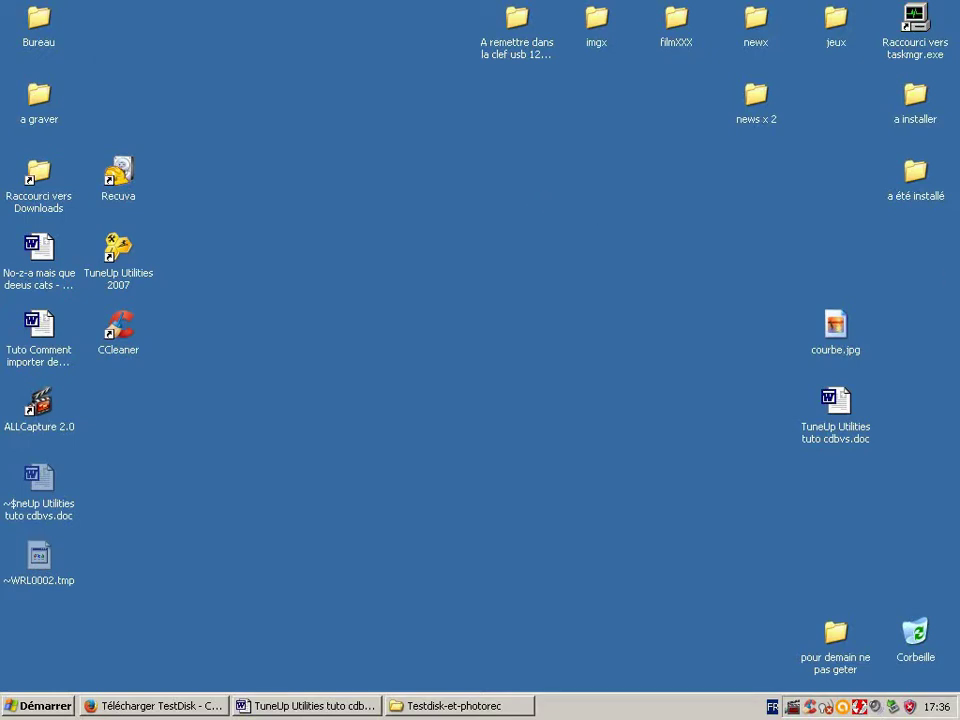
Step: Switch to Firefox and bring up the page about buying magnets
click(307, 706)
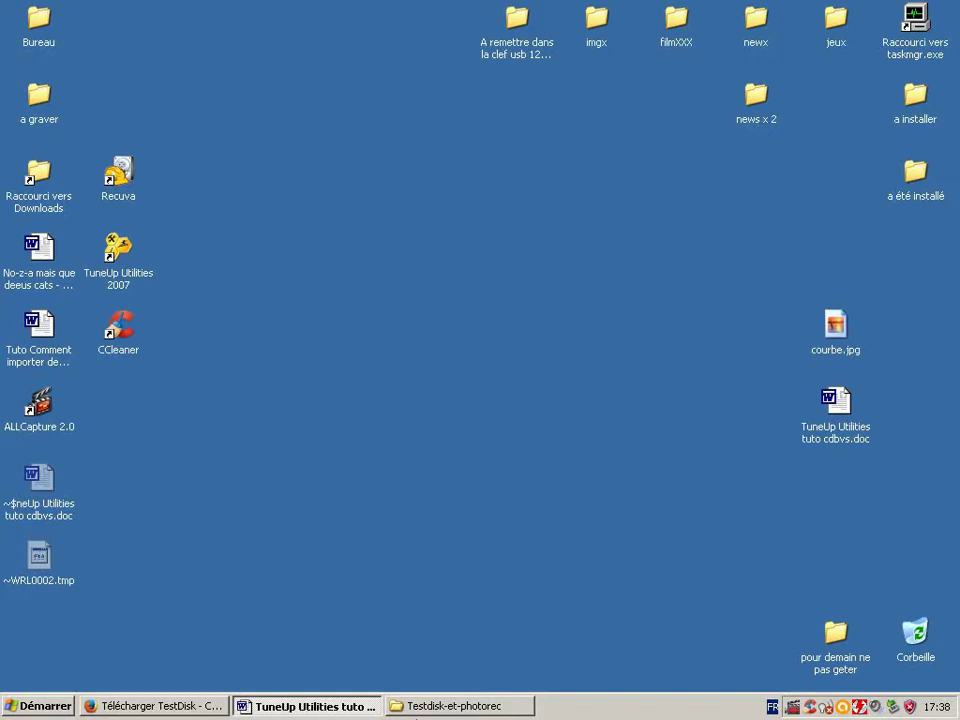
click(156, 709)
click(156, 38)
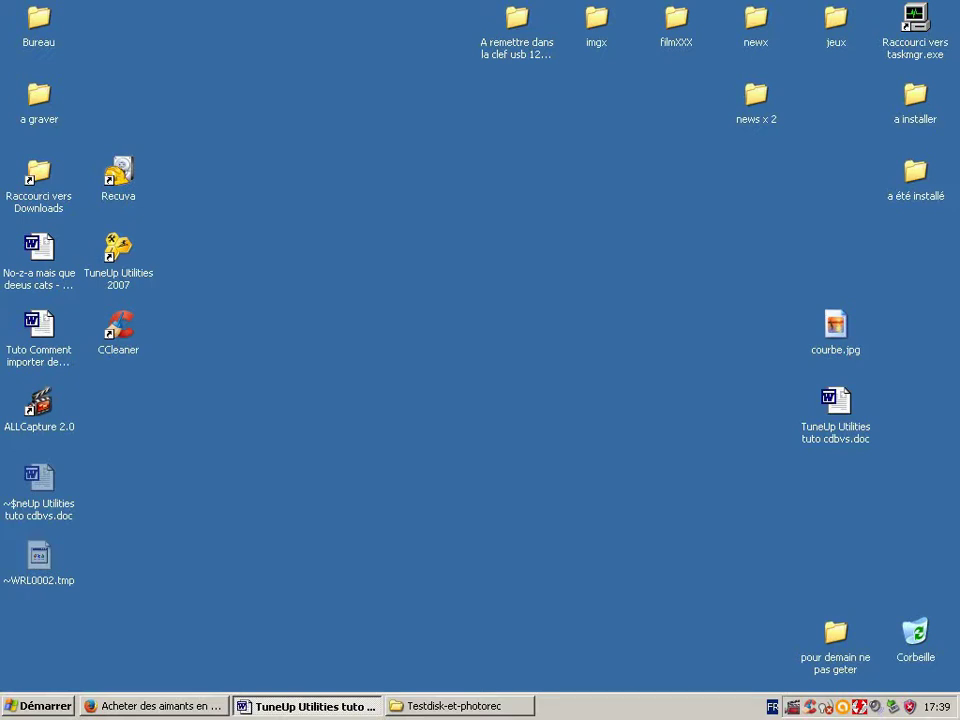
Step: Open the 125MO (F:) removable drive from Poste de travail, enlarge its window to view all files, and minimise it
key(super)
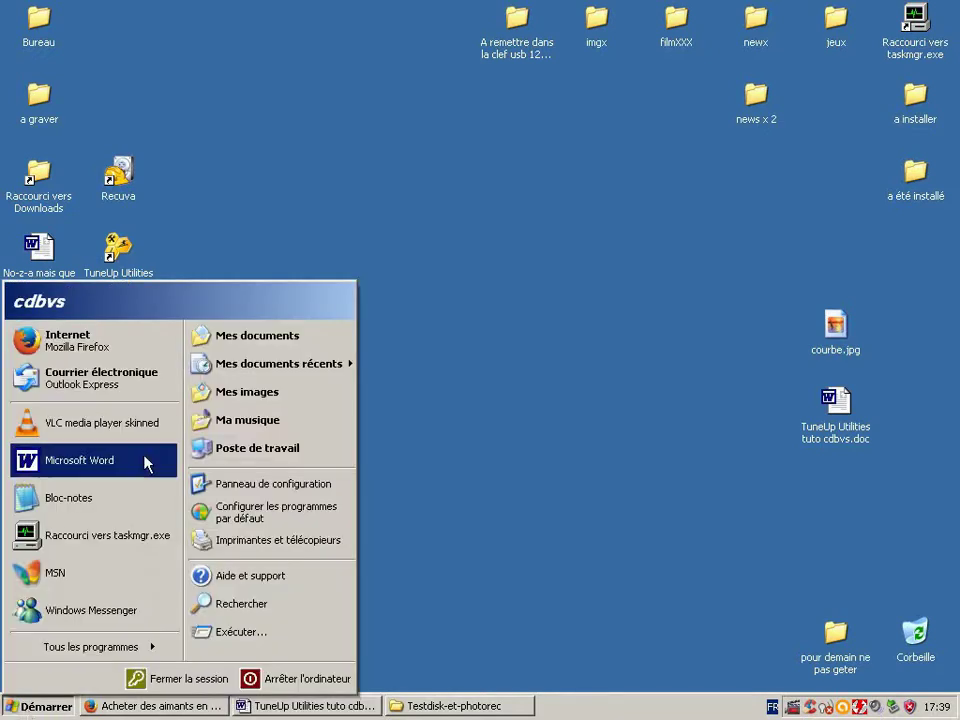
click(252, 447)
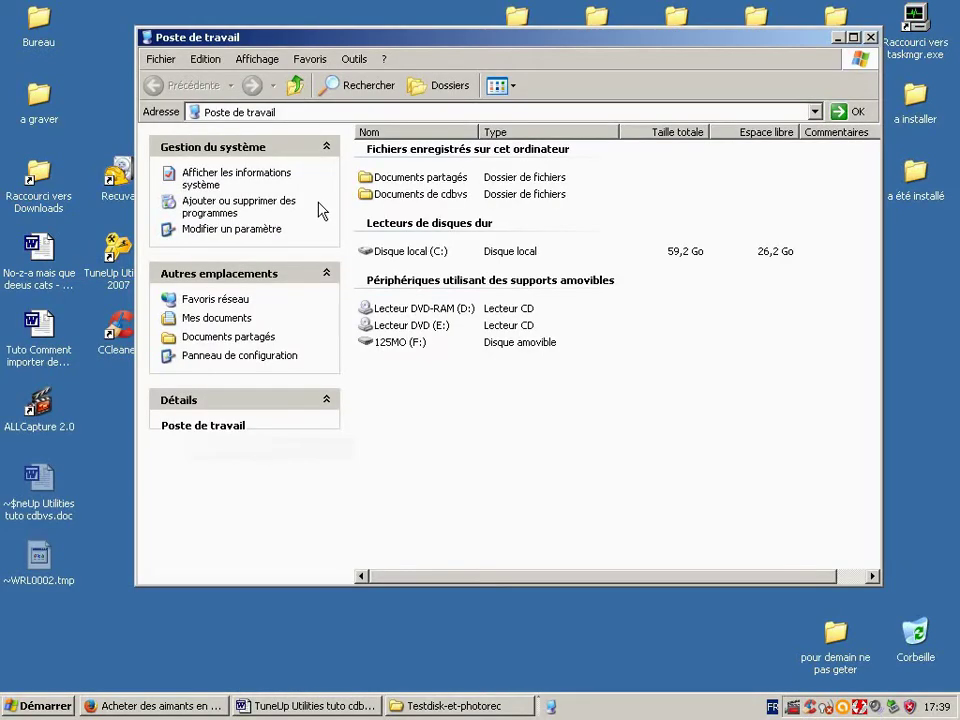
double_click(388, 344)
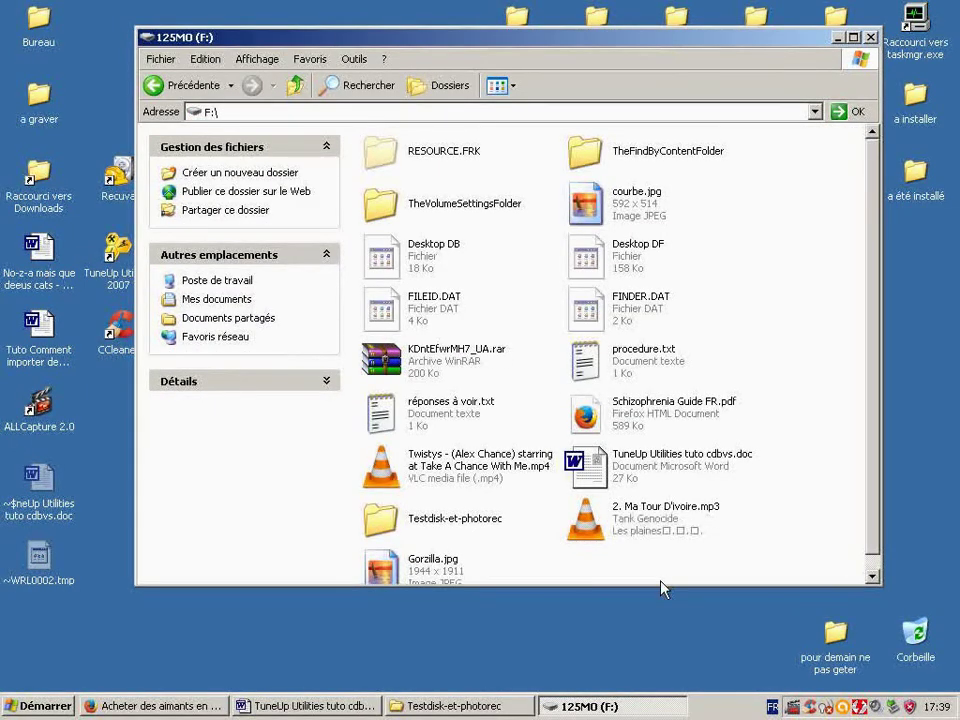
drag(658, 583, 643, 608)
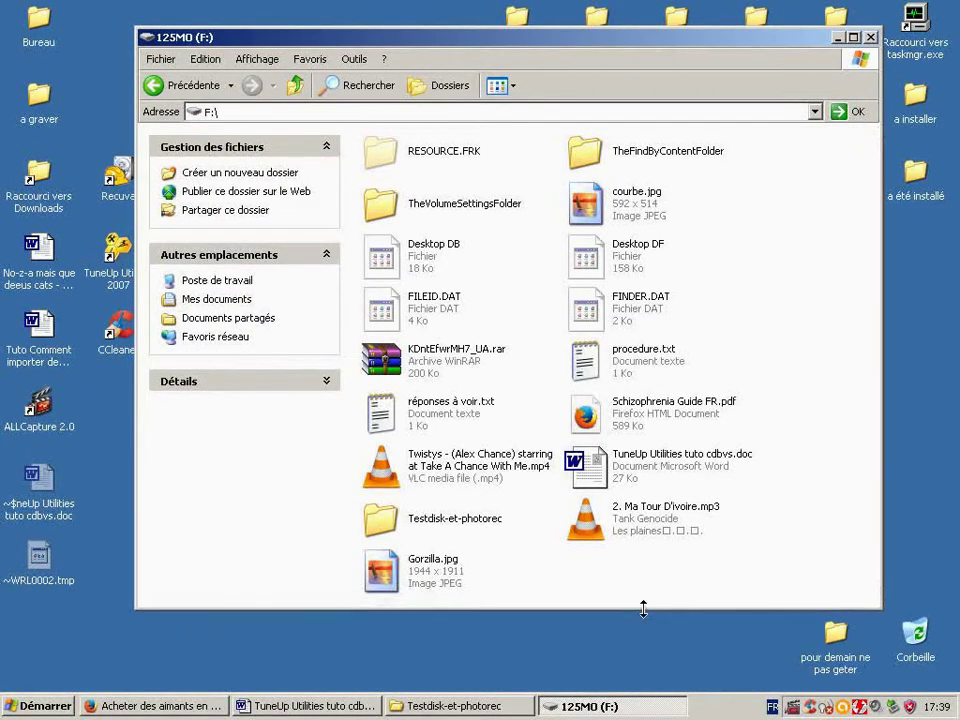
click(839, 38)
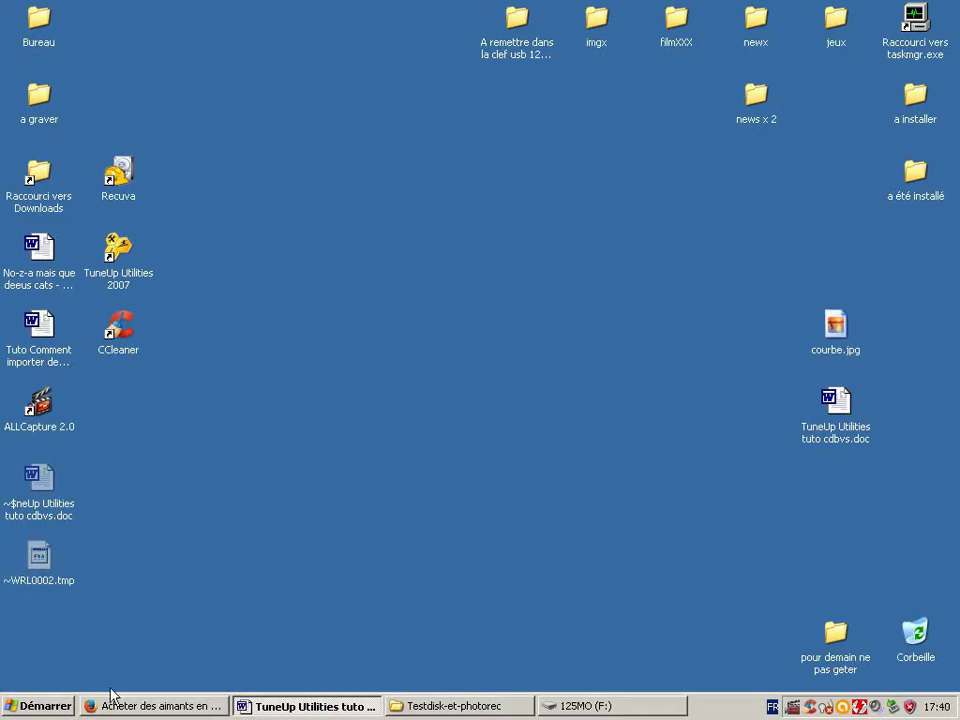
Step: Launch Recuva and dismiss its startup assistant to reach the advanced main window
double_click(115, 182)
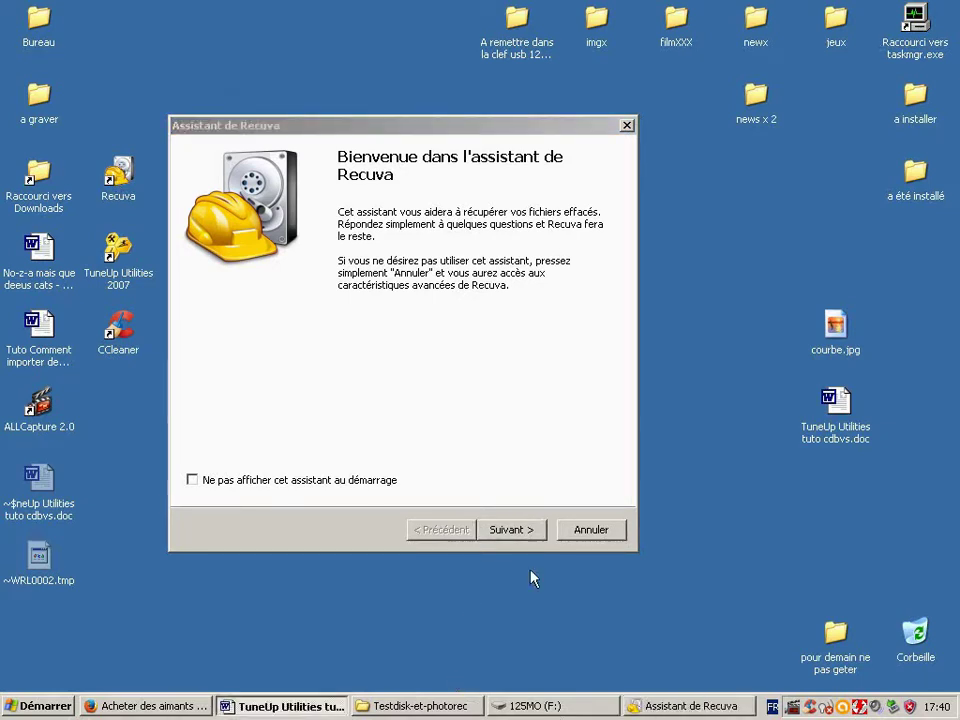
click(585, 533)
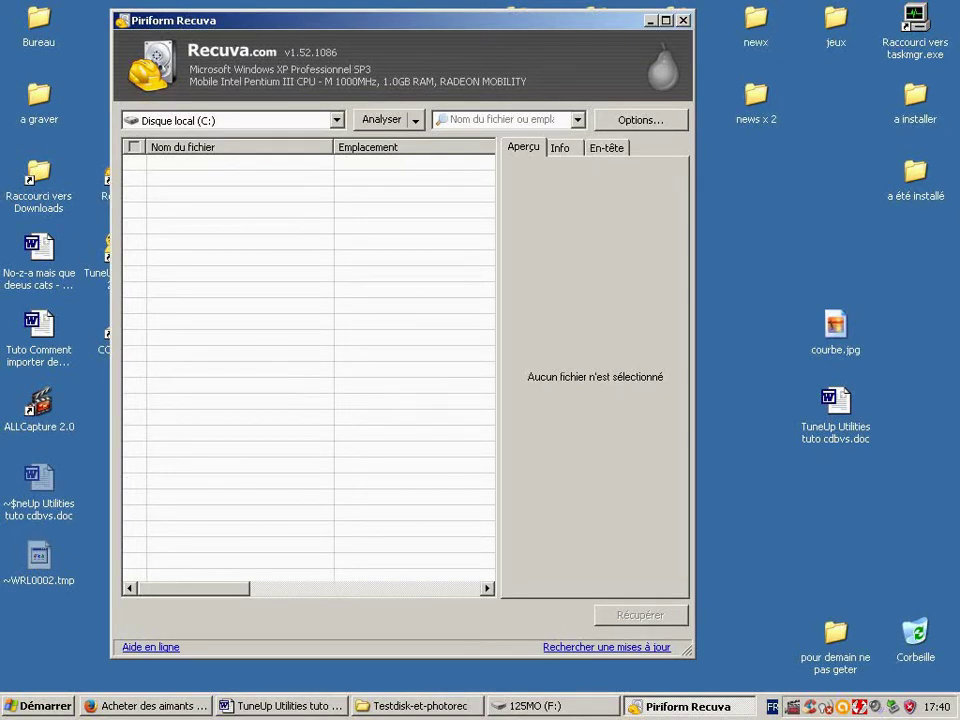
key(alt+Tab)
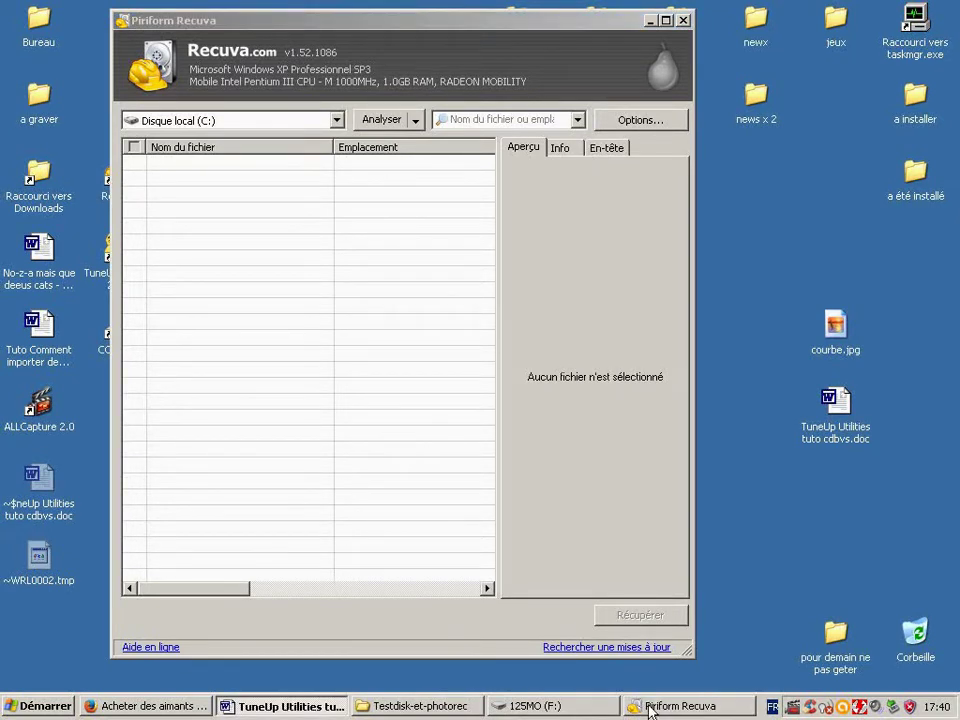
Step: Open the program options and examine the general settings, including the available interface languages and view types, selecting Liste as the view
click(617, 121)
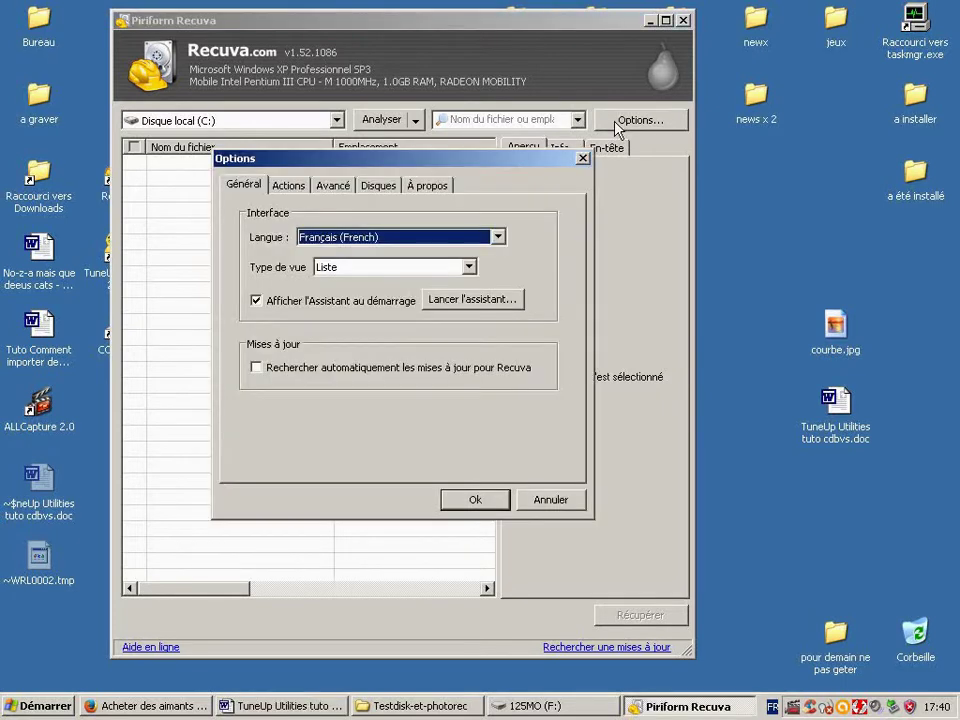
key(alt+Tab)
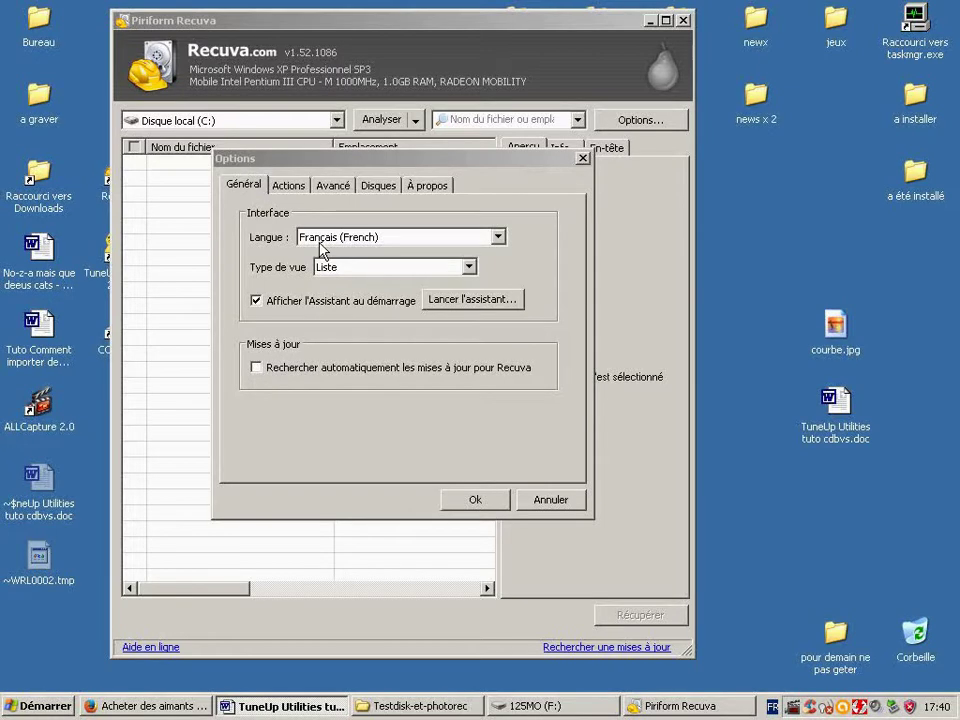
click(322, 246)
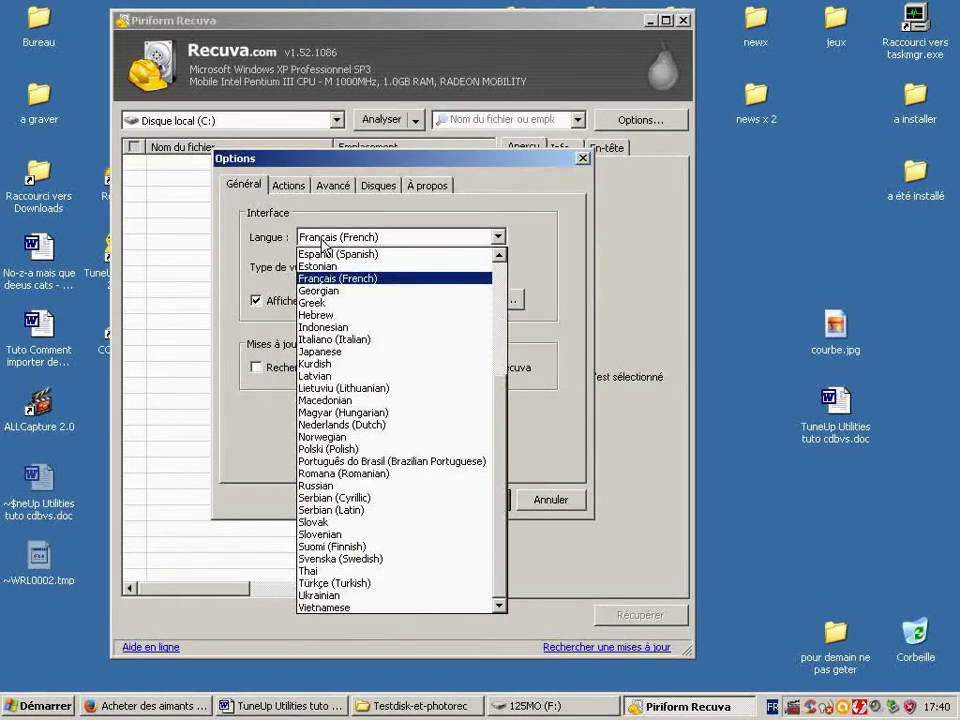
click(322, 243)
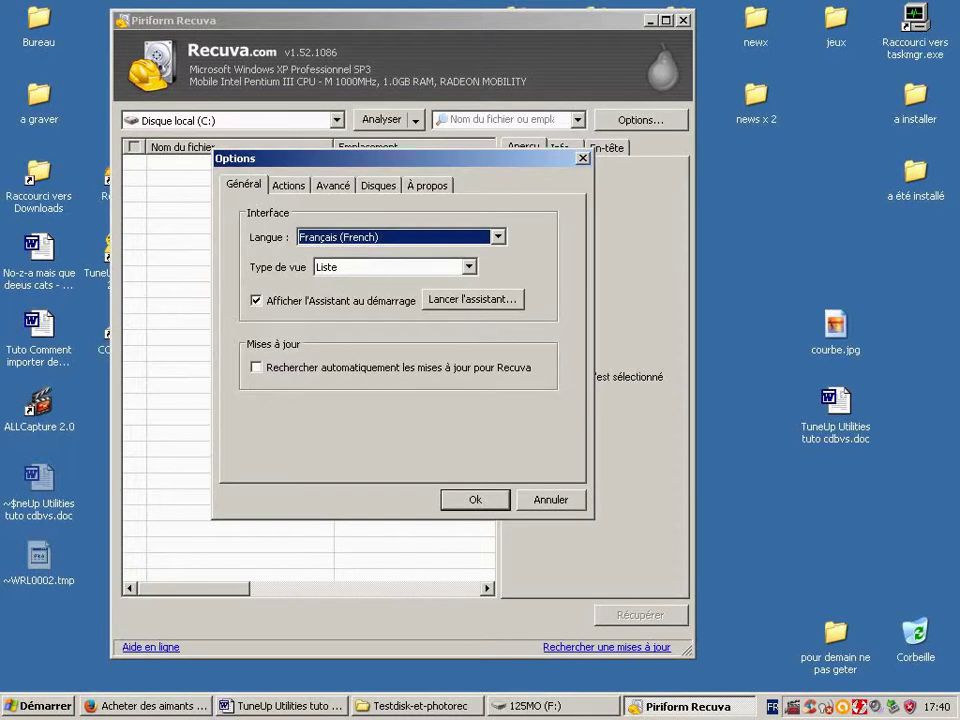
key(alt+Tab)
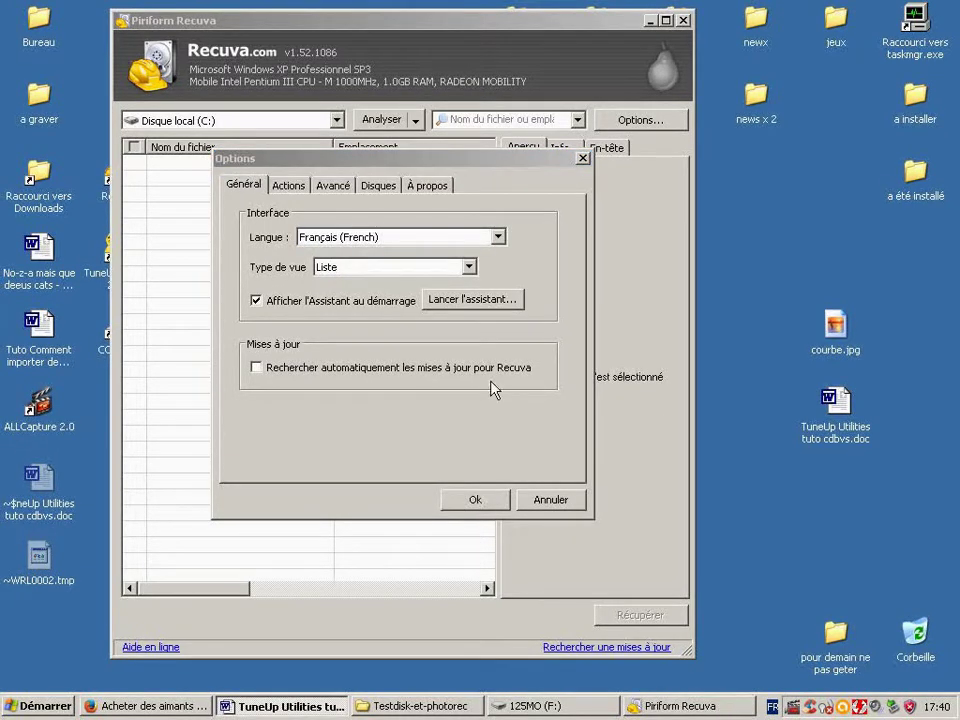
click(336, 267)
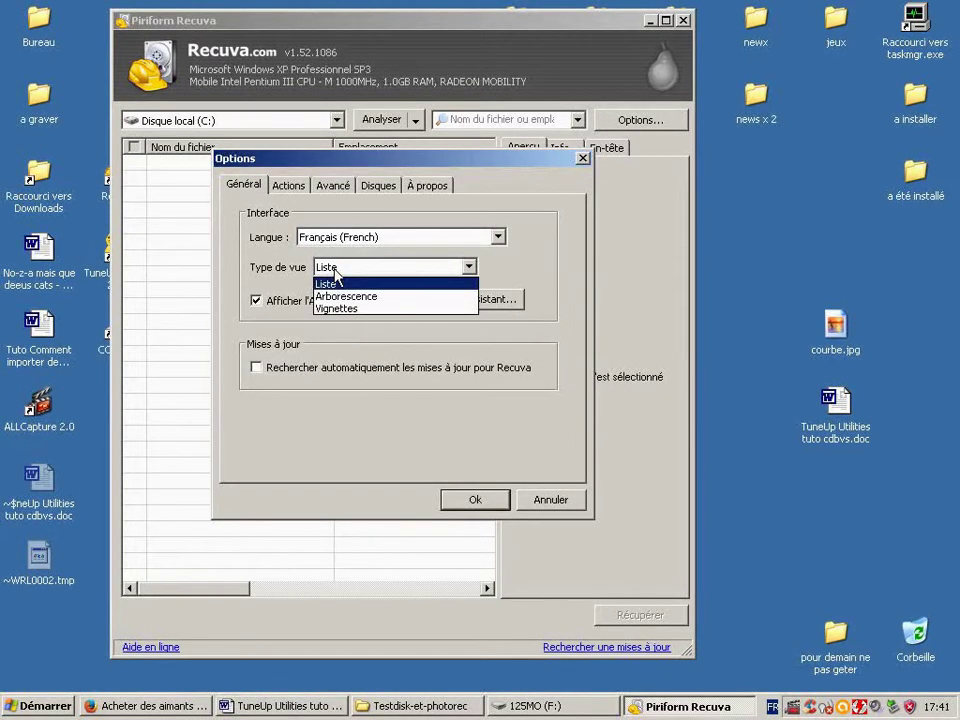
click(365, 283)
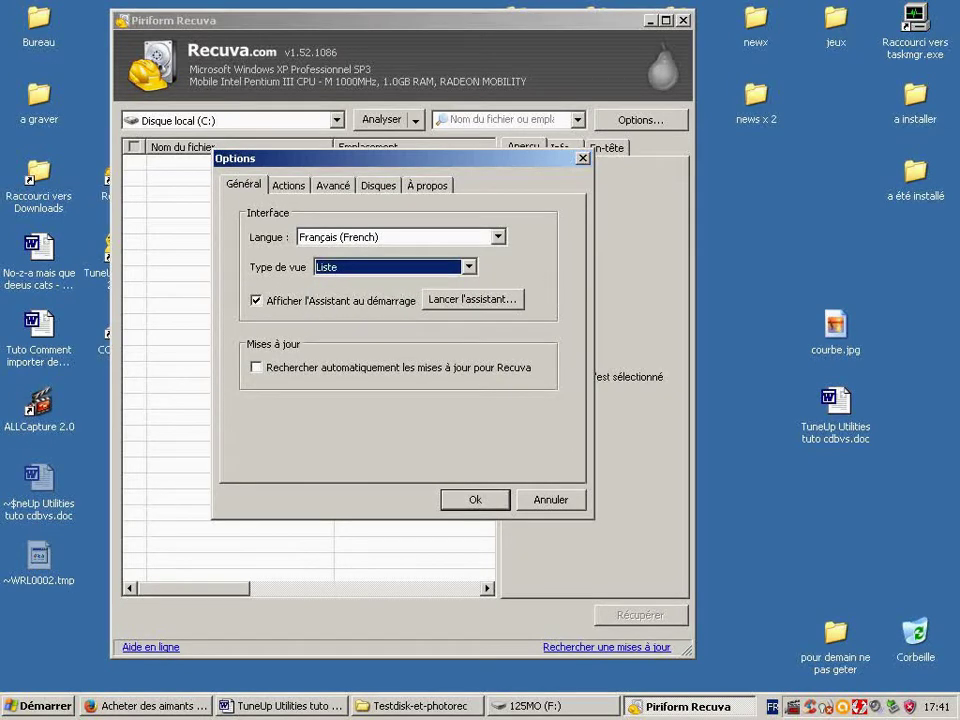
key(alt+Tab)
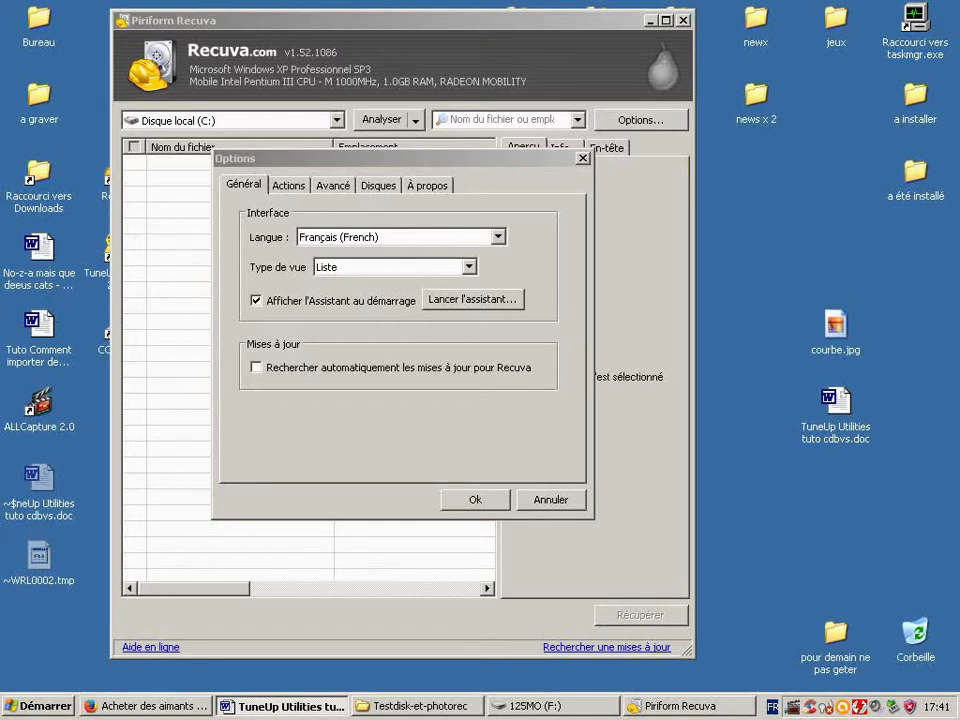
key(alt+Tab)
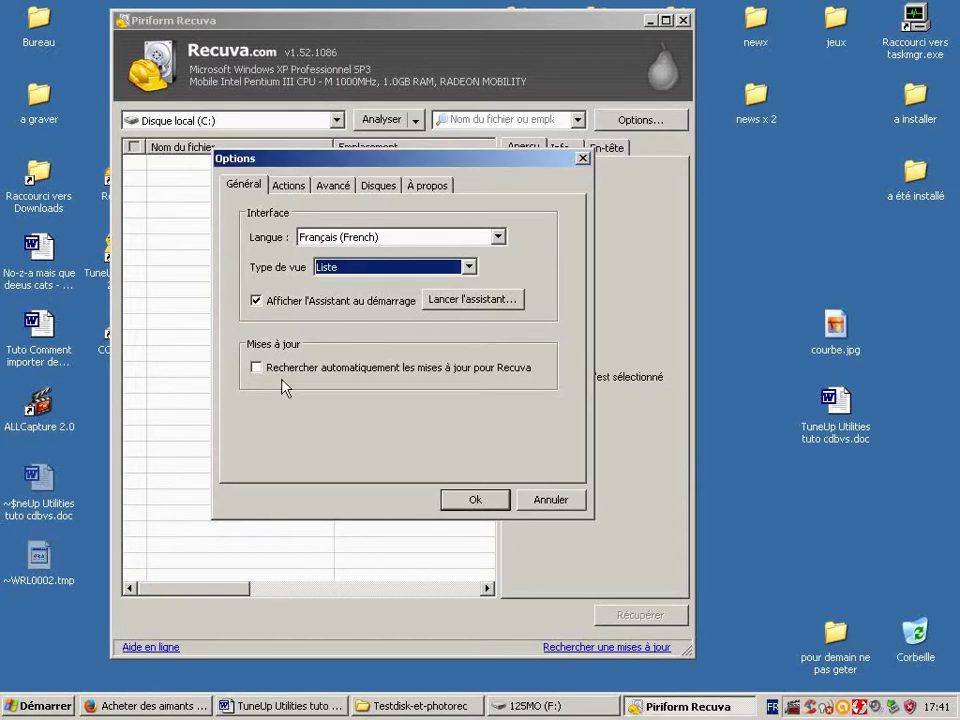
key(alt+Tab)
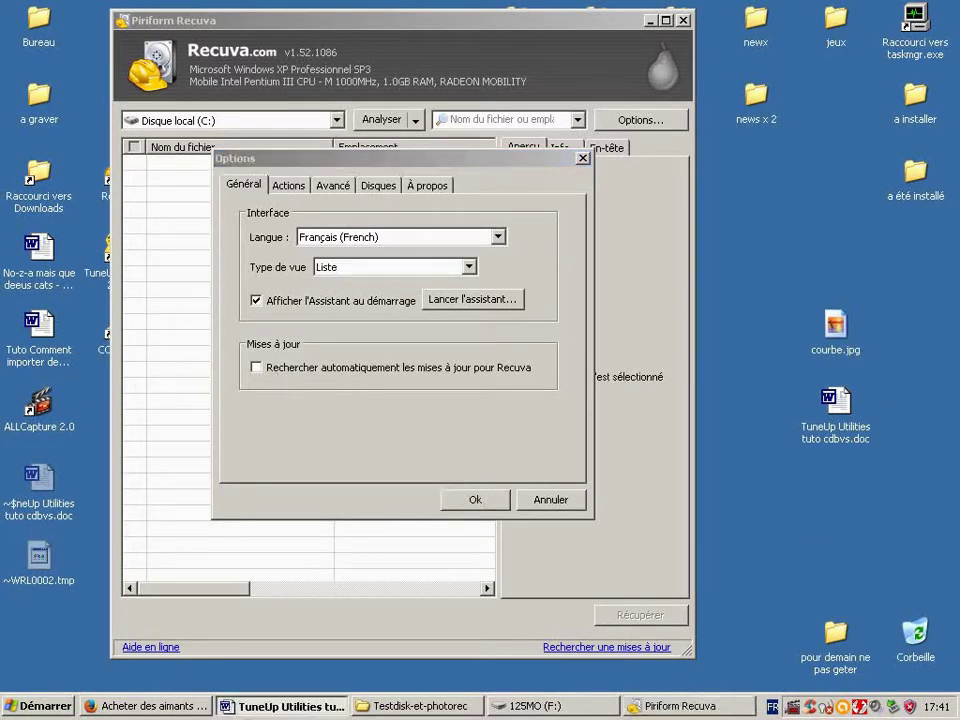
Step: Examine the analysis and recovery settings in the Actions options
click(300, 186)
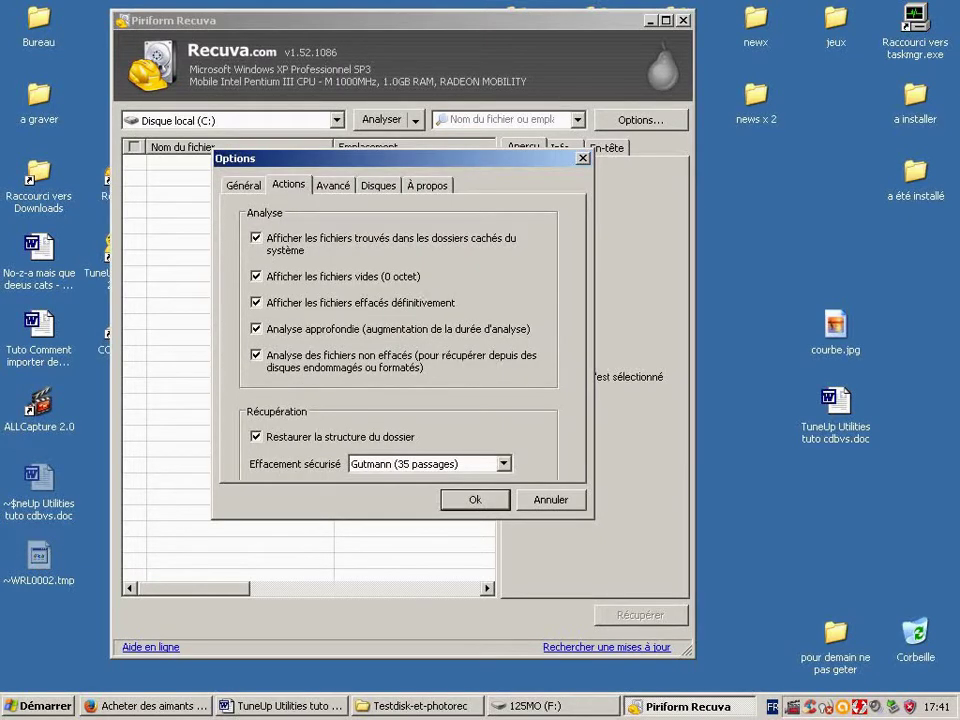
key(alt+Tab)
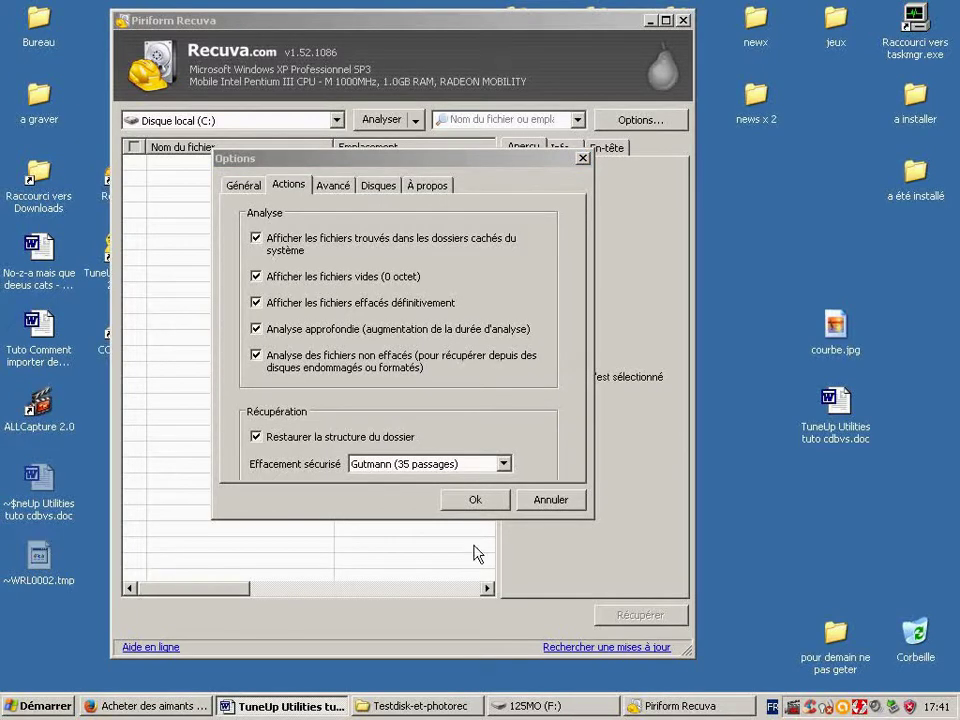
click(256, 301)
click(245, 233)
click(493, 417)
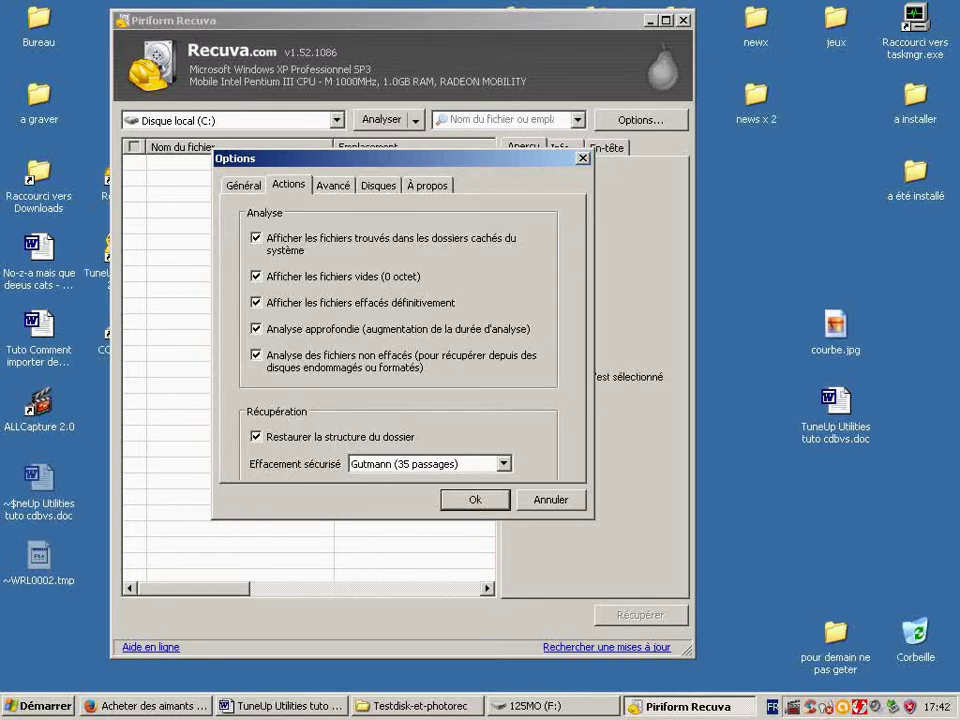
key(alt+Tab)
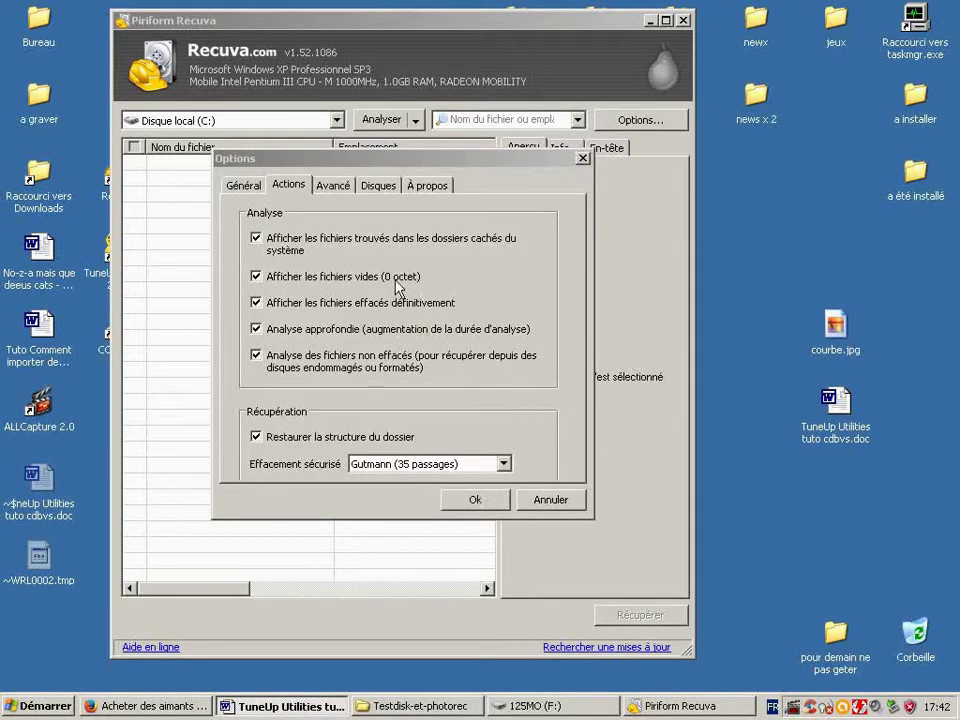
Step: Review which types of disks are displayed and accept the options
click(378, 186)
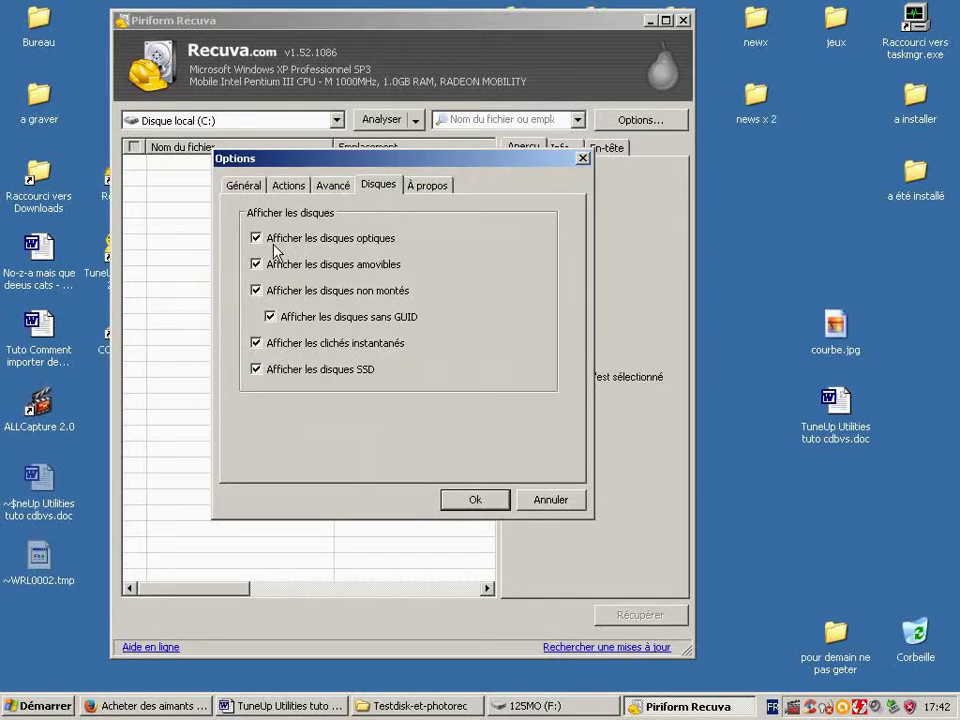
click(476, 502)
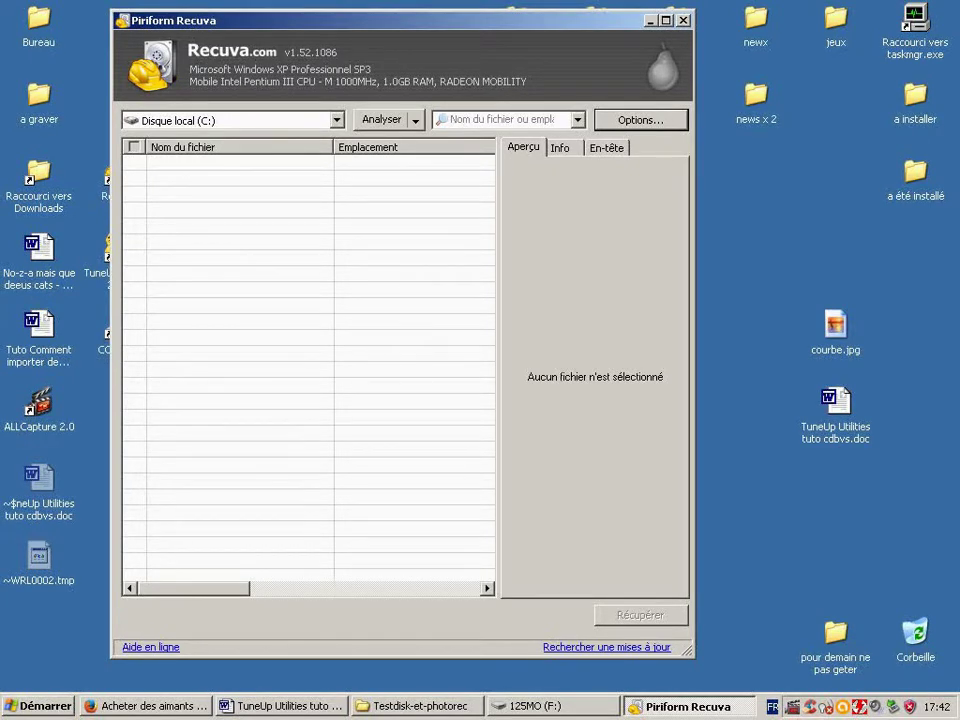
key(alt+Tab)
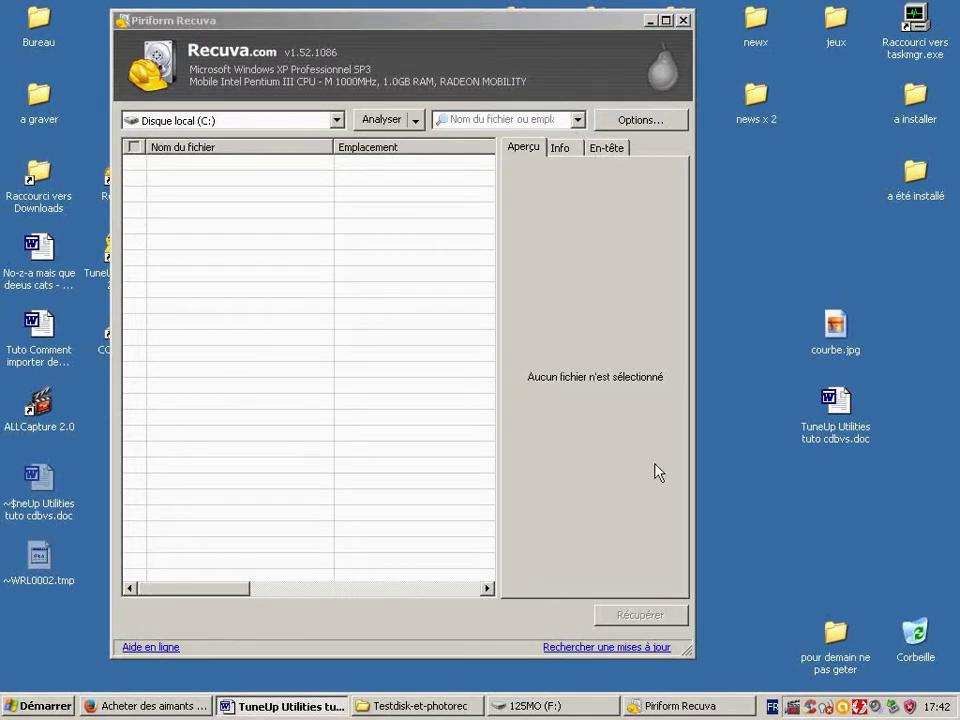
Step: Select the 125MO (F:) drive as the scan target and start analysing it for deleted files
click(266, 128)
click(262, 124)
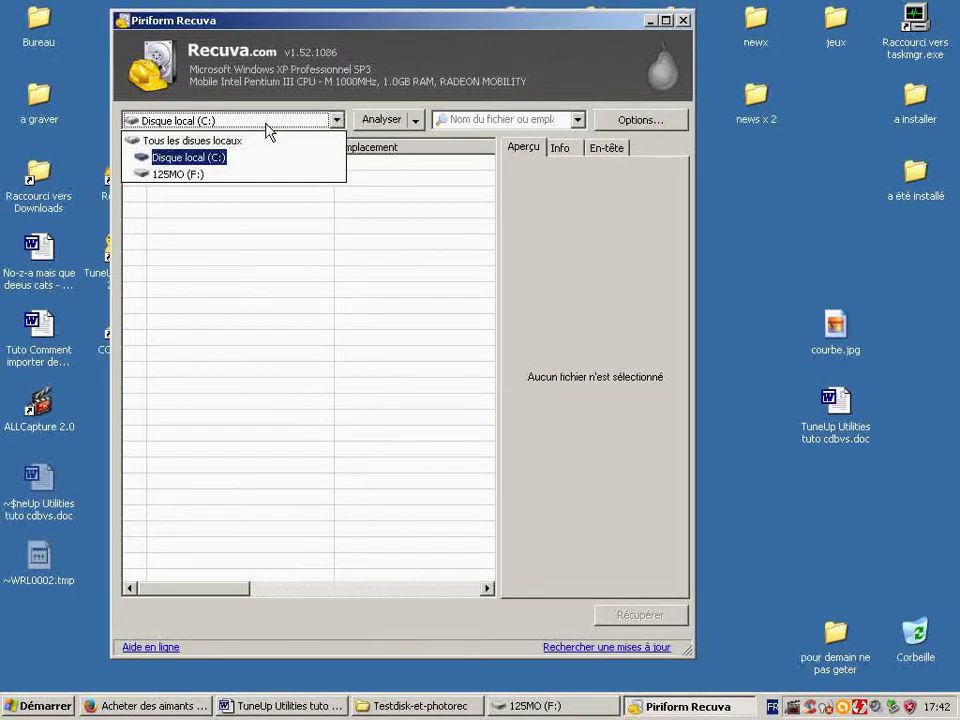
click(216, 175)
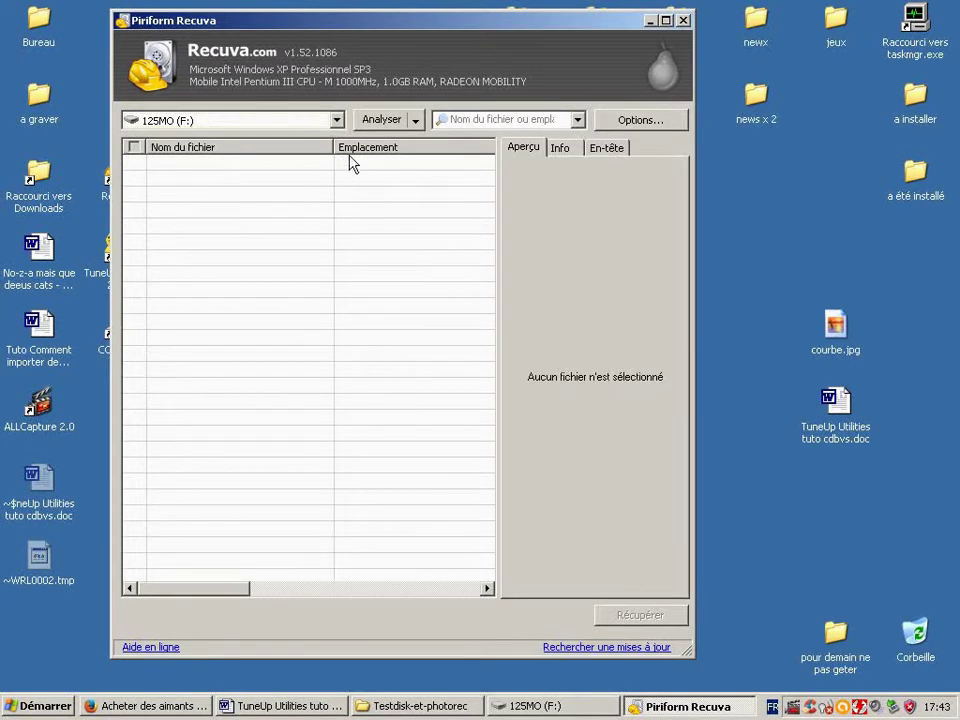
click(390, 120)
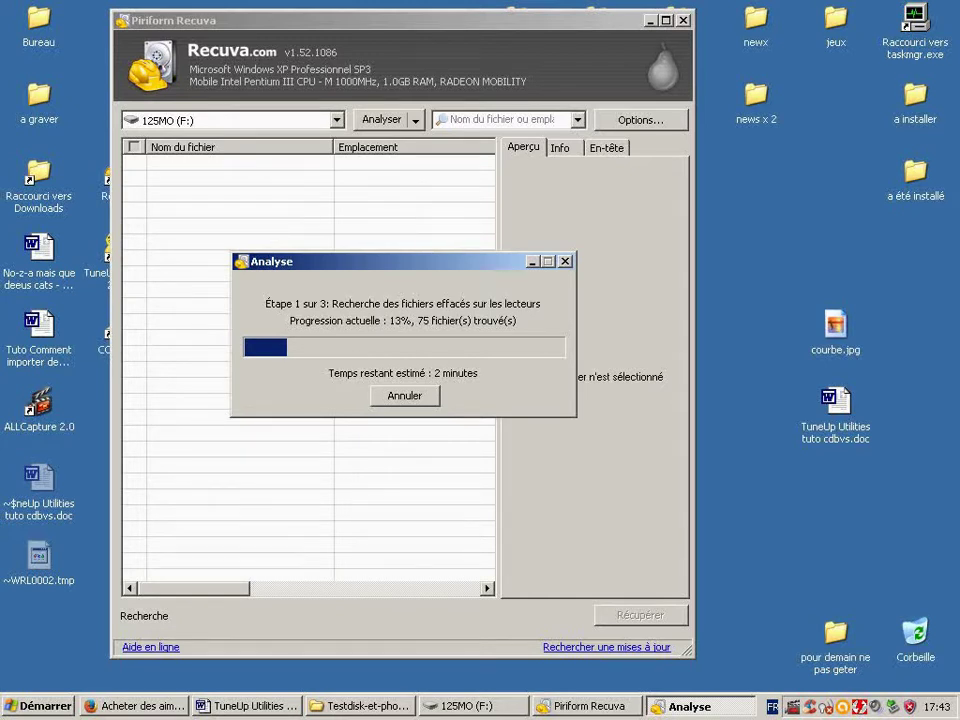
key(alt+Tab)
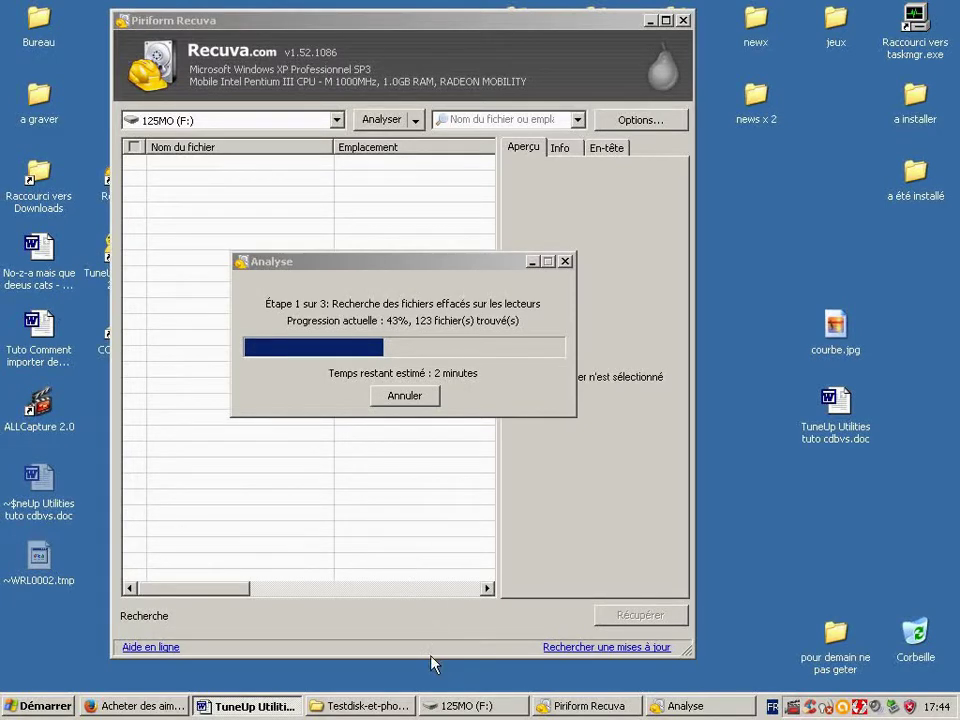
Step: Bring up the 125MO (F:) drive window and inspect the Desktop DB, Desktop DF, FILEID.DAT and FINDER.DAT files
click(463, 706)
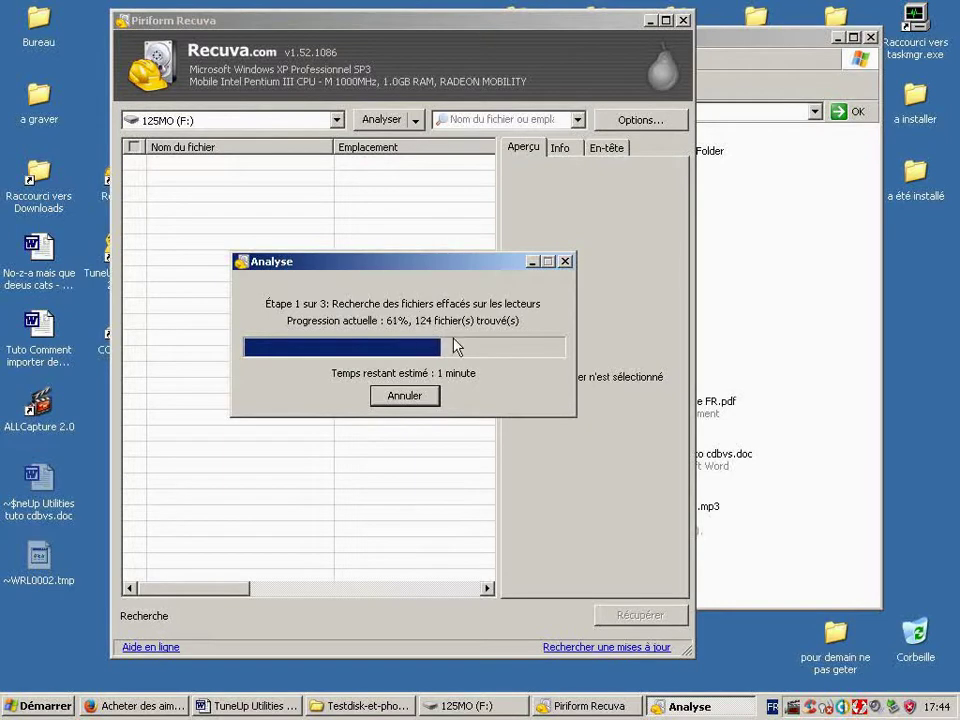
click(704, 42)
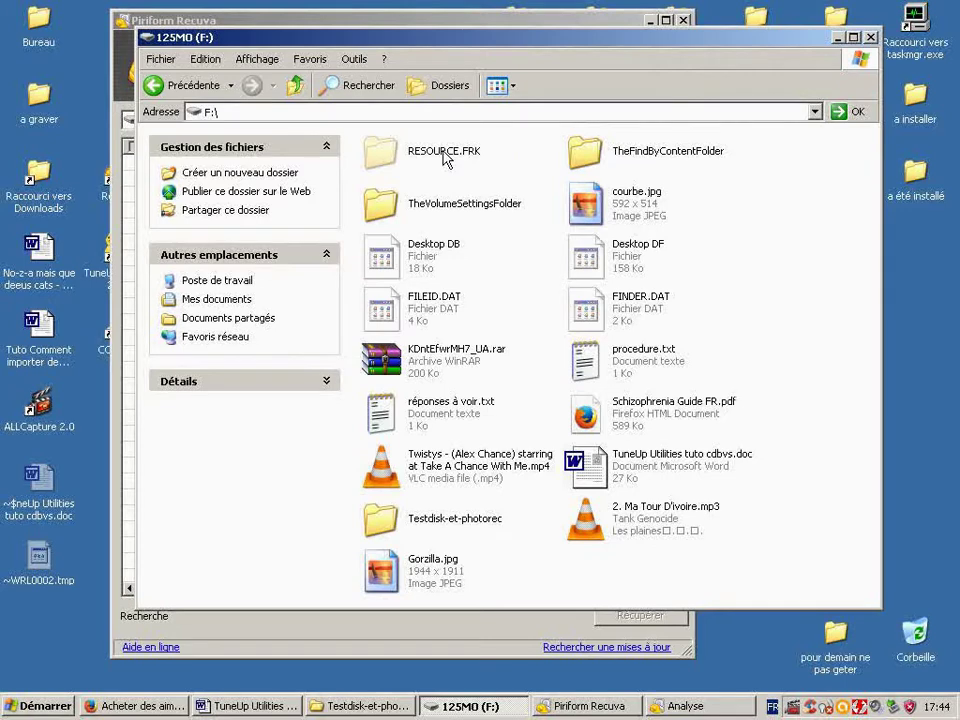
mouse_move(381, 163)
drag(710, 238, 390, 333)
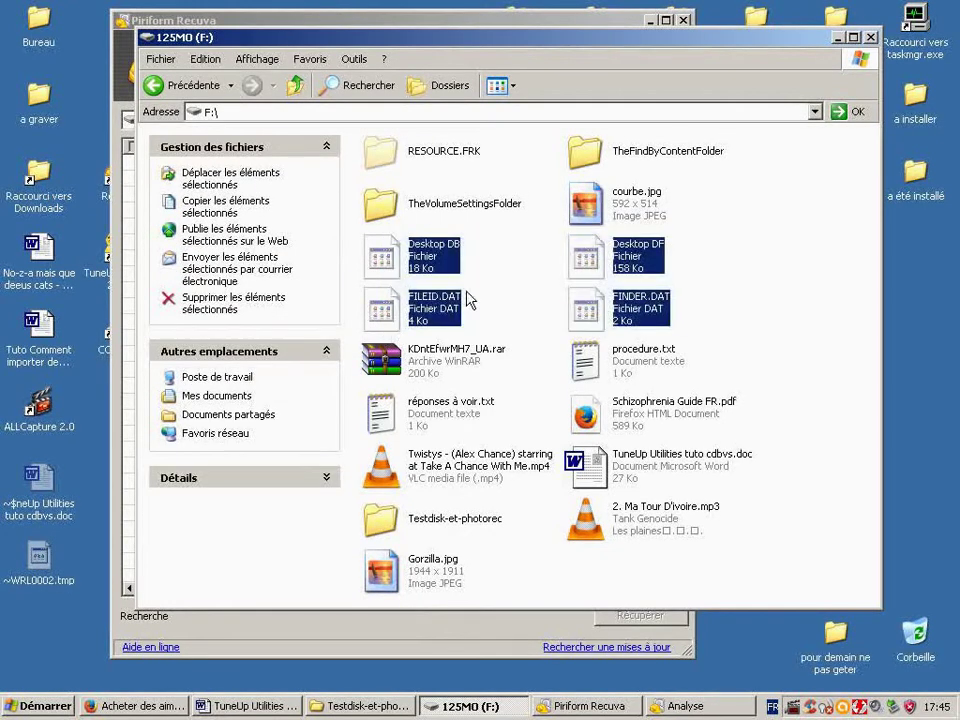
click(735, 270)
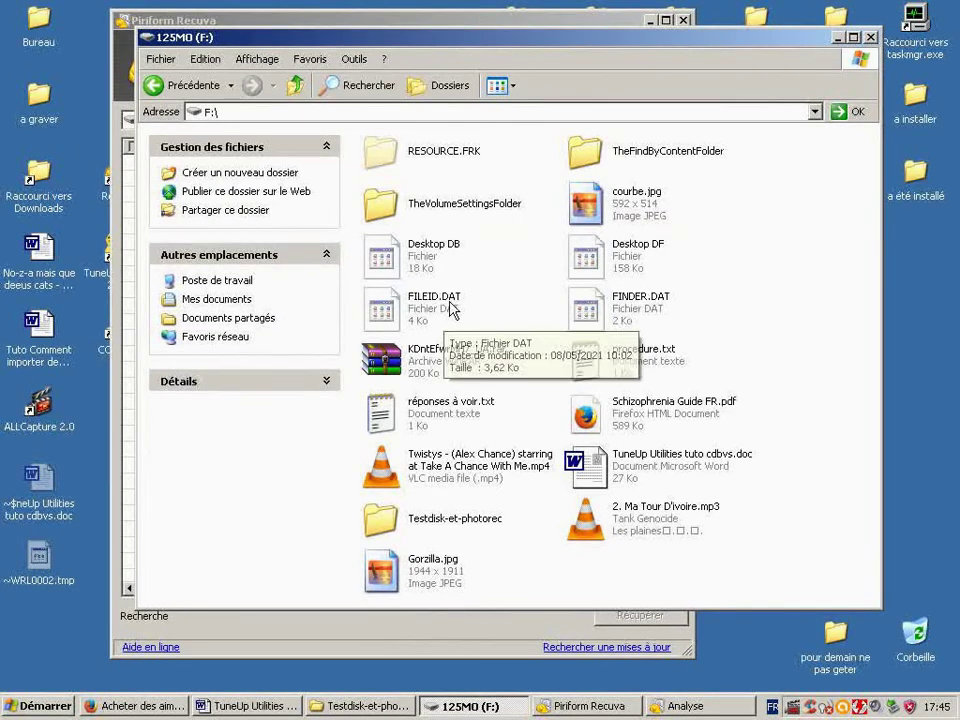
Step: Inspect the remaining files on the 125MO (F:) drive, including KDntEfwrMH7_UA.rar and TuneUp Utilities tuto cdbvs.doc, and minimise its window
mouse_move(596, 316)
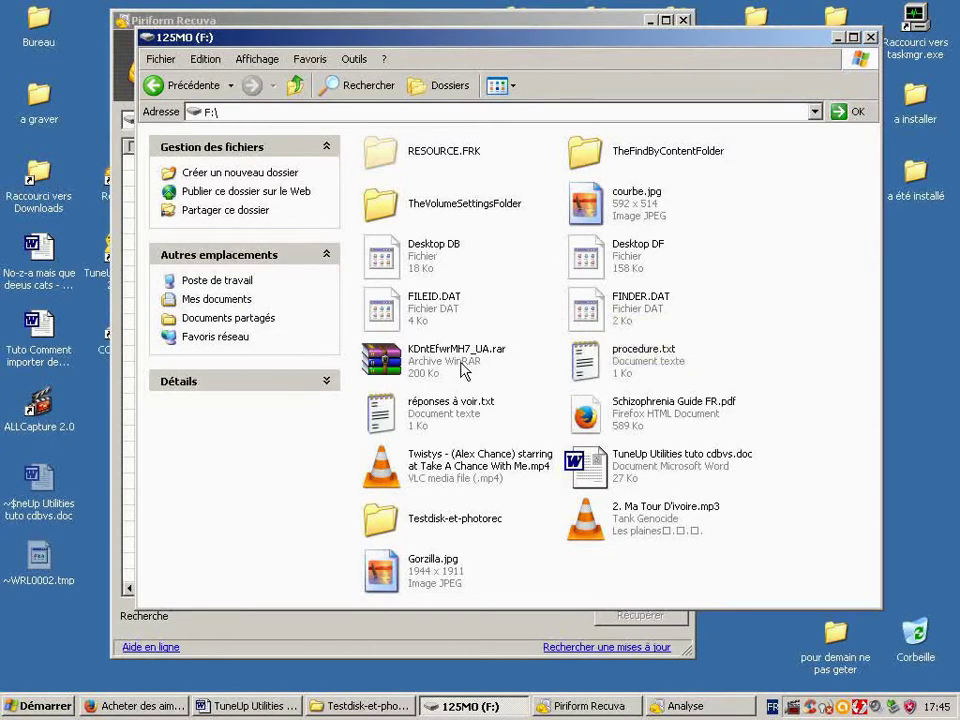
mouse_move(462, 370)
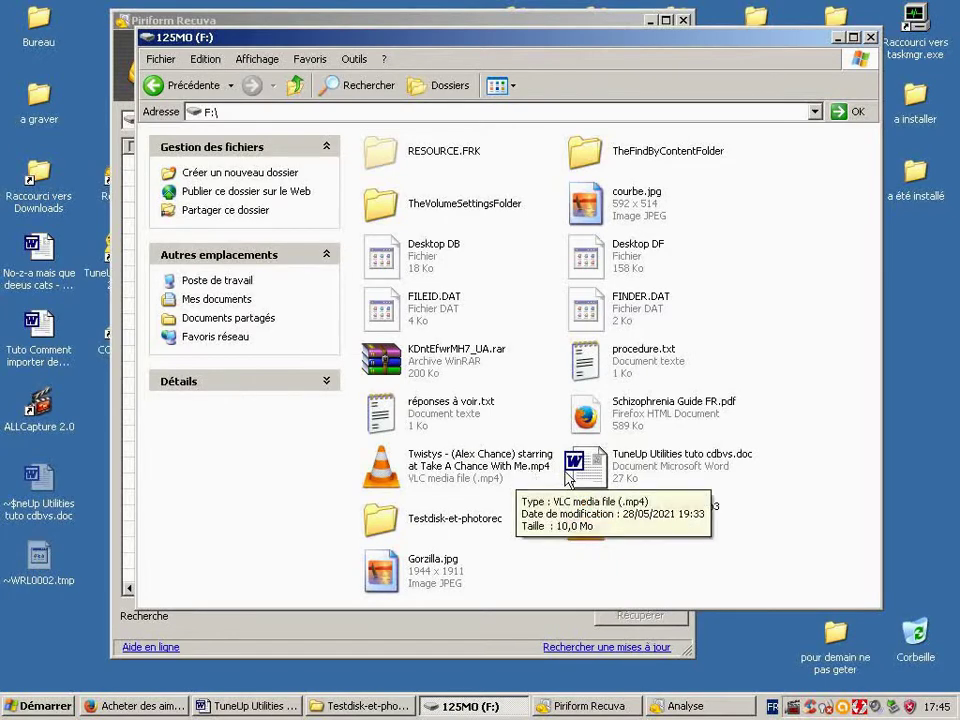
mouse_move(637, 476)
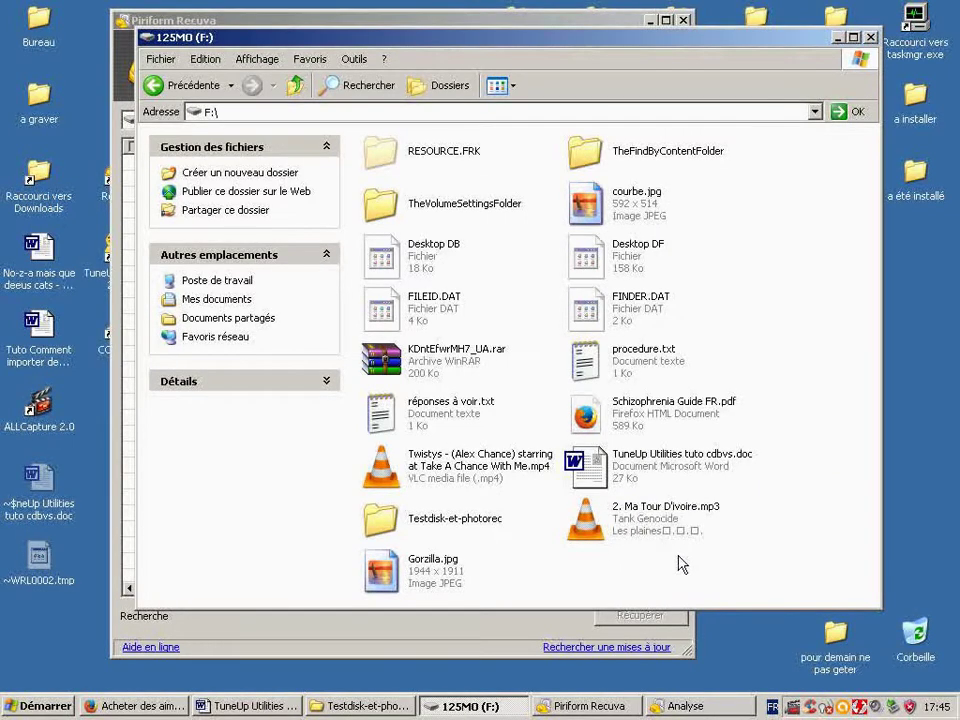
click(836, 38)
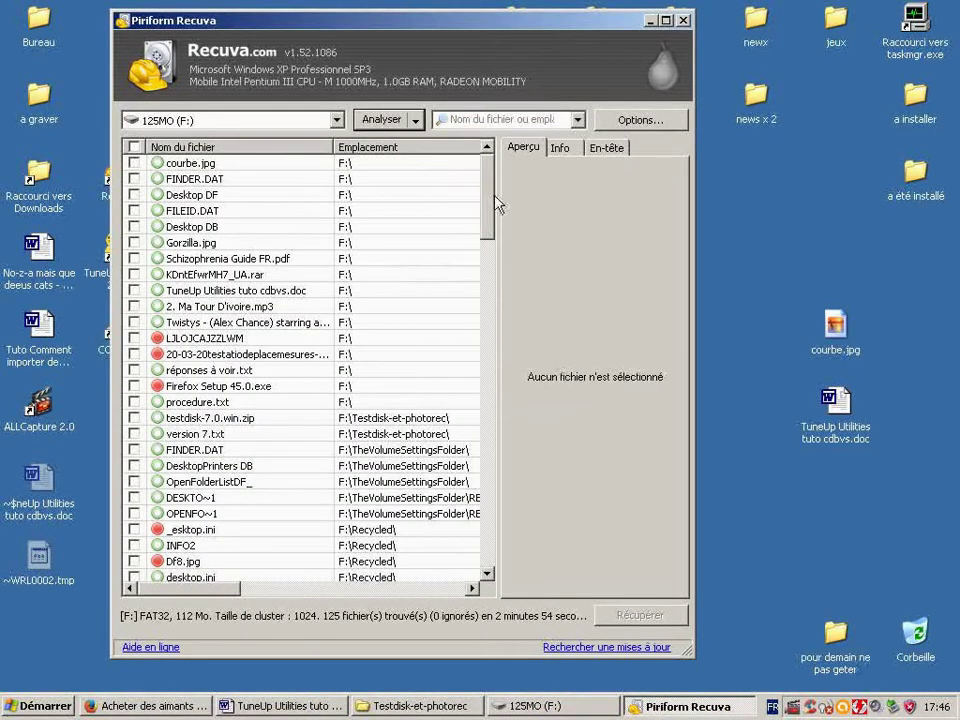
Step: Compare the files at the start of the scan results with the contents of the 125MO (F:) drive window
drag(494, 197, 476, 162)
key(alt+Tab)
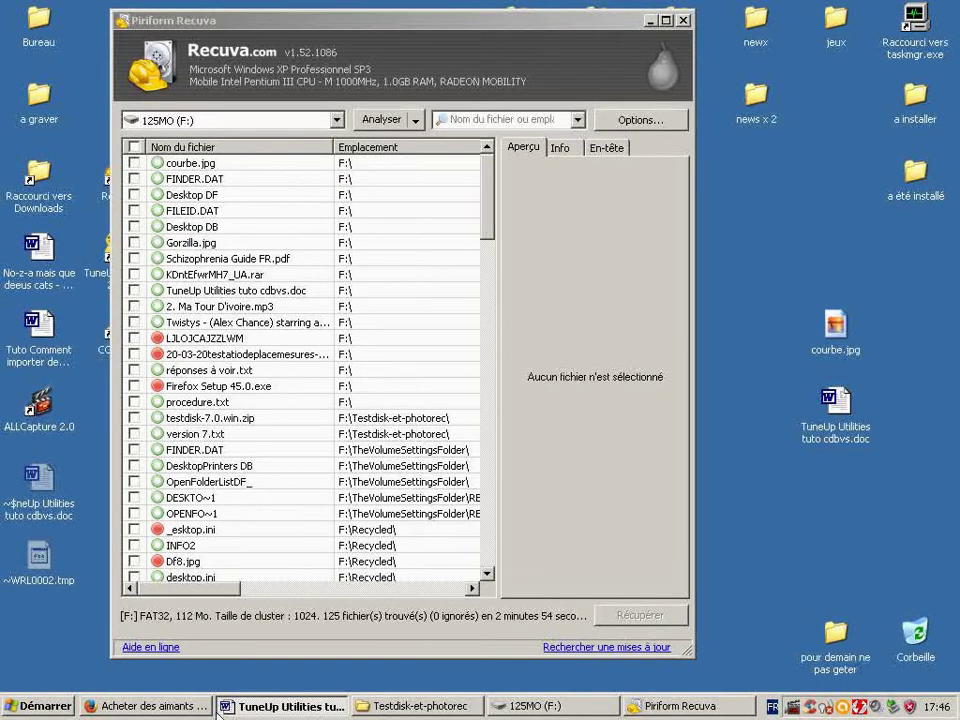
click(520, 706)
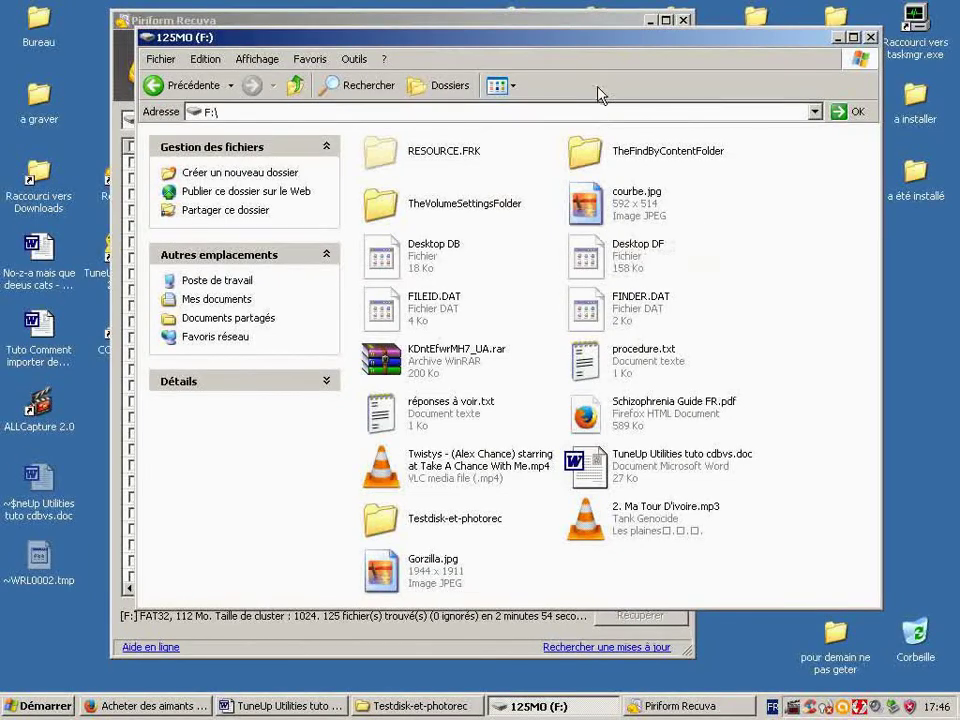
click(592, 22)
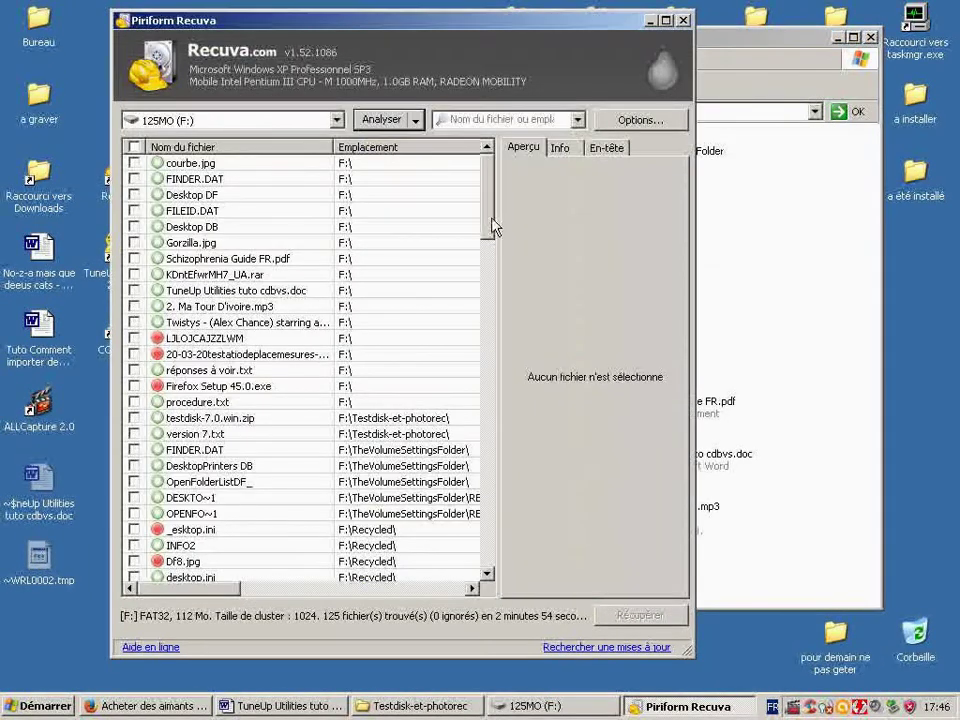
drag(490, 212, 490, 172)
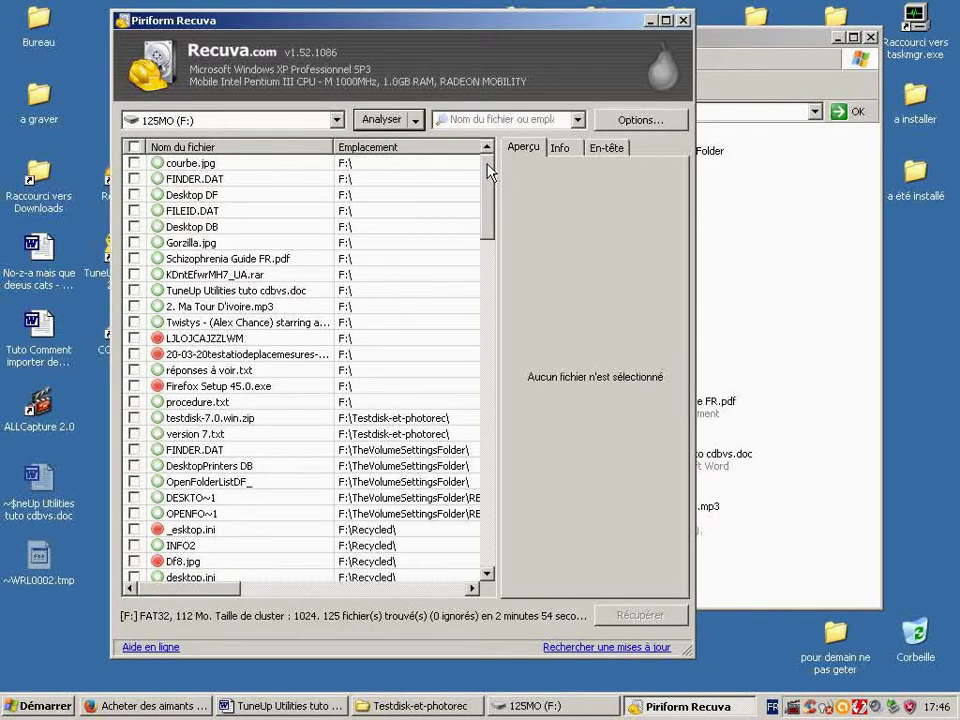
key(alt+Tab)
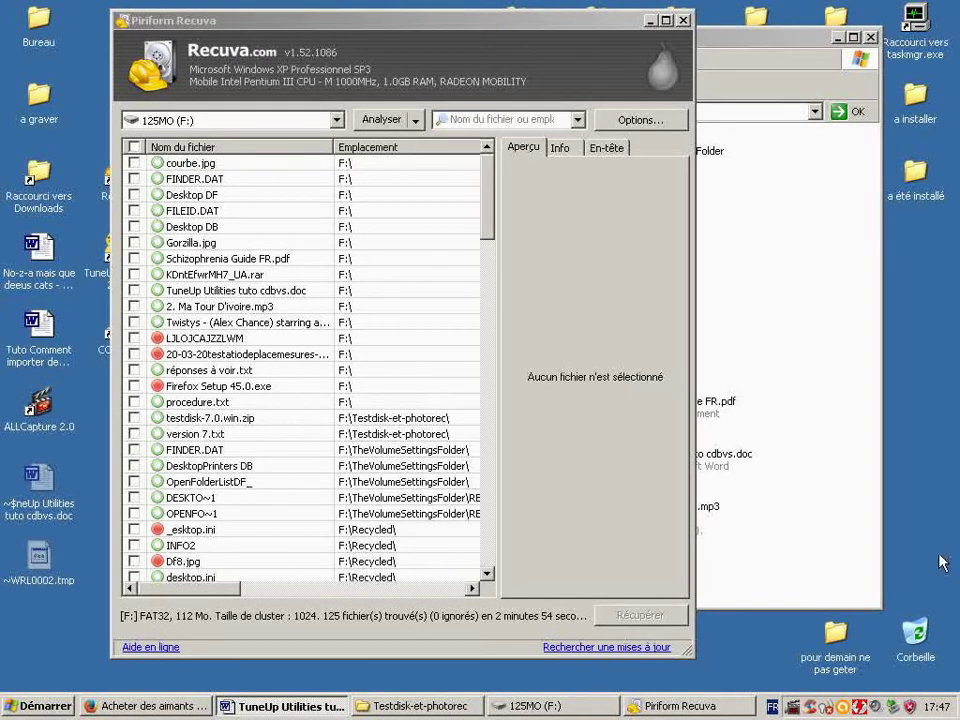
mouse_move(484, 199)
mouse_down()
mouse_move(488, 213)
mouse_move(491, 182)
mouse_up()
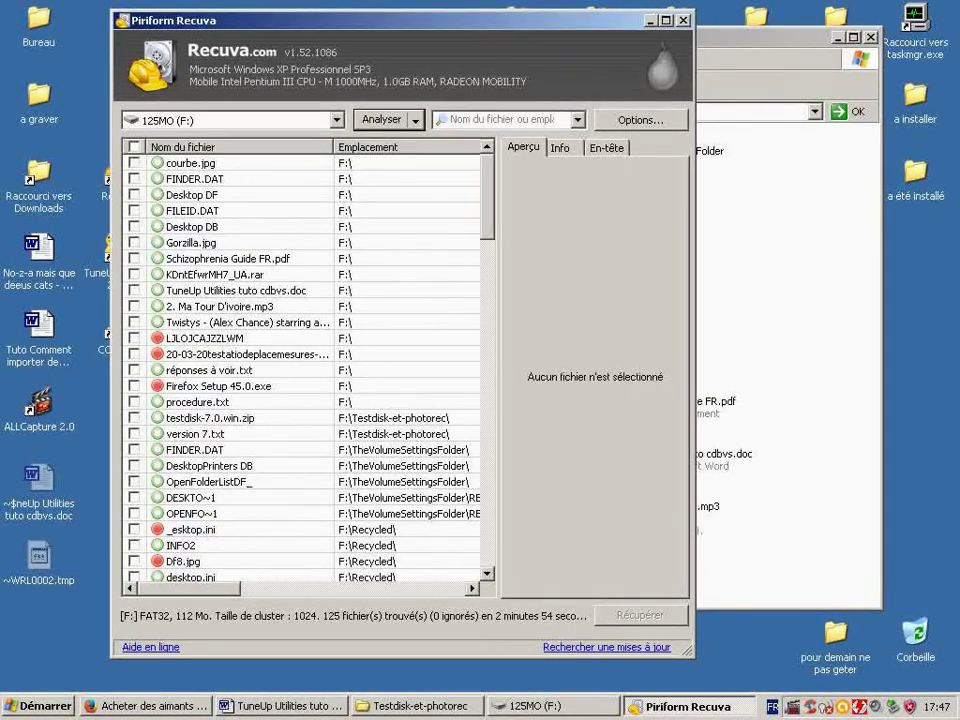
key(alt+Tab)
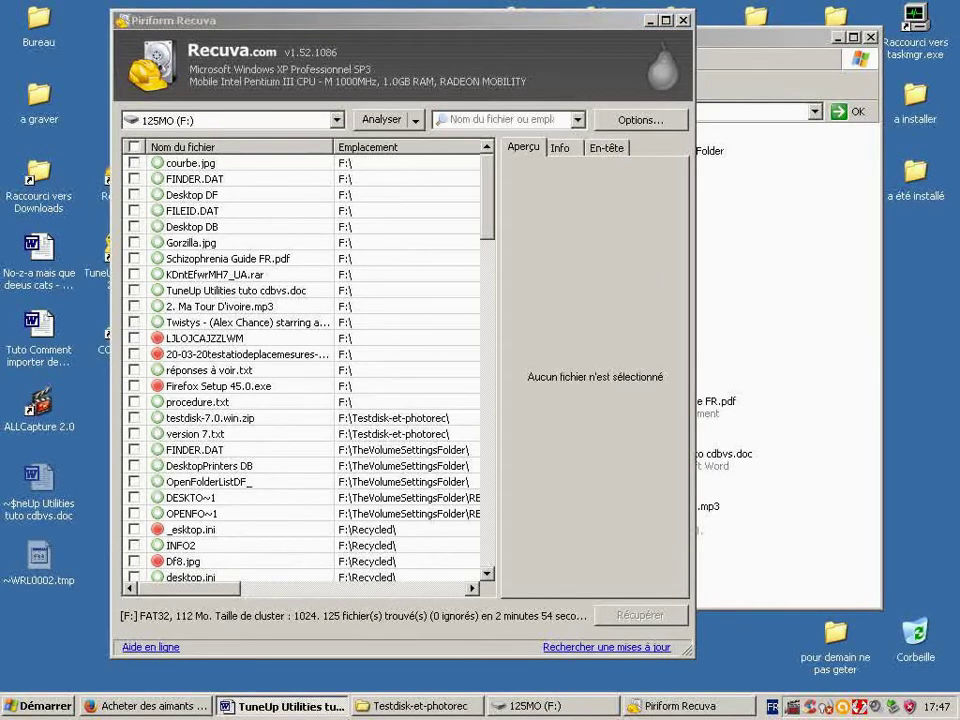
Step: Preview courbe.jpg, _1LETR~1 and L'Exode du CD from the scan results to check how recoverable they are
click(185, 162)
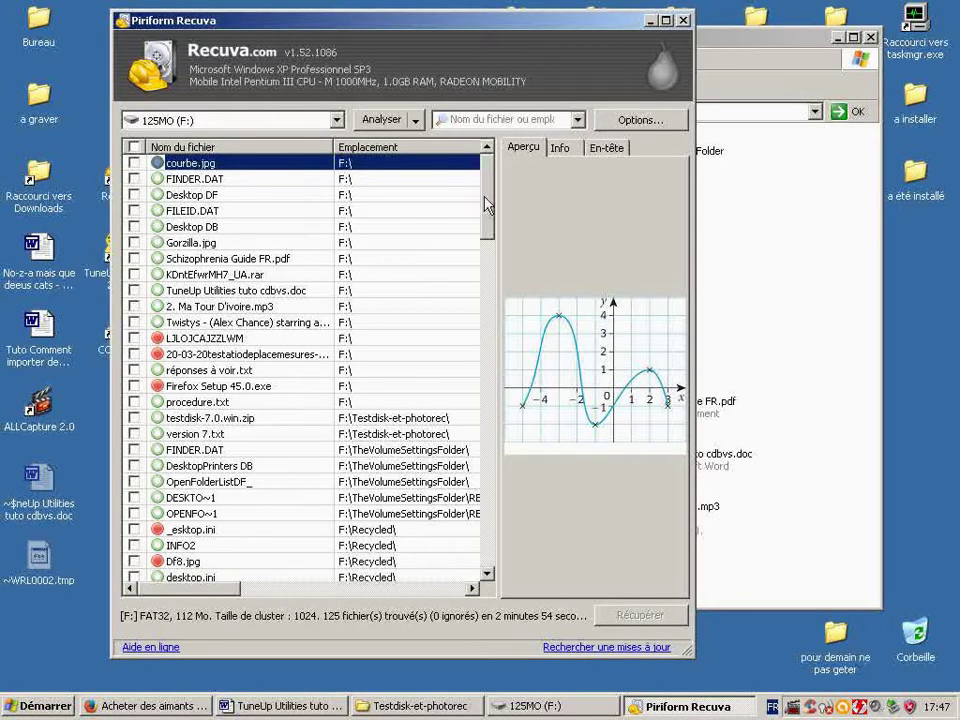
scroll(485, 214, down, 7)
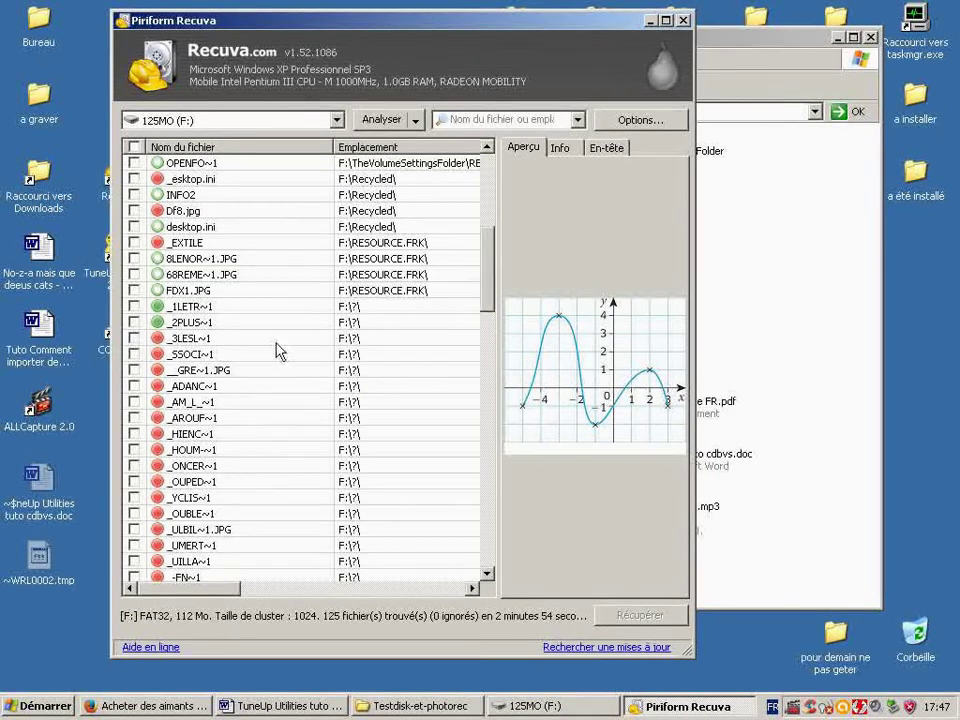
click(186, 311)
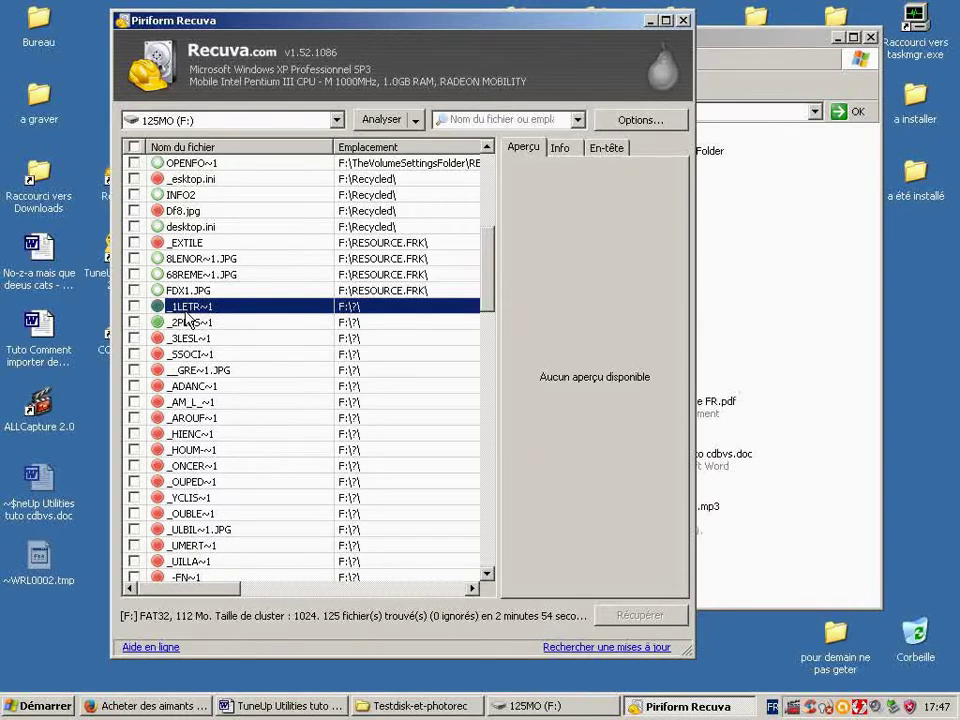
drag(487, 250, 468, 337)
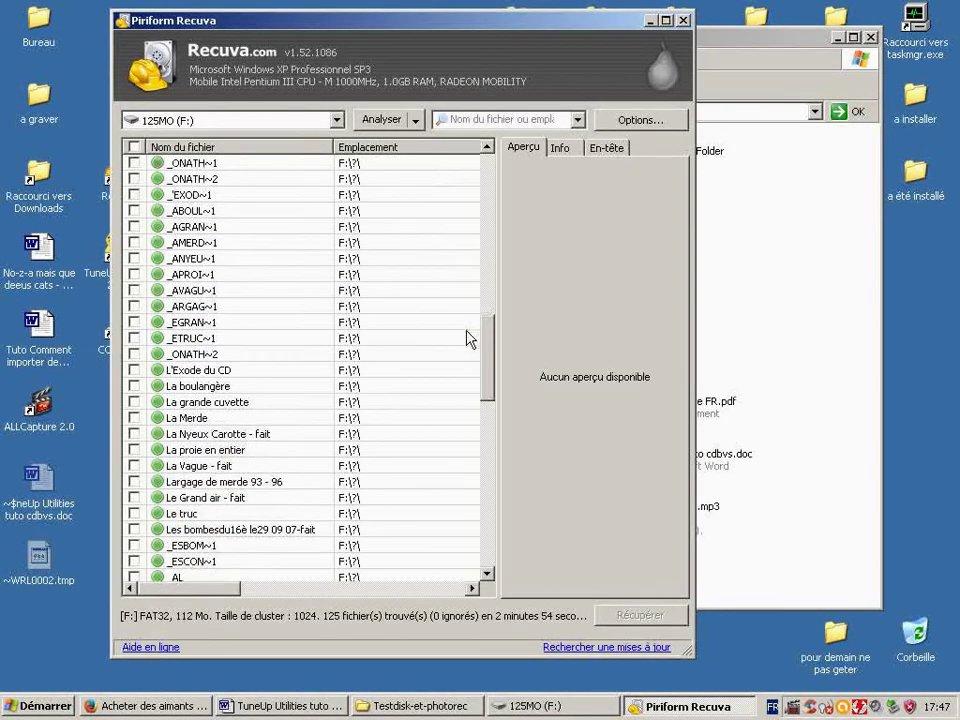
click(210, 372)
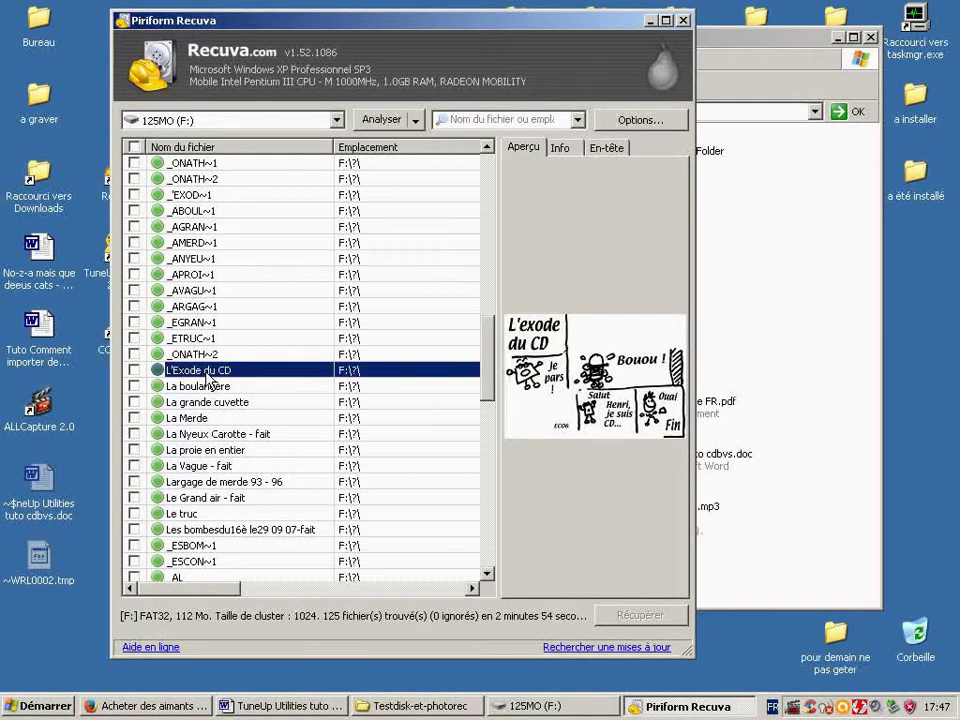
drag(488, 388, 272, 465)
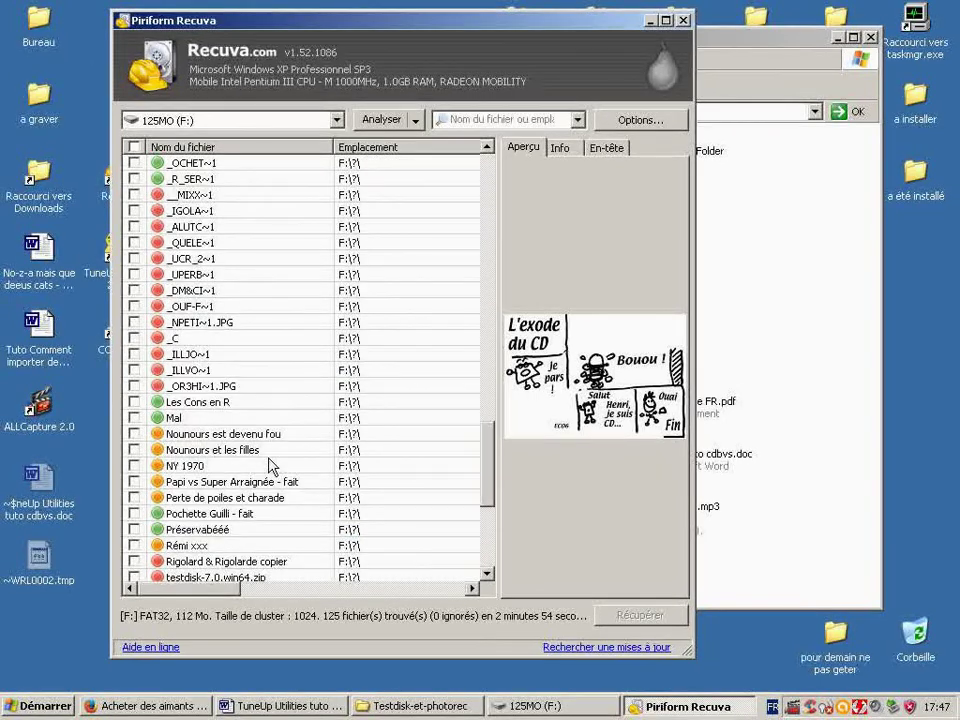
Step: Examine the preview, file information and header data of the found file Nounours est devenu fou
click(262, 434)
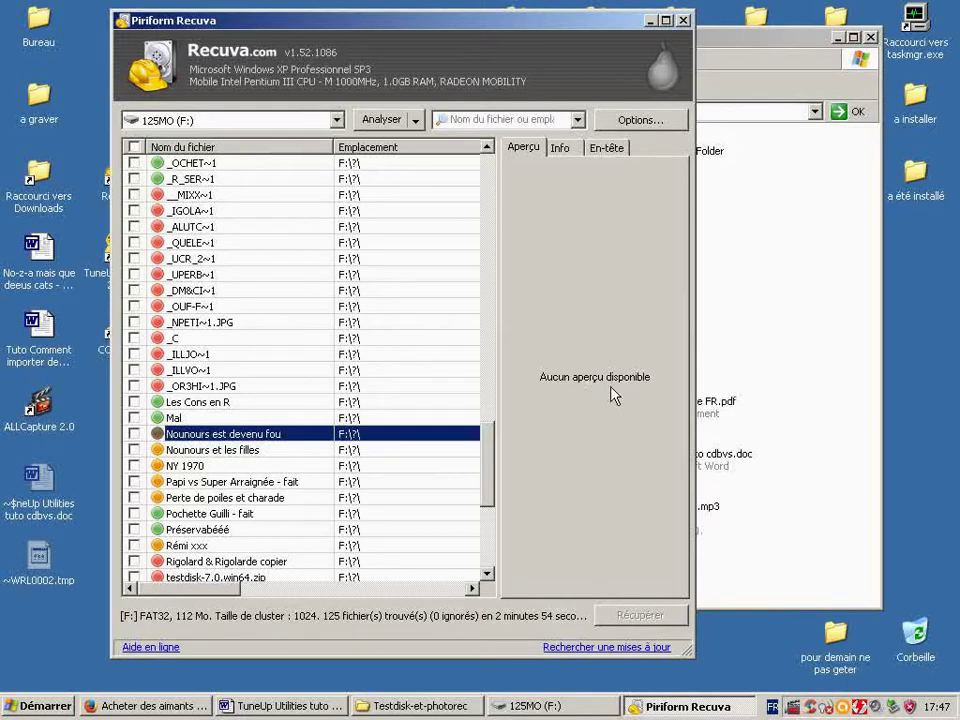
click(562, 152)
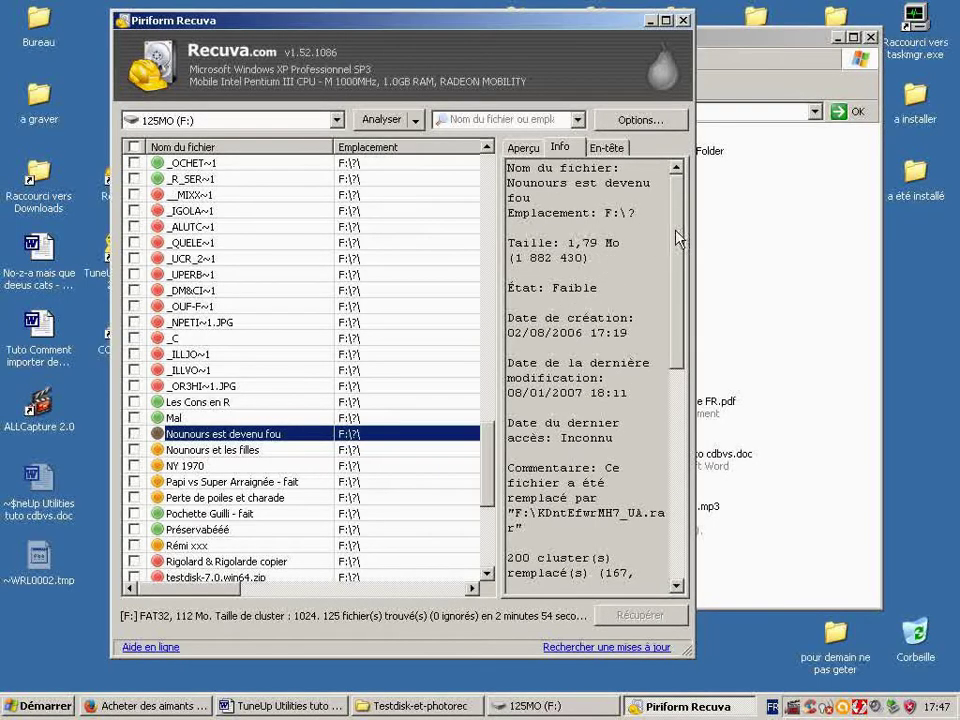
drag(680, 238, 435, 272)
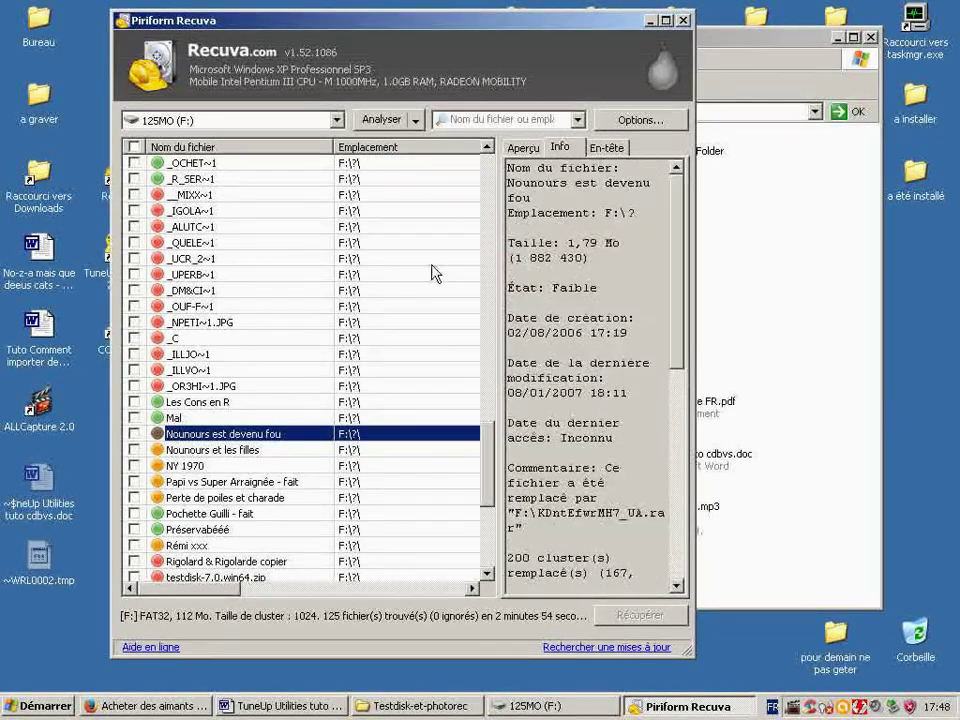
click(612, 148)
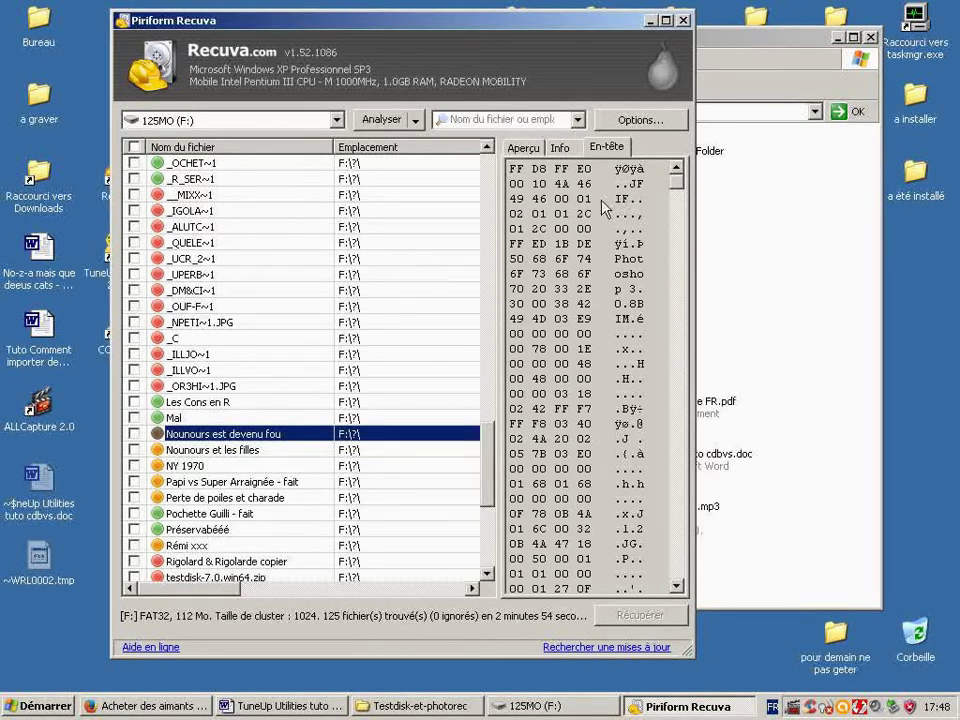
drag(675, 178, 621, 176)
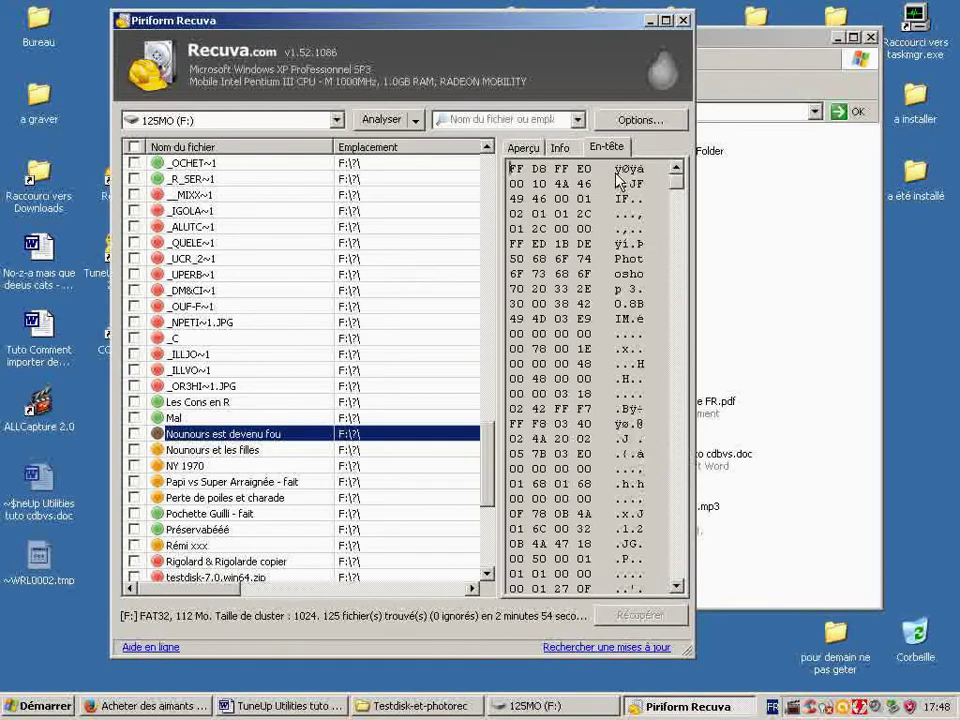
Step: Examine the preview, file information and header data of the found file _OR3HI~1.JPG
click(522, 149)
click(204, 388)
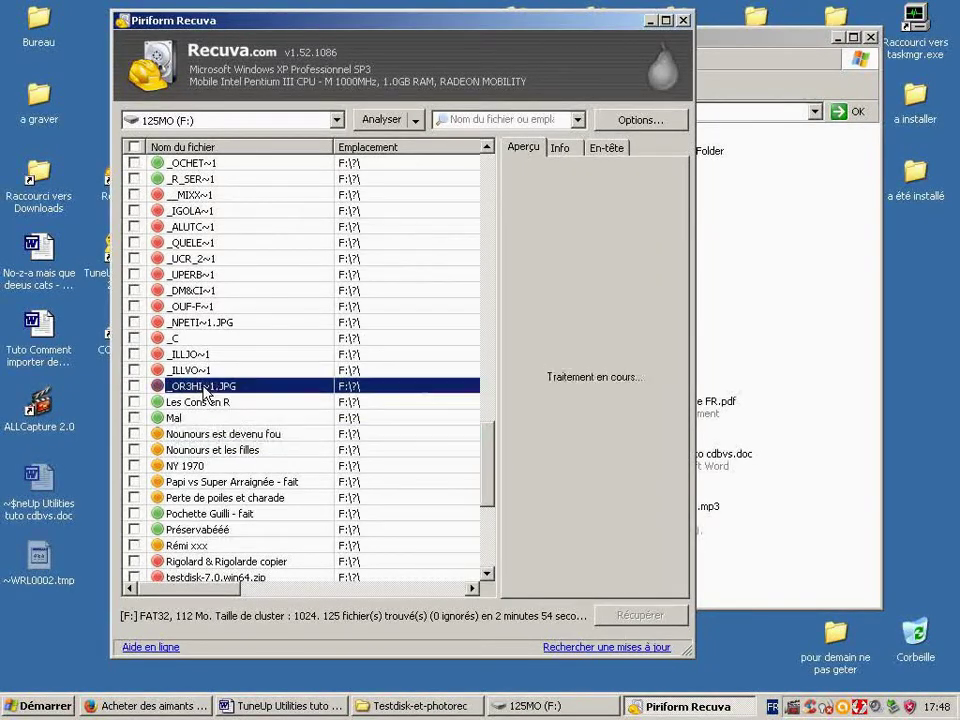
click(563, 150)
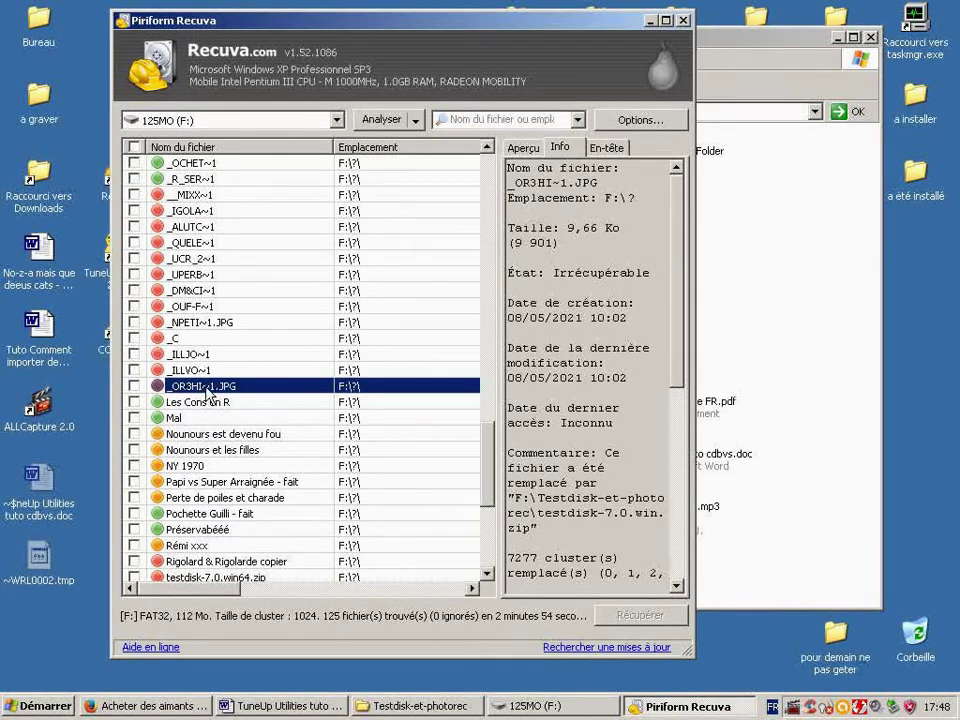
click(606, 148)
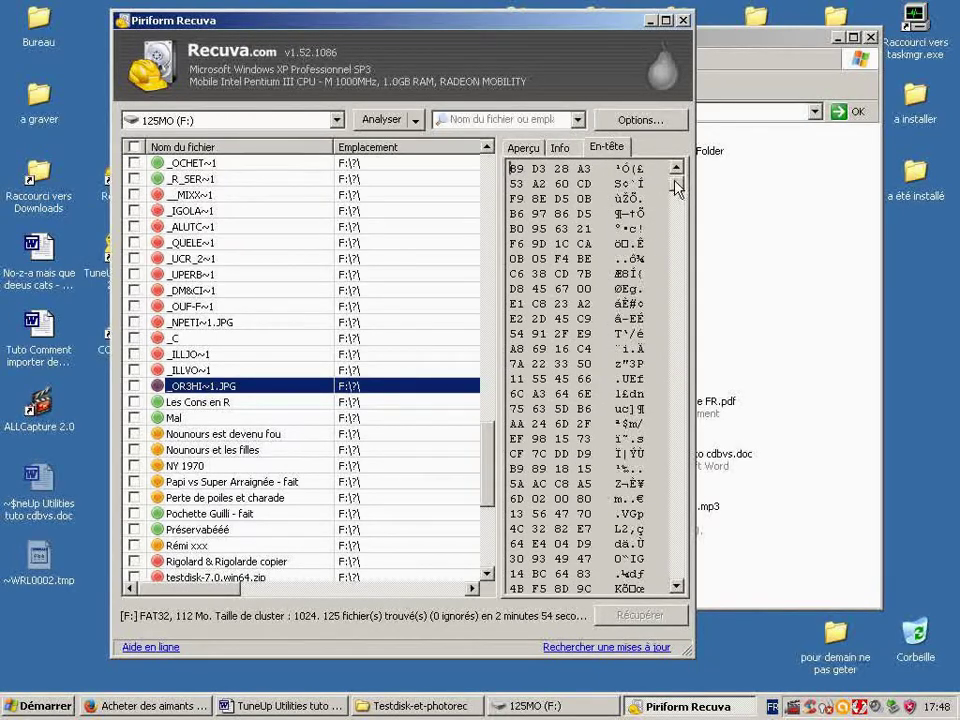
click(524, 148)
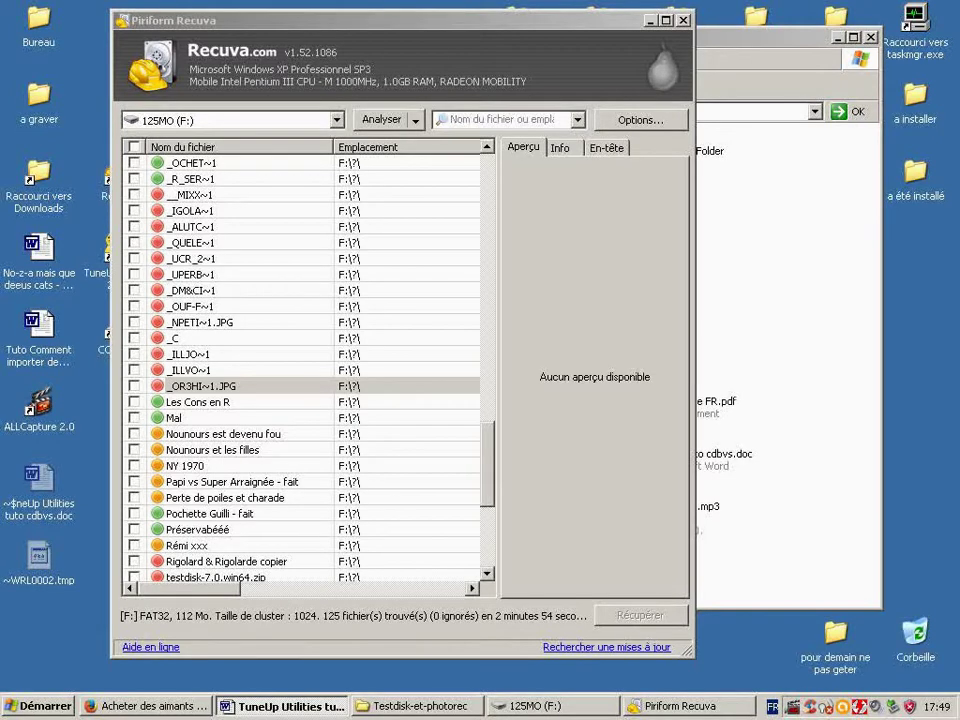
Step: Try marking individual files such as _OCHET~1 and _R_SER~1 for recovery
click(133, 162)
click(133, 162)
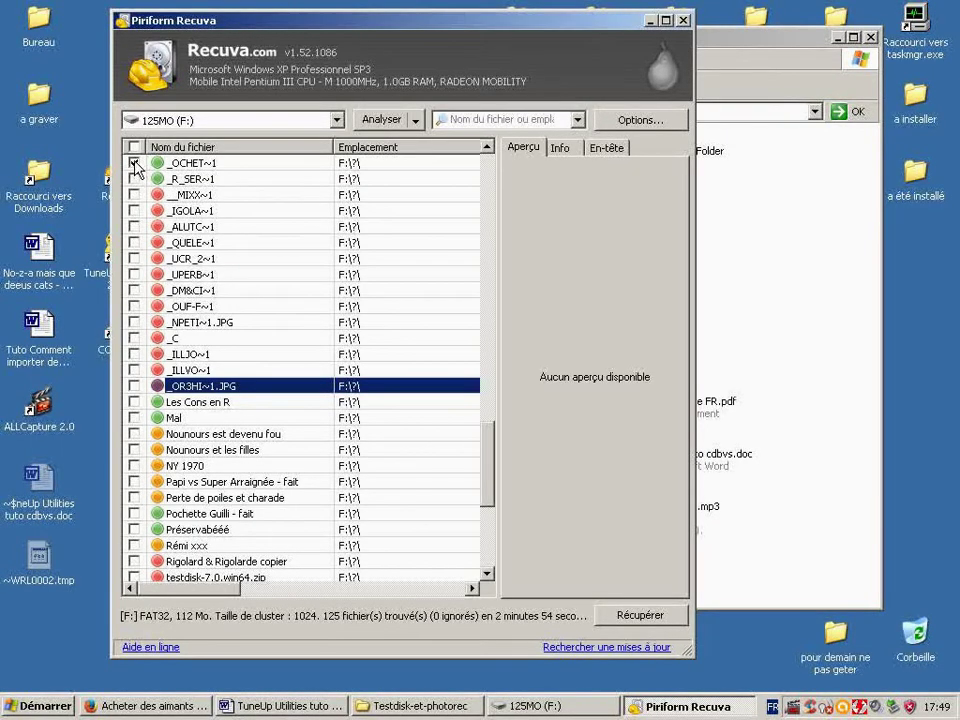
click(133, 178)
click(133, 162)
Step: Mark all found files for recovery at once and check the selection through the end of the list
click(134, 148)
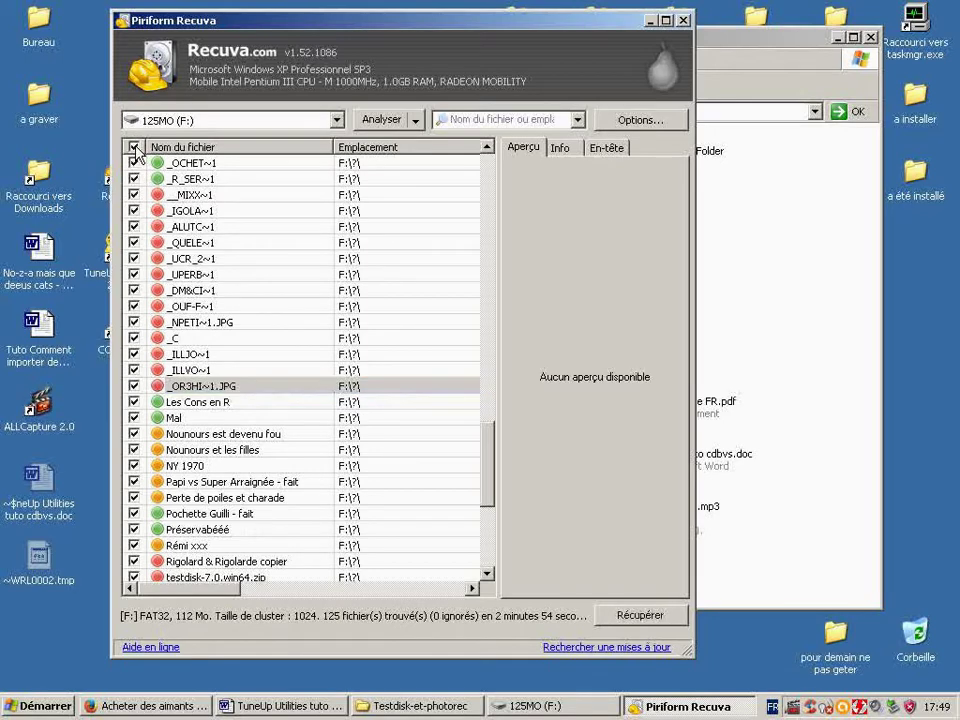
drag(489, 447, 482, 508)
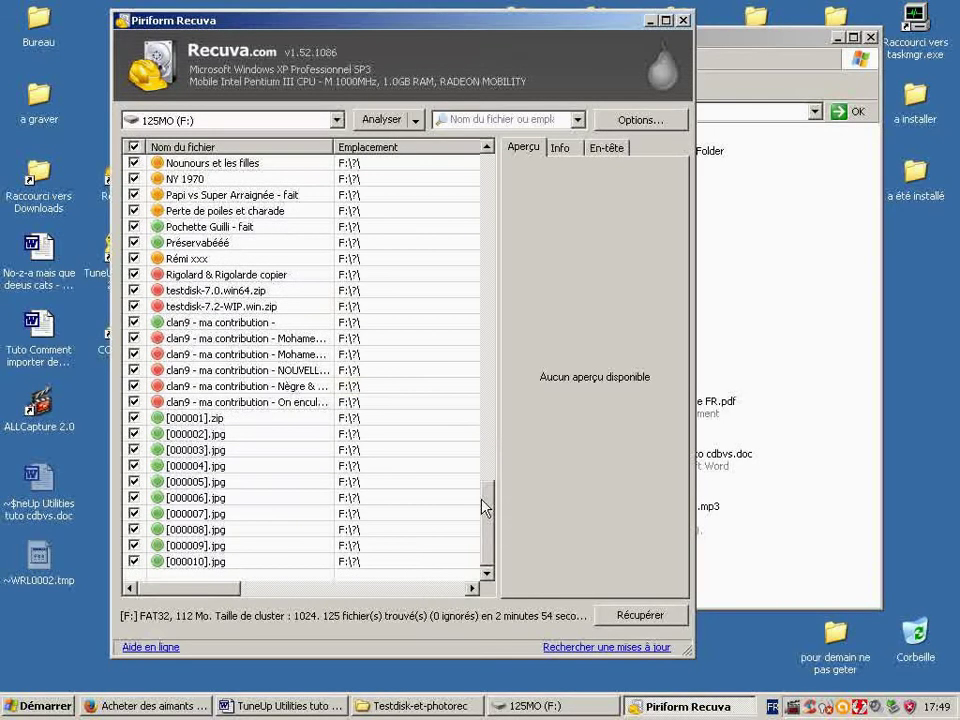
click(456, 148)
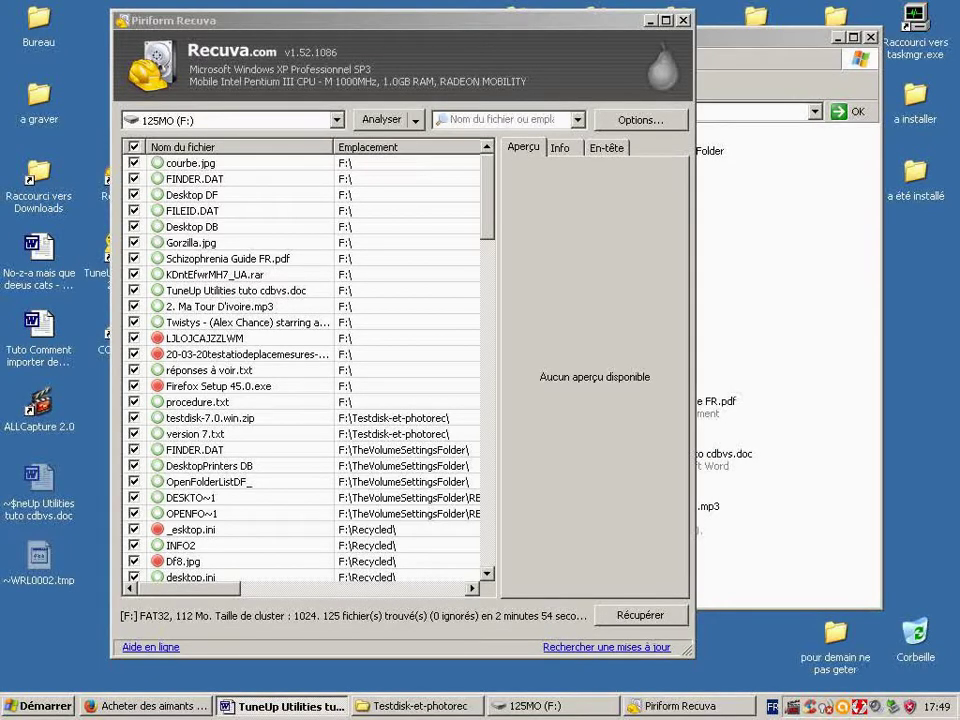
Step: Start recovering all the marked files and try to create a destination folder directly under Poste de travail
click(622, 640)
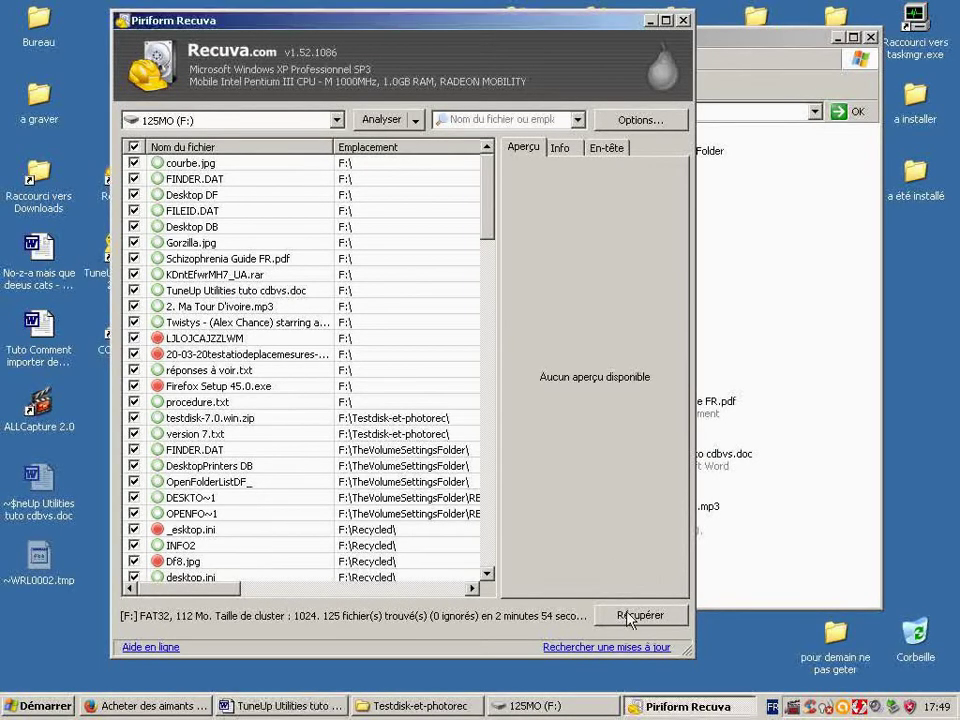
click(630, 615)
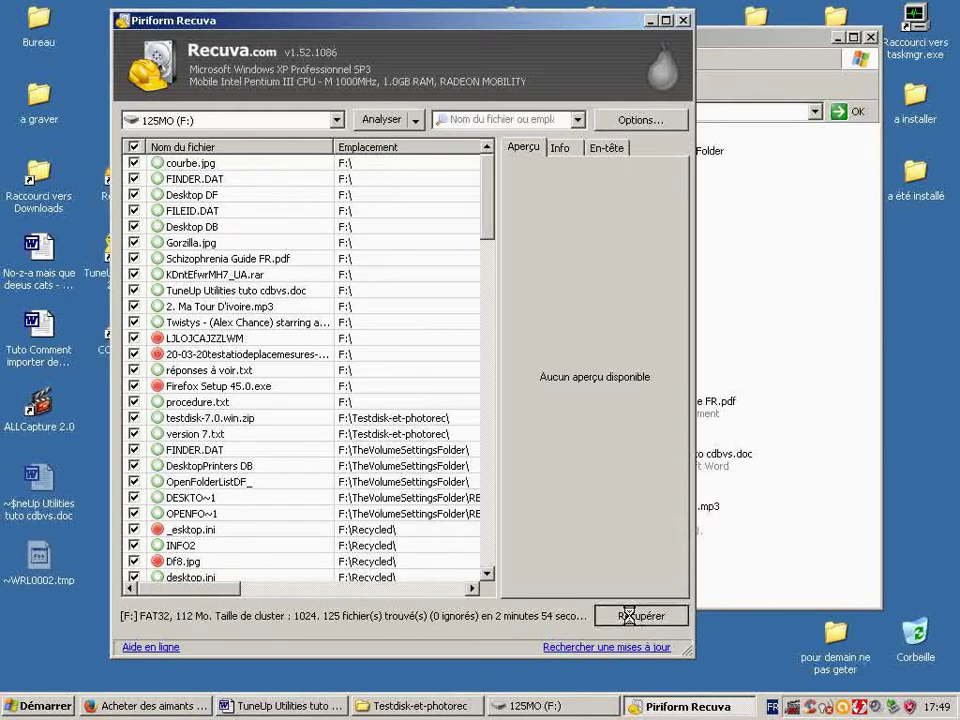
key(Right)
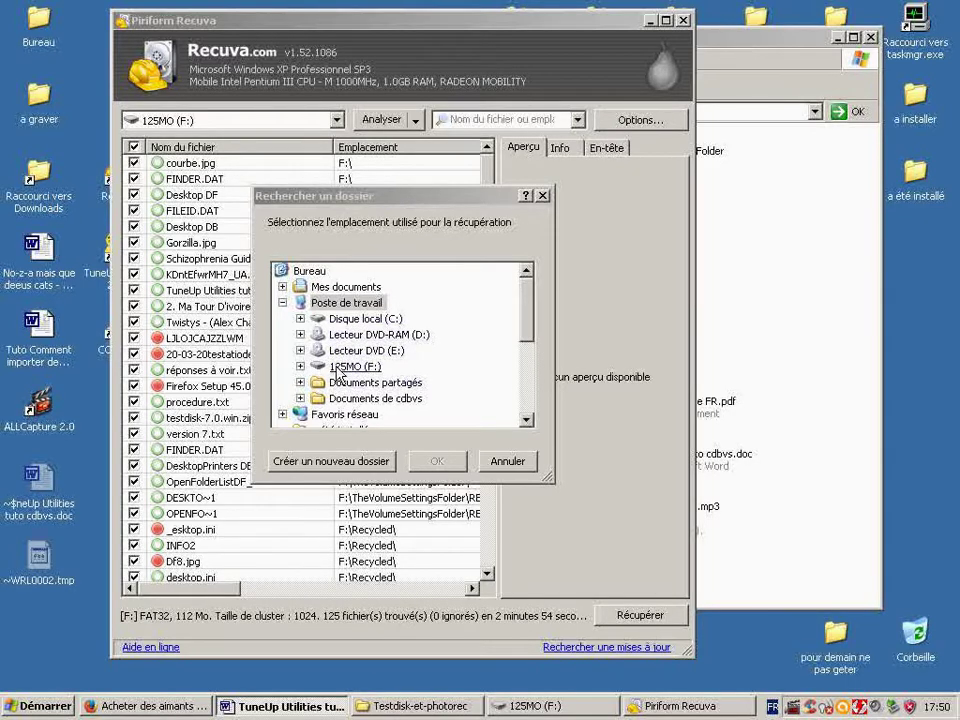
click(335, 466)
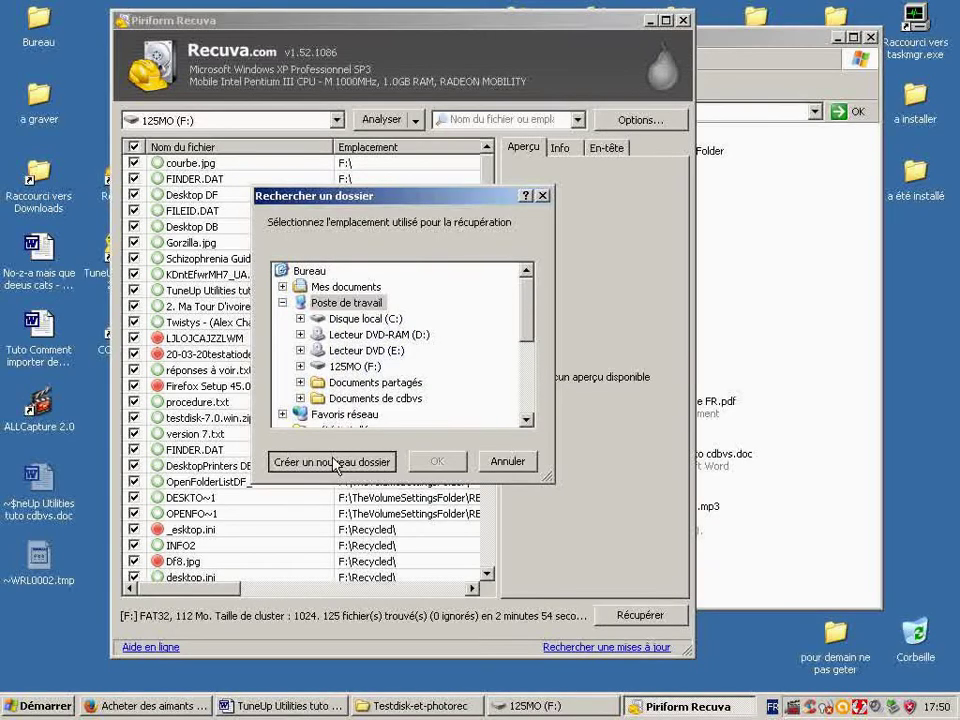
click(335, 466)
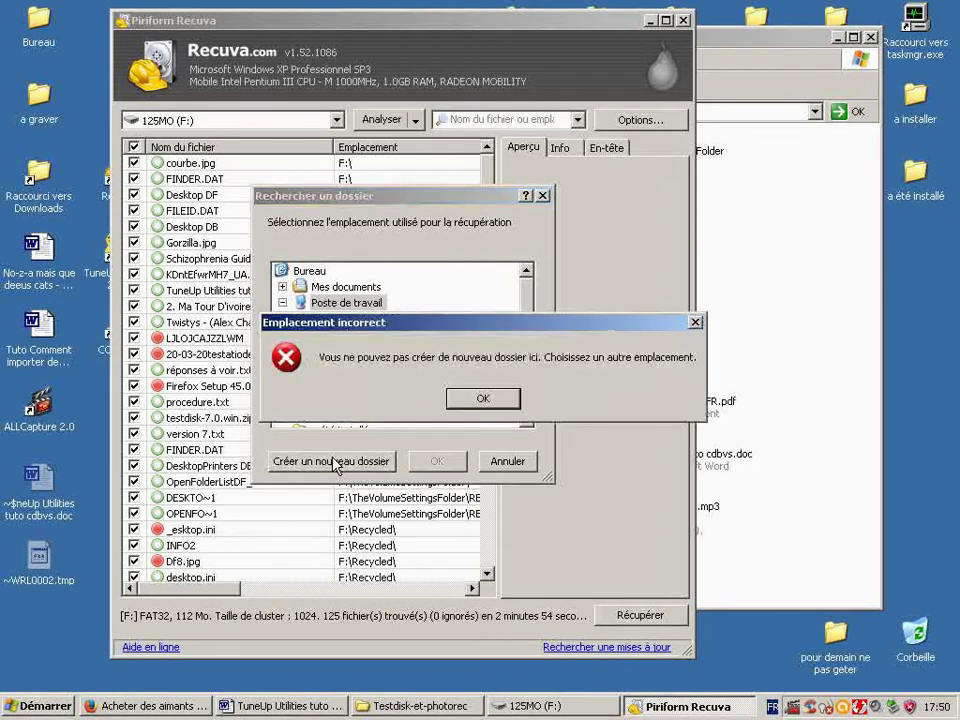
click(484, 398)
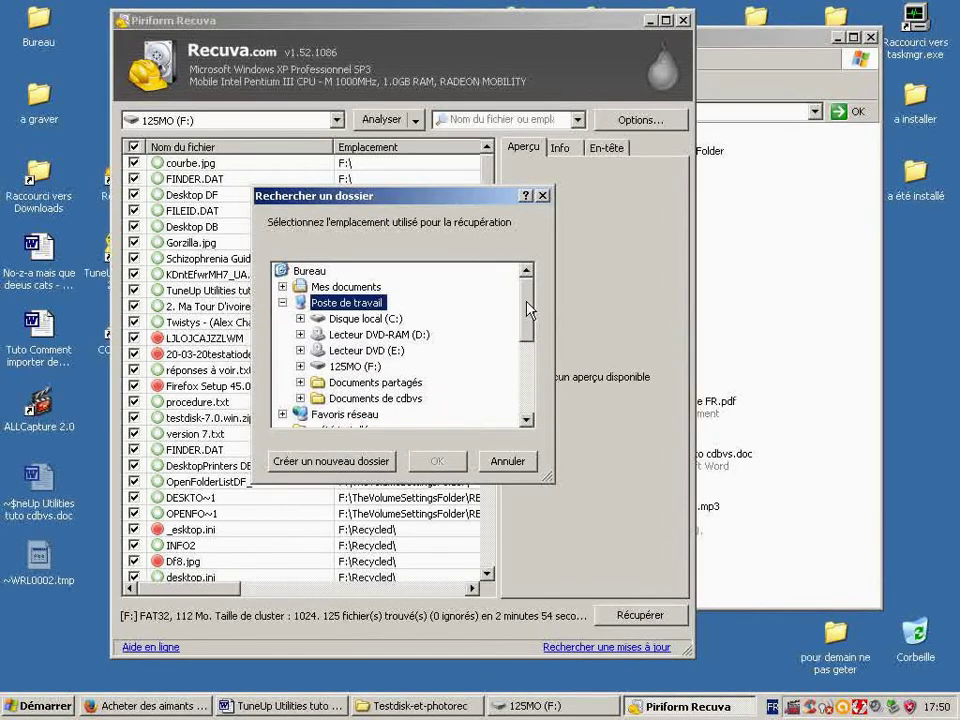
Step: Create a folder named Récupération on the desktop (Bureau) and recover the marked files into it
click(308, 270)
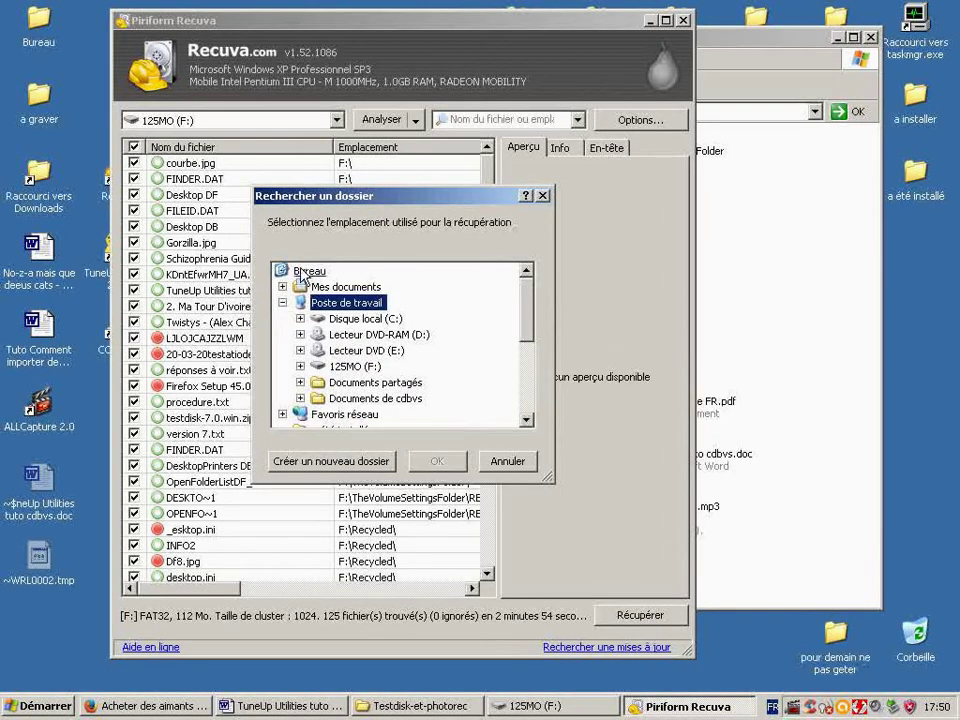
click(350, 463)
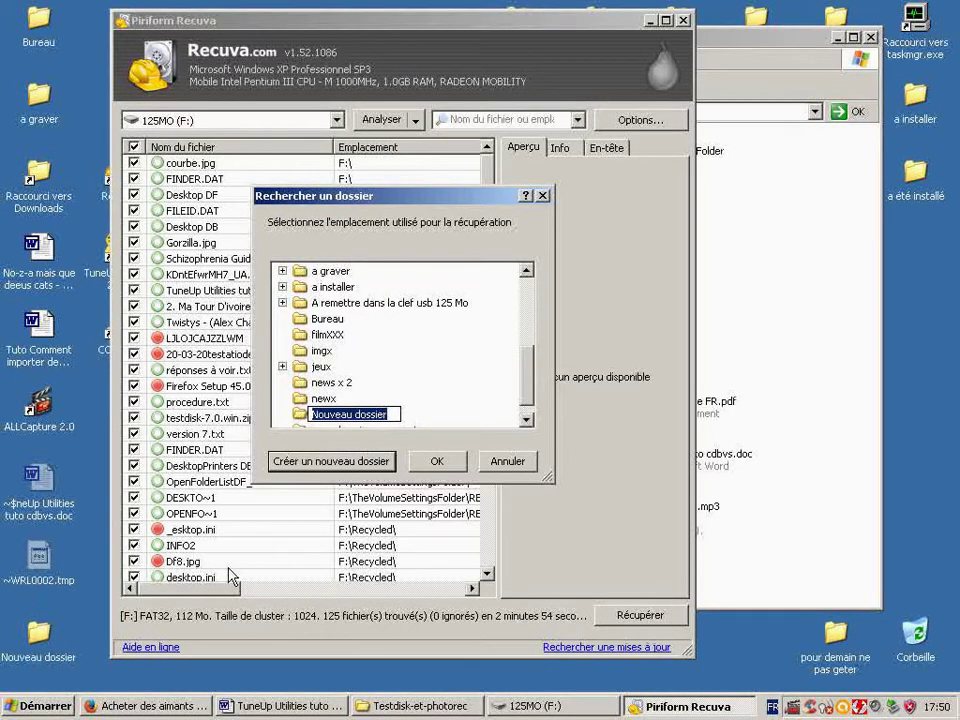
text(Récup)
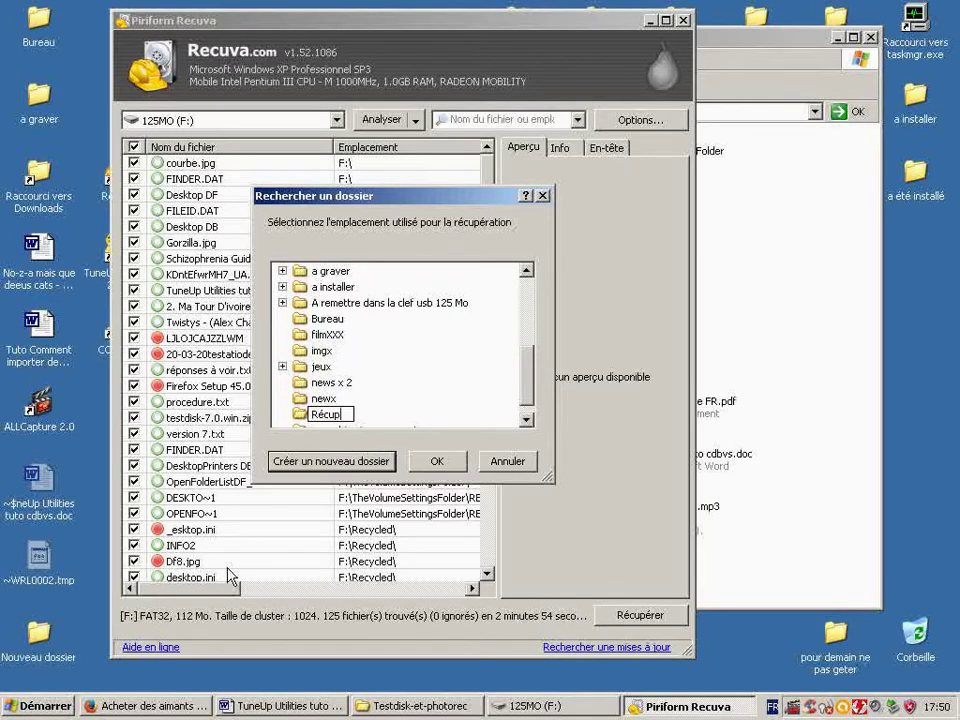
text(ération)
click(437, 462)
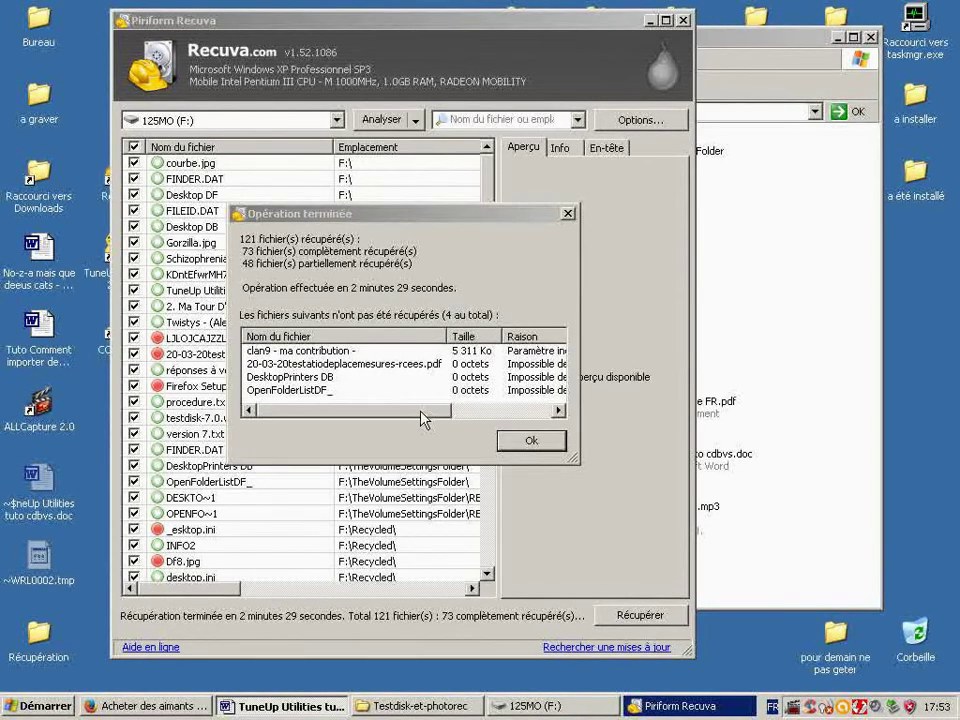
Step: Review the list of unrecovered files in the recovery summary, dismiss it and close Recuva
drag(420, 411, 347, 411)
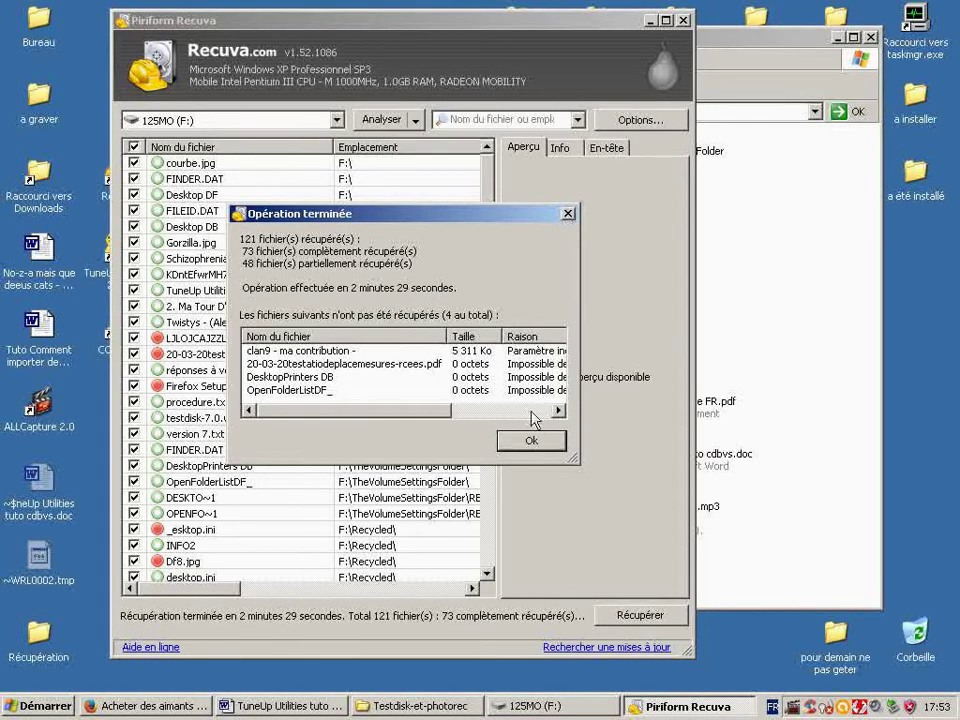
click(530, 446)
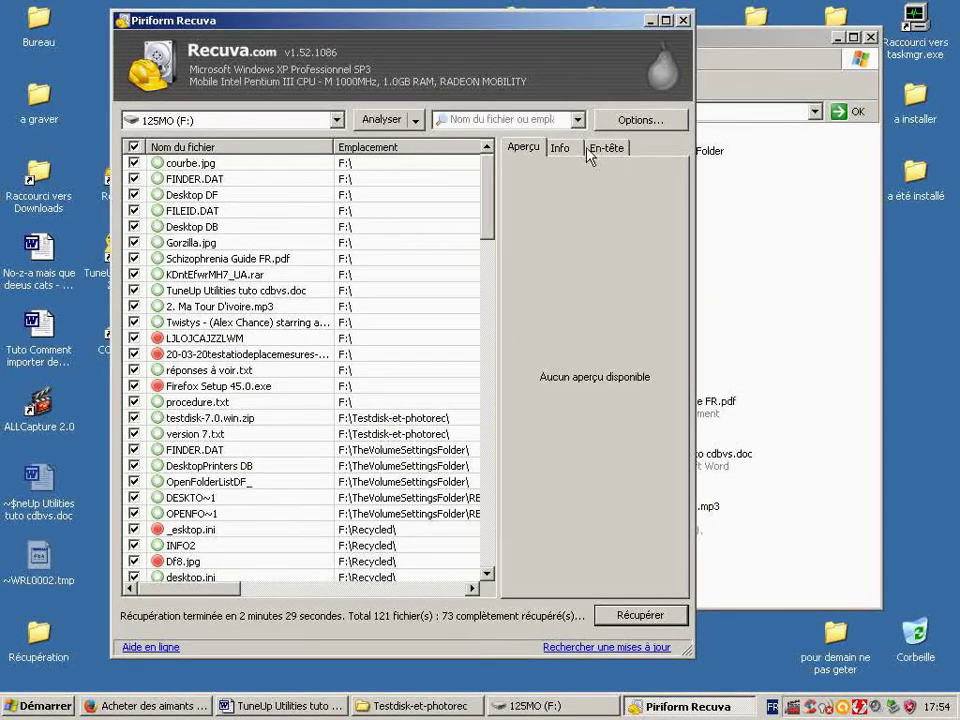
click(684, 20)
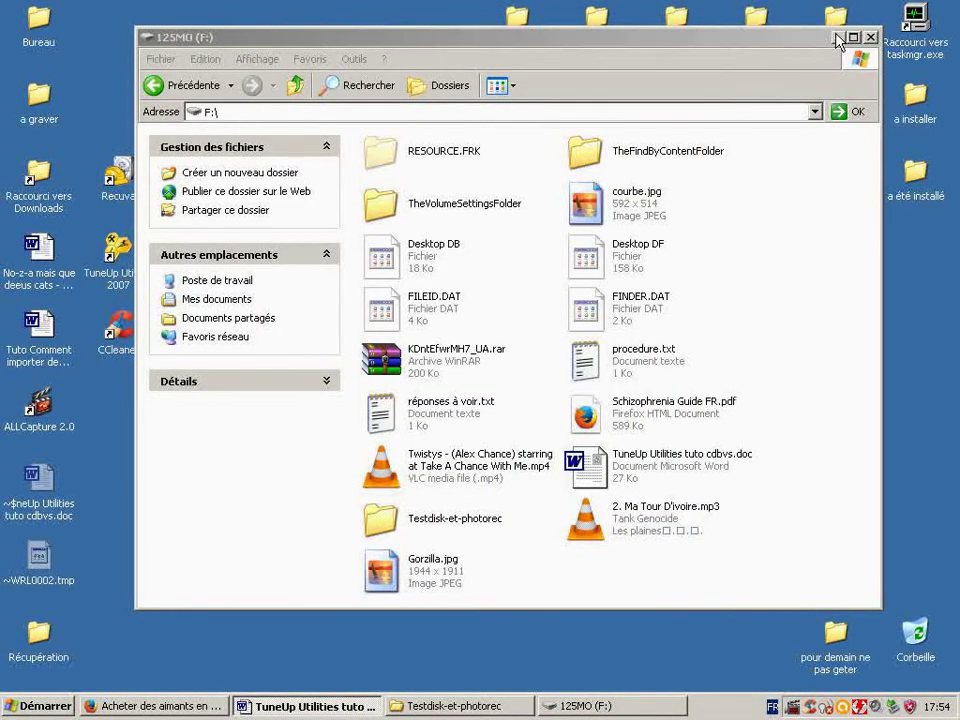
Step: Open the Récupération folder in details view and arrange it in a narrow window beside the 125MO (F:) window
drag(714, 47, 766, 27)
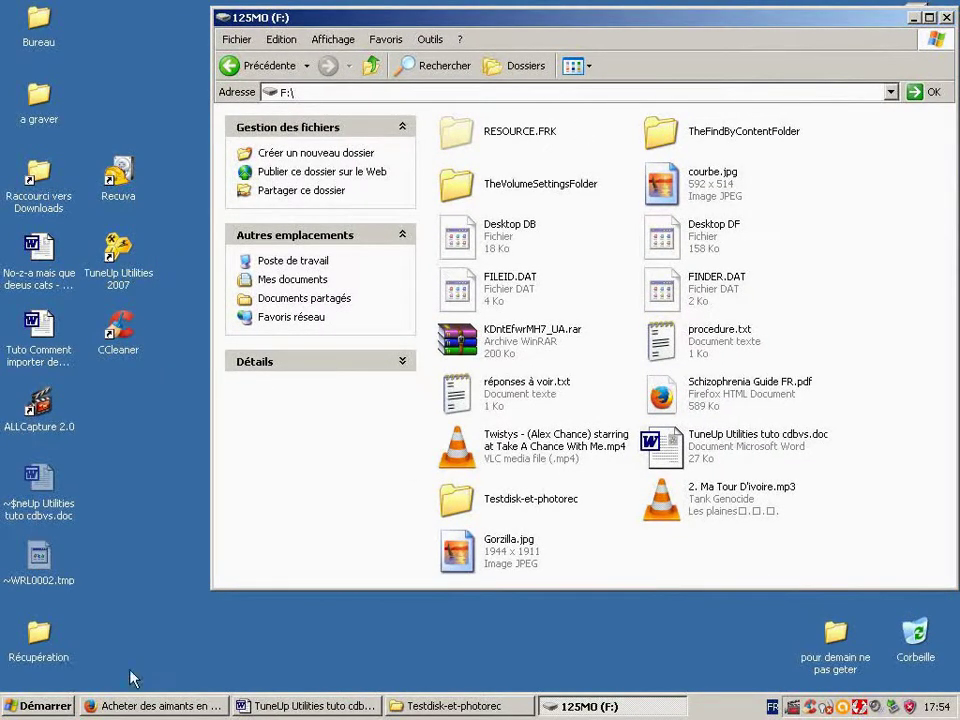
double_click(38, 634)
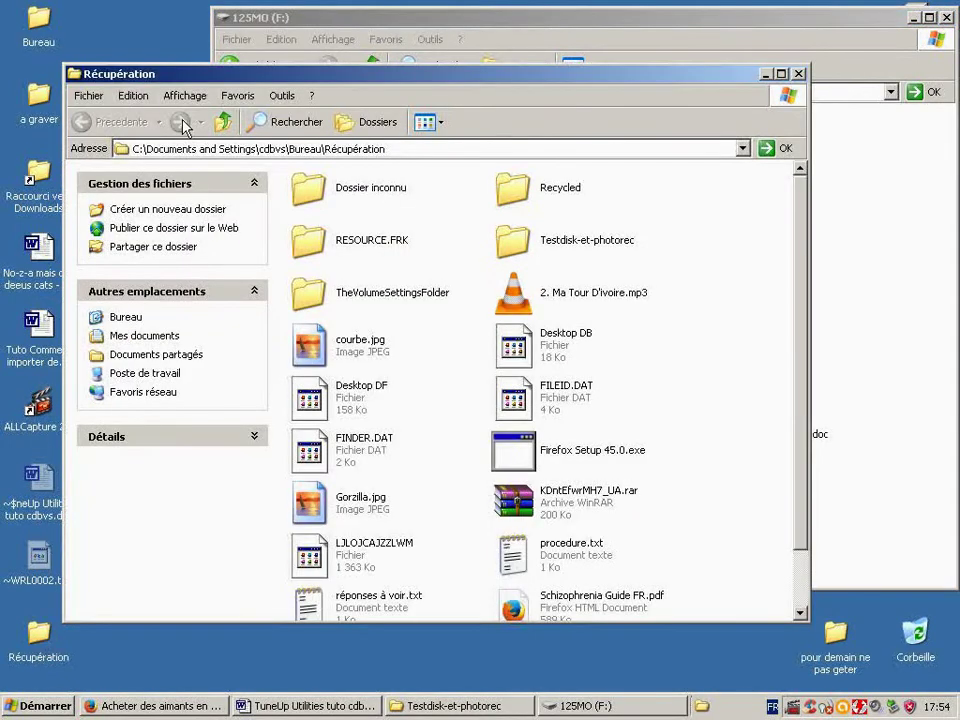
click(185, 95)
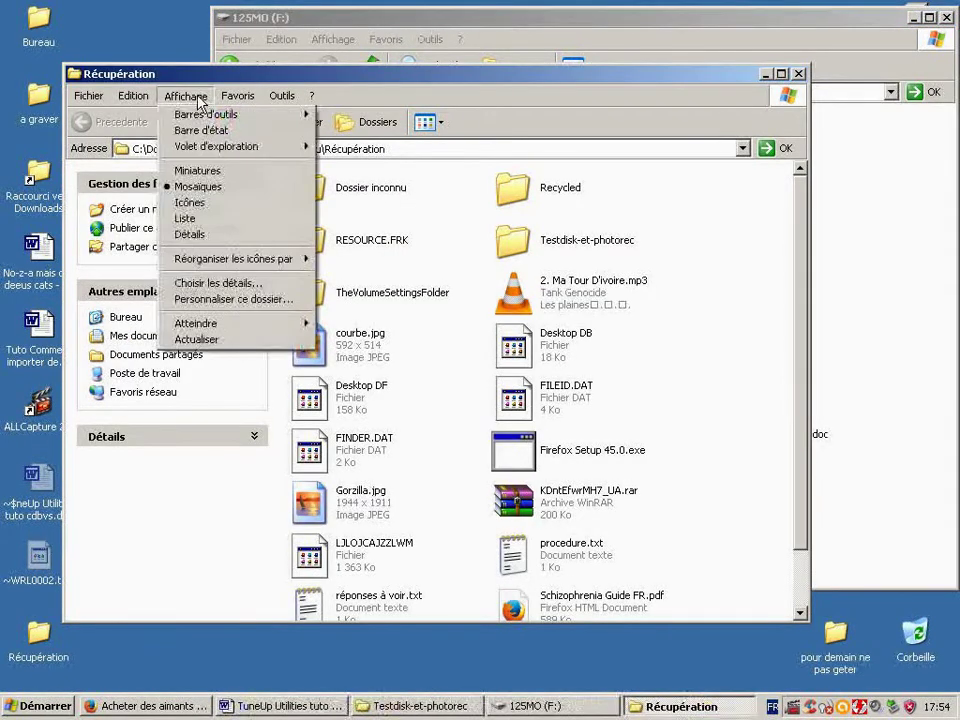
click(231, 236)
drag(671, 78, 614, 22)
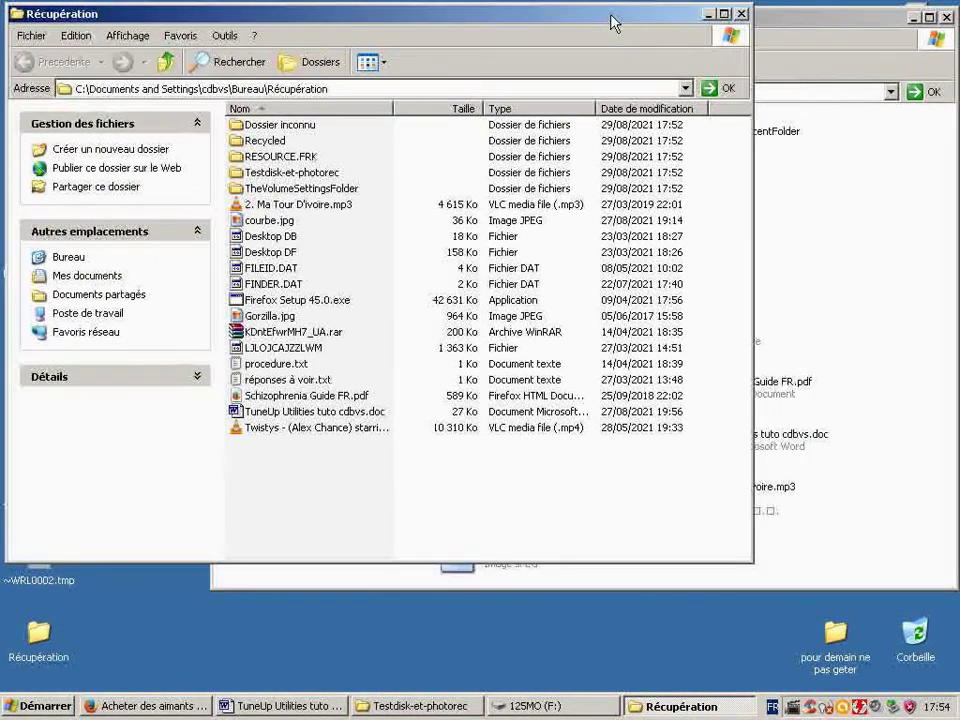
drag(752, 505, 208, 519)
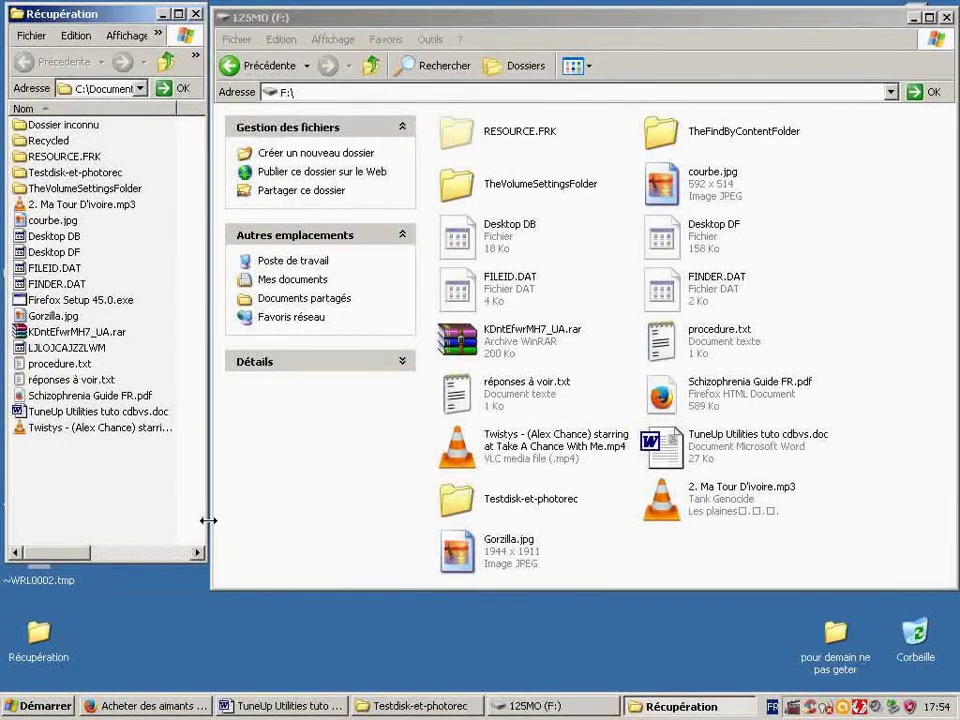
Step: Open the recovered Dossier inconnu folder, show it in details view and look through its files
double_click(60, 125)
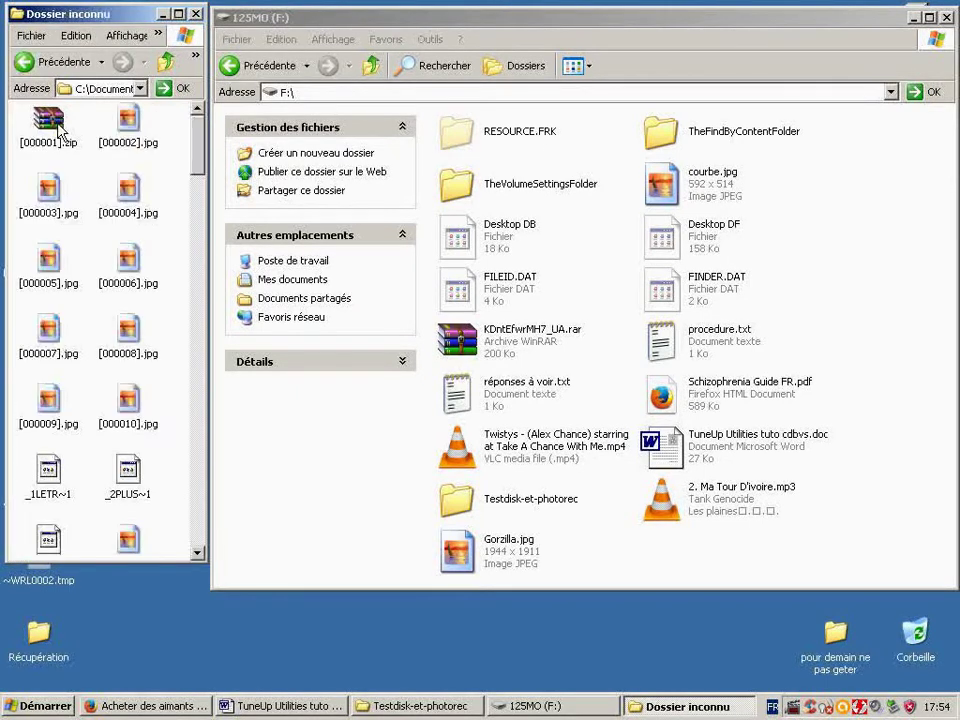
click(127, 35)
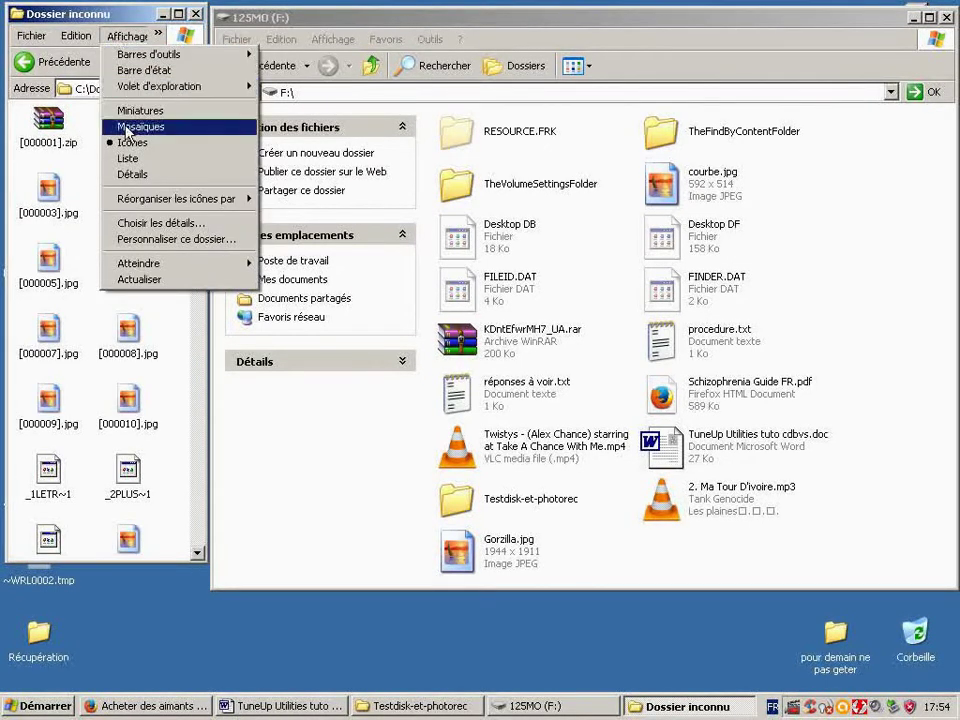
click(140, 176)
scroll(200, 139, down, 1)
drag(200, 139, 193, 369)
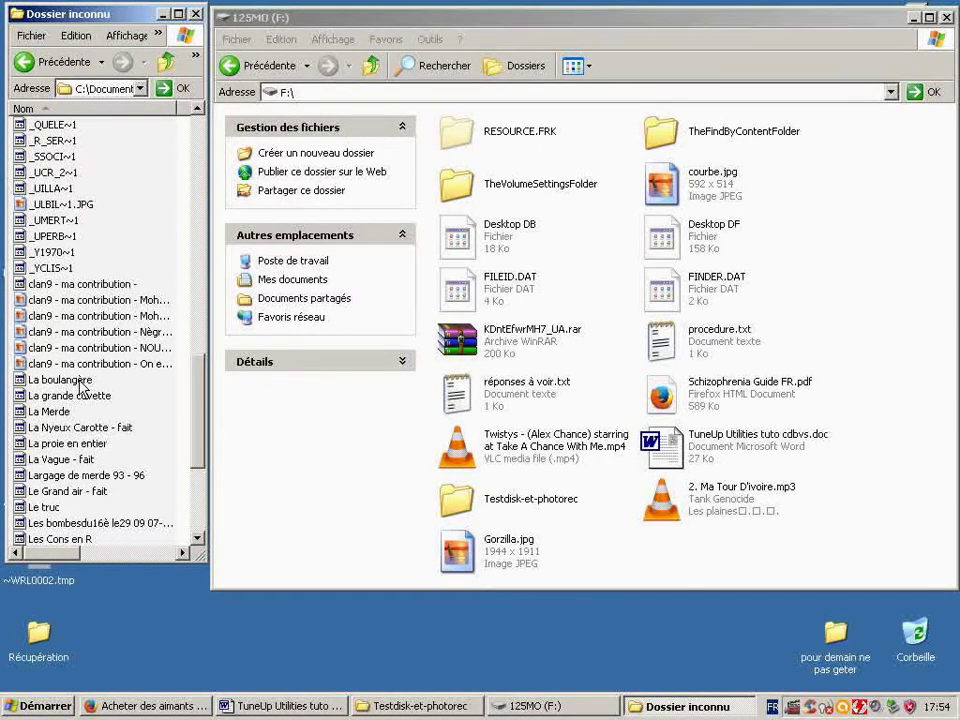
Step: Point out the recovered file La boulangère, and open the image [000005].jpg to check it before closing the viewer
click(81, 381)
click(109, 382)
drag(111, 380, 27, 382)
click(156, 377)
drag(194, 383, 210, 148)
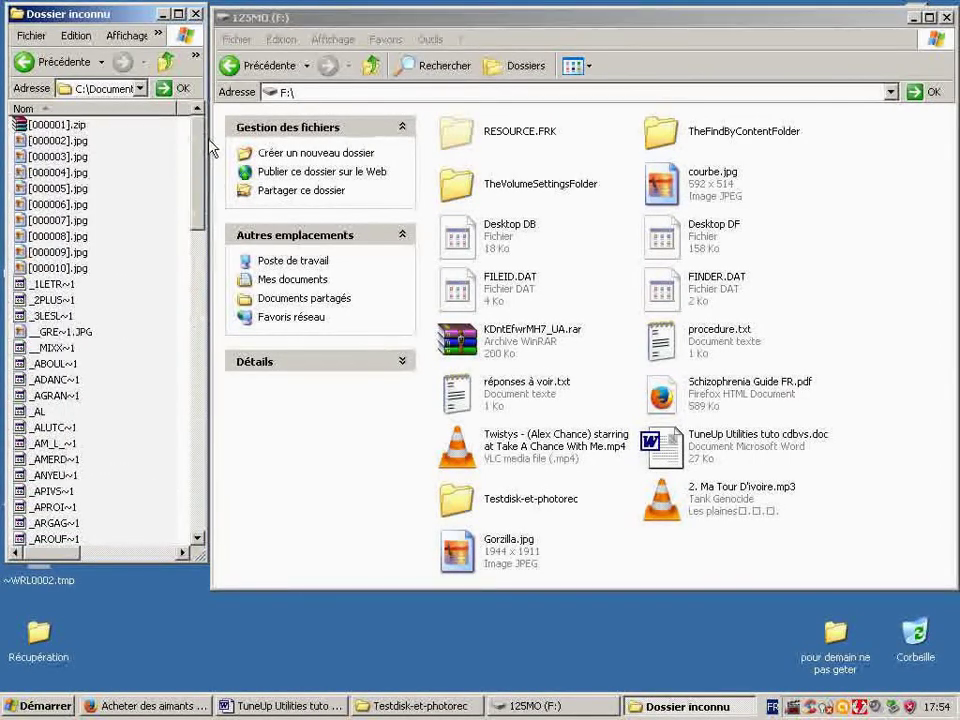
double_click(57, 196)
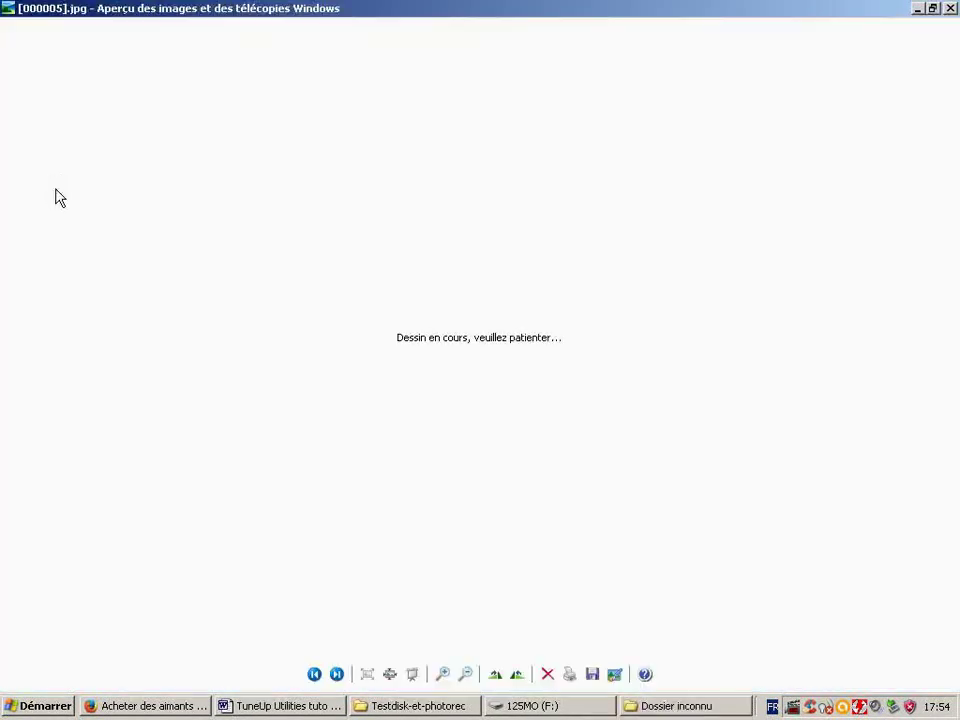
click(951, 9)
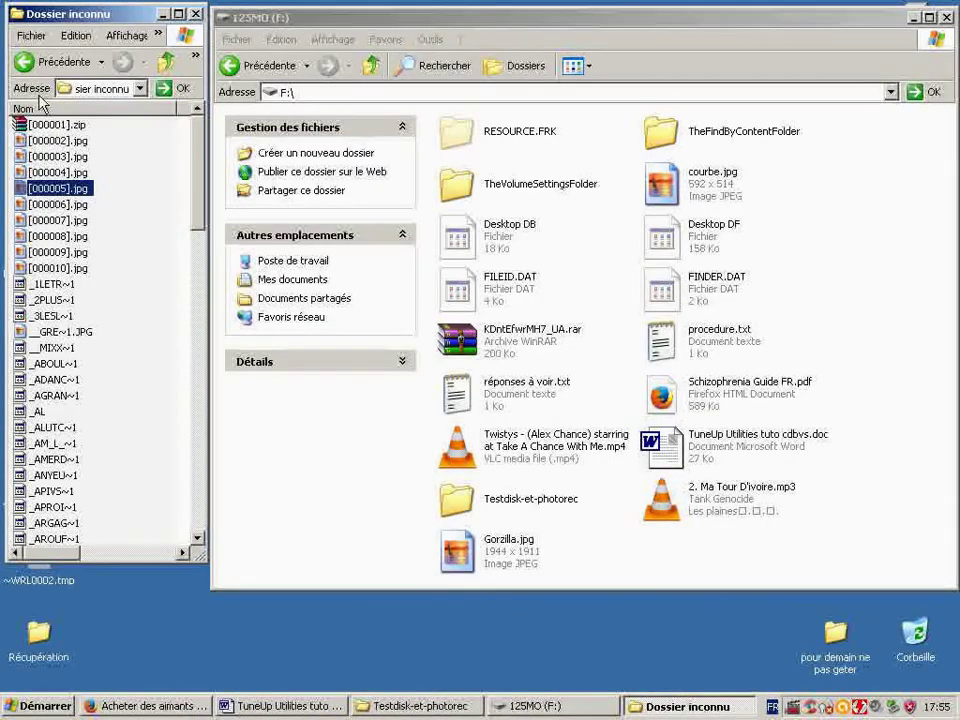
Step: Go back to the Récupération folder and check the size and contents of Dossier inconnu in its properties
click(44, 66)
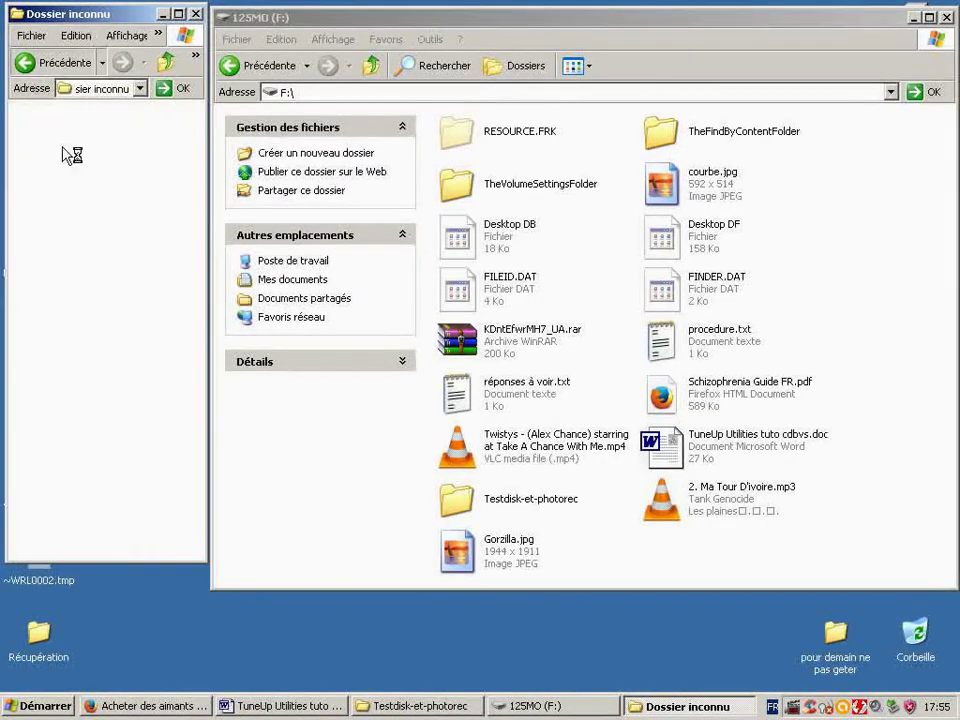
right_click(50, 127)
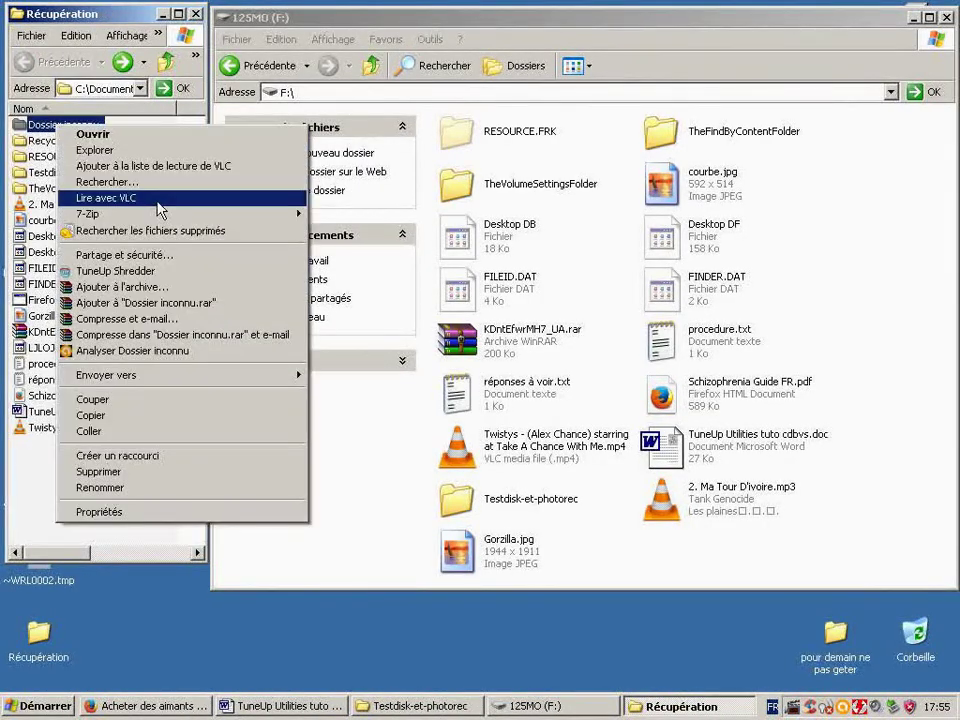
click(141, 514)
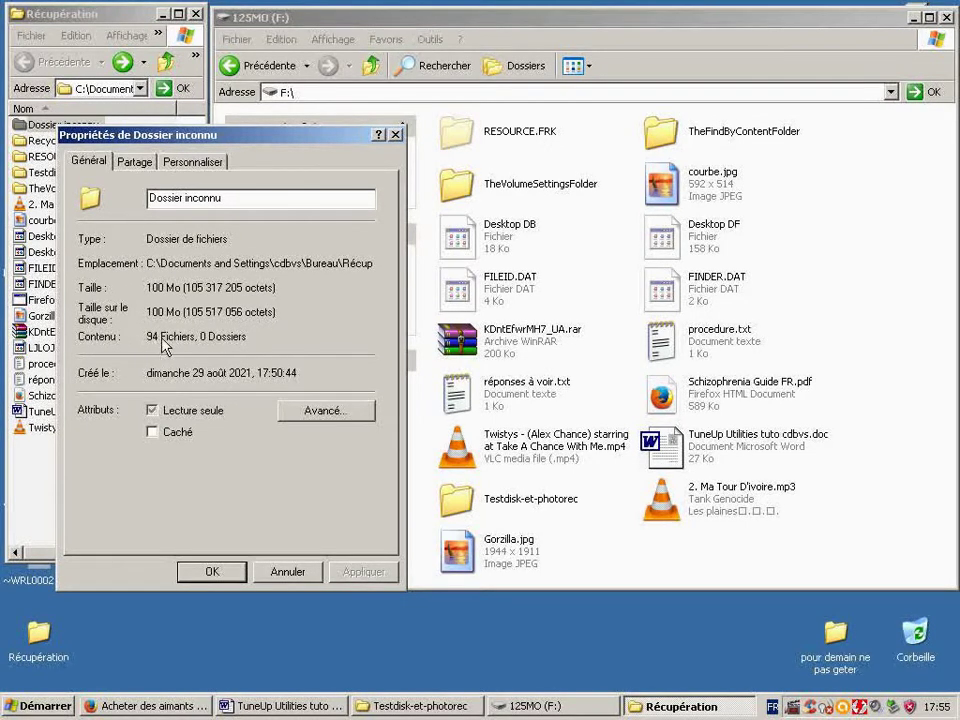
click(396, 134)
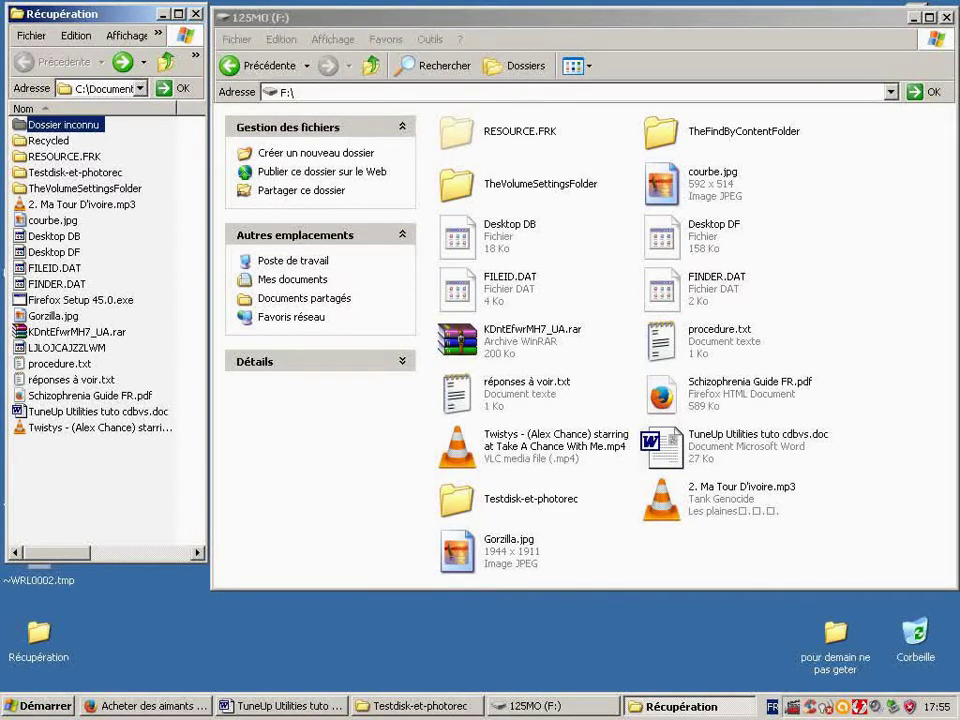
Step: Close the Récupération window and try to delete the Récupération folder by moving it to the Corbeille
key(alt+Tab)
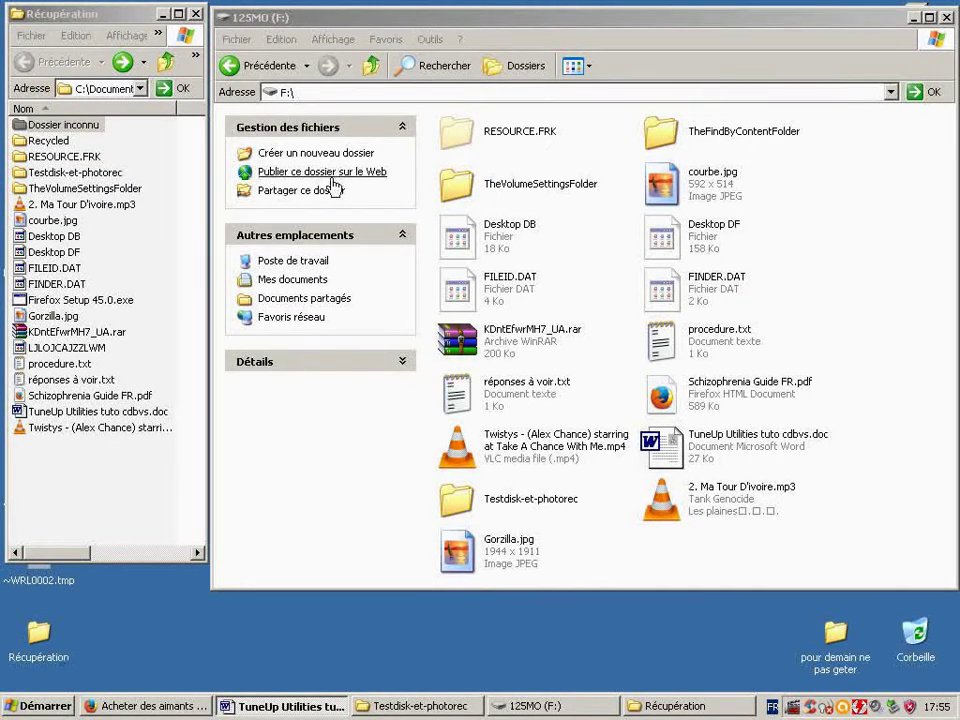
click(196, 17)
click(196, 17)
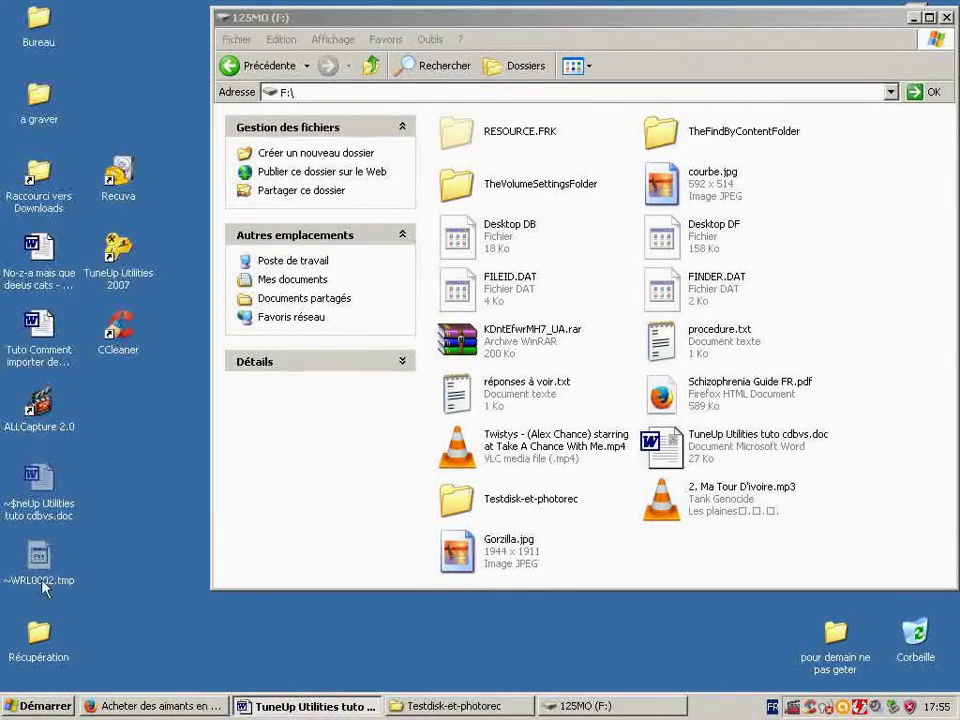
drag(38, 632, 915, 635)
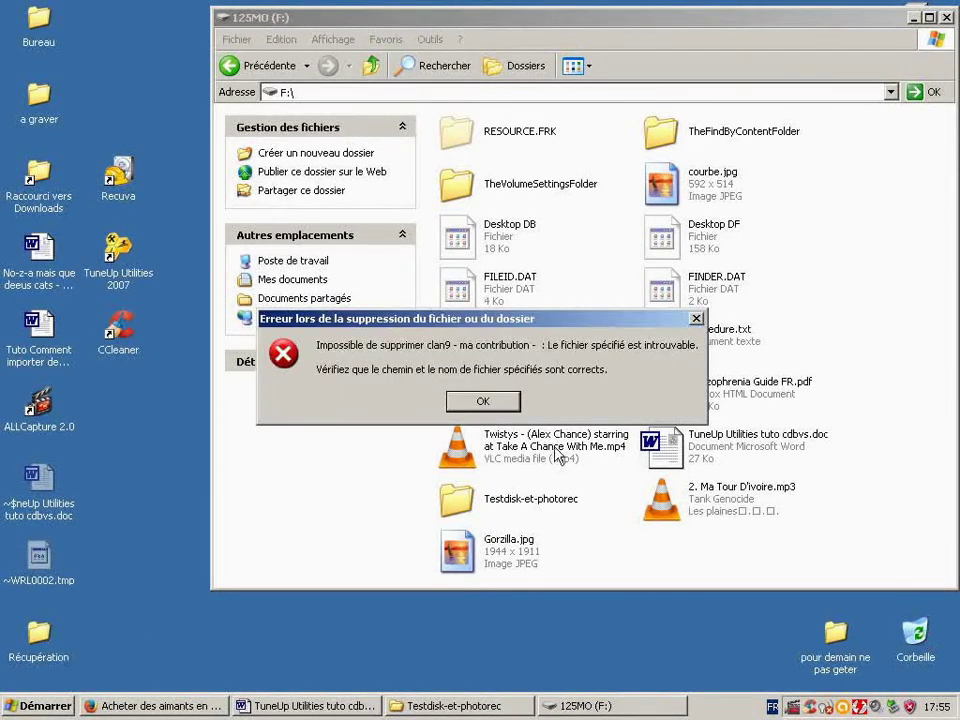
click(483, 400)
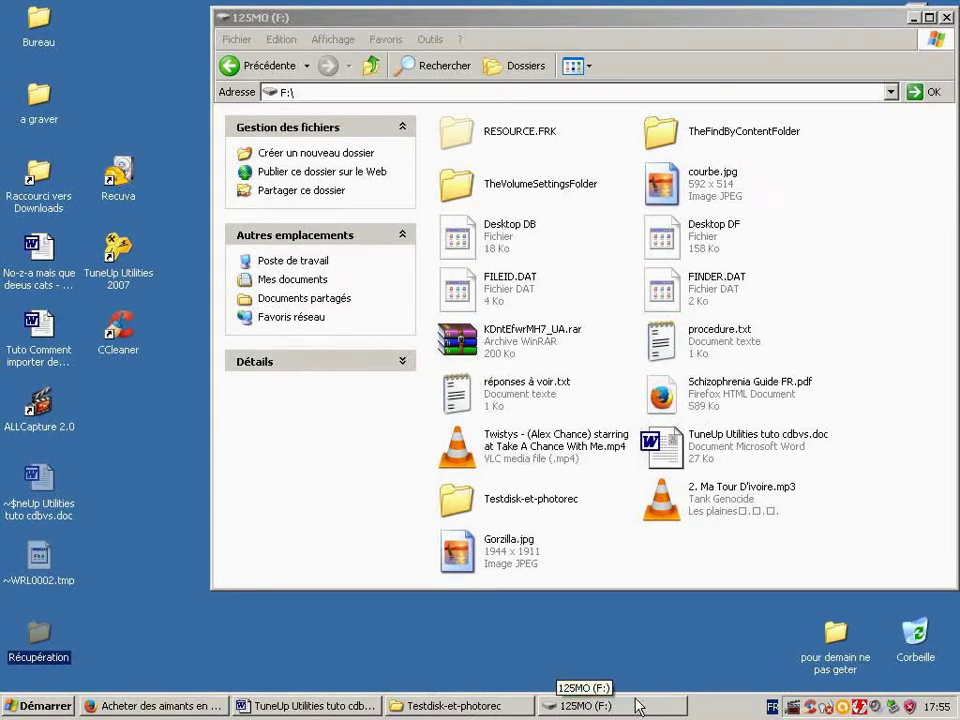
Step: Reopen the Récupération folder, check what remains in Dossier inconnu and close the window
double_click(42, 636)
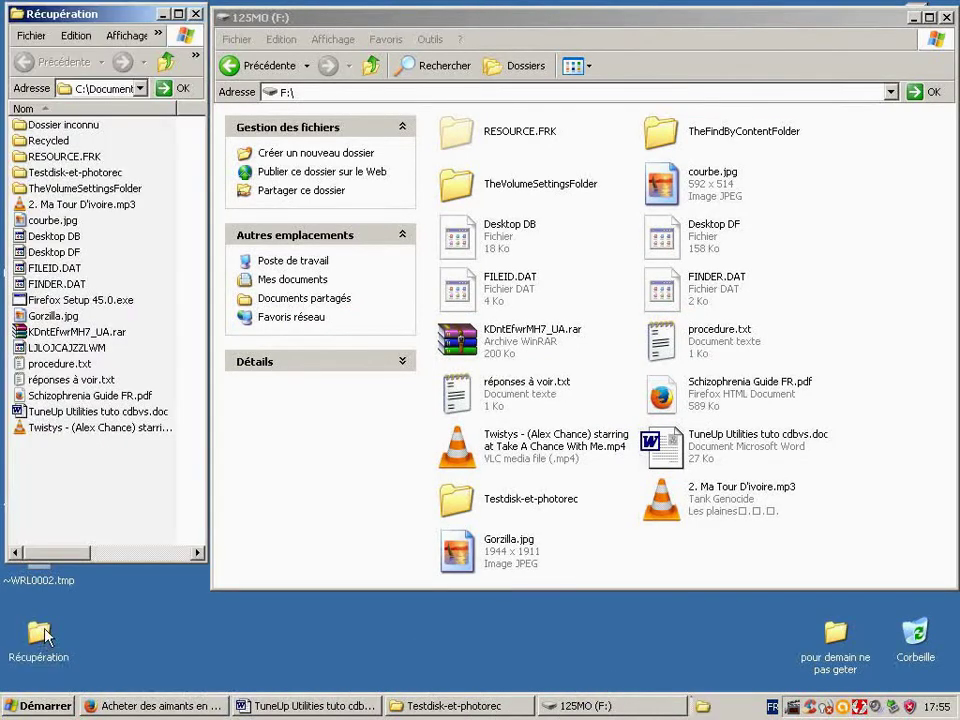
double_click(68, 126)
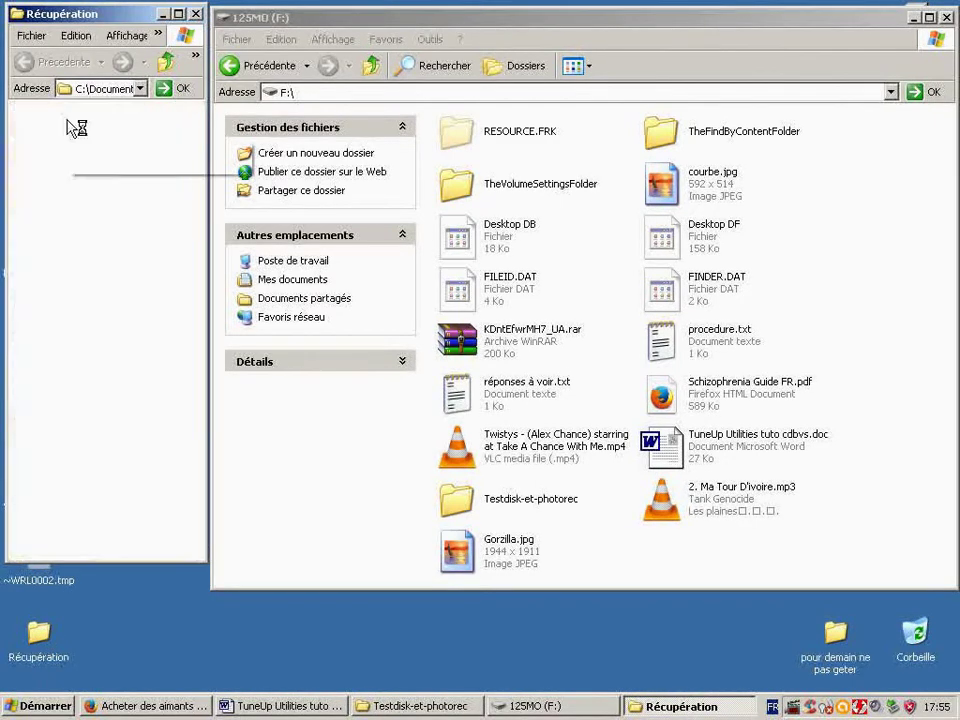
click(196, 14)
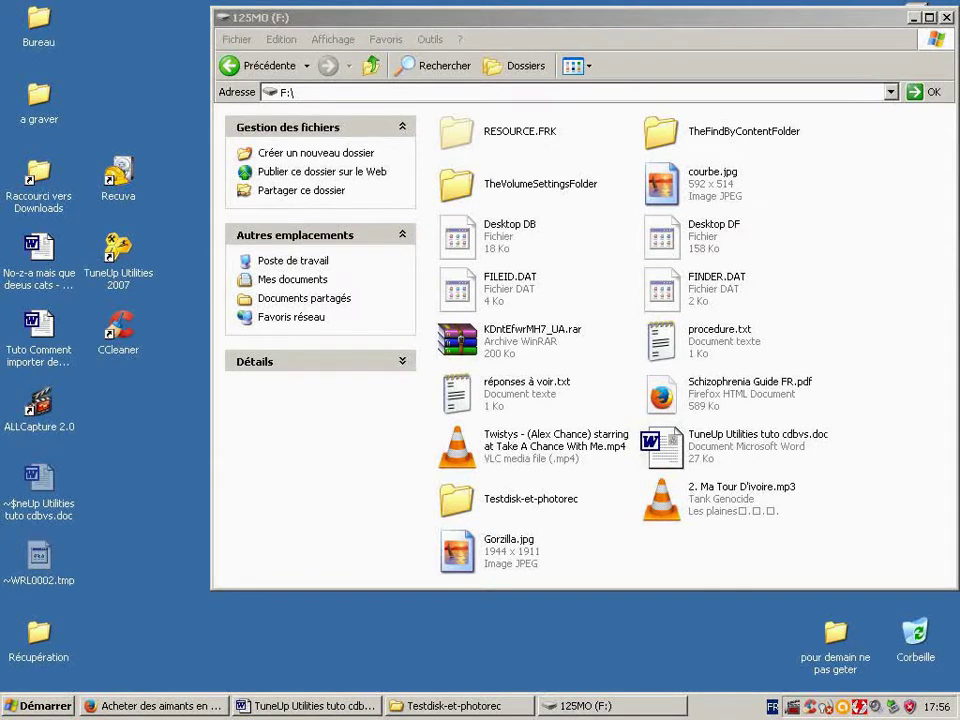
Step: Close the 125MO (F:) window, view the desktop image courbe.jpg and close the image viewer
click(310, 706)
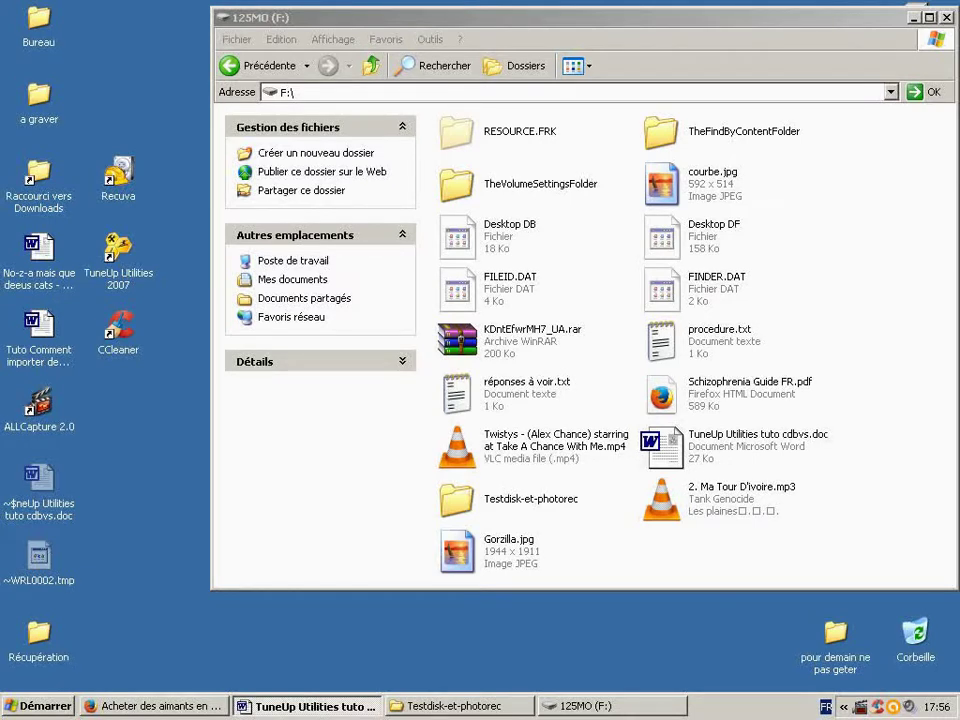
click(946, 18)
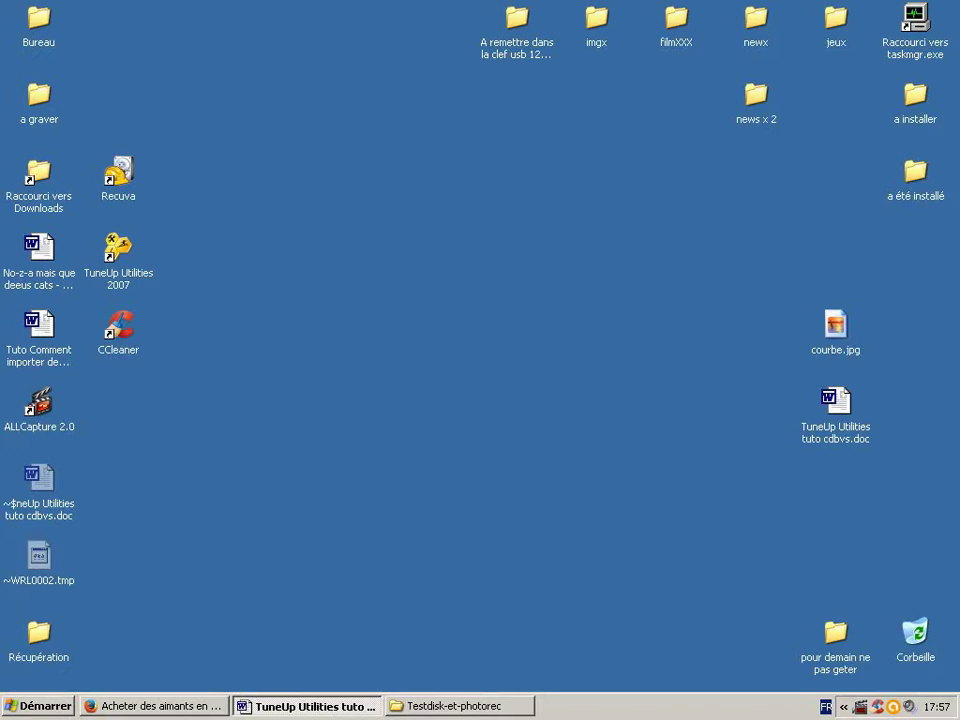
double_click(834, 326)
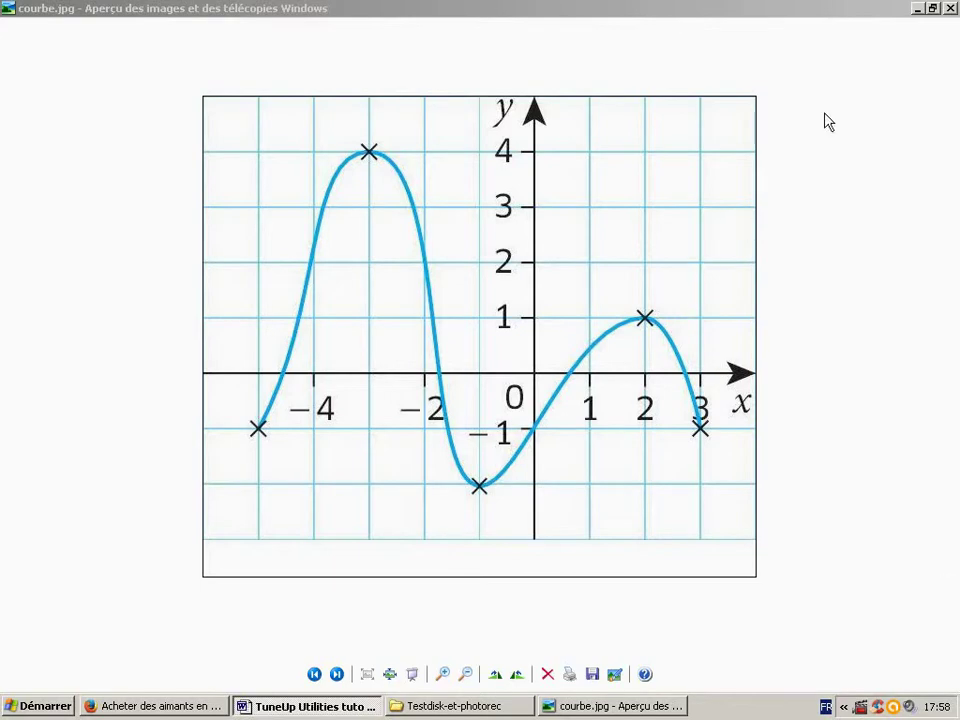
key(alt+F4)
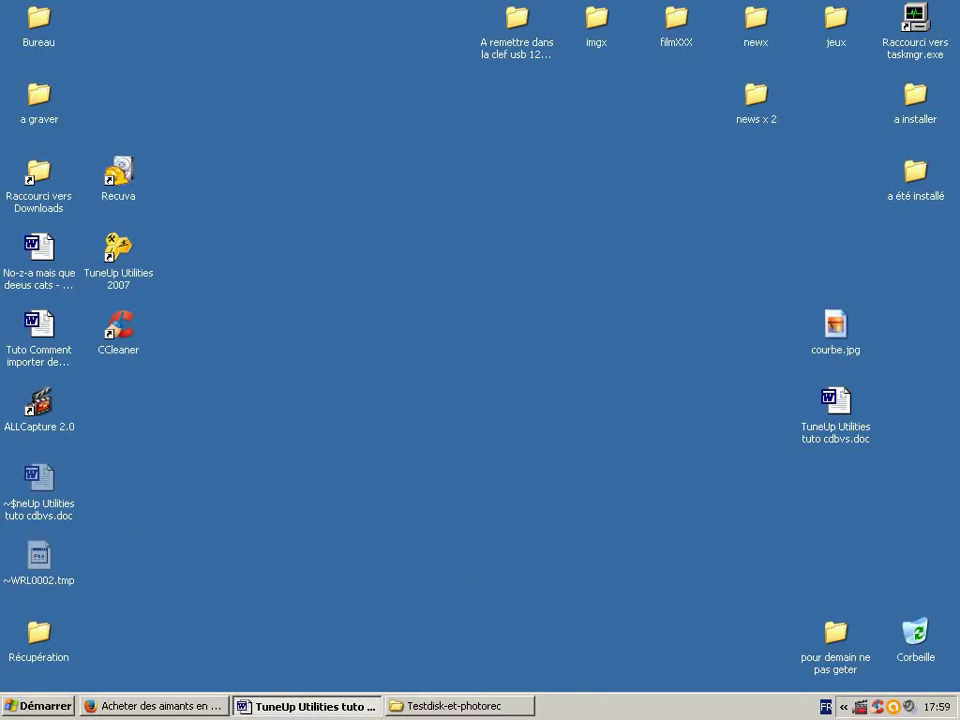
Step: Review the hidden-file and file-extension display settings in Options des dossiers of the Panneau de configuration, and close both windows
click(22, 708)
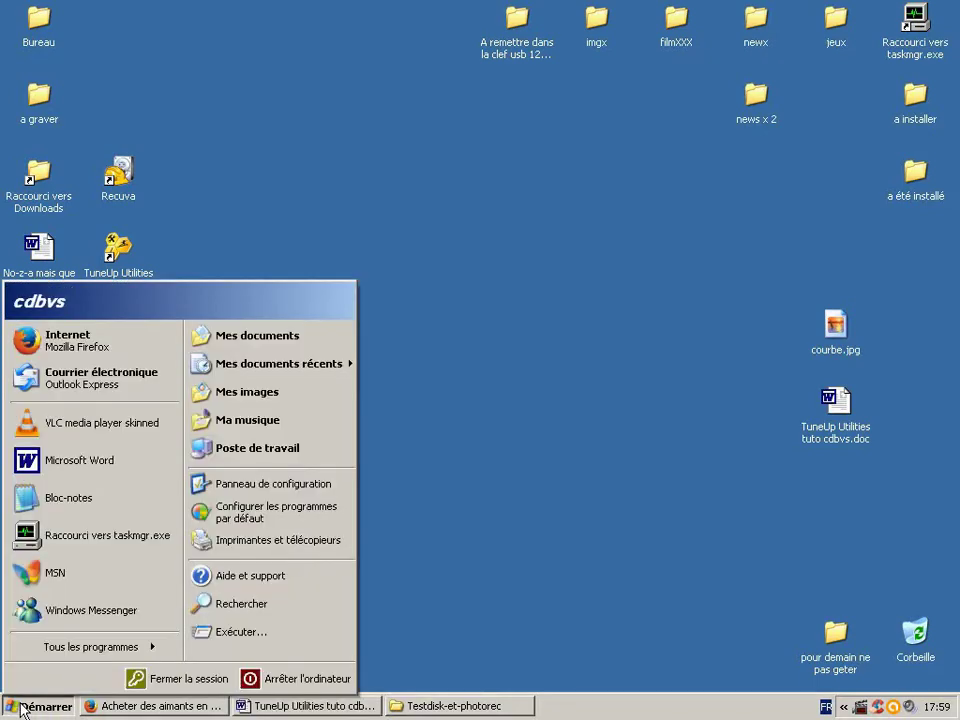
click(281, 486)
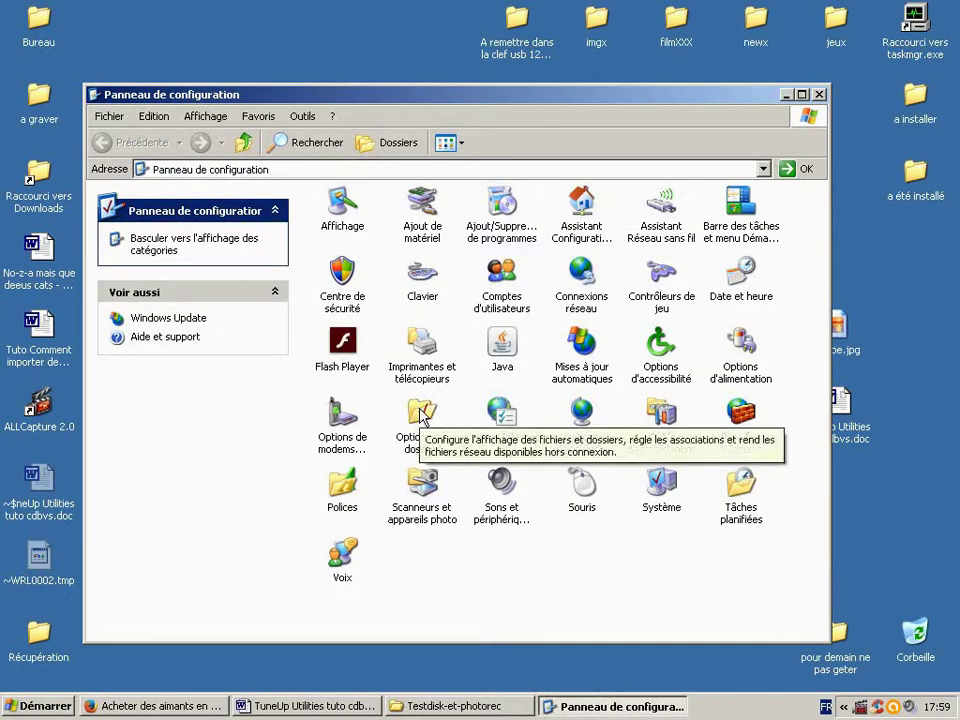
double_click(424, 415)
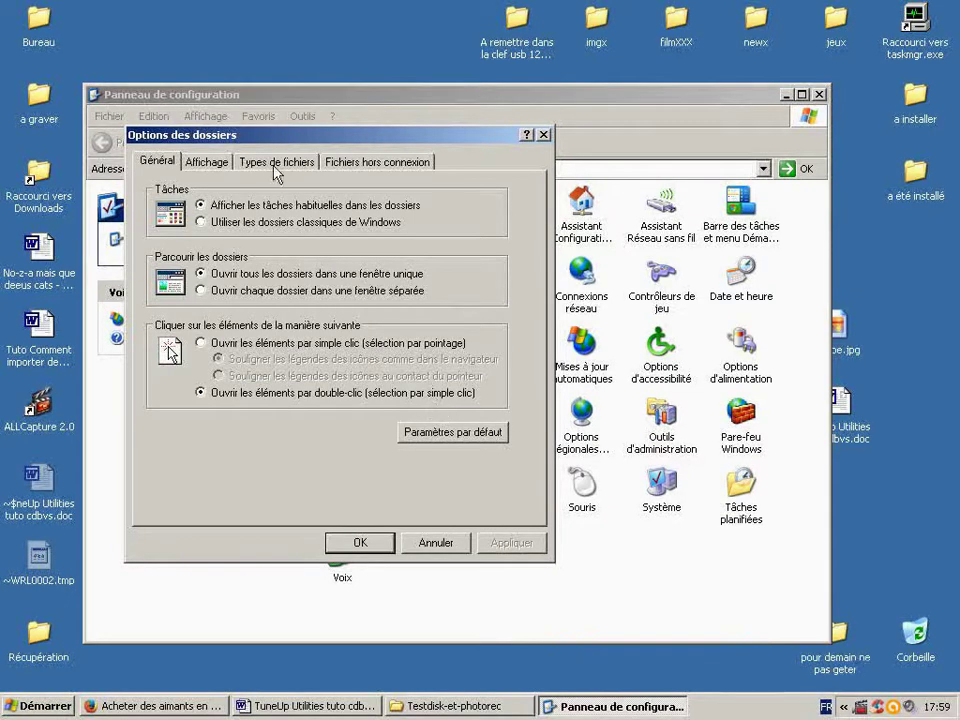
click(210, 162)
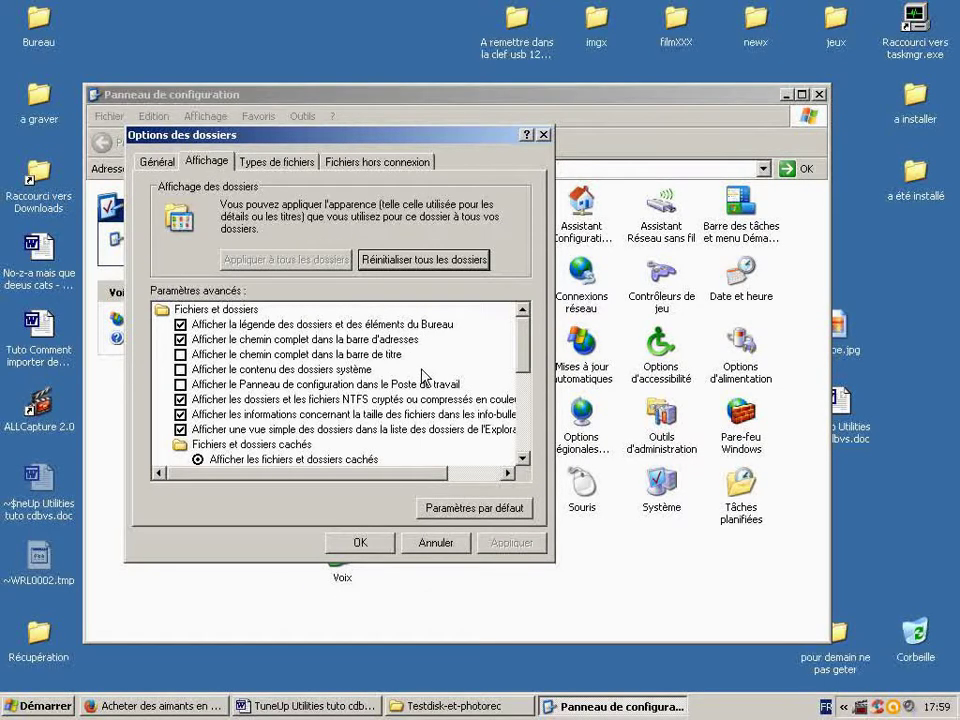
drag(521, 337, 514, 396)
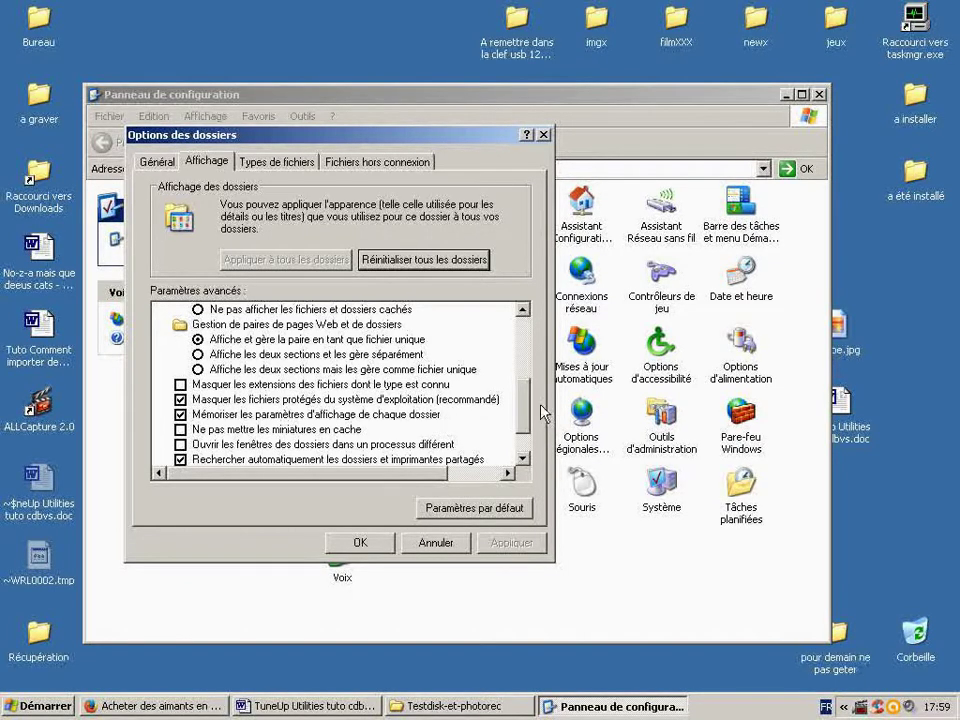
drag(525, 411, 517, 390)
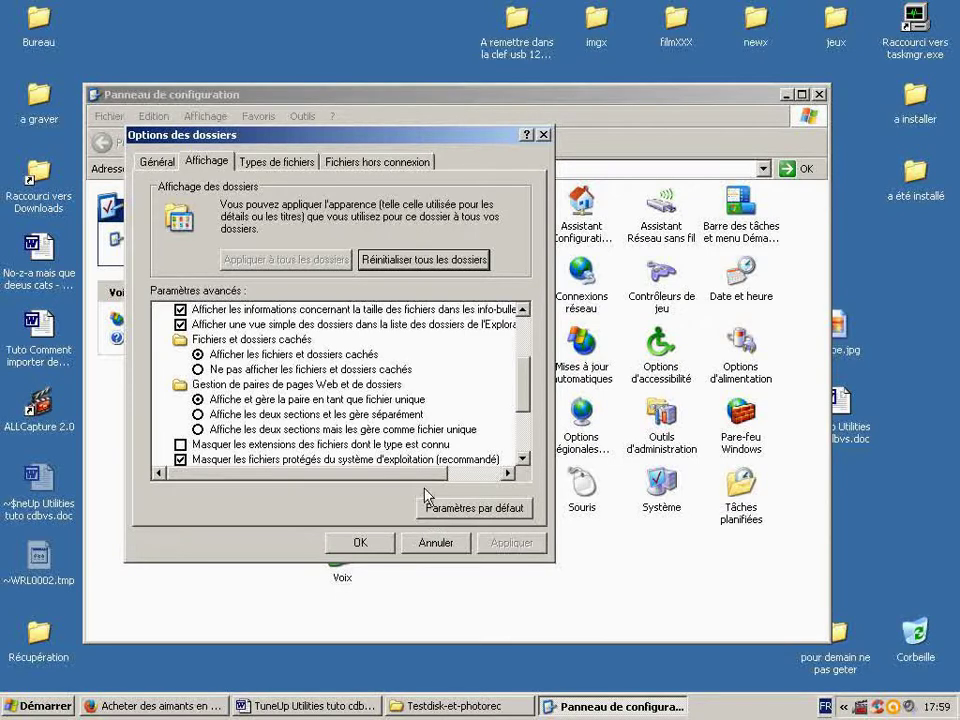
click(358, 543)
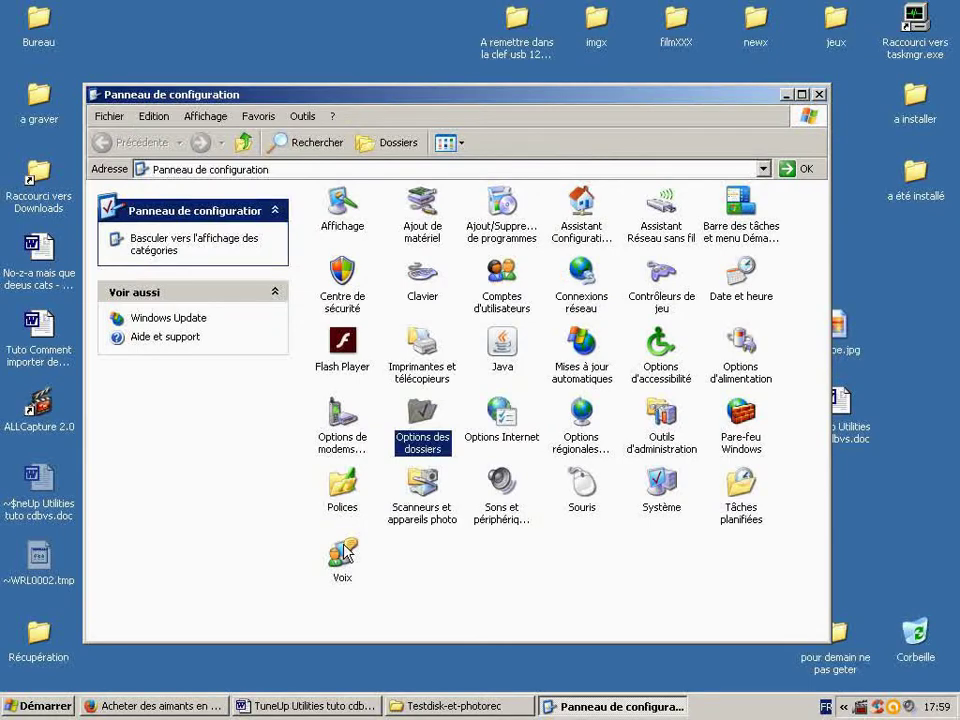
click(820, 95)
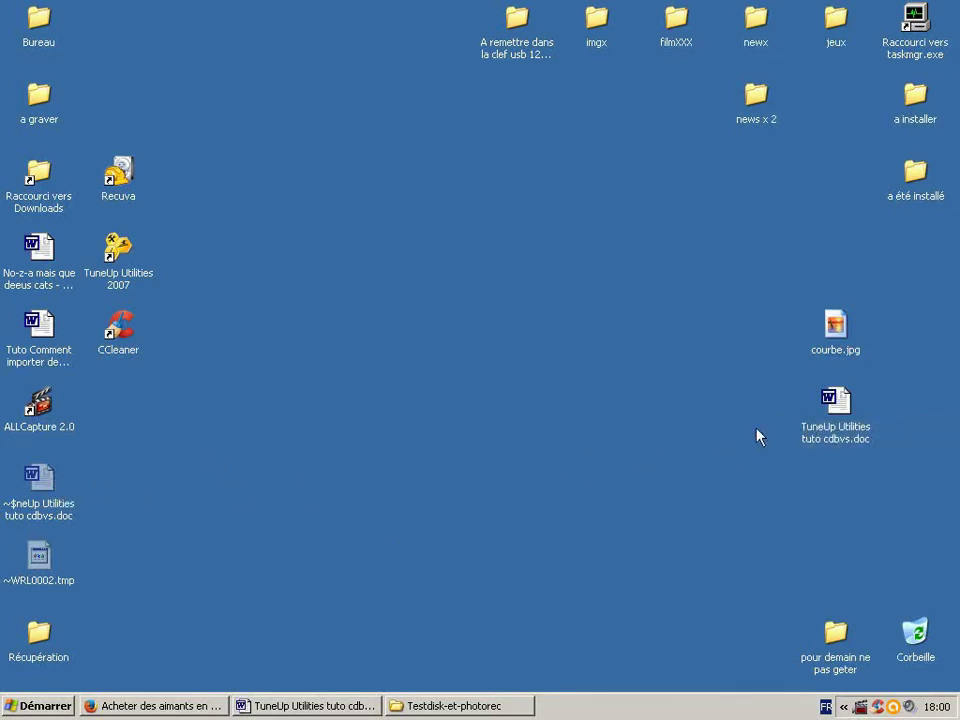
Step: Point out the hidden desktop files ~$neUp Utilities tuto cdbvs.doc and ~WRL0002.tmp, leaving nothing selected
mouse_move(87, 481)
mouse_down()
mouse_move(40, 580)
mouse_move(30, 568)
mouse_move(148, 495)
mouse_move(82, 487)
mouse_up()
click(45, 485)
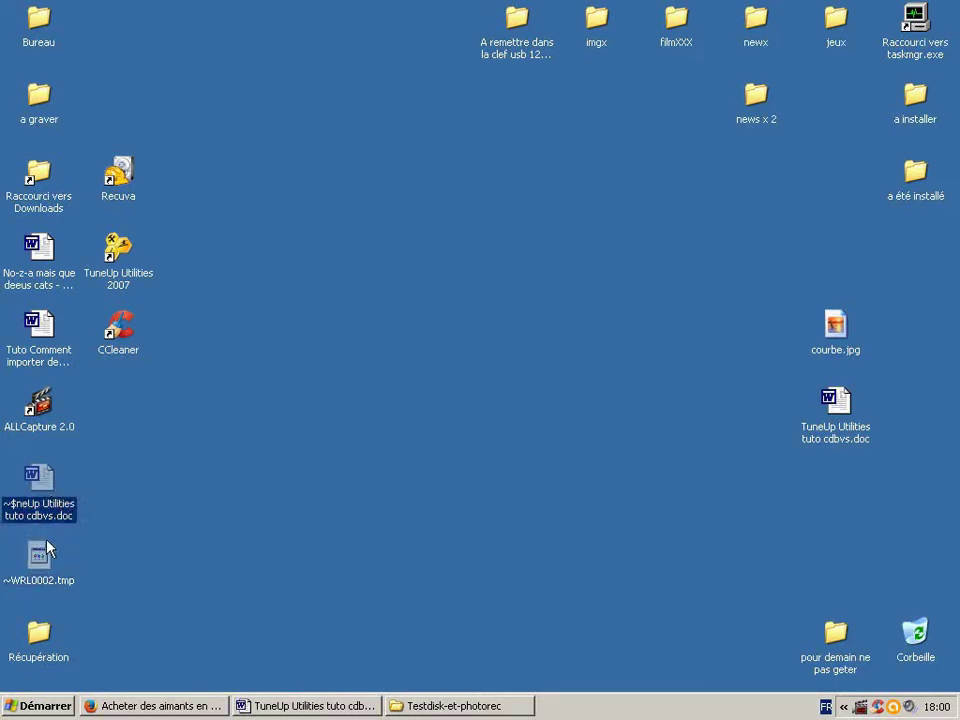
click(37, 562)
click(183, 545)
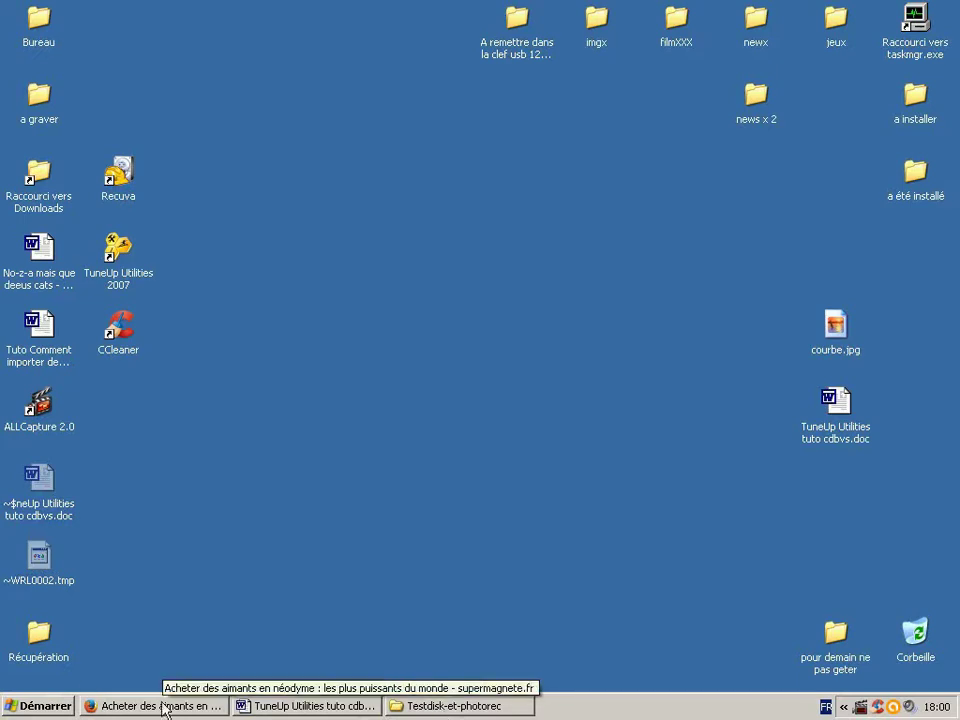
Step: Open the 125MO (F:) drive, point out RESOURCE.FRK and the Desktop DB, Desktop DF, FILEID.DAT and FINDER.DAT files, and minimize the window
click(44, 707)
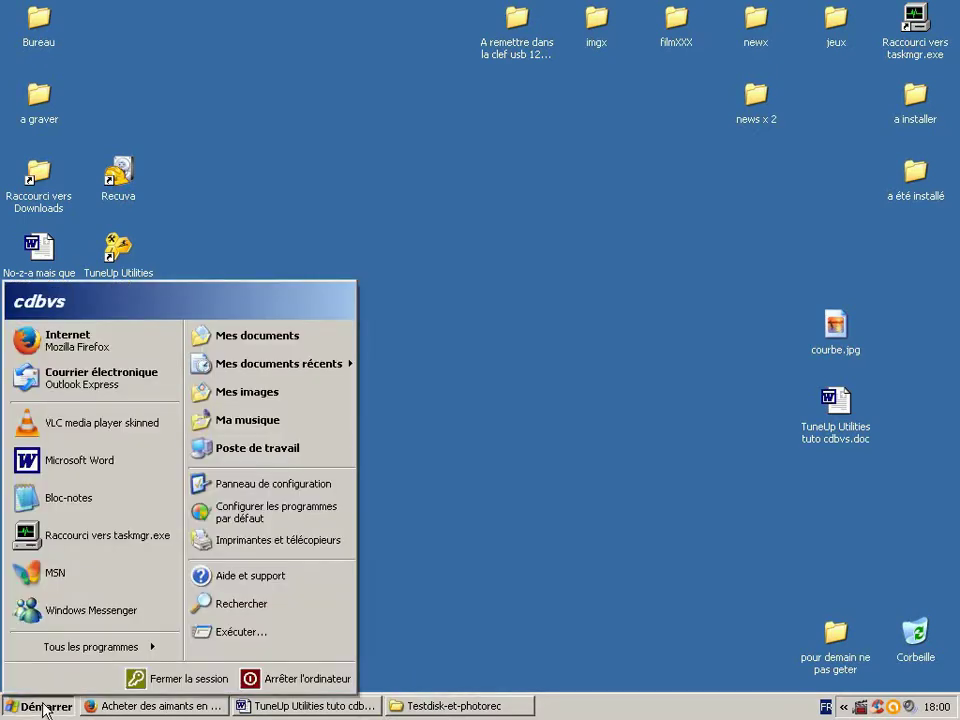
click(258, 447)
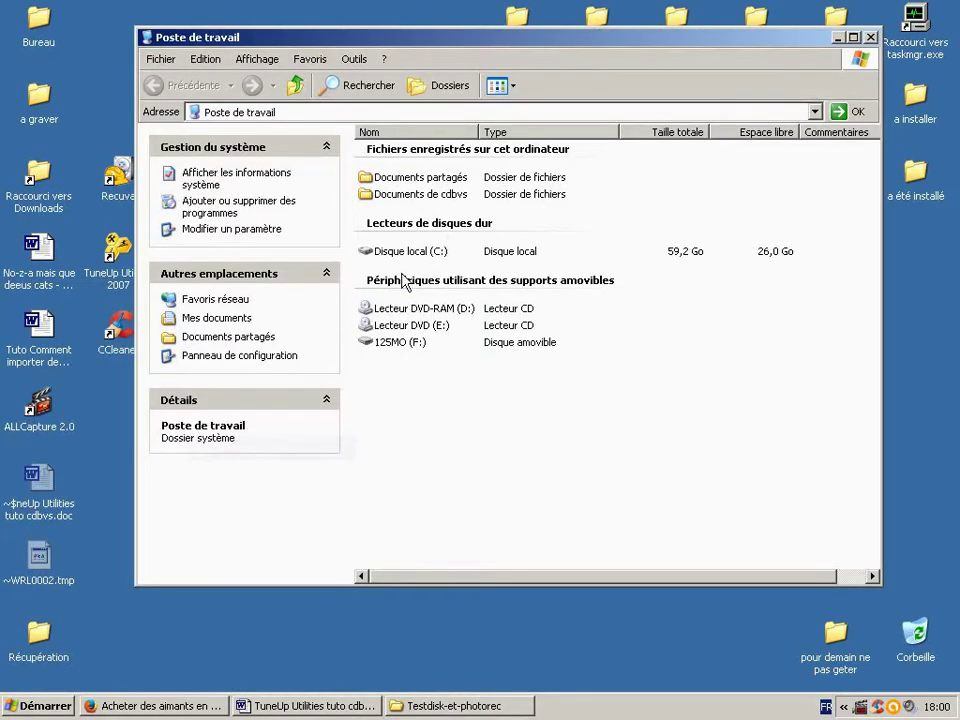
double_click(396, 342)
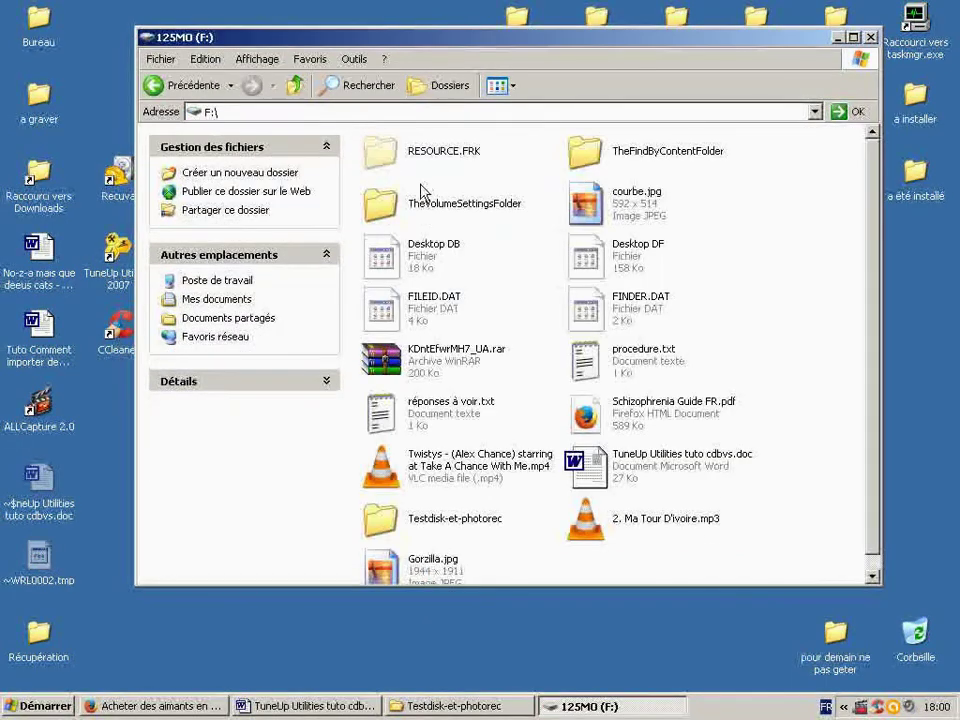
click(389, 156)
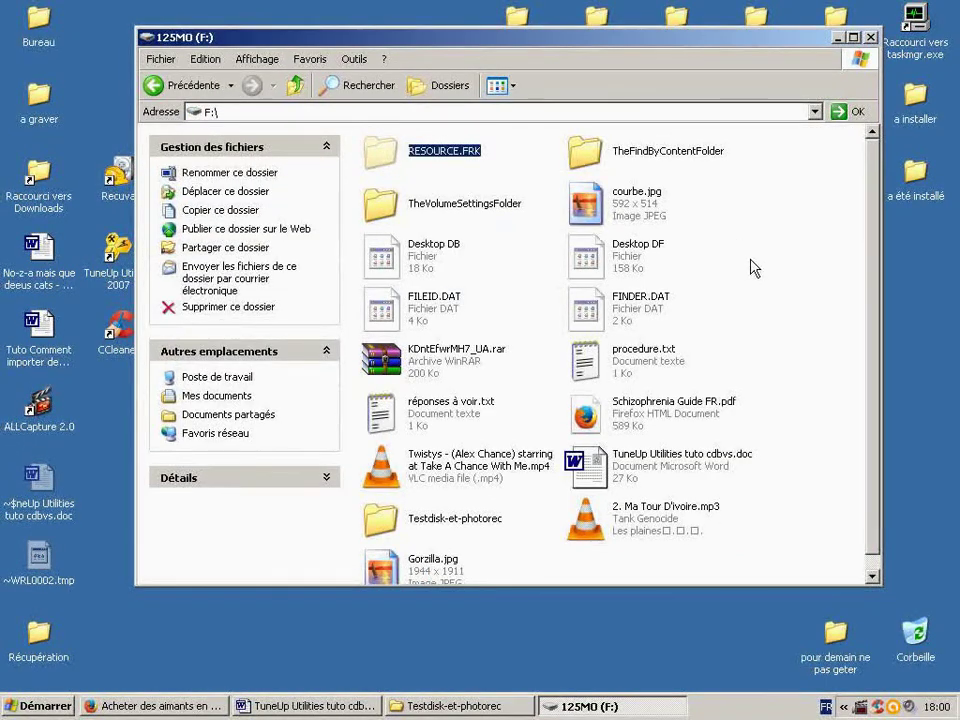
drag(741, 251, 386, 332)
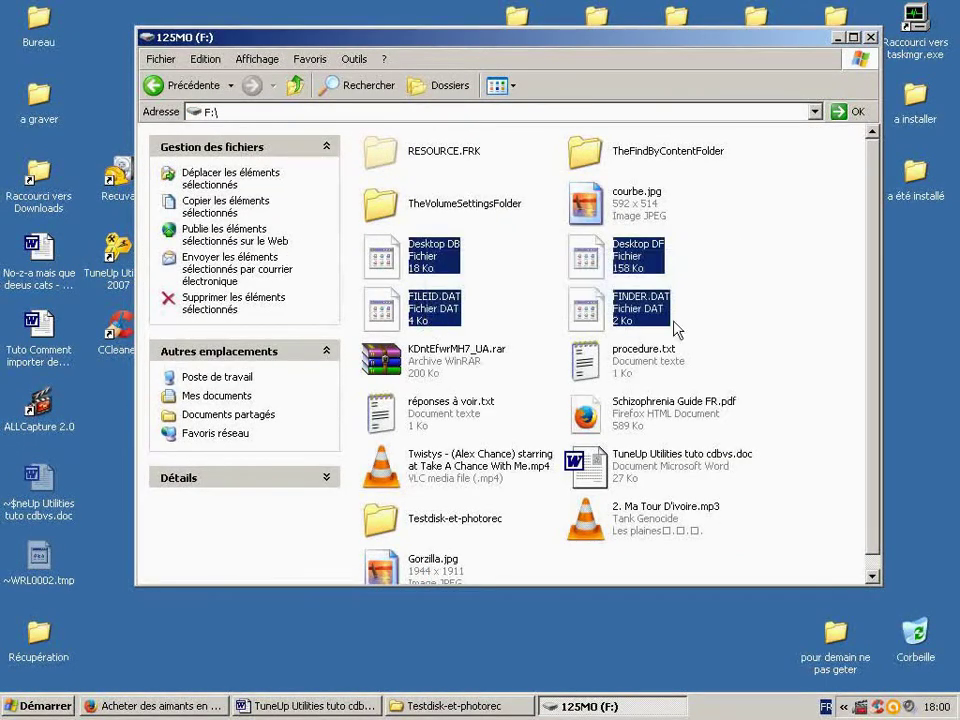
click(790, 291)
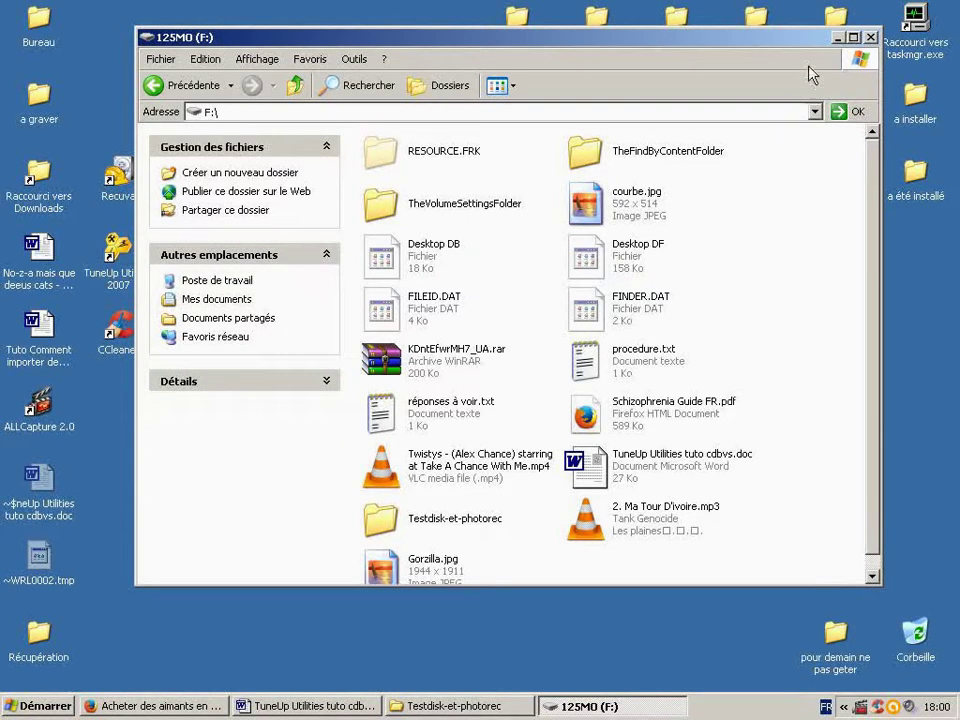
click(835, 37)
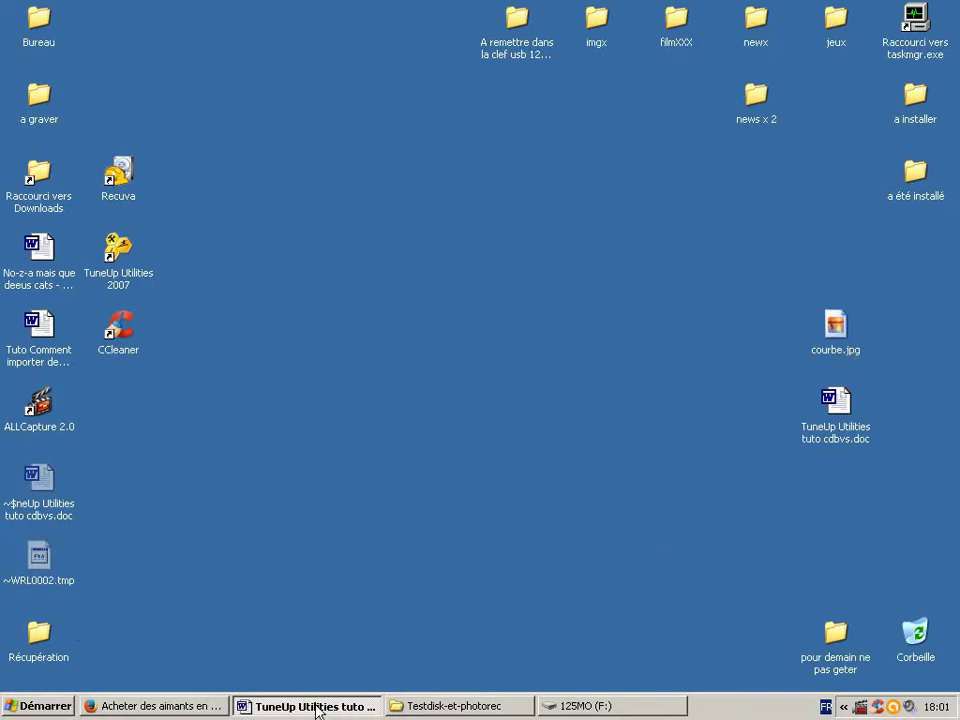
Step: Restore the 125MO (F:) window, open the RESOURCE.FRK folder and show its files in the Détails view
click(567, 708)
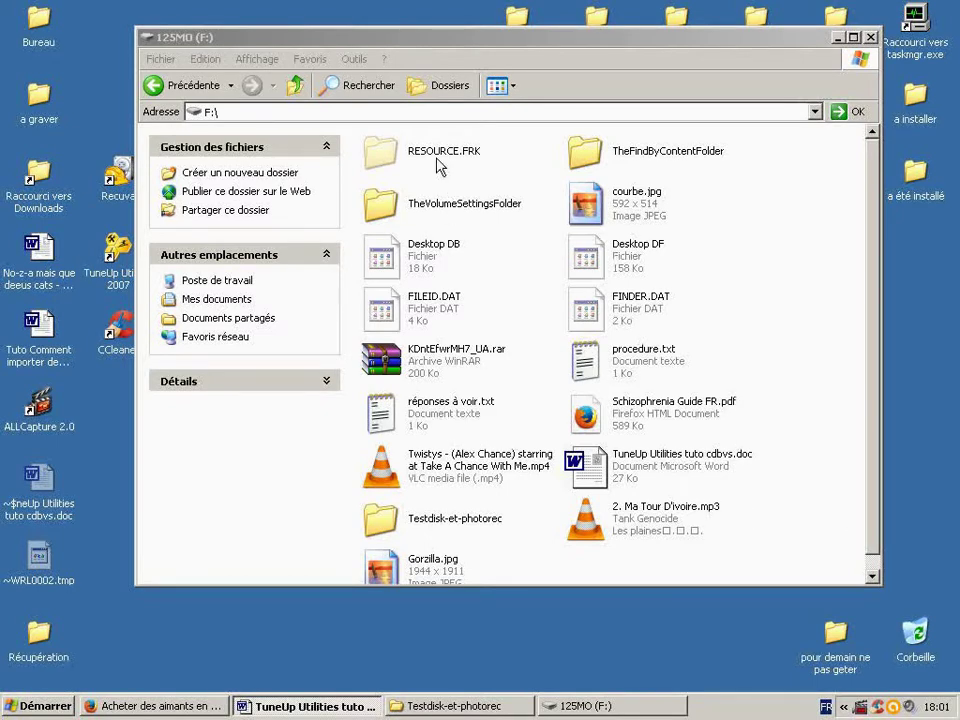
double_click(395, 151)
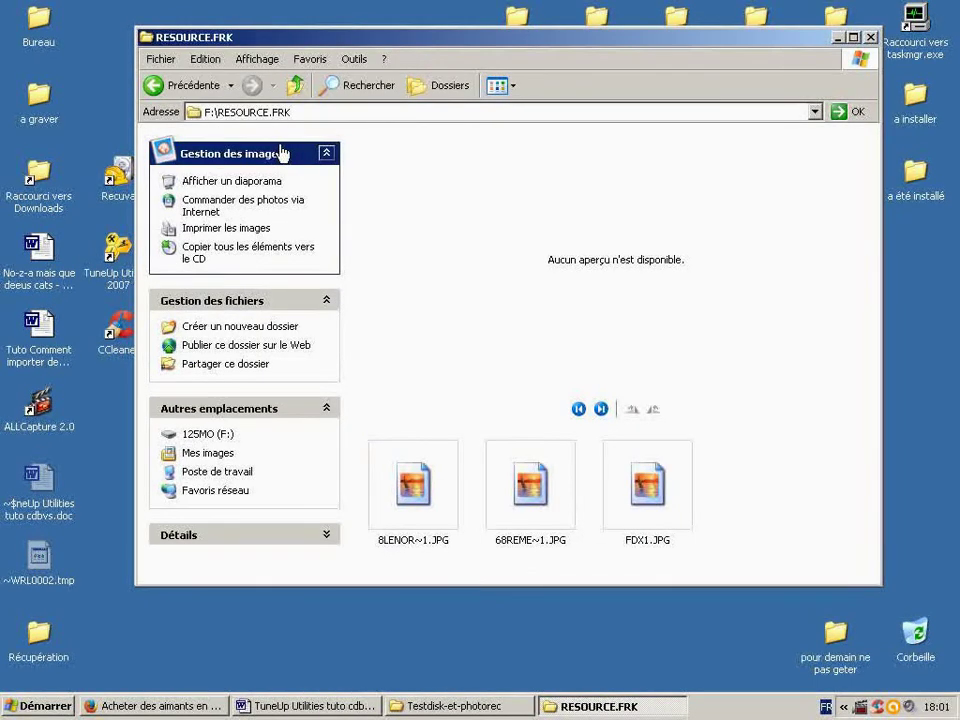
click(256, 60)
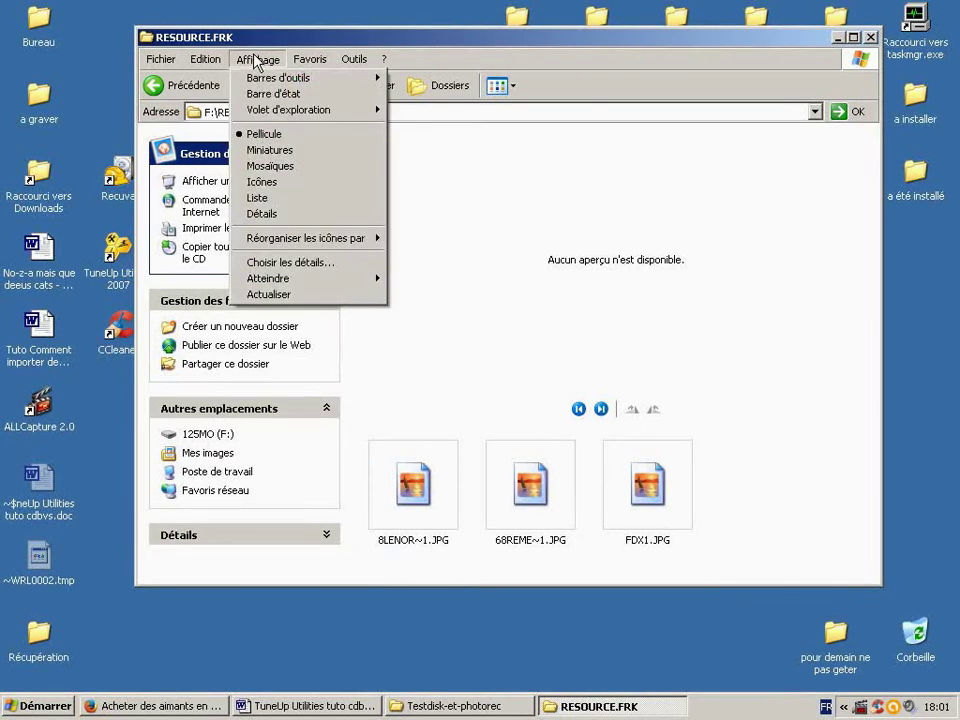
click(262, 213)
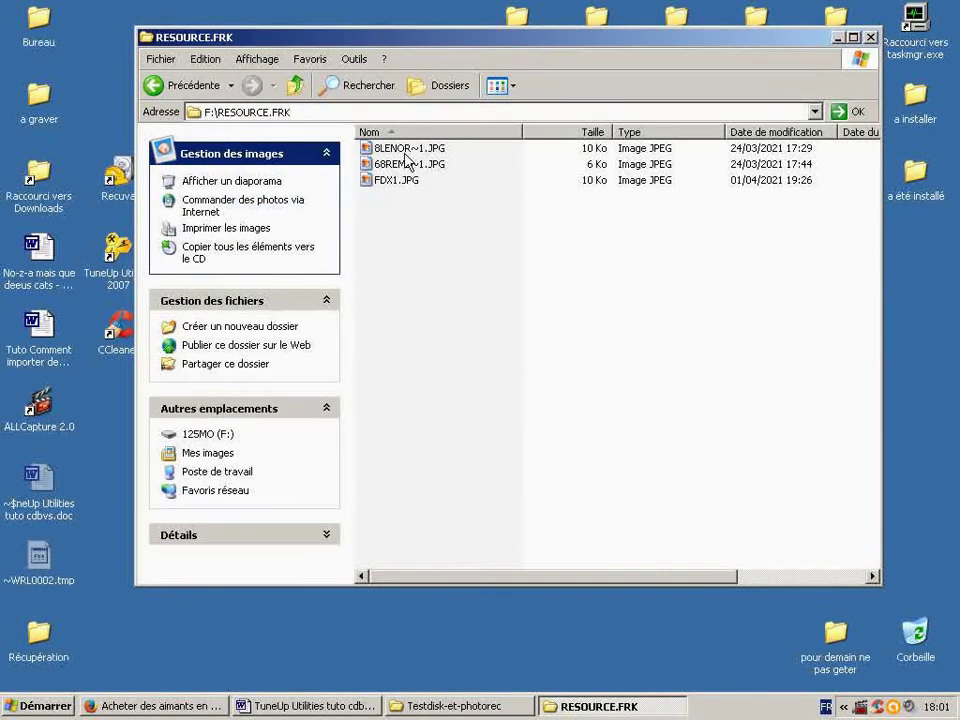
Step: Rename the file 8LENOR~1.JPG as aaa, accepting the extension change
click(408, 150)
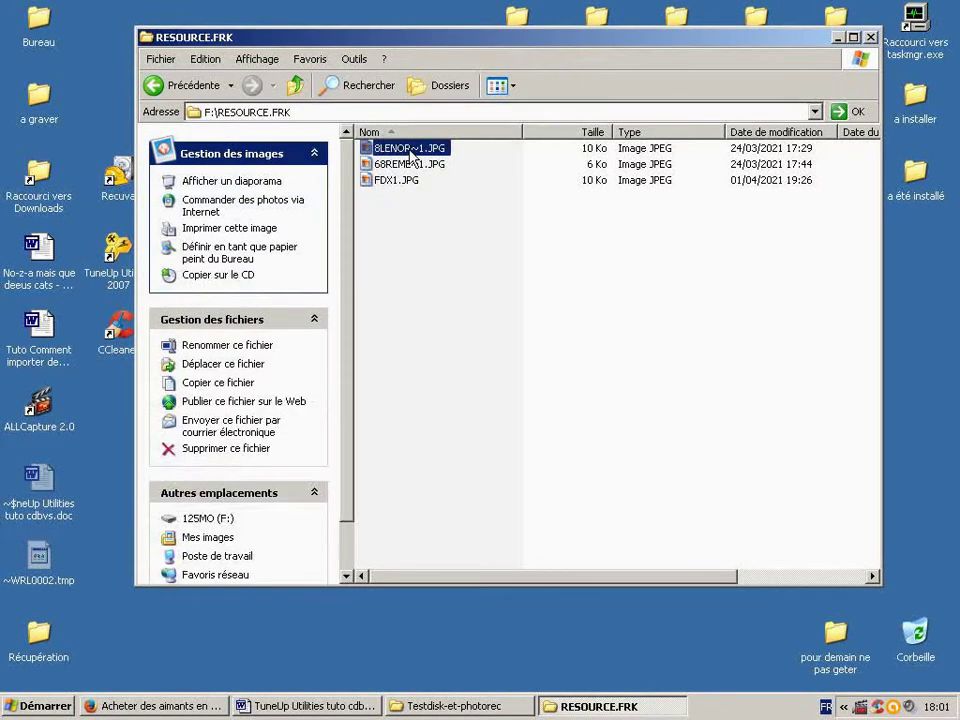
click(411, 150)
text(aaa)
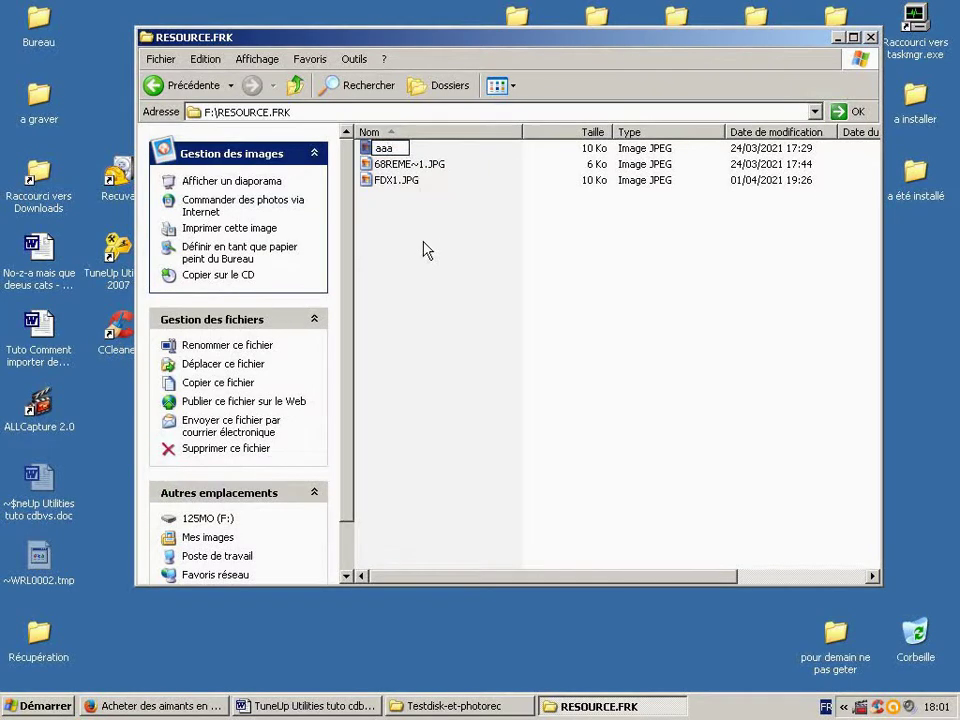
key(Return)
key(Return)
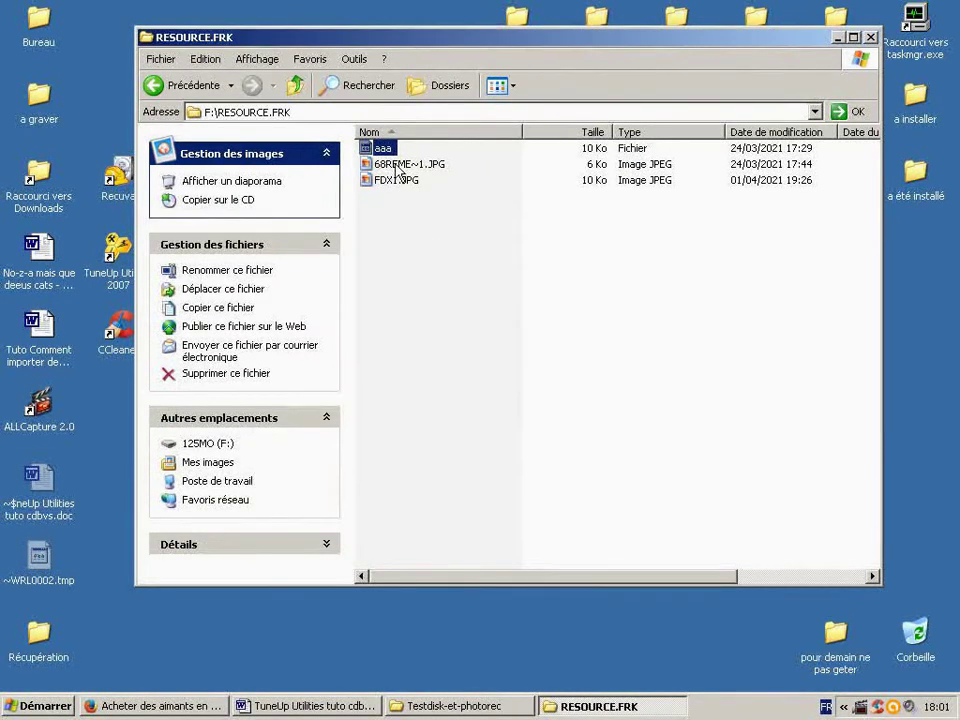
Step: Rename the file 68REME~1.JPG as zzz, accepting the extension change
click(399, 164)
click(403, 166)
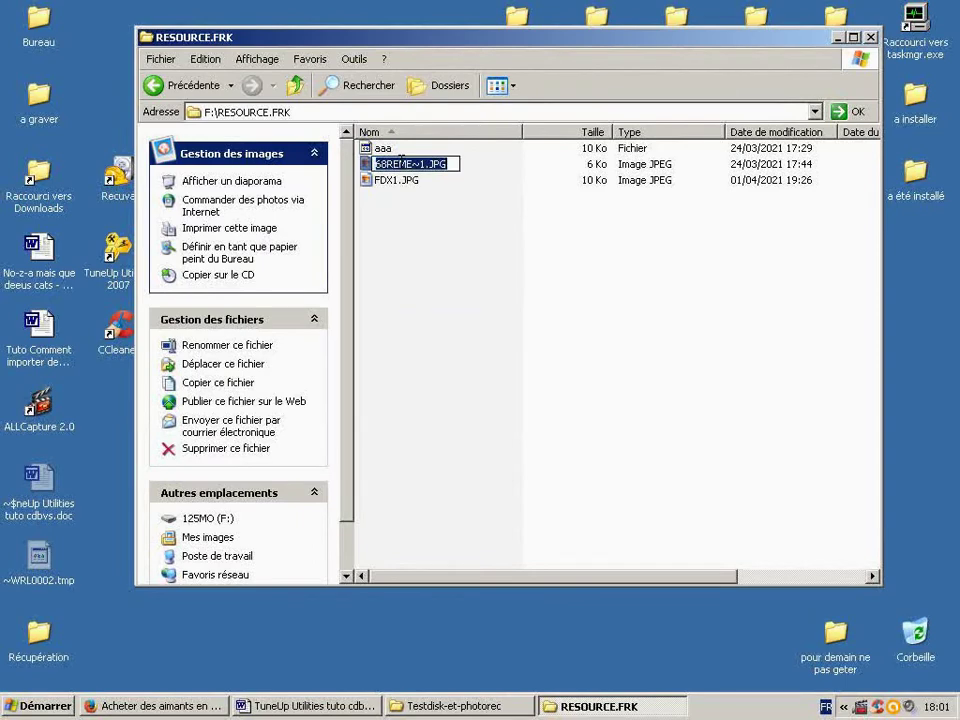
text(zzz)
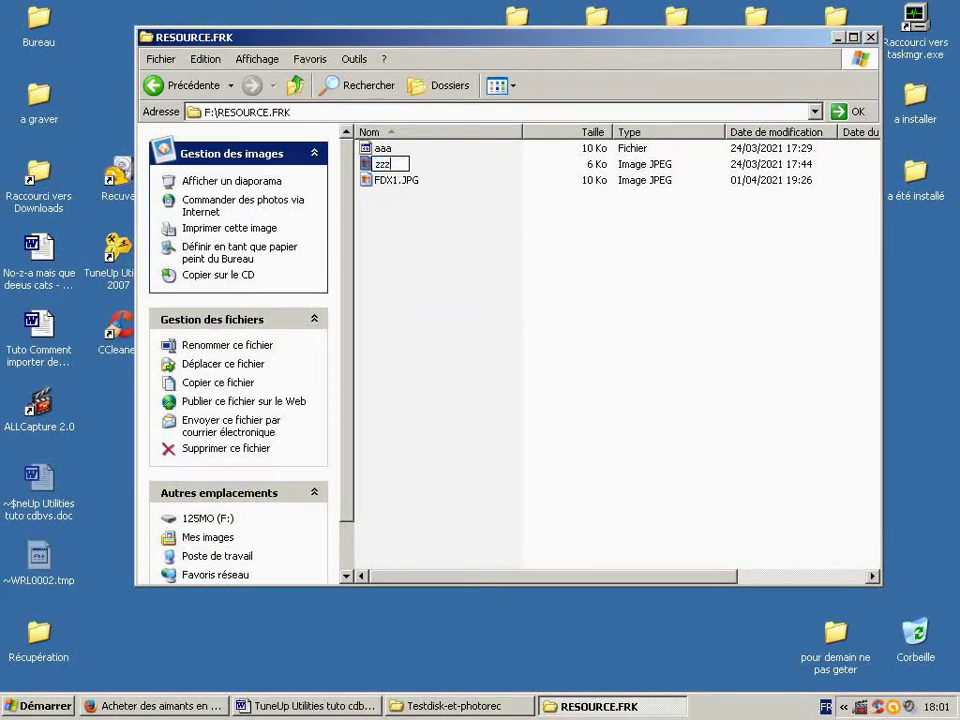
key(Return)
click(443, 400)
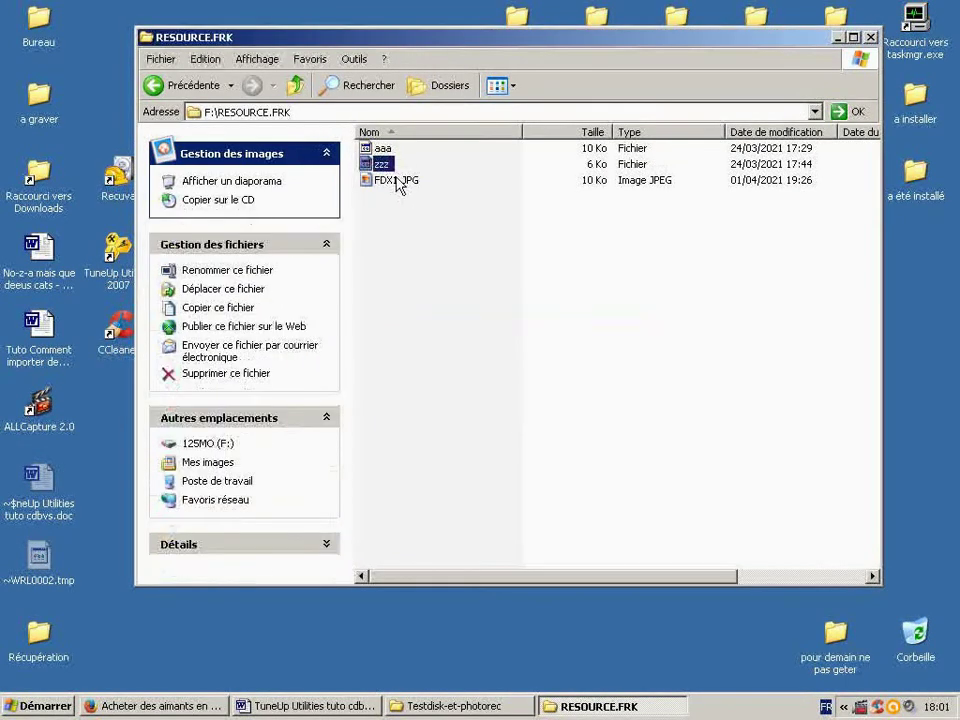
Step: Rename the file FDX1.JPG as eee, accepting the extension change
click(388, 182)
click(388, 182)
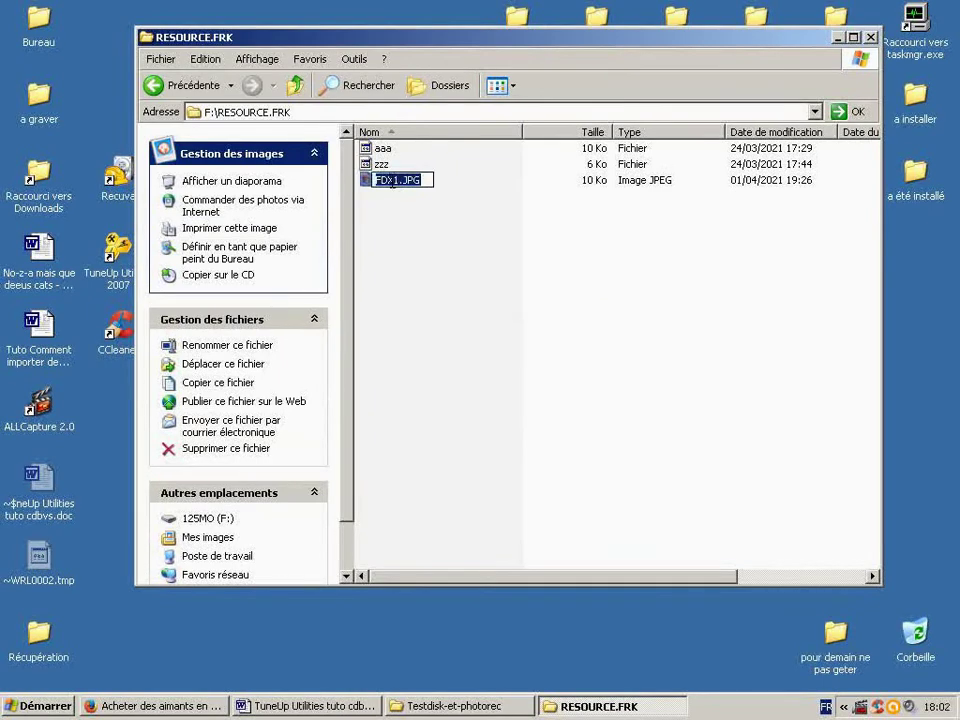
text(eee)
key(Return)
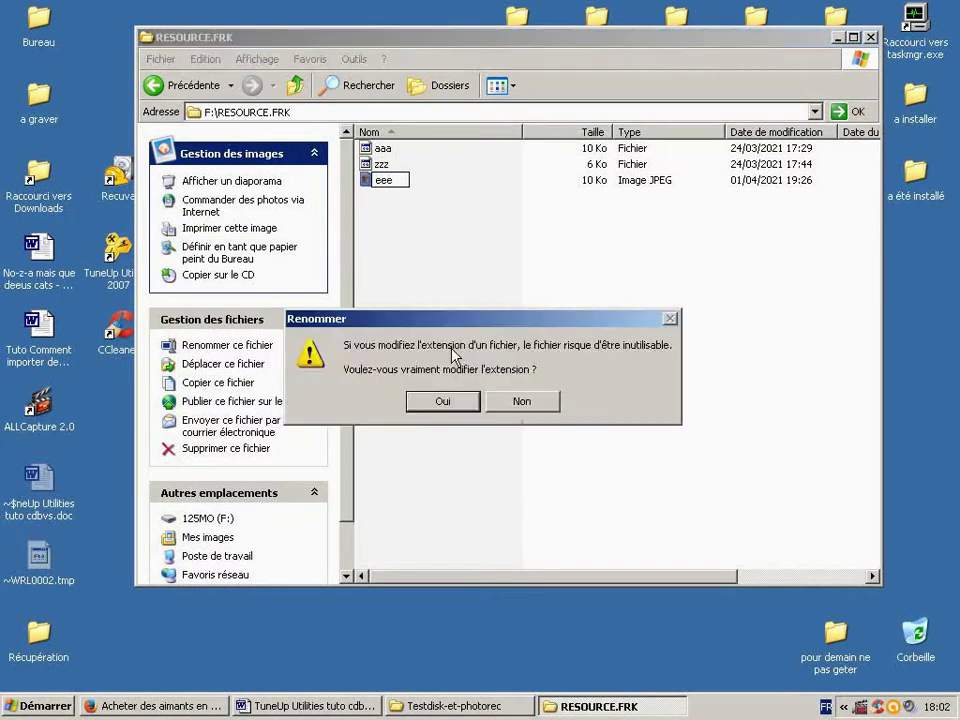
click(441, 401)
Step: Return to the root of the 125MO (F:) drive and rename the RESOURCE.FRK folder as rrr
click(189, 86)
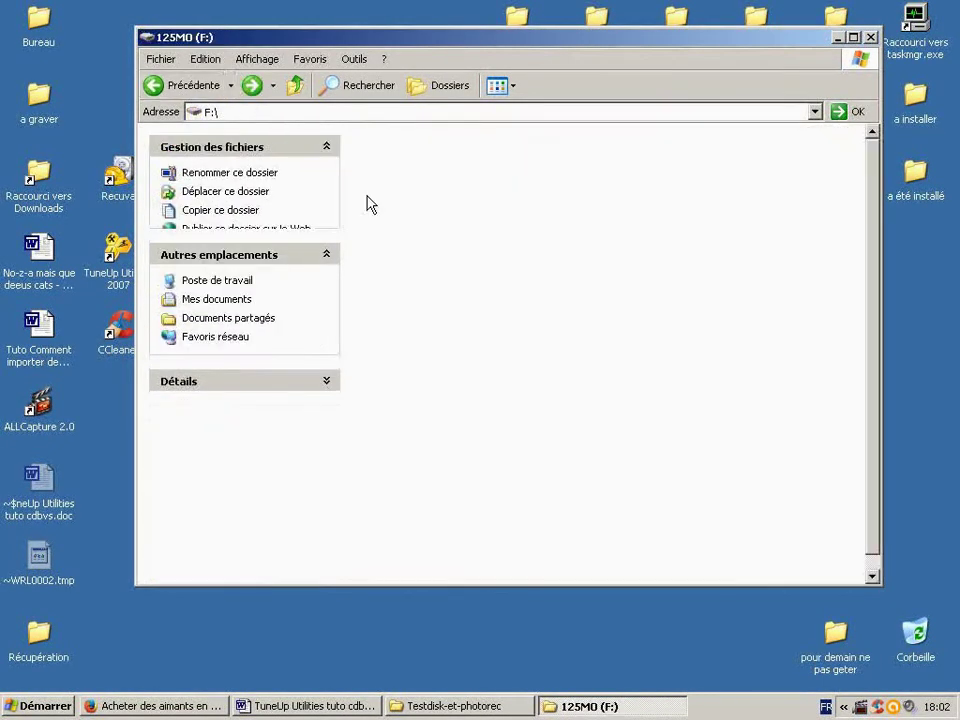
click(424, 153)
text(rrr)
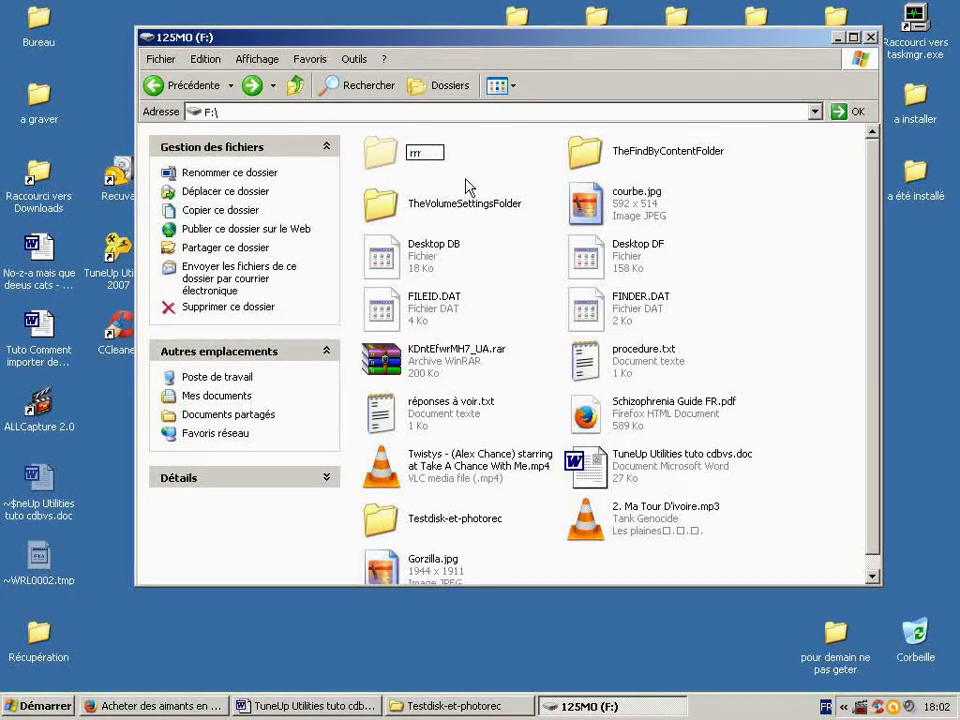
click(467, 188)
Step: Check inside TheFindByContentFolder, return to the drive root and rename that folder as ttt
double_click(585, 150)
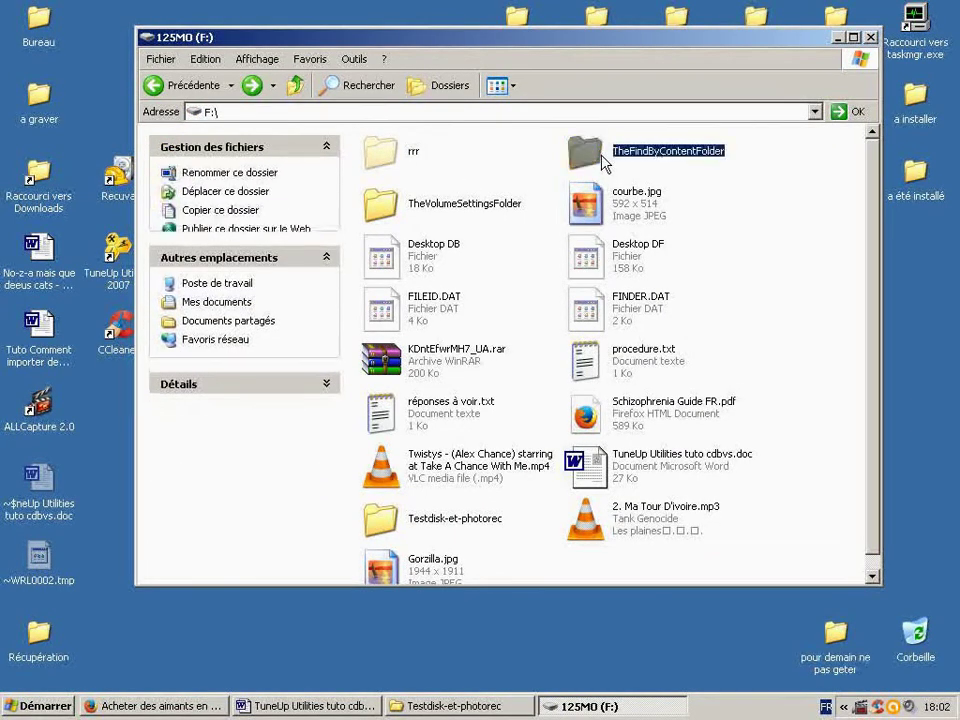
click(182, 86)
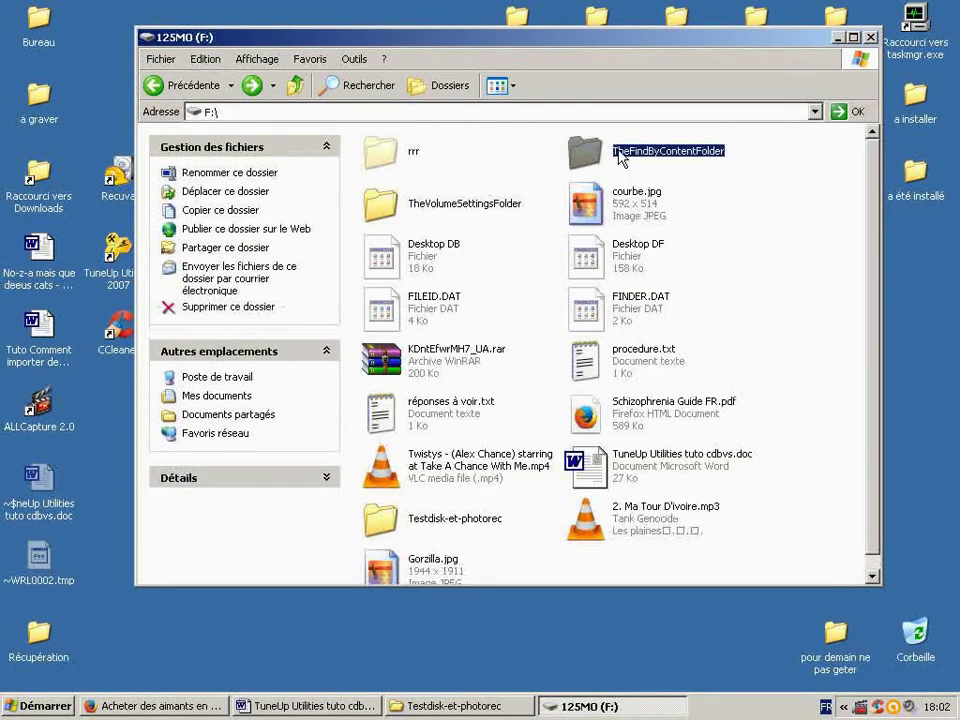
click(638, 152)
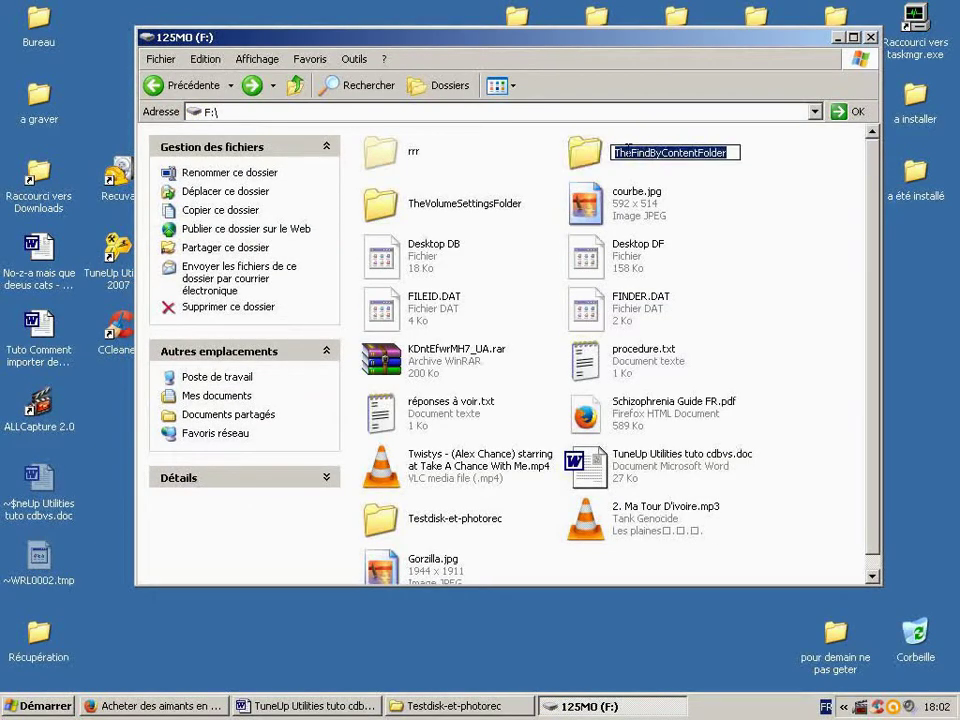
text(ttt)
Step: Open TheVolumeSettingsFolder and rename the file DesktopPrinters DB as ttt
click(463, 199)
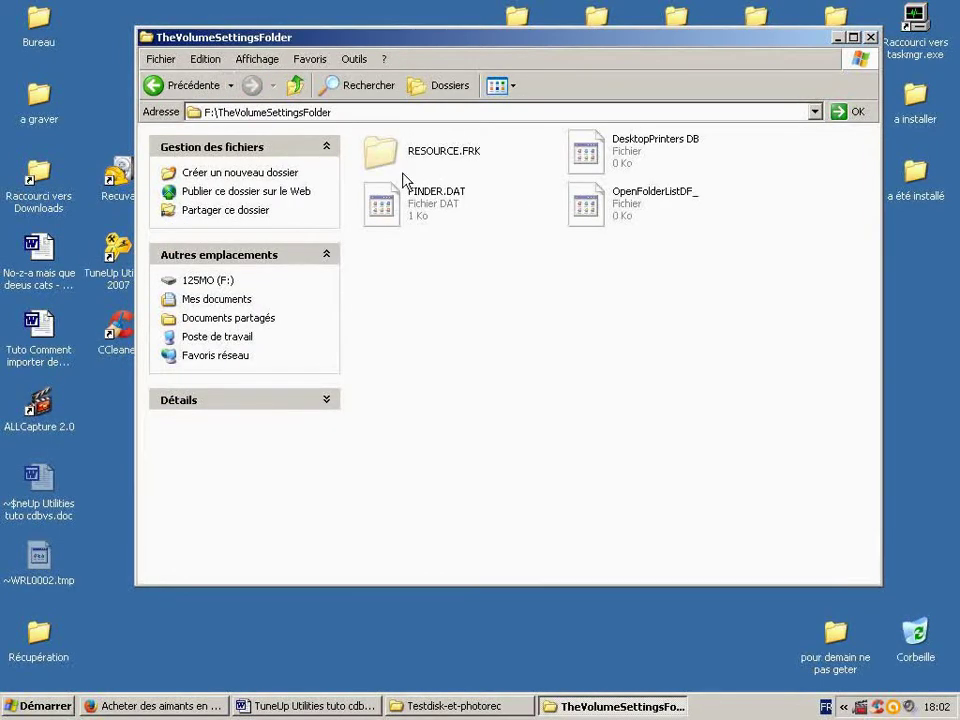
click(643, 146)
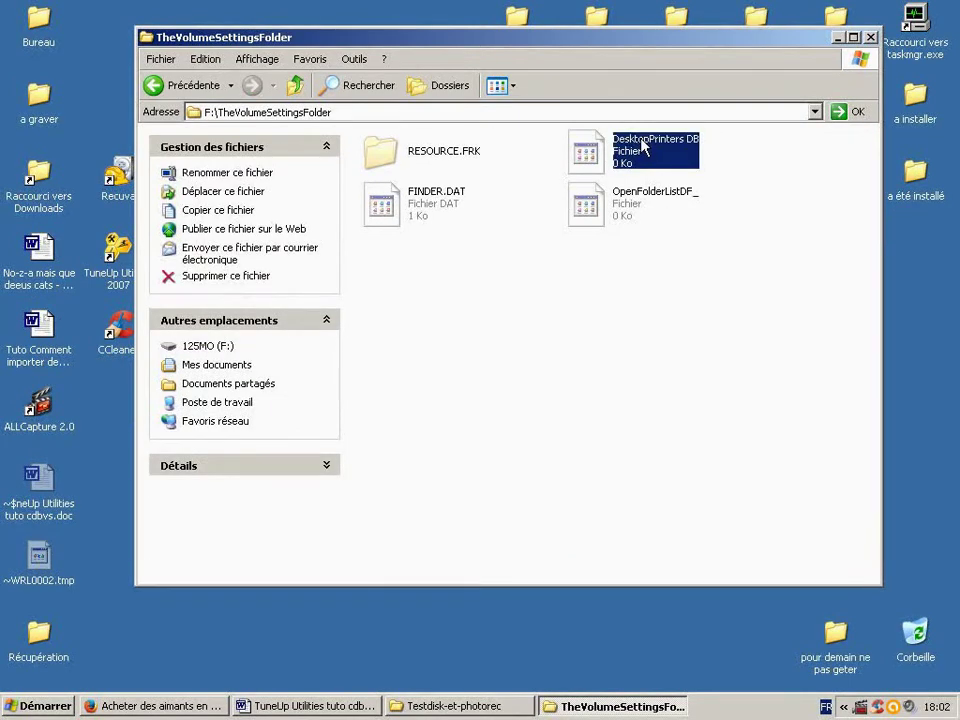
click(643, 146)
text(ttt)
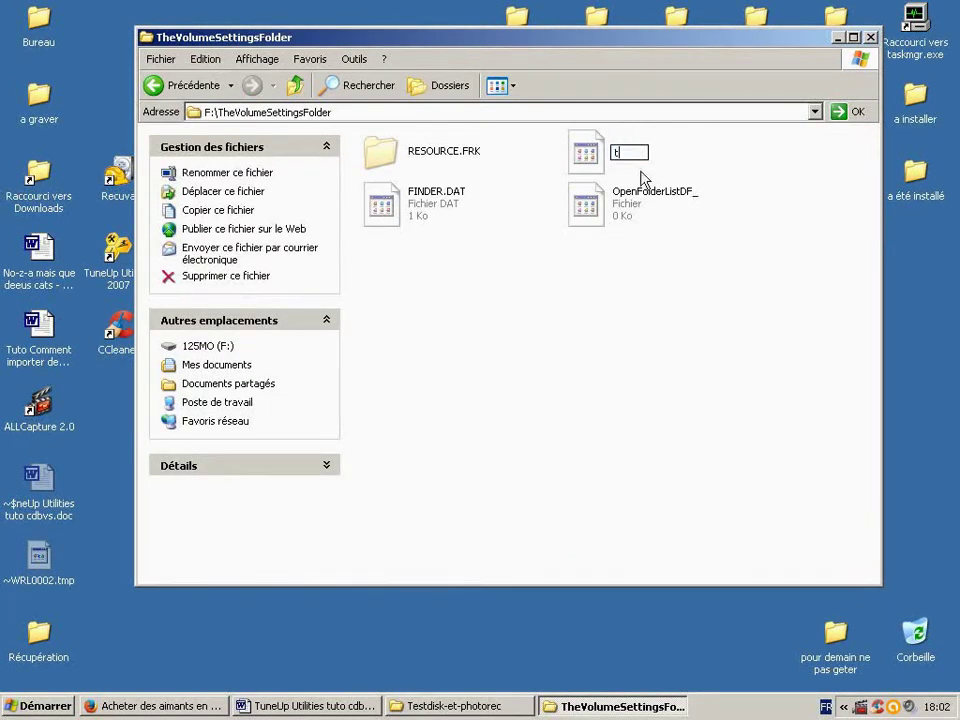
Step: In TheVolumeSettingsFolder, rename the file OpenFolderListDF_ as rrr and the file FINDER.DAT as eee
click(636, 200)
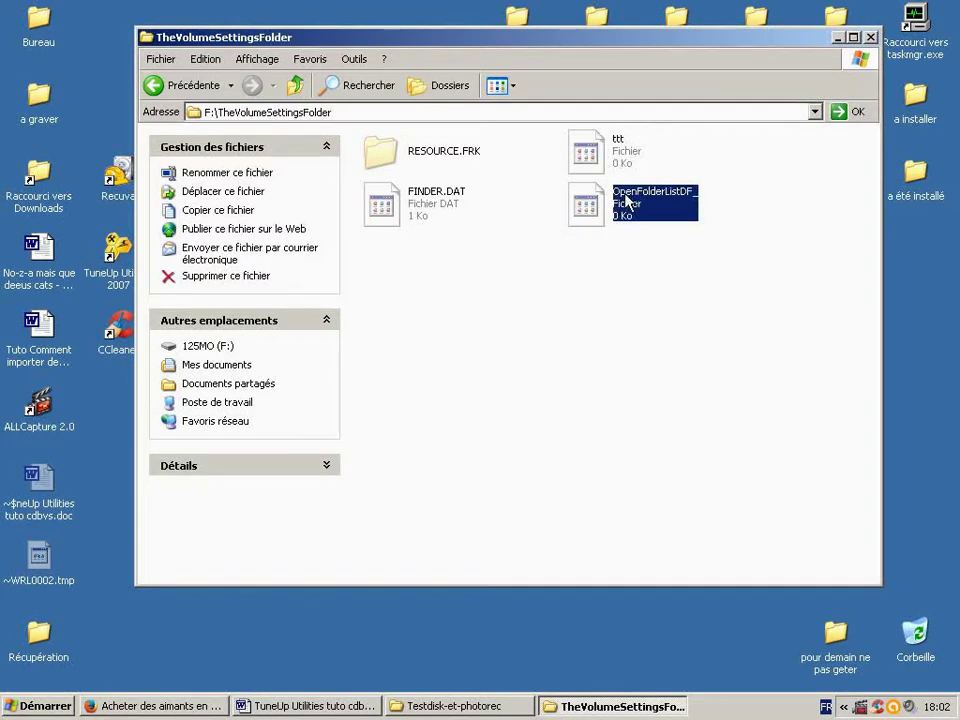
click(631, 200)
text(rrr)
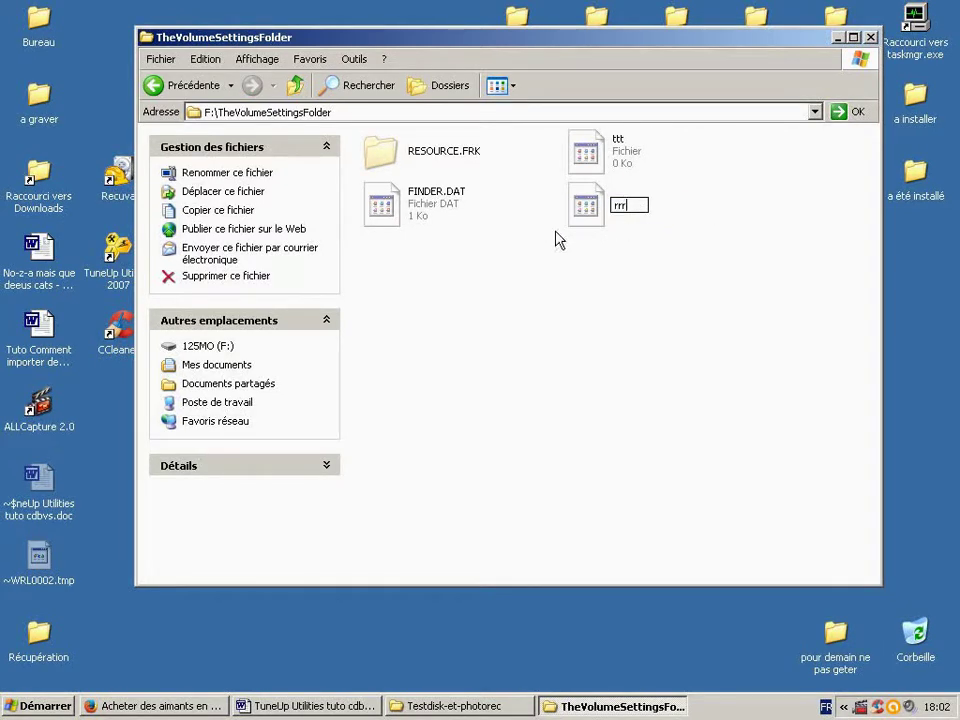
click(437, 200)
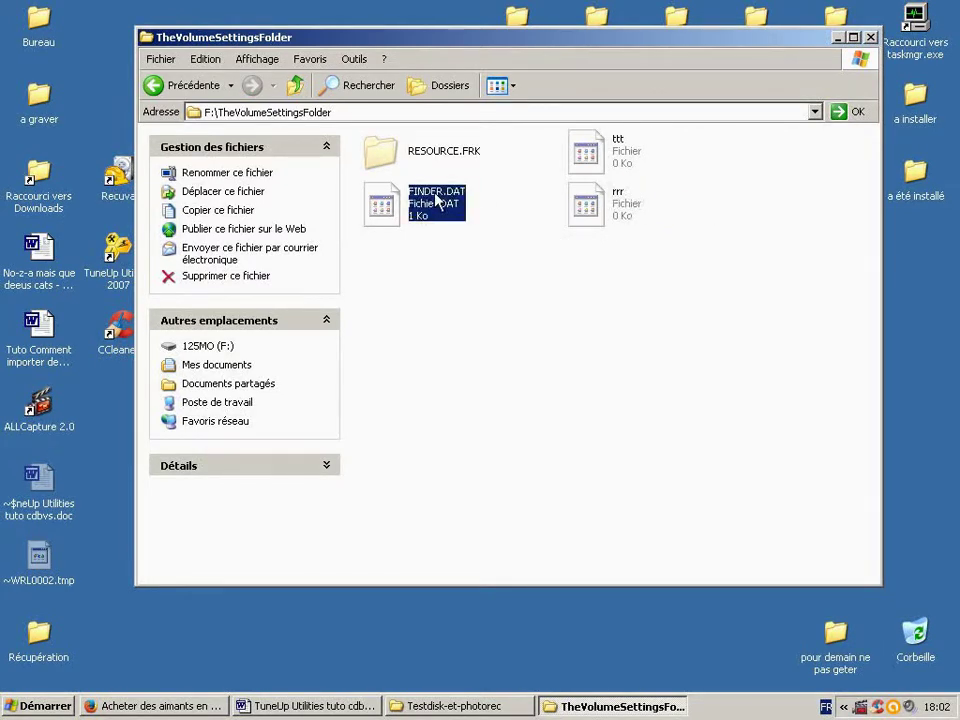
click(437, 200)
text(eee)
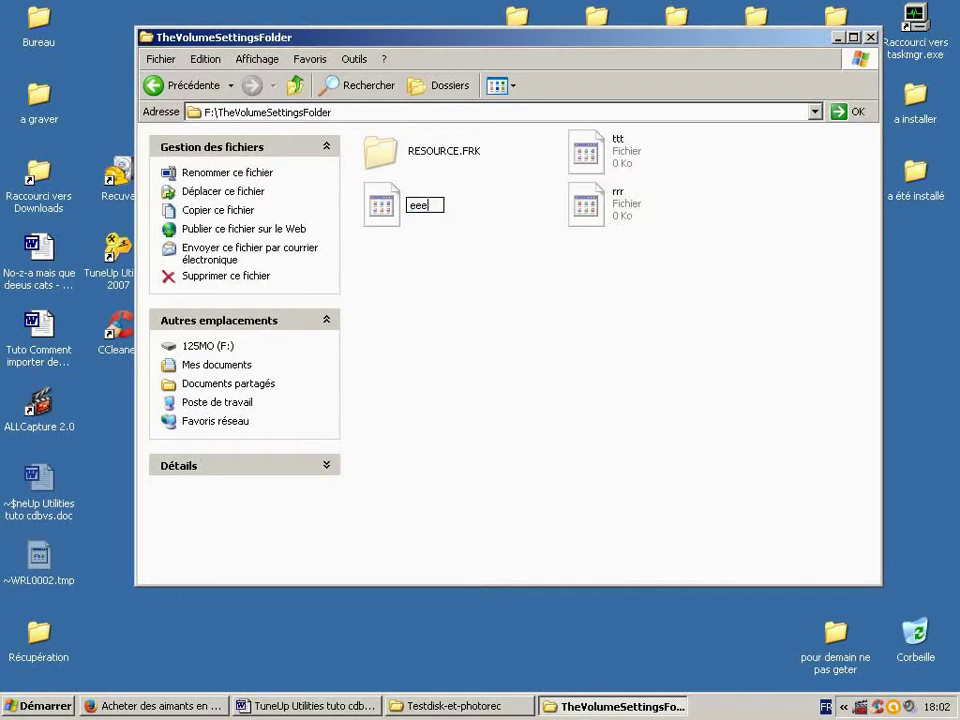
key(Return)
Step: In the RESOURCE.FRK subfolder of TheVolumeSettingsFolder, rename the file DESKTO~1 as zzz and the file OPENFO~1 as aaa
double_click(418, 152)
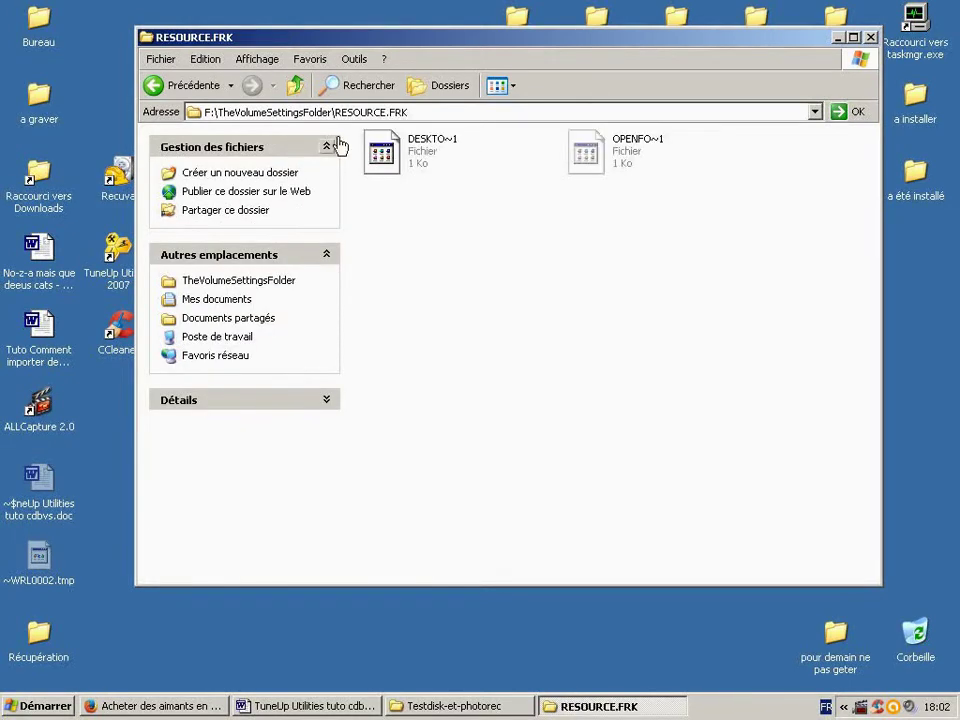
click(430, 146)
click(441, 147)
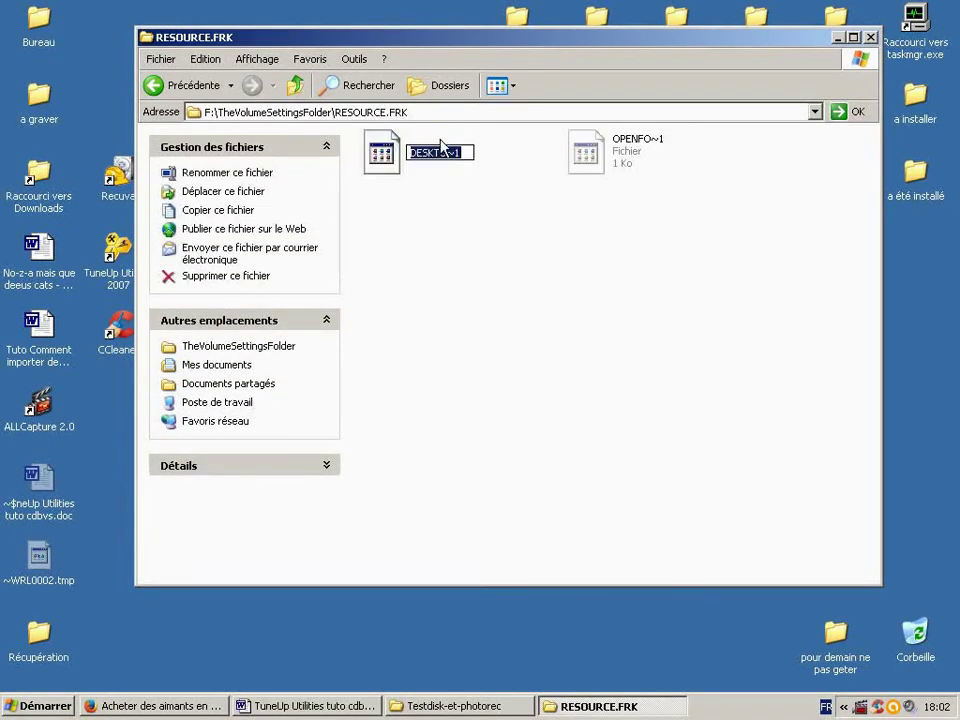
text(zzz)
click(620, 160)
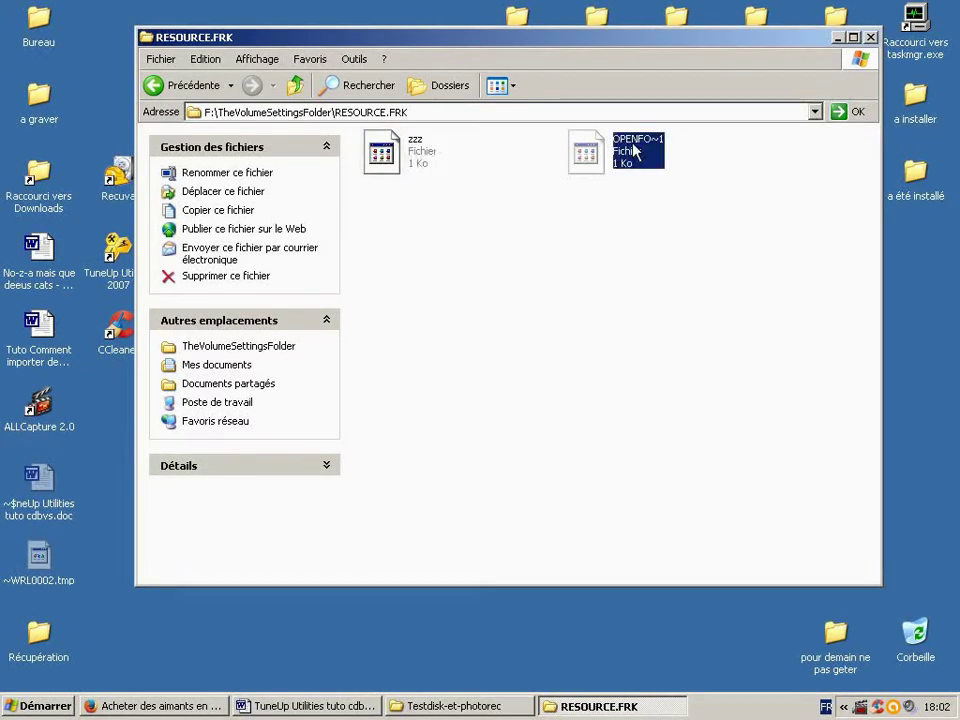
click(633, 150)
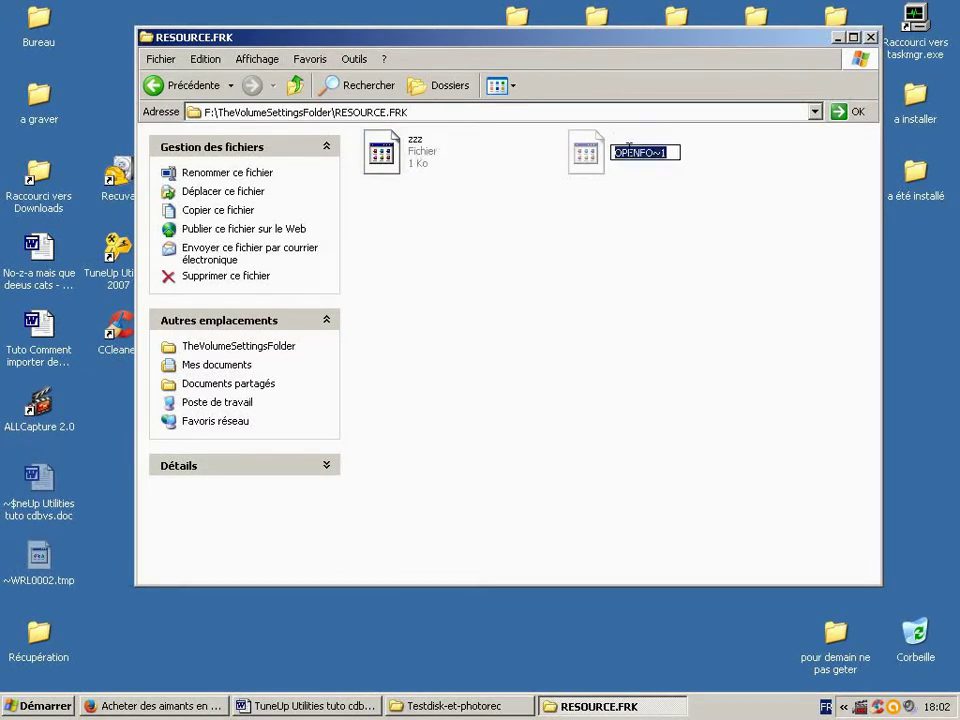
text(aaa)
Step: Go back to TheVolumeSettingsFolder and rename its RESOURCE.FRK subfolder as aaa
click(192, 90)
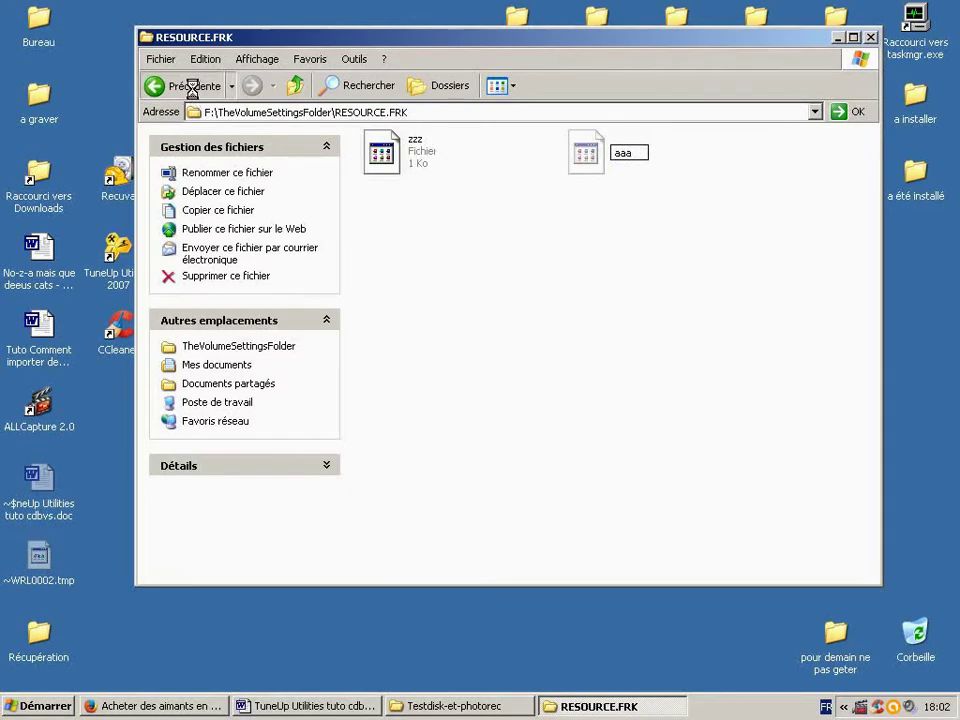
click(440, 152)
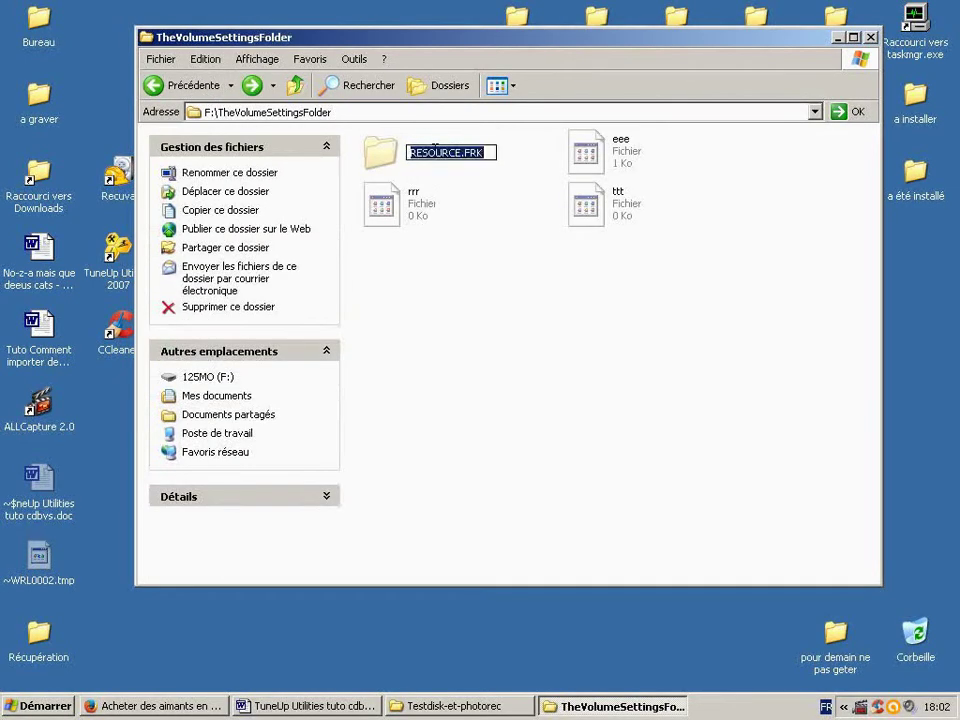
text(aaa)
click(452, 283)
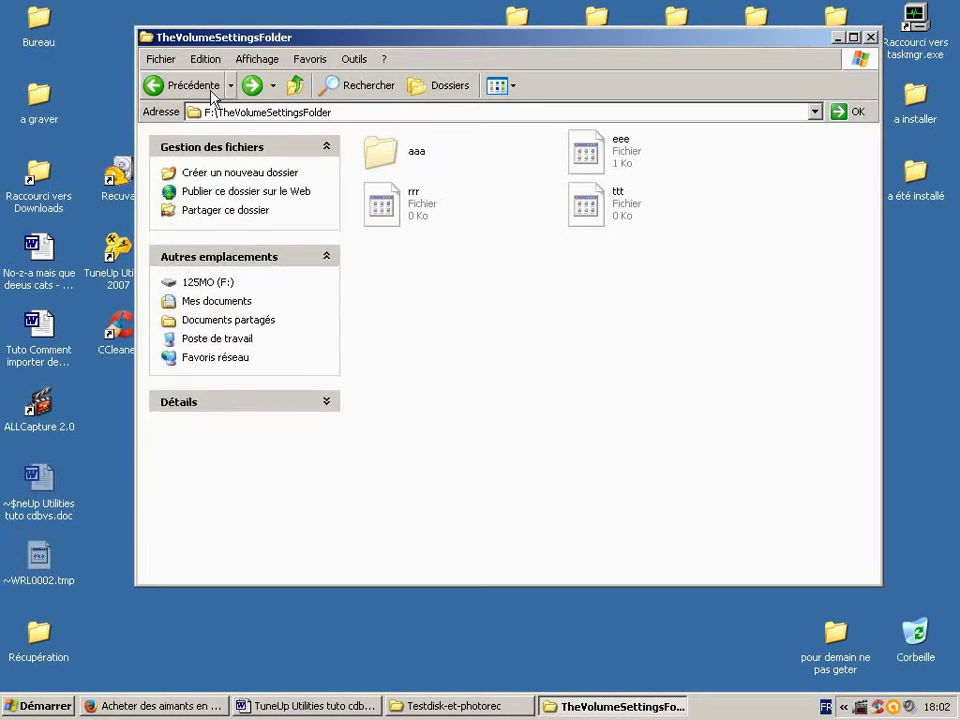
Step: Return to the root of the 125MO (F:) drive and rename TheVolumeSettingsFolder as aaa
click(197, 90)
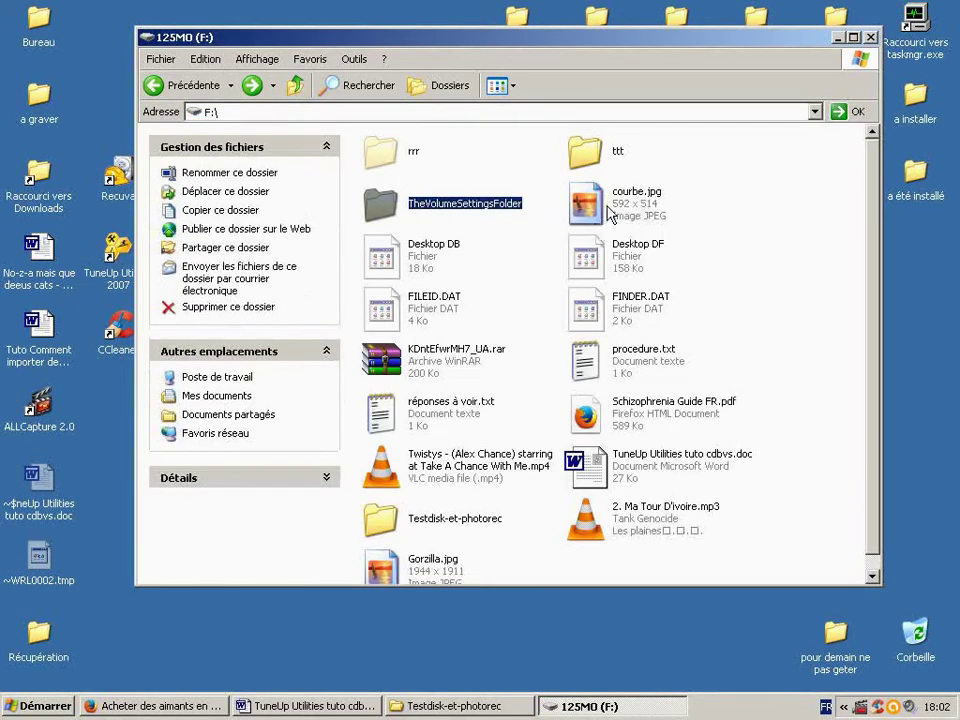
click(472, 205)
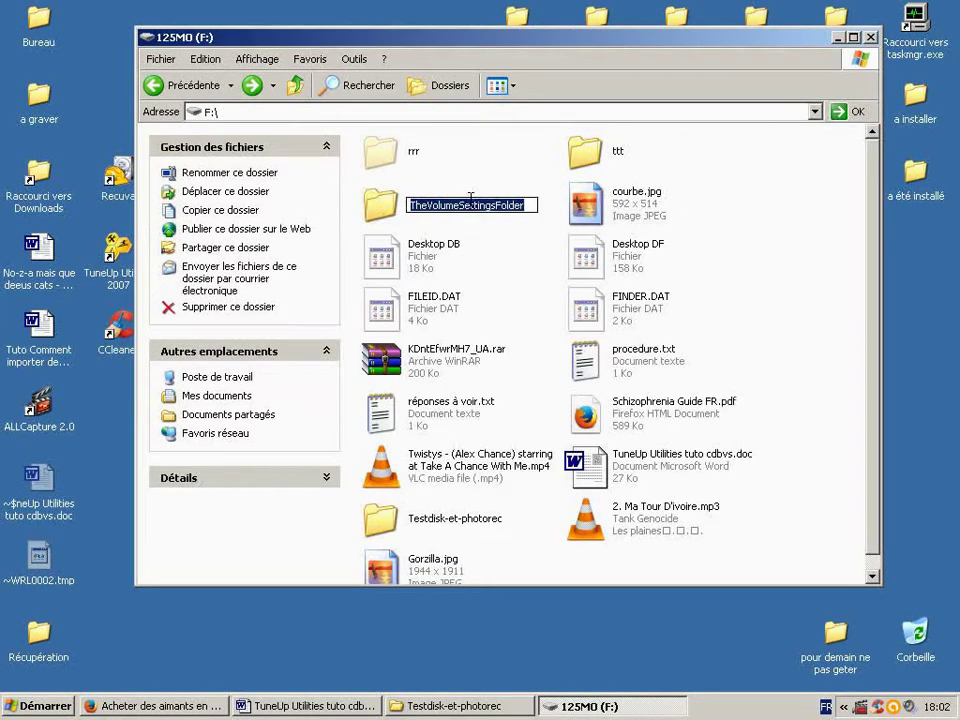
text(aaa)
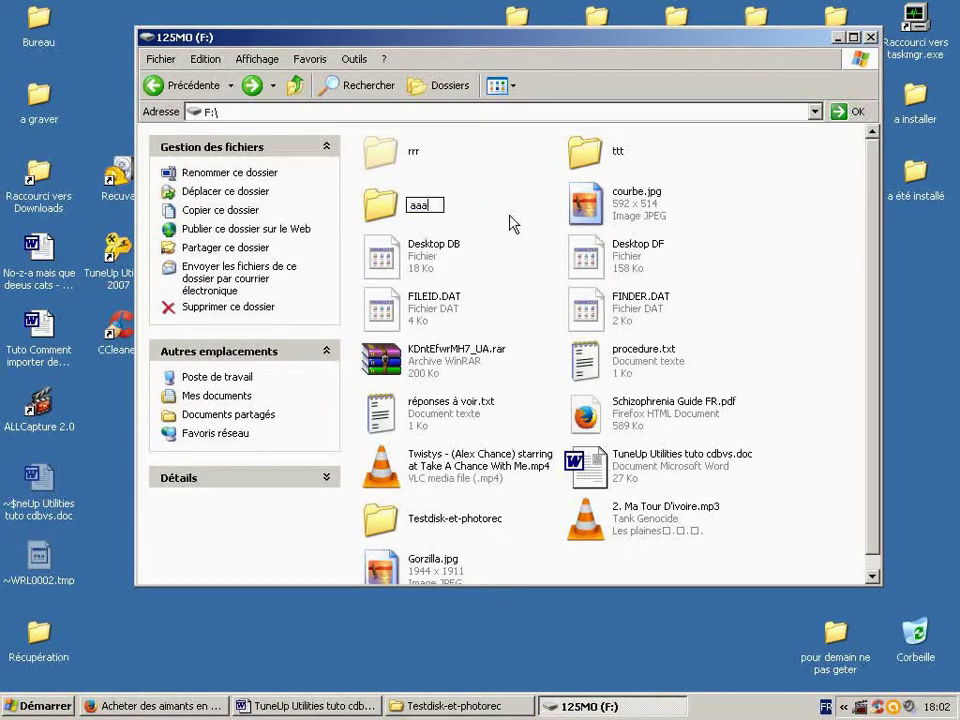
key(Return)
Step: Rename the file courbe.jpg as zzz, accepting the extension change
click(640, 197)
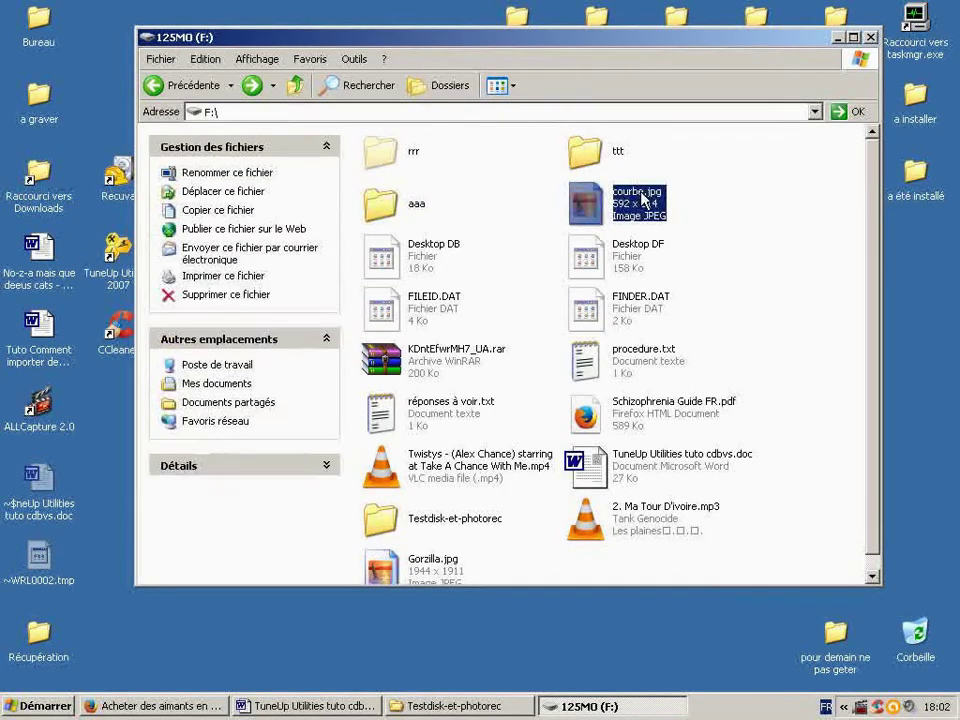
click(640, 197)
text(zzz)
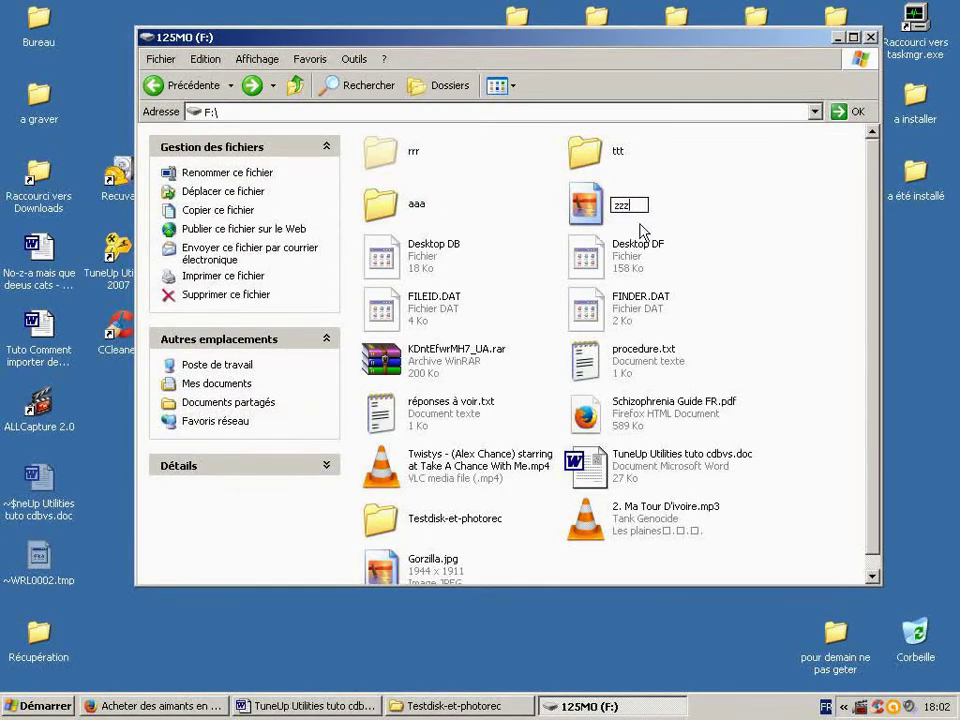
key(Return)
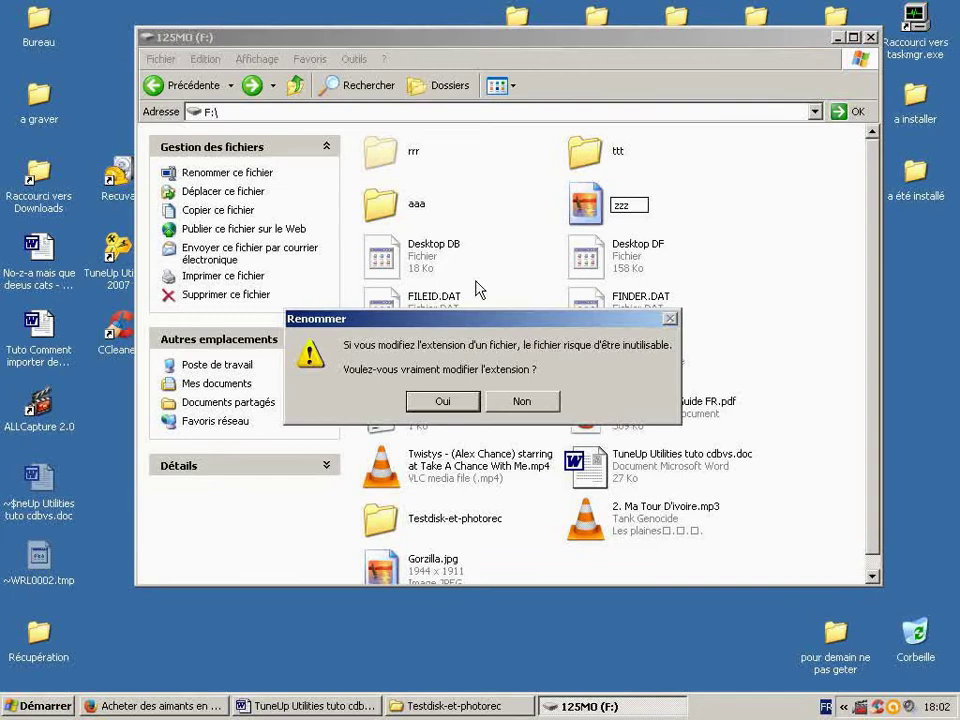
click(442, 401)
Step: Rename the file Desktop DB in the drive root as eee
click(422, 252)
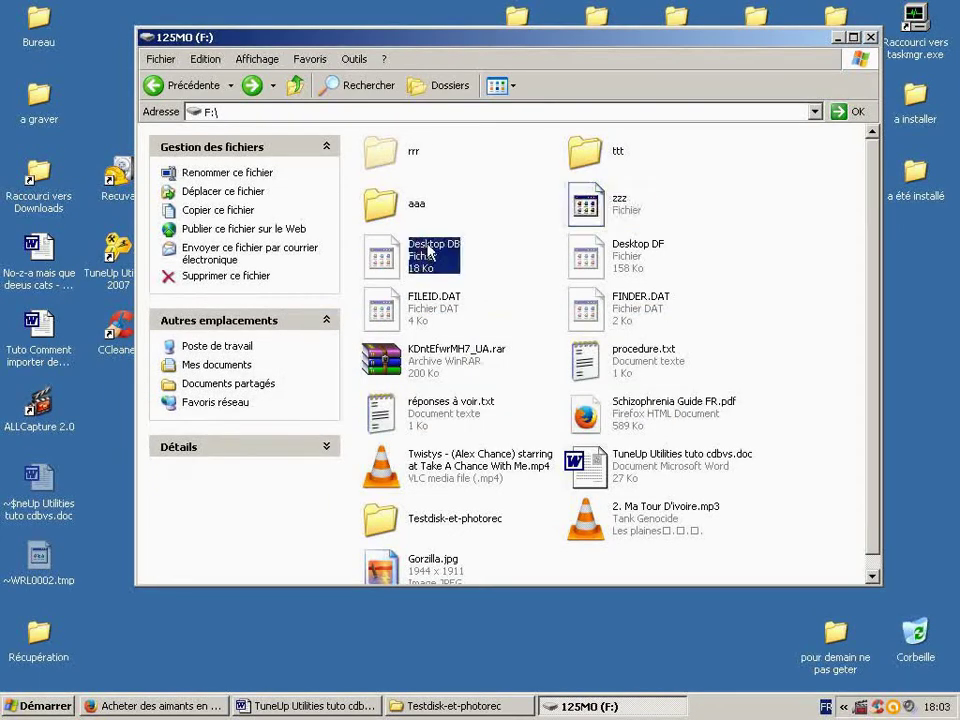
key(F2)
text(eee)
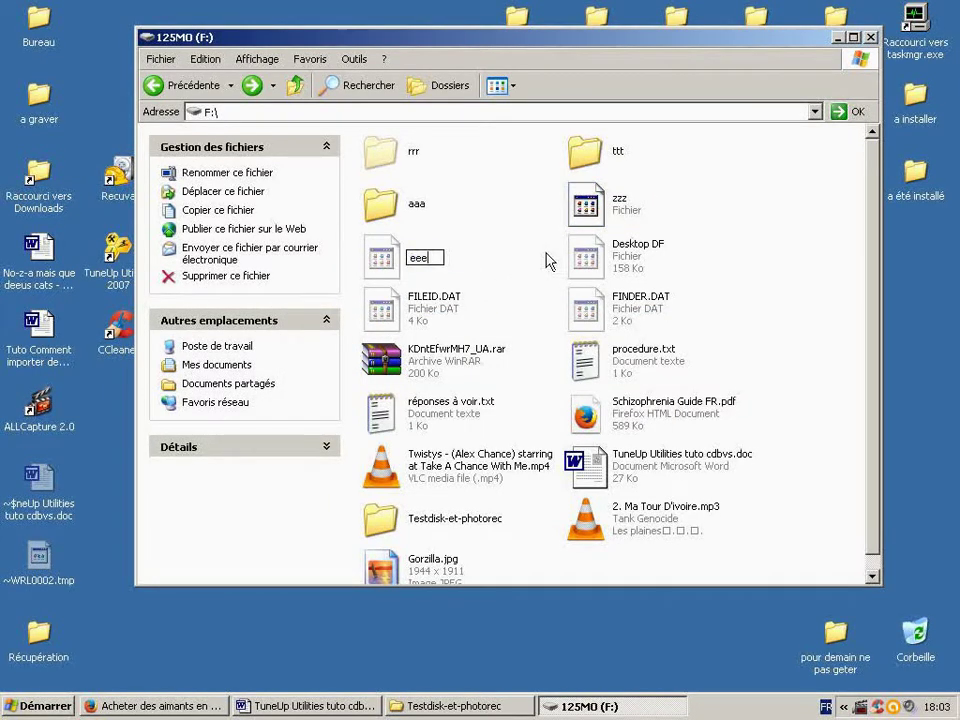
Step: Try to rename the file Desktop DF as rrr, and cancel the name editing
click(632, 257)
key(F2)
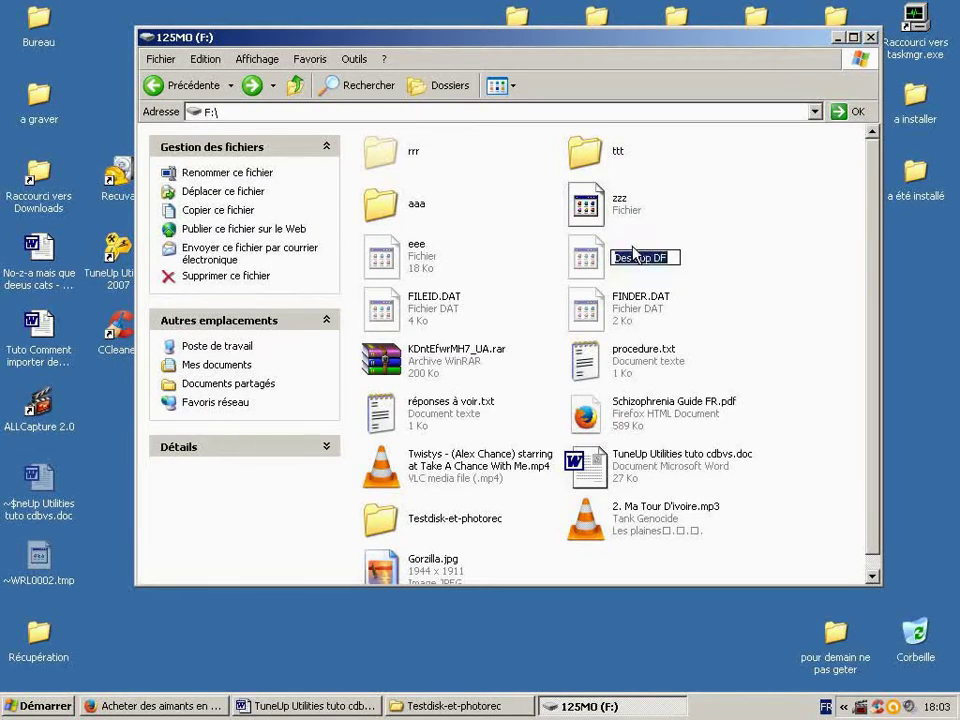
text(rrr)
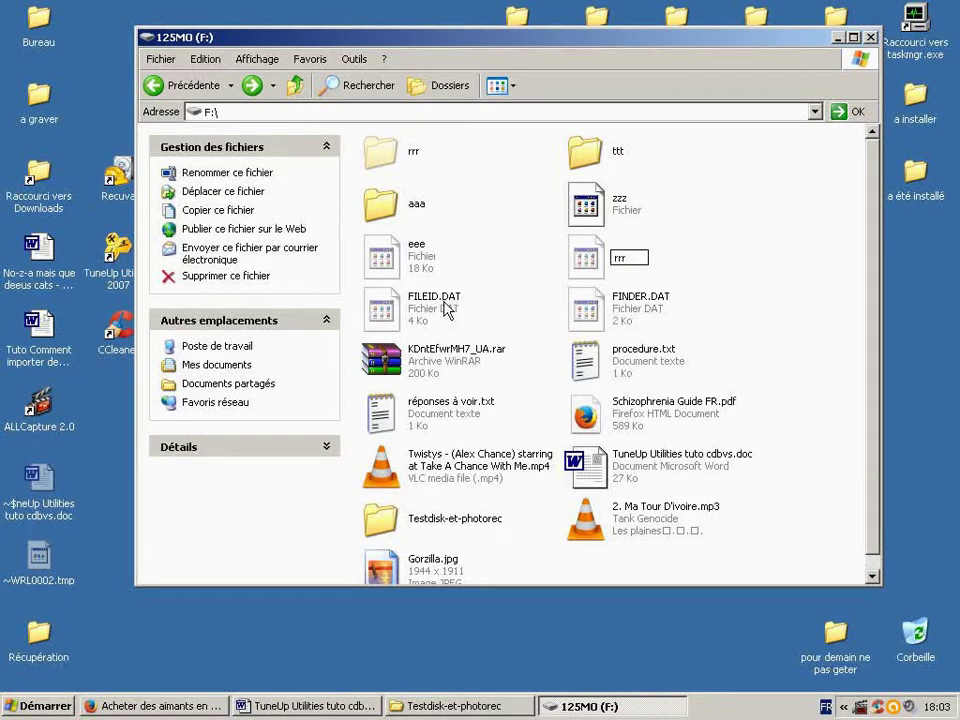
key(Return)
click(480, 398)
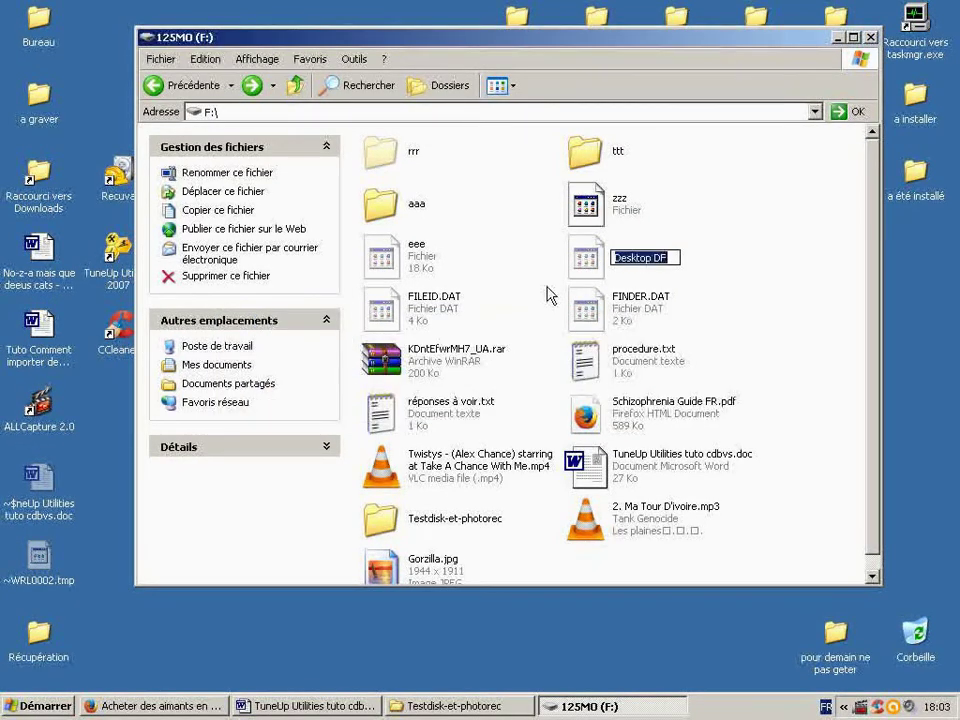
text(eee)
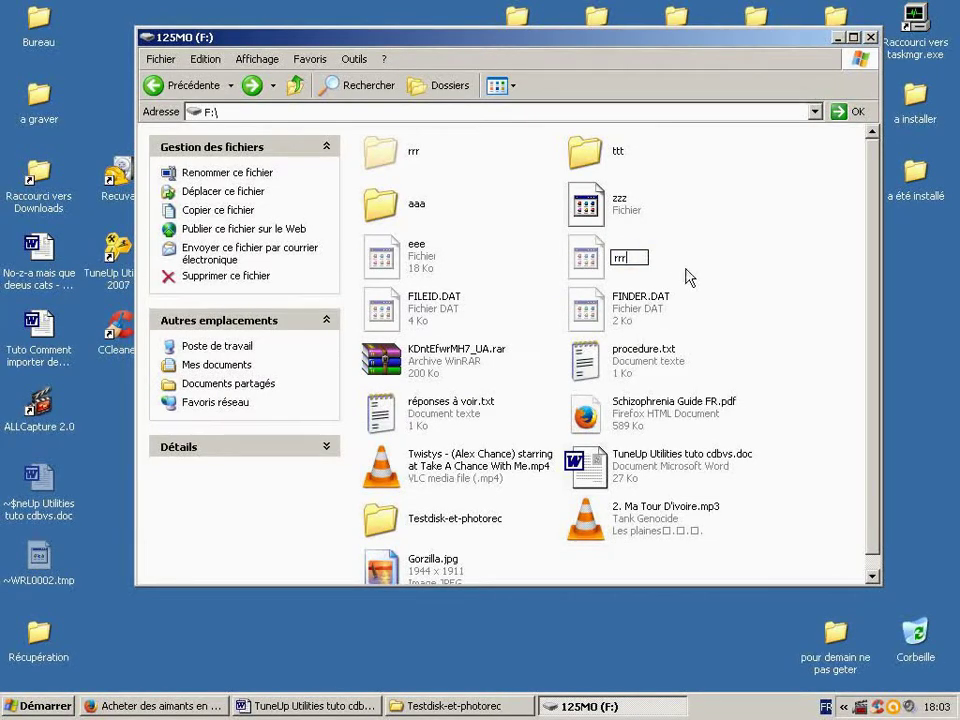
key(Return)
click(482, 401)
key(Escape)
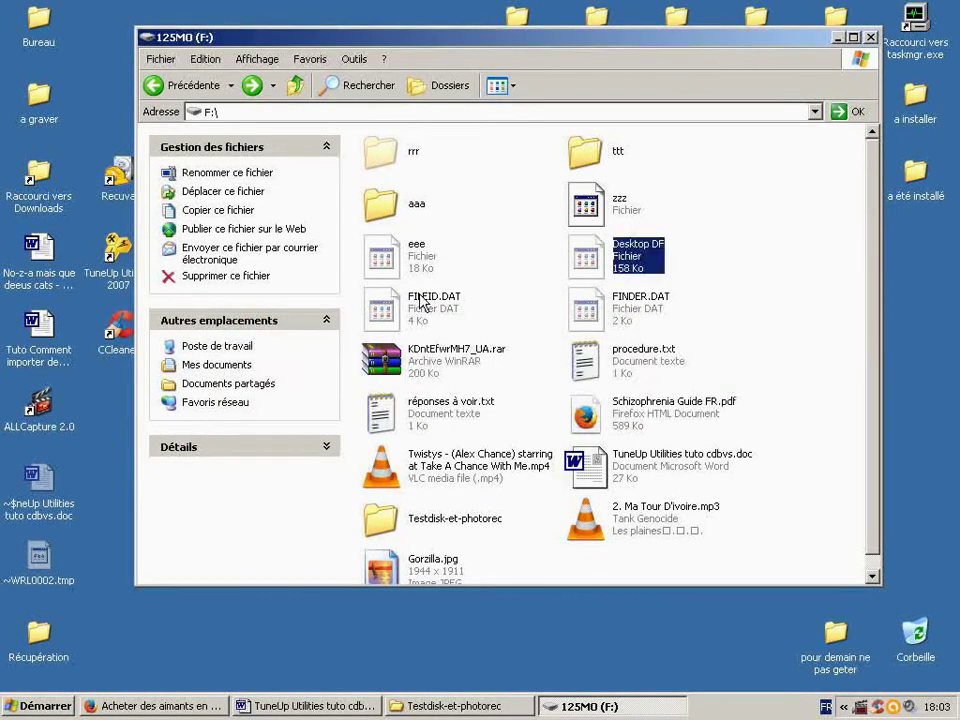
Step: Try to rename the file FILEID.DAT in the drive root as rrr
click(434, 304)
click(434, 304)
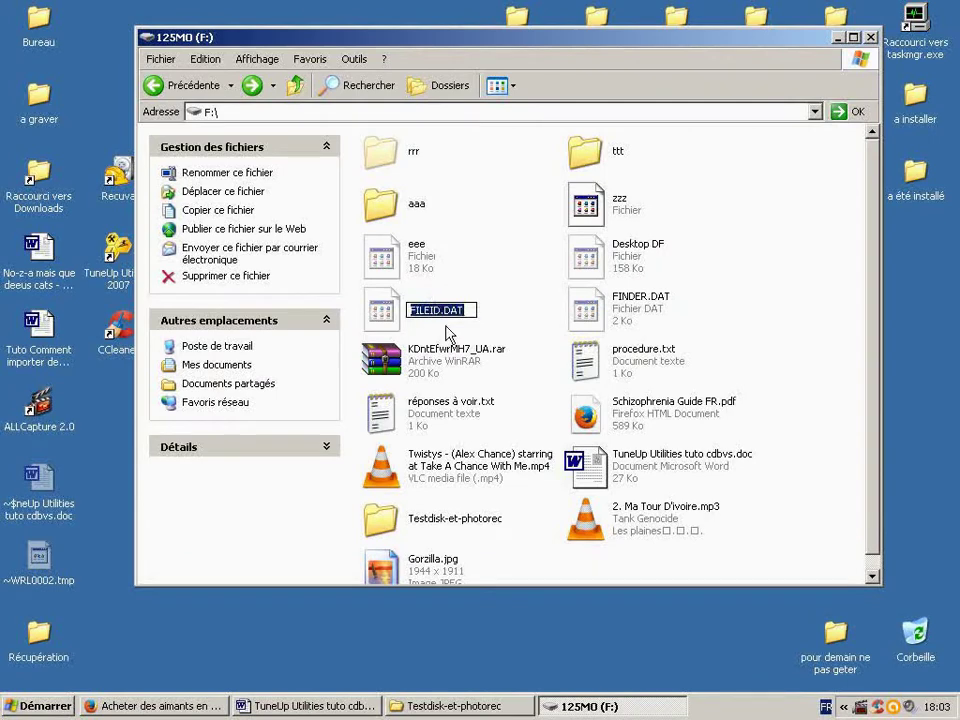
text(rrr)
key(Return)
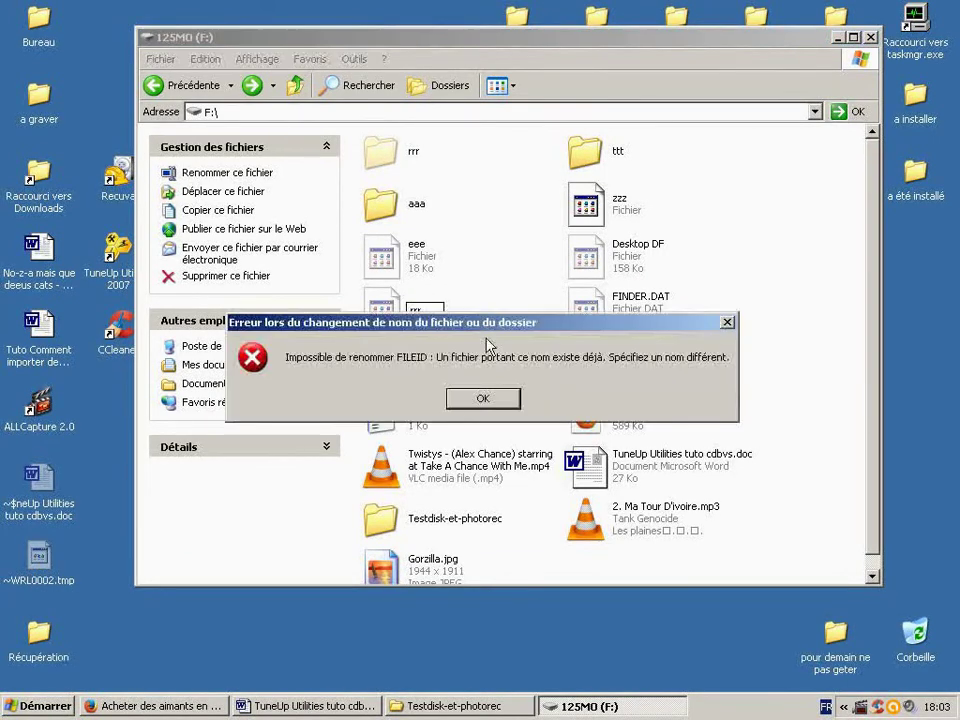
click(482, 459)
Step: Try to rename the file FINDER.DAT in the drive root as rrr
click(625, 310)
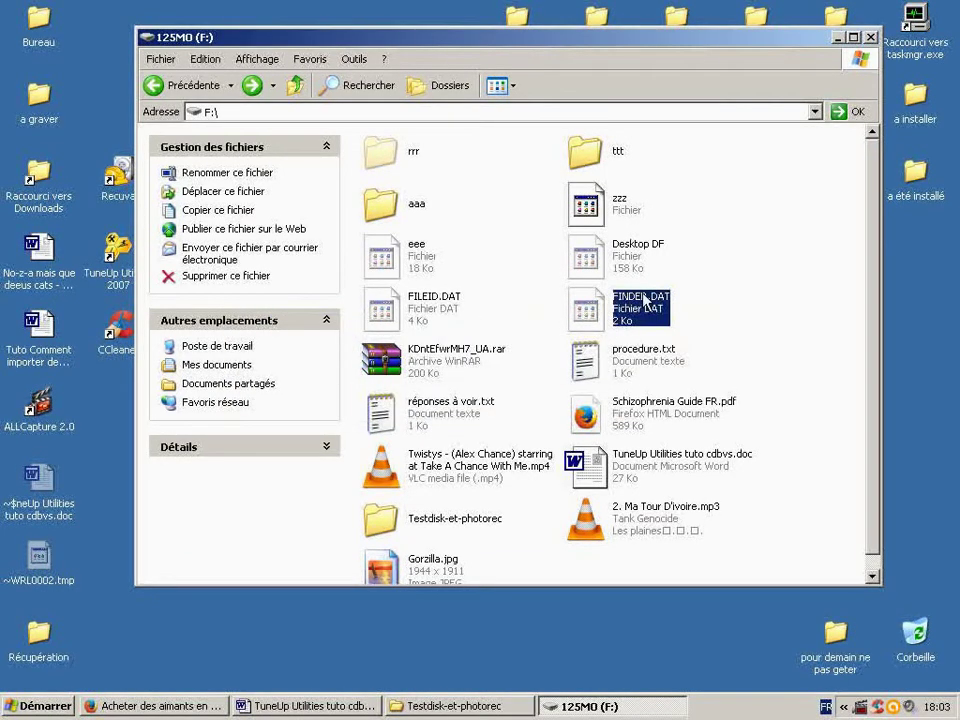
click(641, 306)
text(rrr)
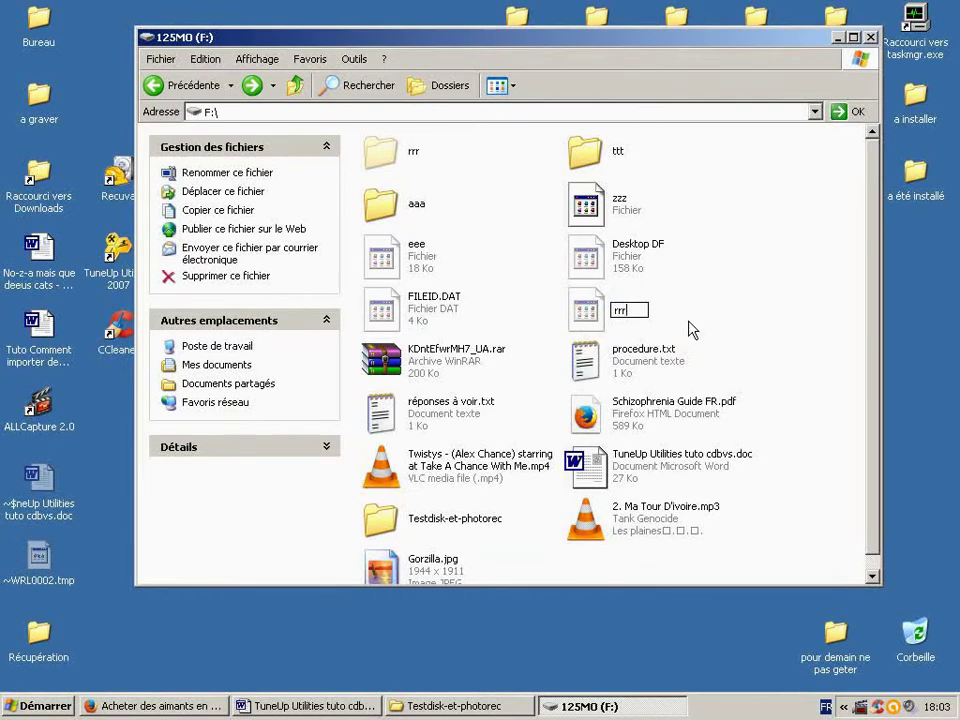
key(Return)
click(484, 399)
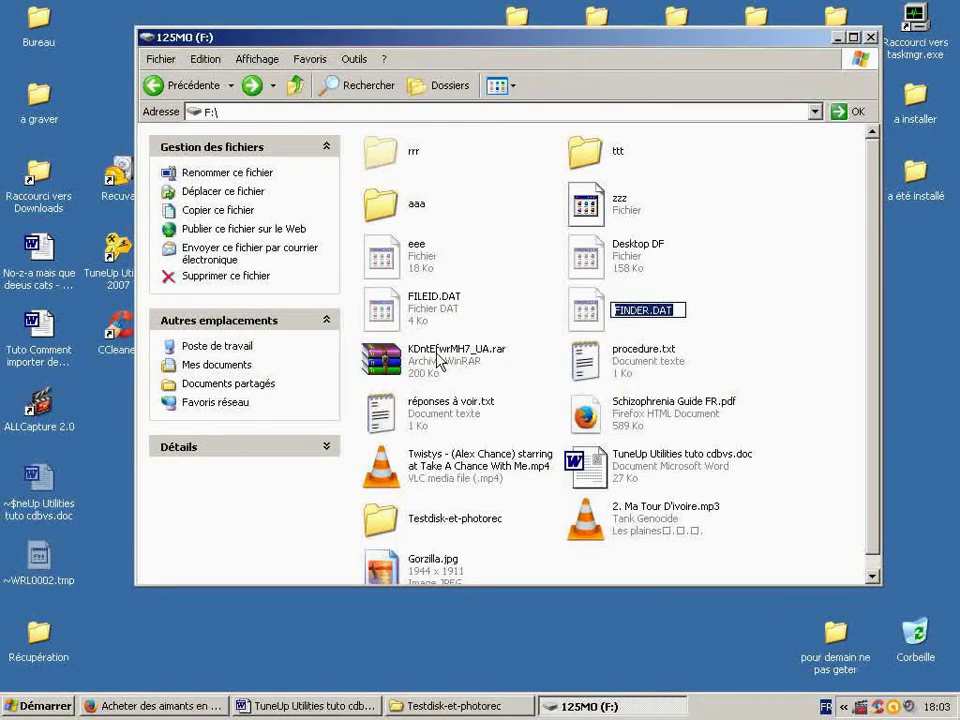
Step: Try to rename the archive KDntEfwrMH7_UA.rar as rrr, accepting the extension change
click(447, 356)
click(447, 356)
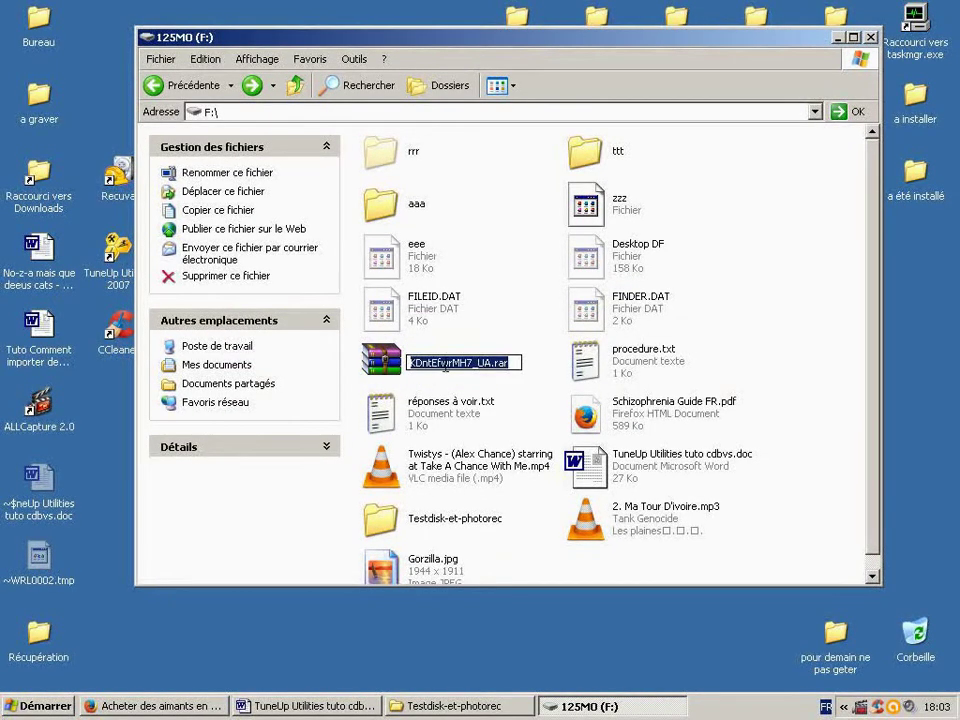
text(rrr)
key(Return)
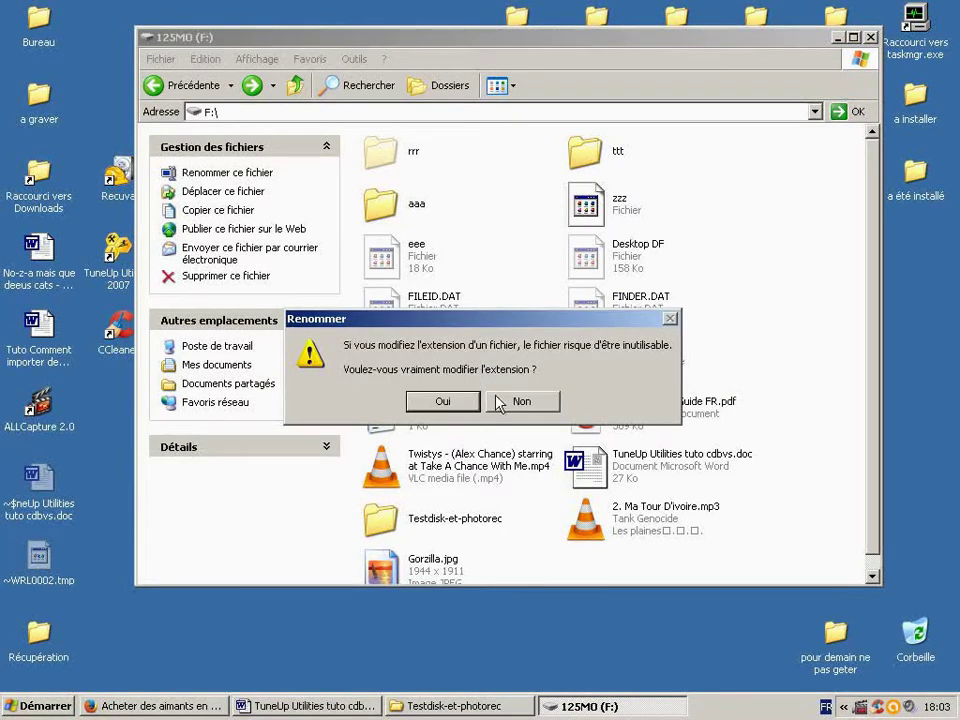
click(443, 401)
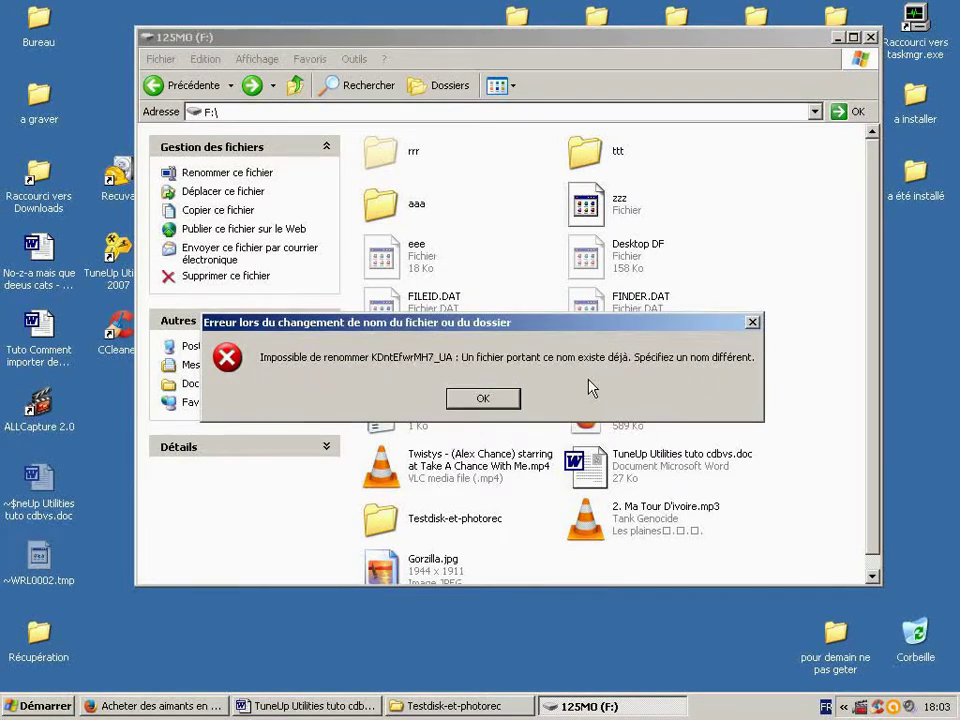
click(483, 399)
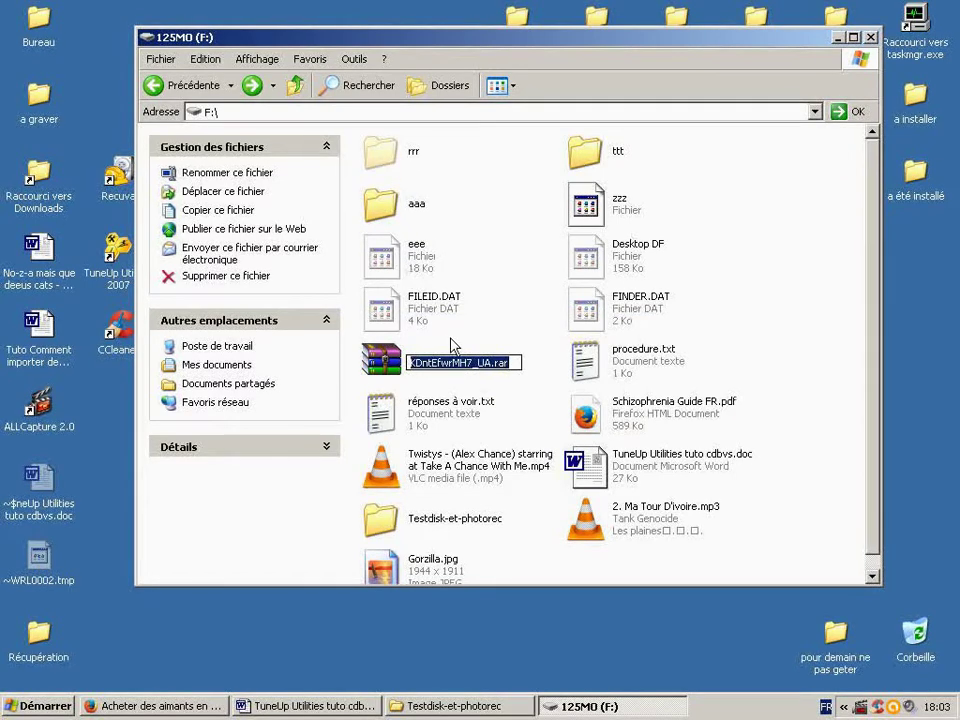
Step: Rename the archive KDntEfwrMH7_UA.rar as yyy, accepting the extension change
text(yyy)
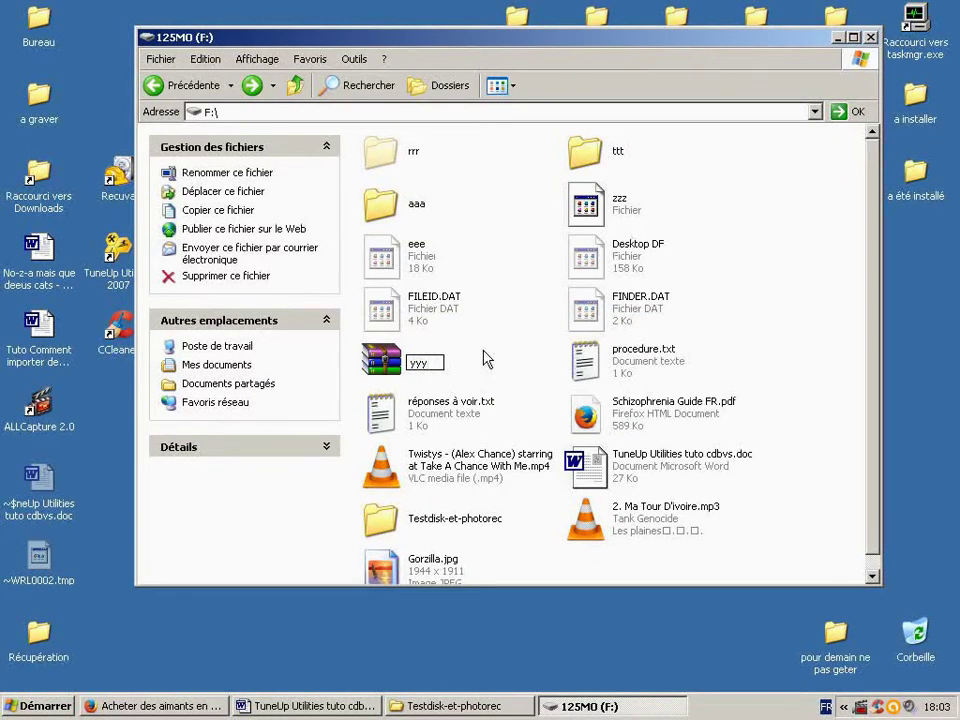
key(Return)
click(441, 399)
Step: Rename the text file procedure.txt as y, accepting the extension change
click(630, 357)
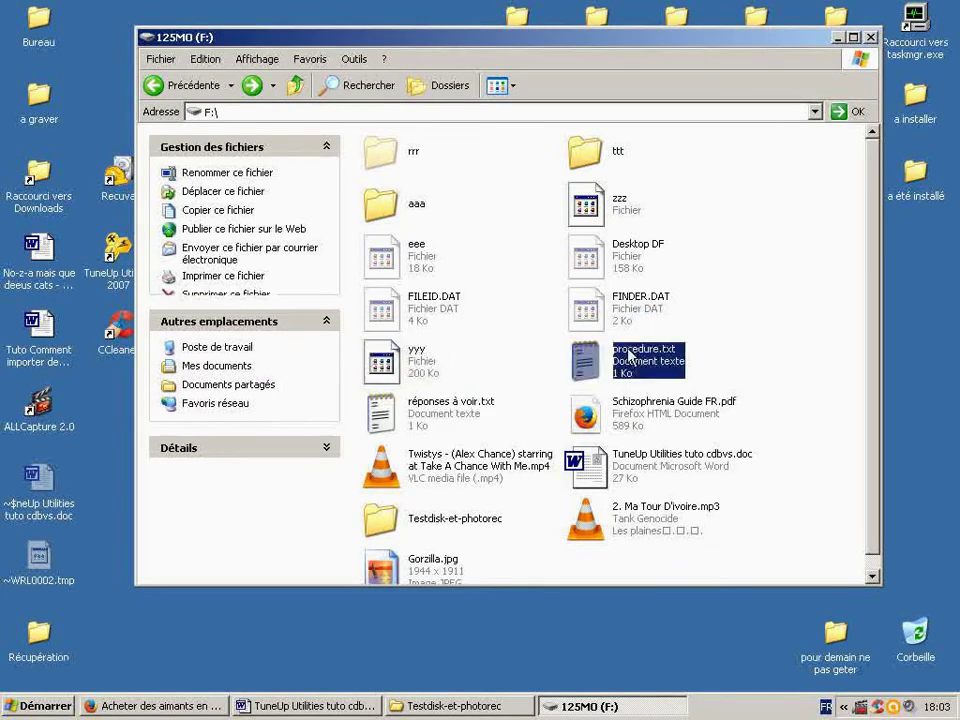
click(630, 357)
text(y)
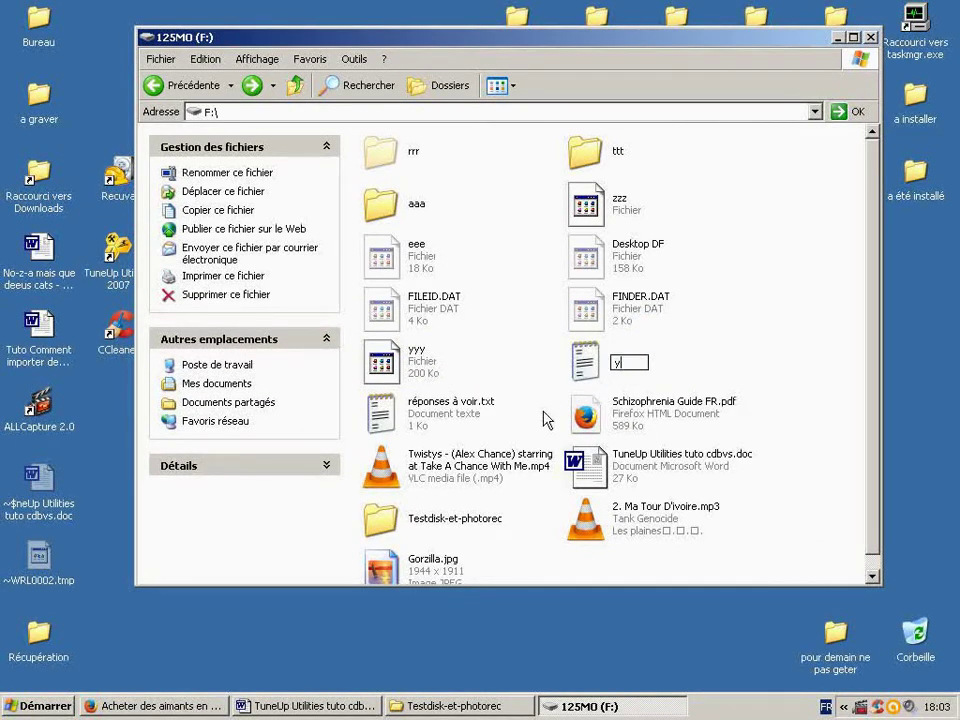
key(Return)
click(439, 400)
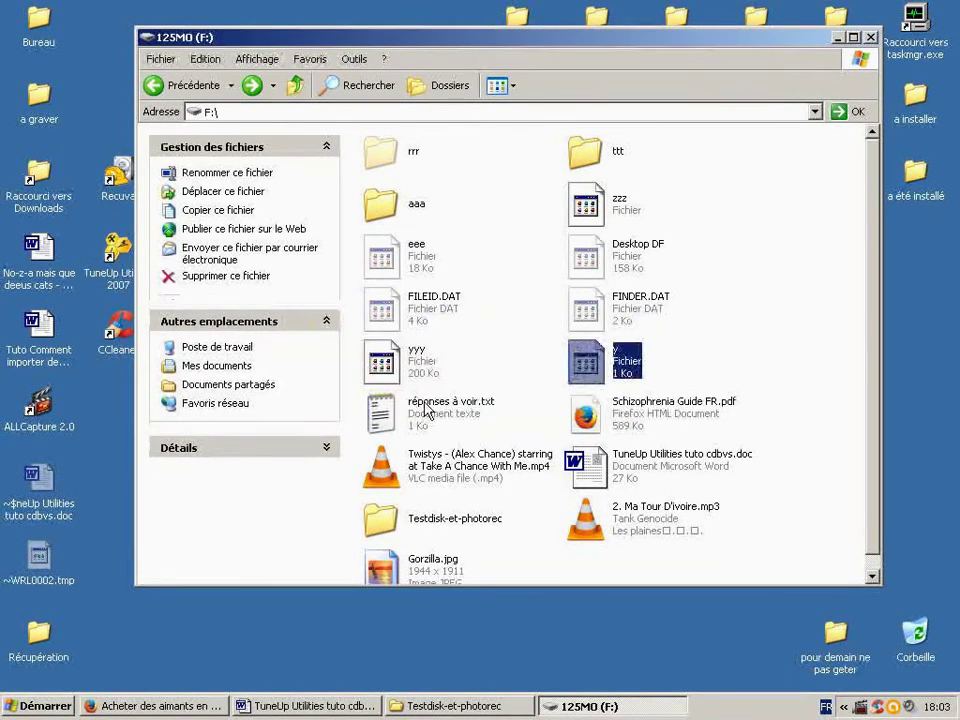
Step: Rename the text file réponses à voir.txt as yy, accepting the extension change
click(428, 410)
click(438, 404)
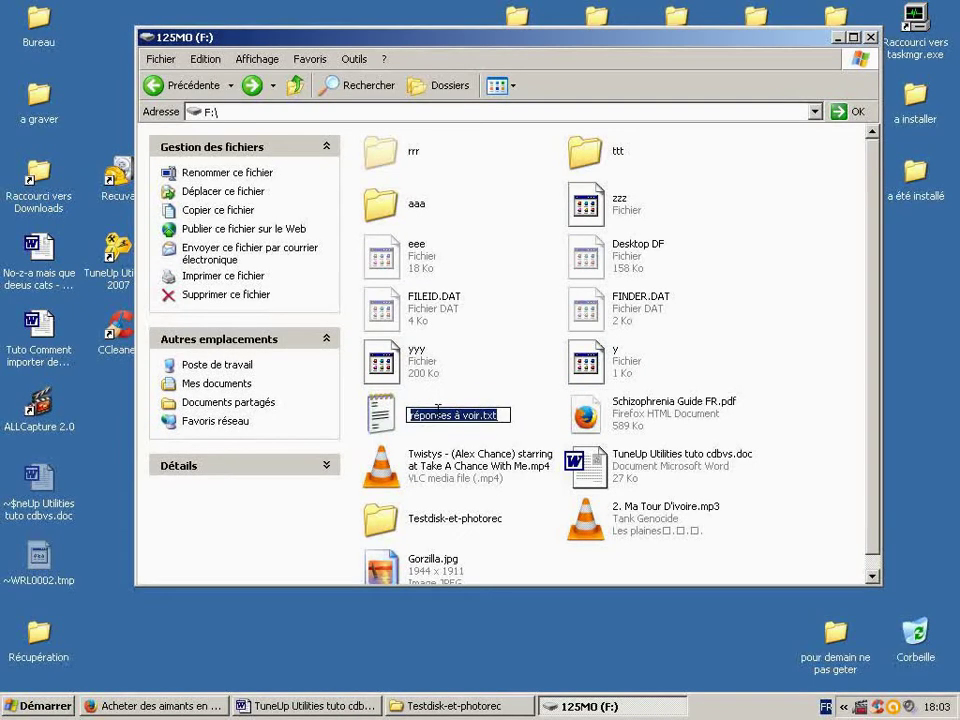
text(yy)
key(Return)
click(500, 399)
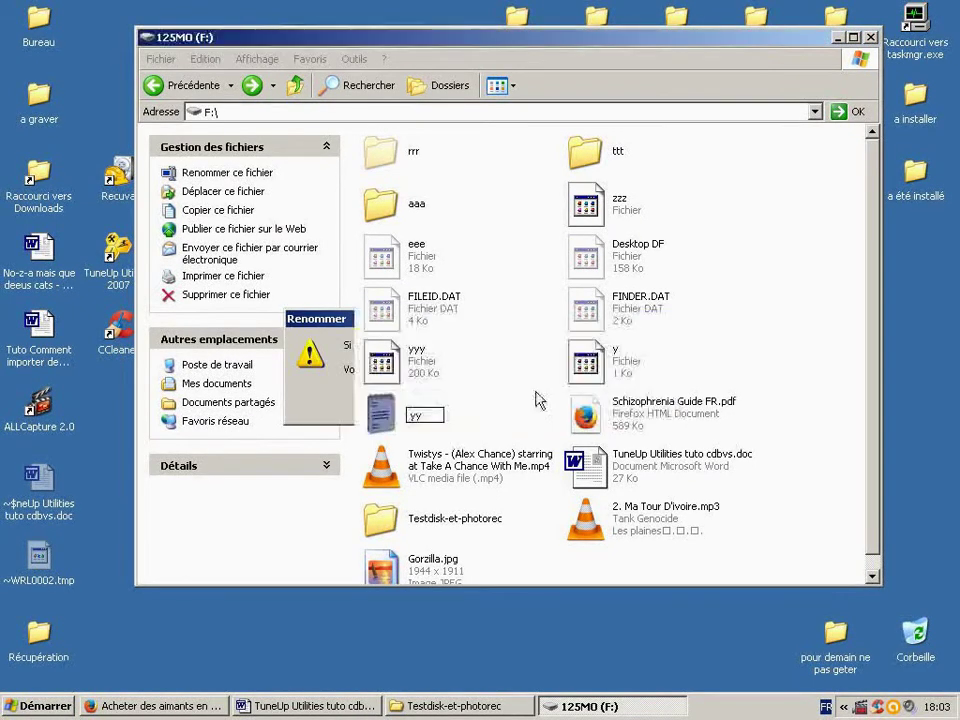
Step: Rename the file Schizophrenia Guide FR.pdf as a, accepting the extension change
click(640, 405)
click(648, 414)
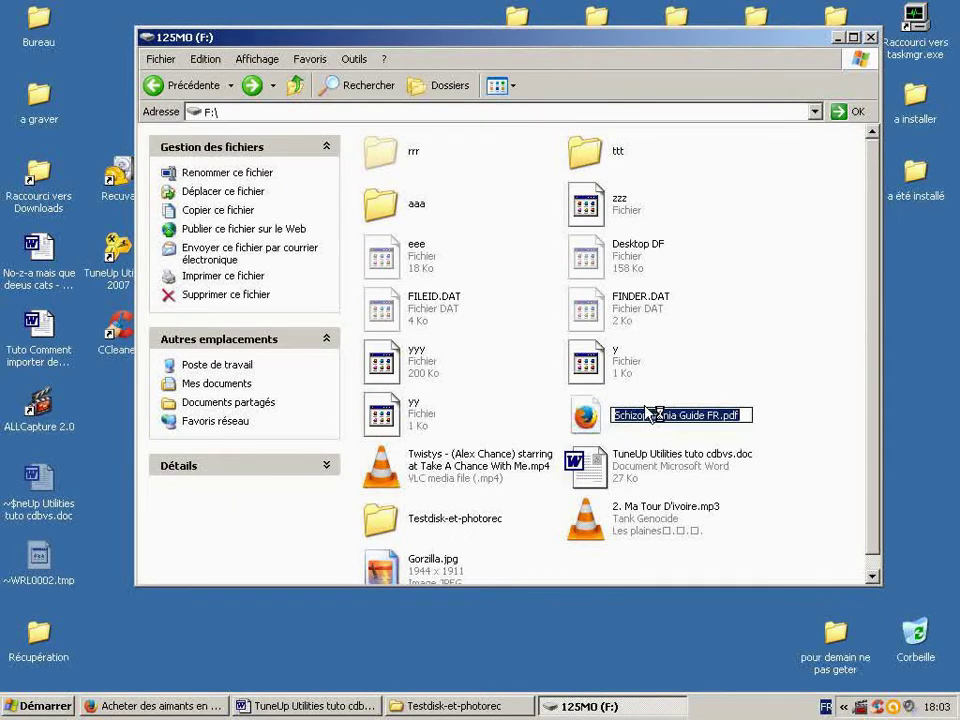
text(ddd)
key(Return)
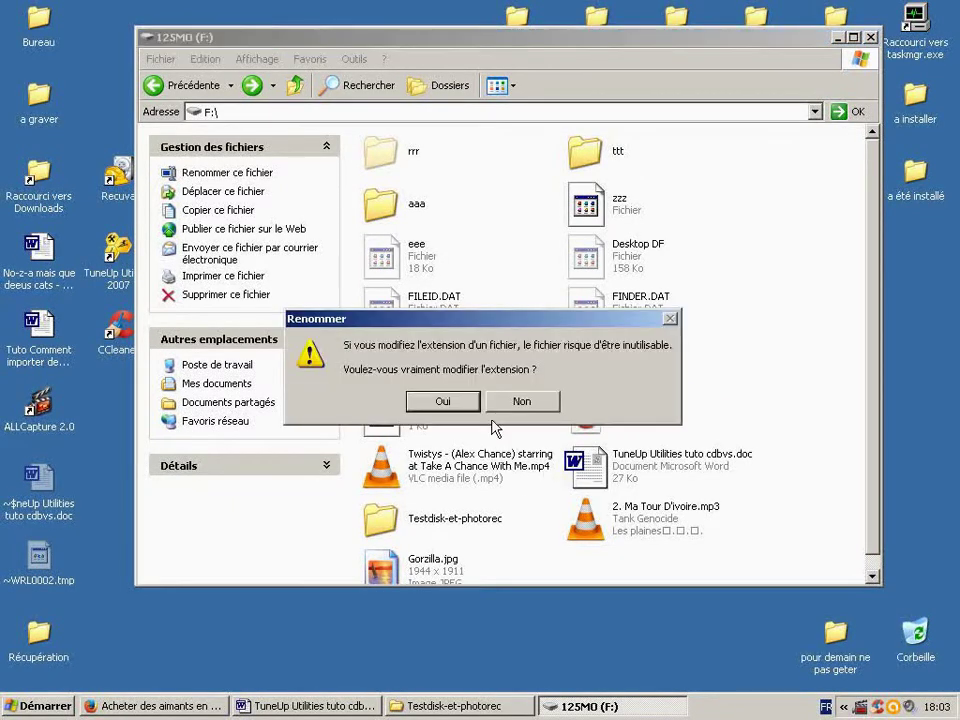
click(455, 402)
Step: Rename the .mp4 video file in the drive root as aa, accepting the extension change
click(475, 467)
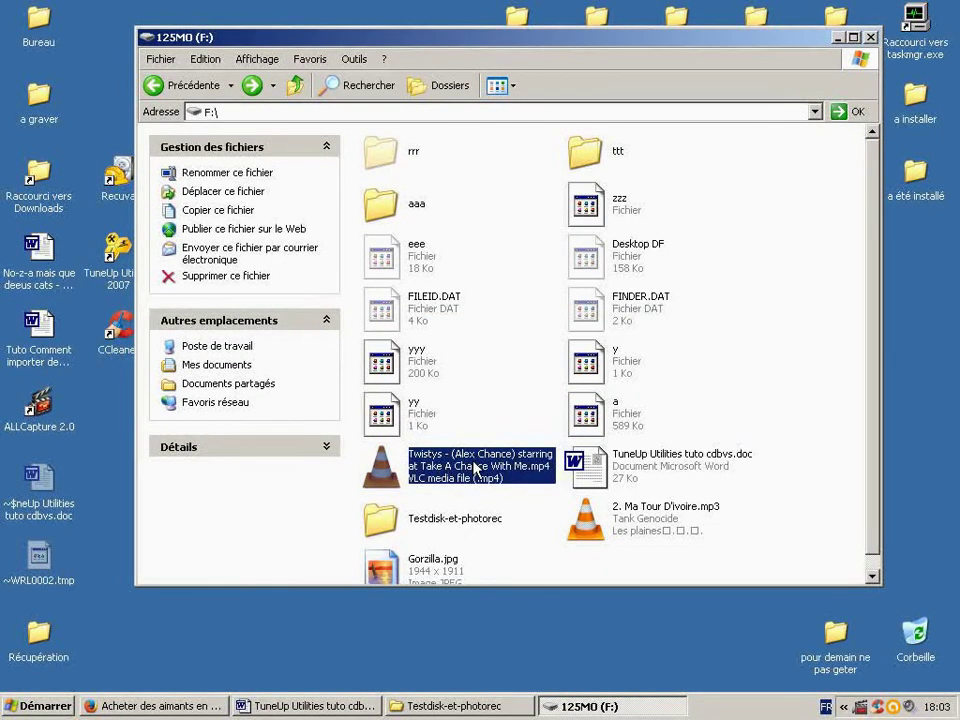
click(475, 467)
text(aa)
key(Return)
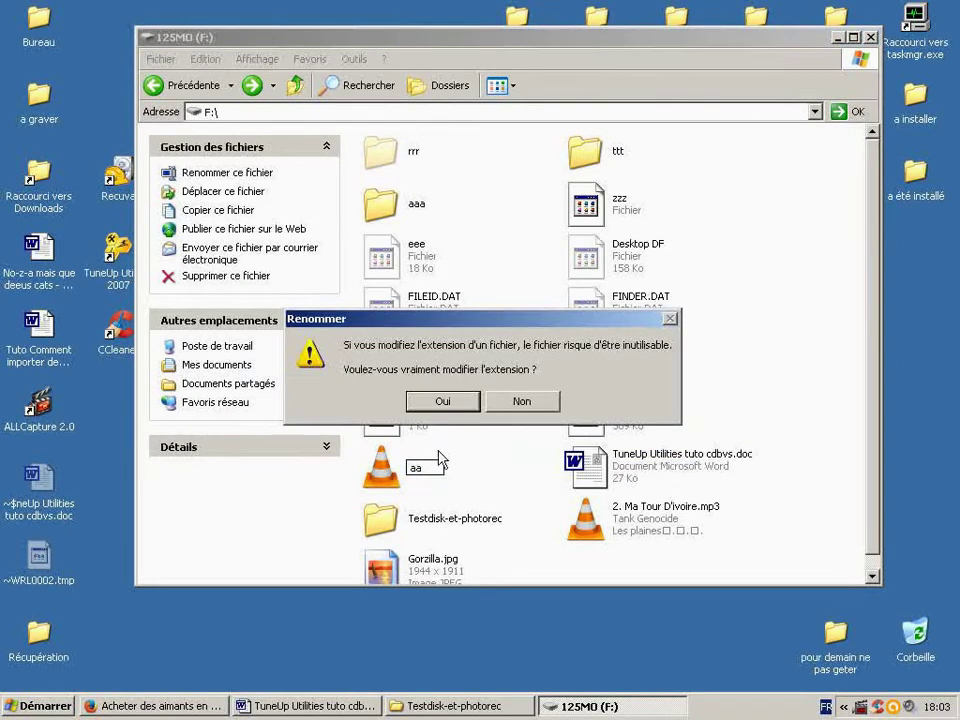
click(441, 402)
Step: Rename the Word document TuneUp Utilities tuto cdbvs.doc as z, accepting the extension change
click(645, 460)
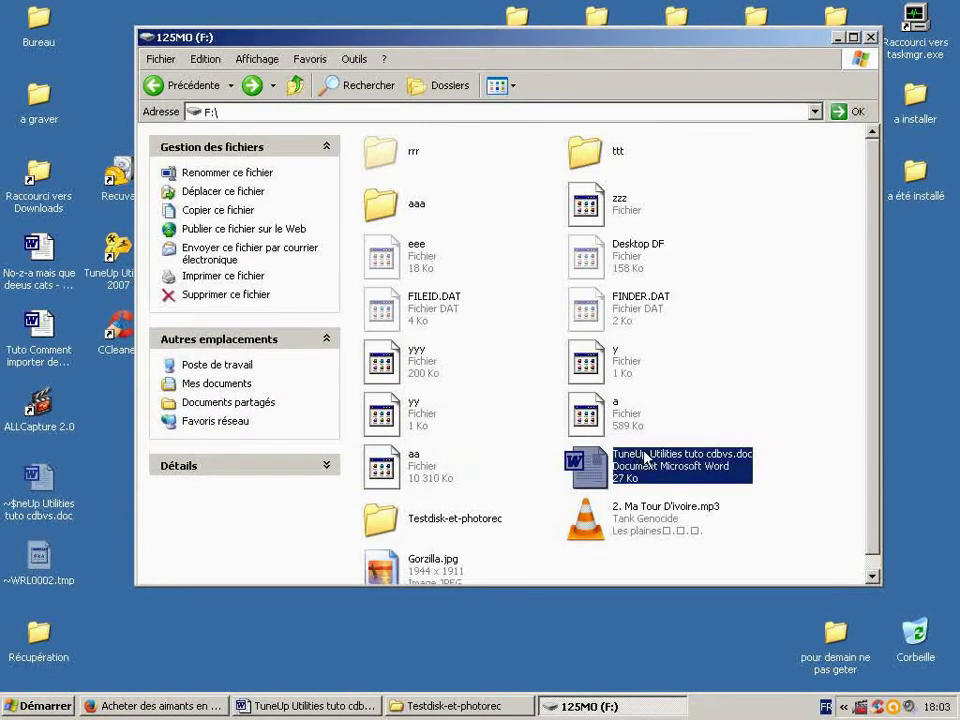
click(645, 462)
text(z)
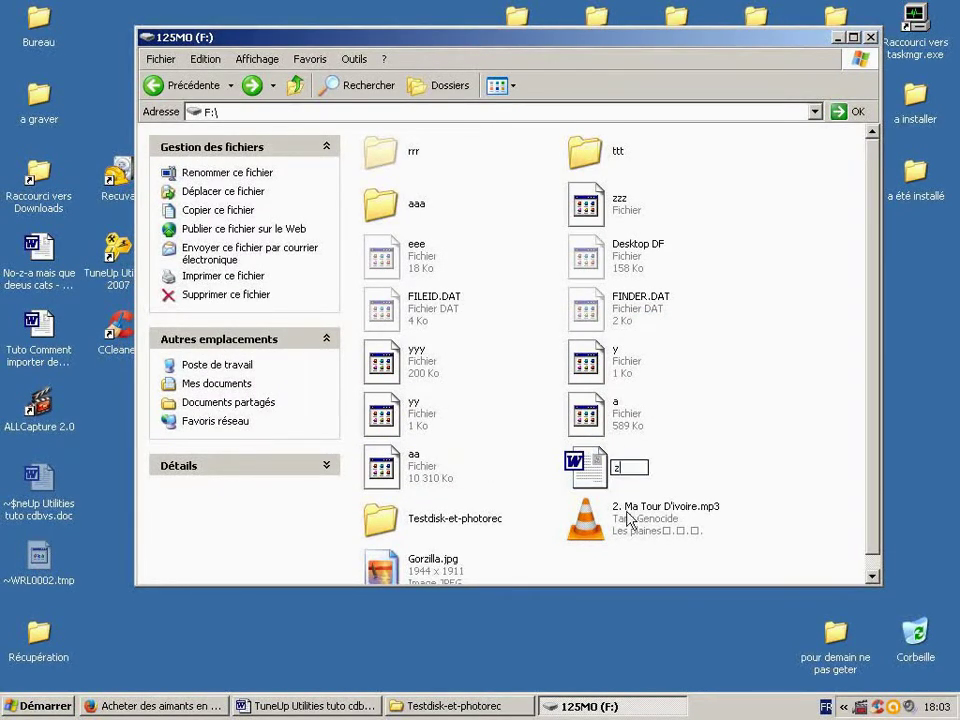
key(Return)
click(454, 405)
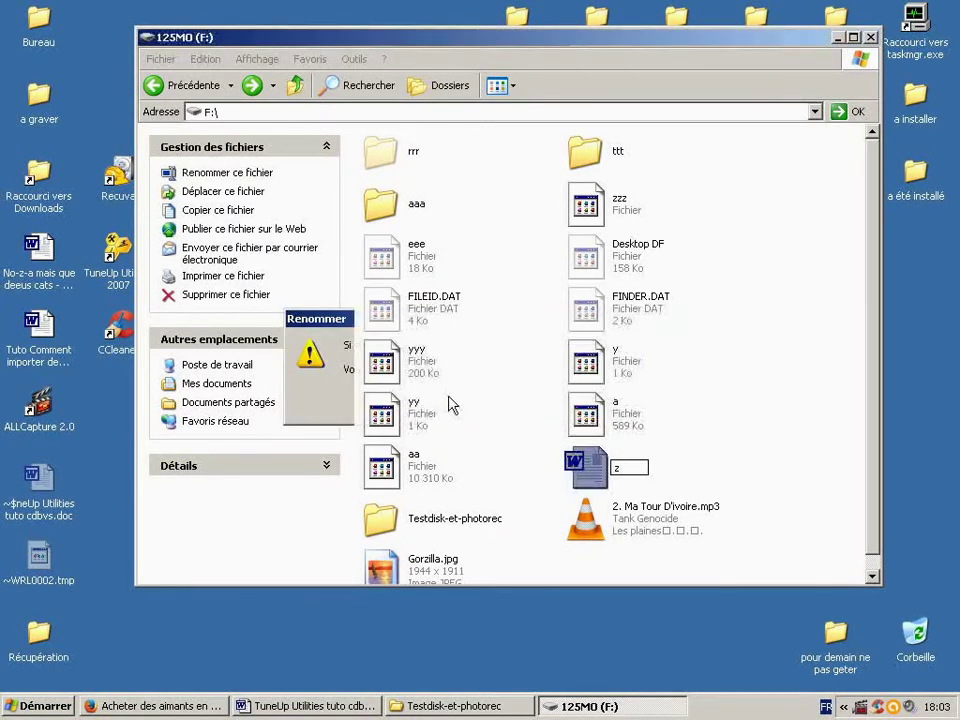
Step: Open the Testdisk-et-photorec folder and rename testdisk-7.0.win.zip as e, accepting the extension change
click(445, 525)
double_click(445, 525)
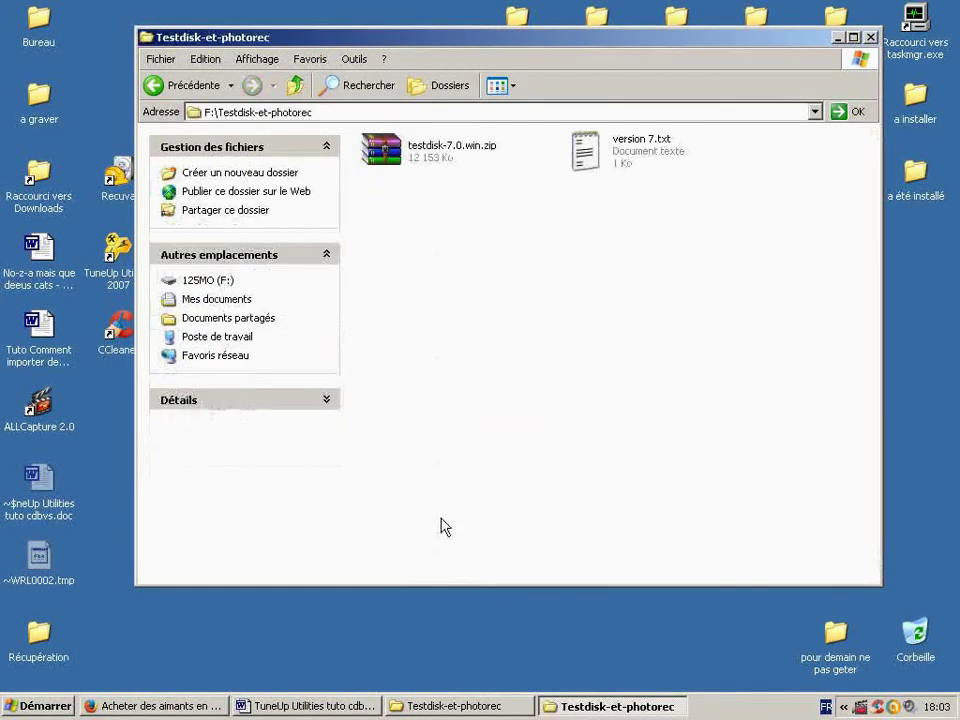
click(432, 155)
click(449, 153)
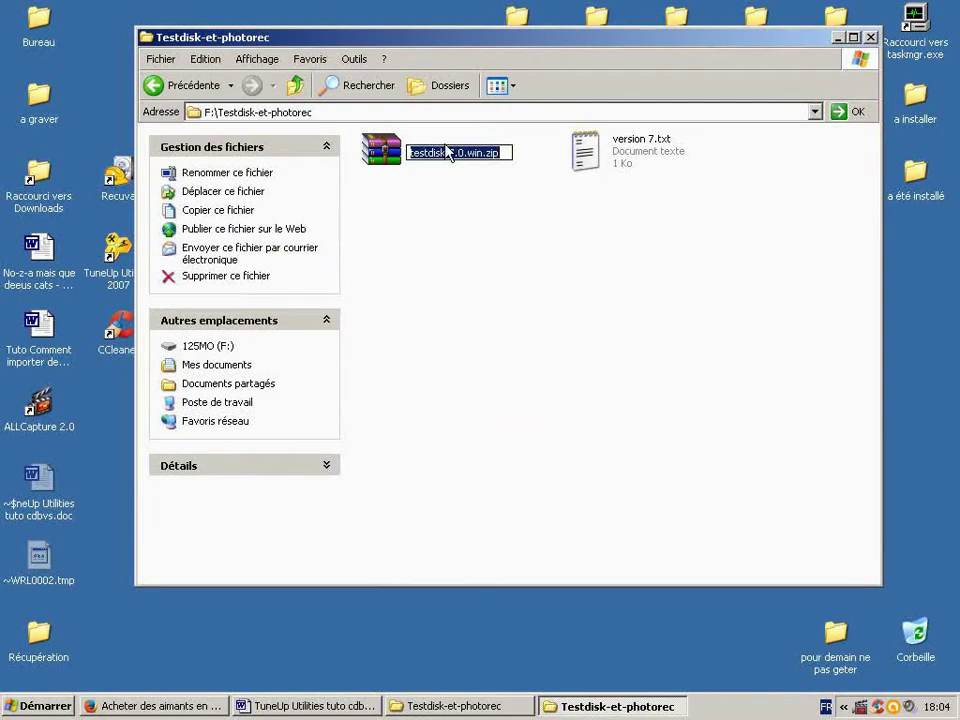
text(e)
key(Return)
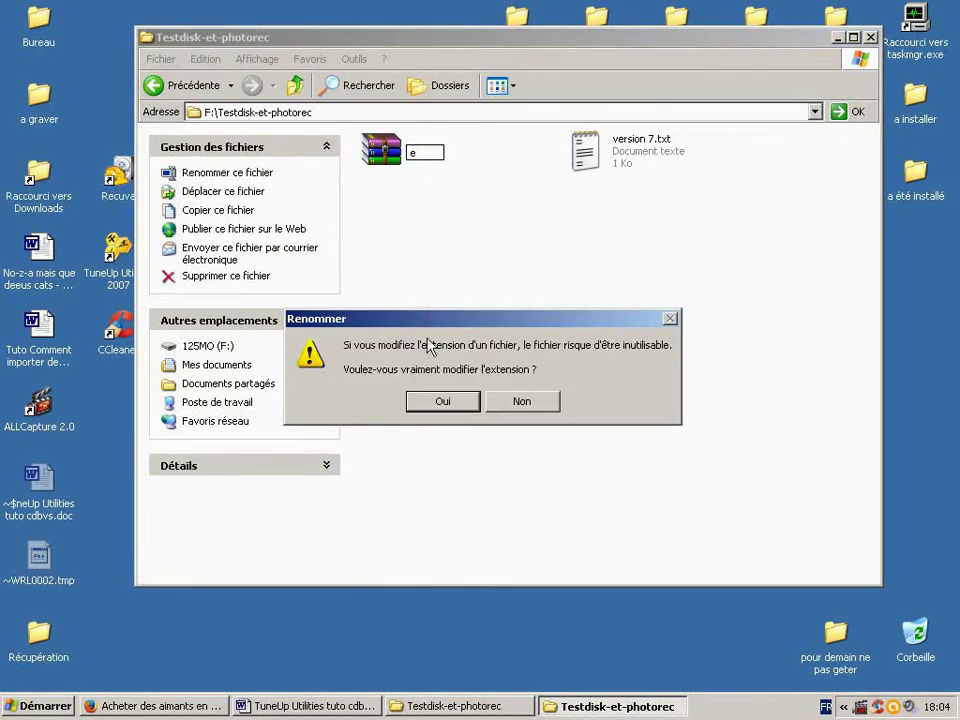
click(425, 402)
Step: Rename the file version 7.txt in the Testdisk-et-photorec folder as ee, accepting the extension change
click(647, 141)
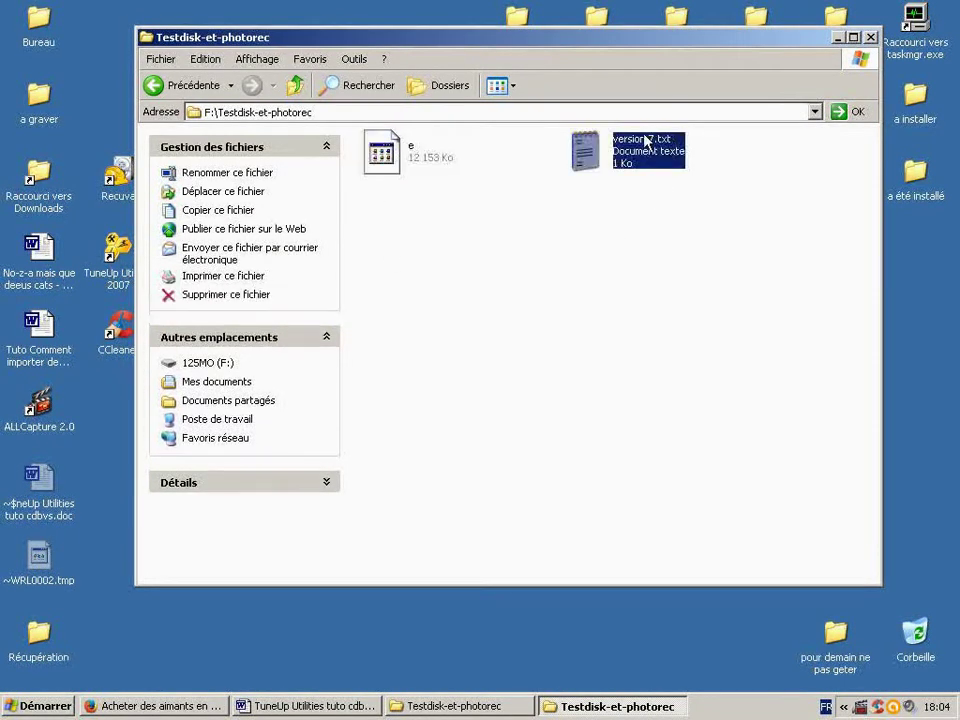
click(640, 143)
text(ee)
key(Return)
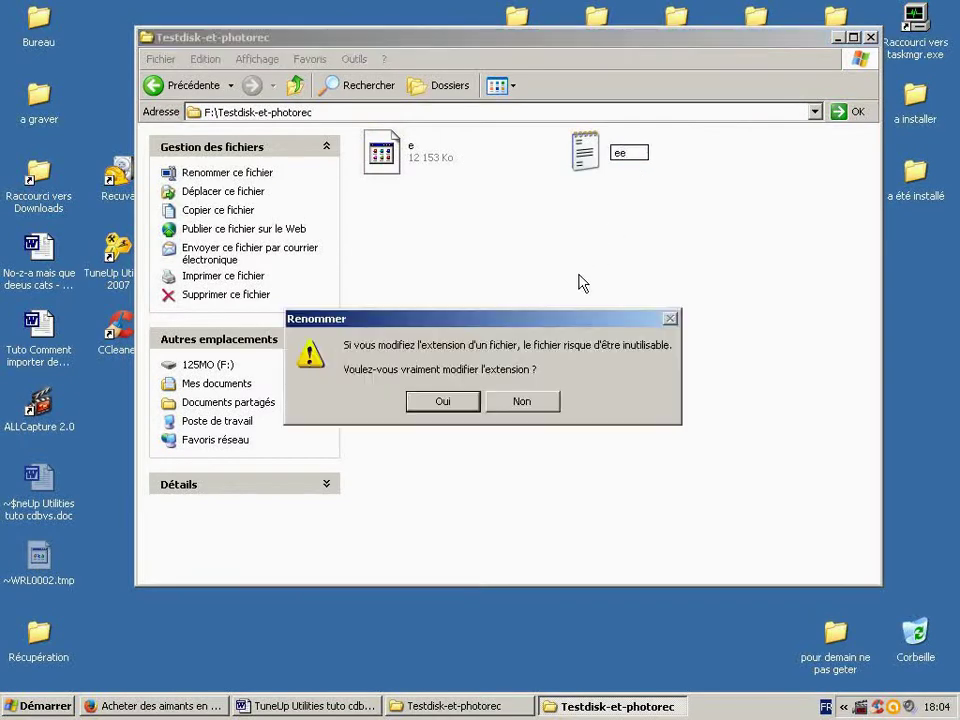
click(466, 401)
Step: Return to the drive root and rename the Testdisk-et-photorec folder as e
click(204, 86)
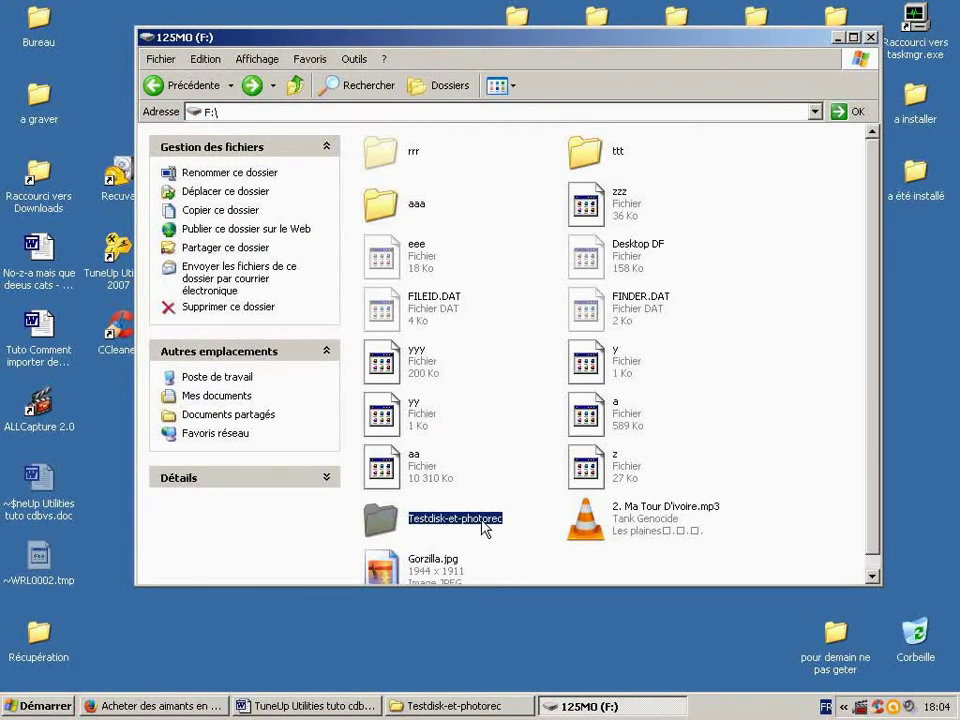
click(482, 522)
text(e)
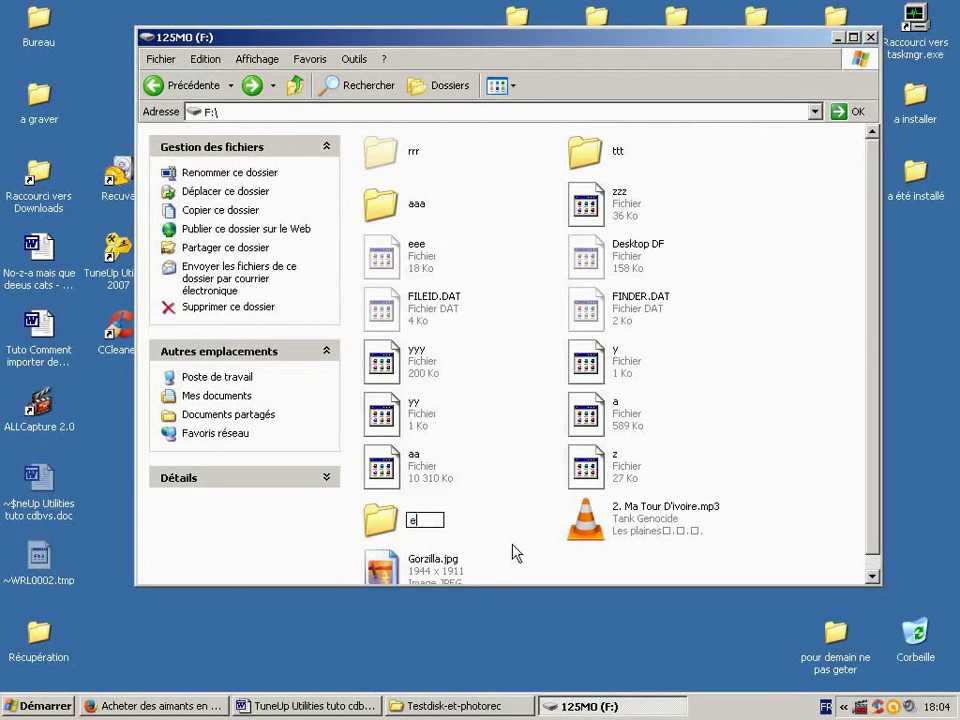
key(Return)
Step: Rename the music file 2. Ma Tour D'ivoire.mp3 as ee, accepting the extension change
click(655, 515)
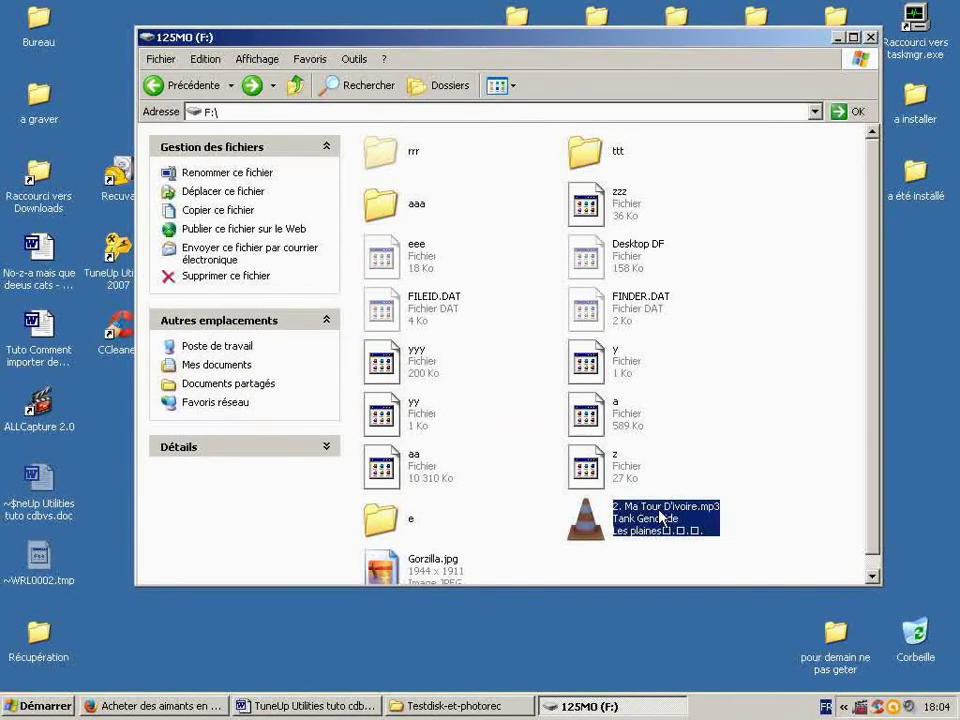
click(660, 517)
text(ee)
key(Return)
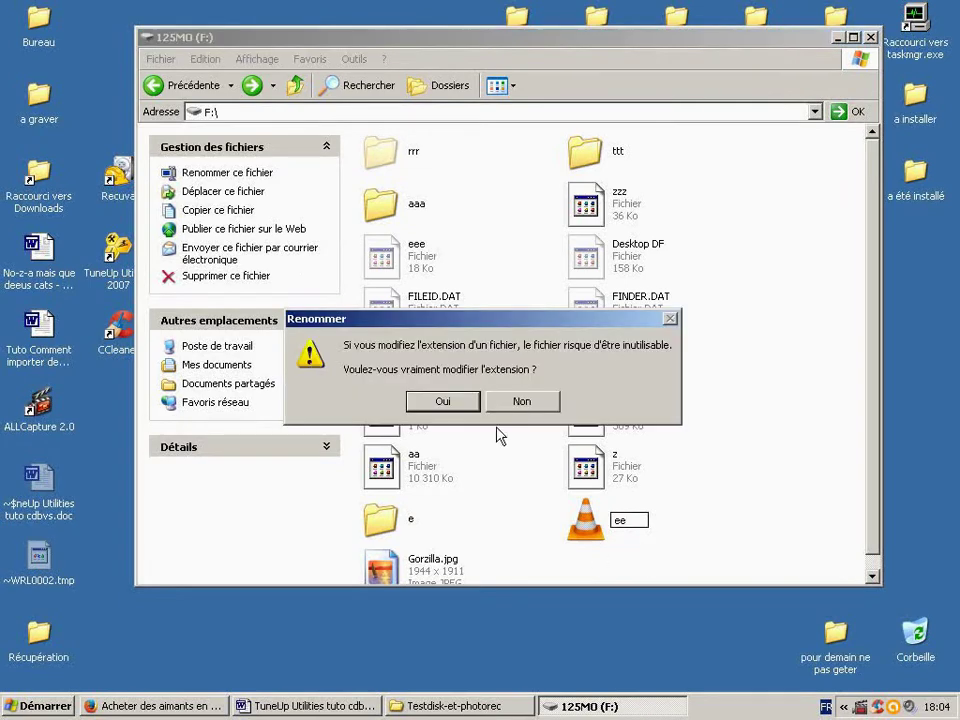
click(466, 408)
Step: Try to rename the image Gorzilla.jpg as eee, accepting the extension change
click(430, 562)
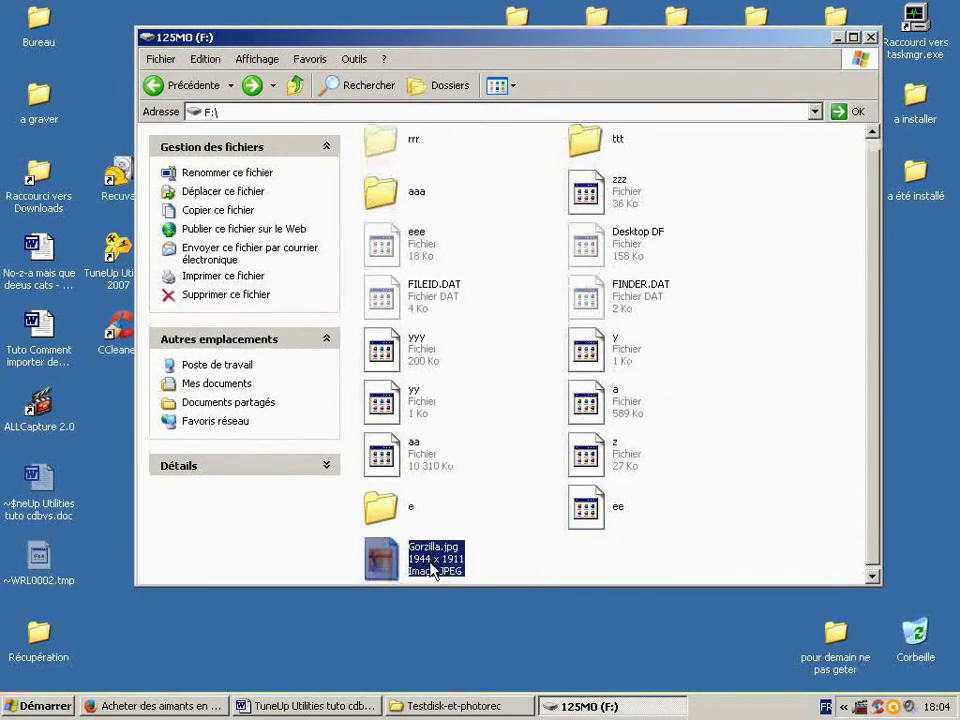
click(431, 562)
text(eee)
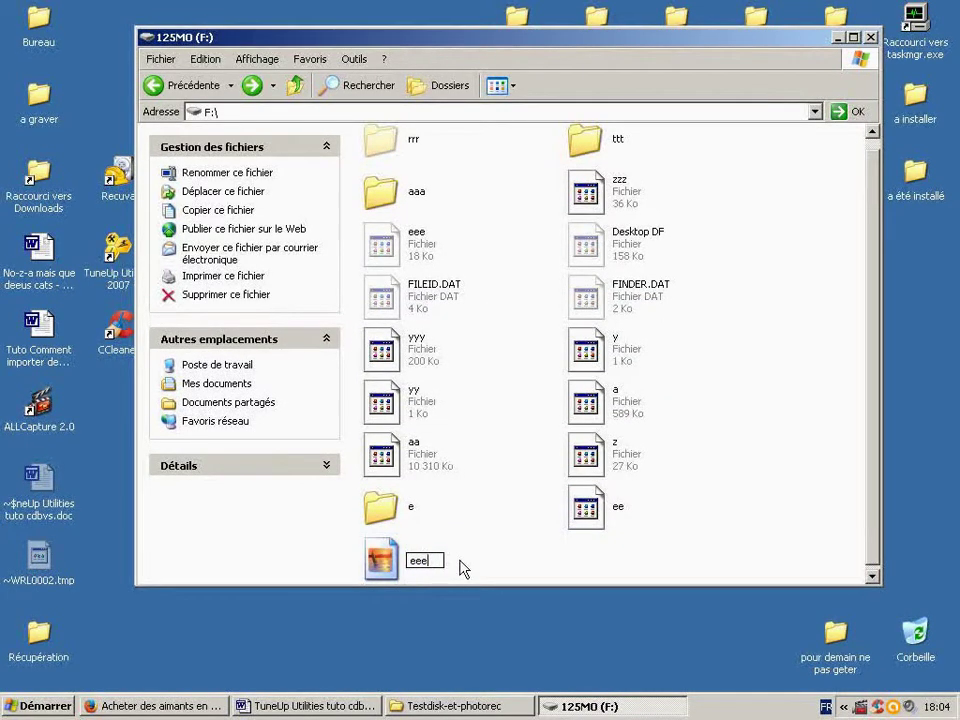
key(Return)
click(463, 403)
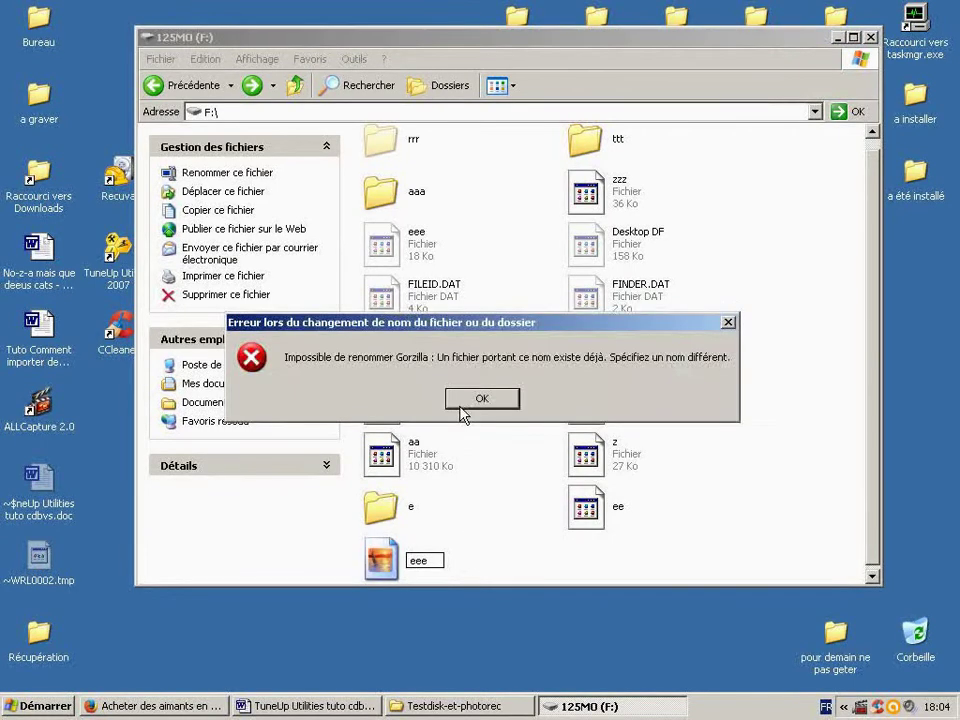
click(480, 396)
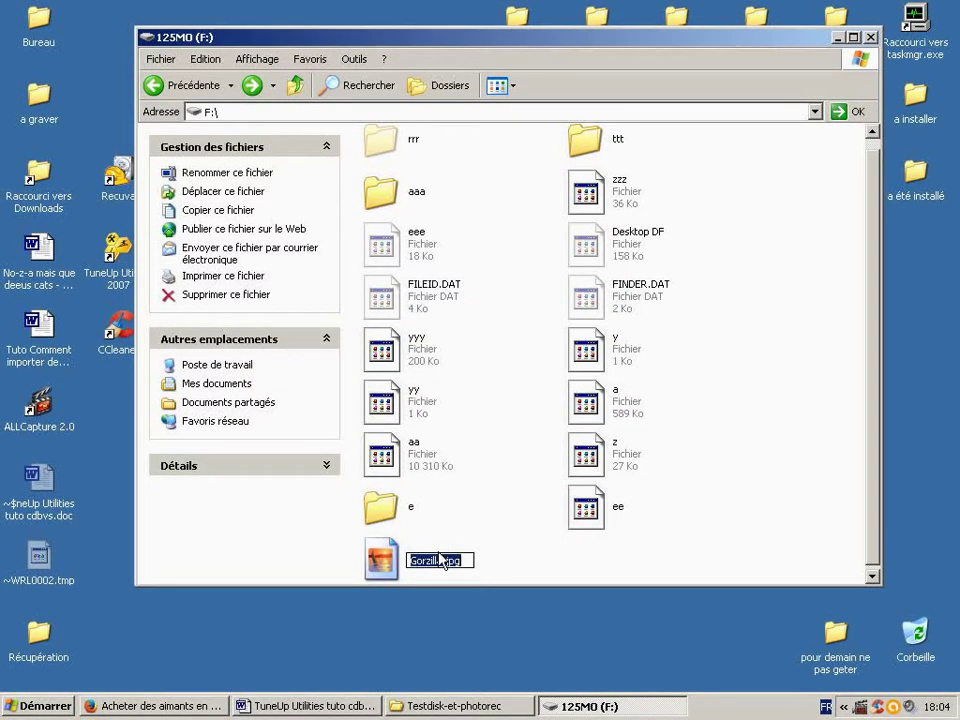
Step: Try to rename the image Gorzilla.jpg as aaa, accepting the extension change
text(aaa)
key(Return)
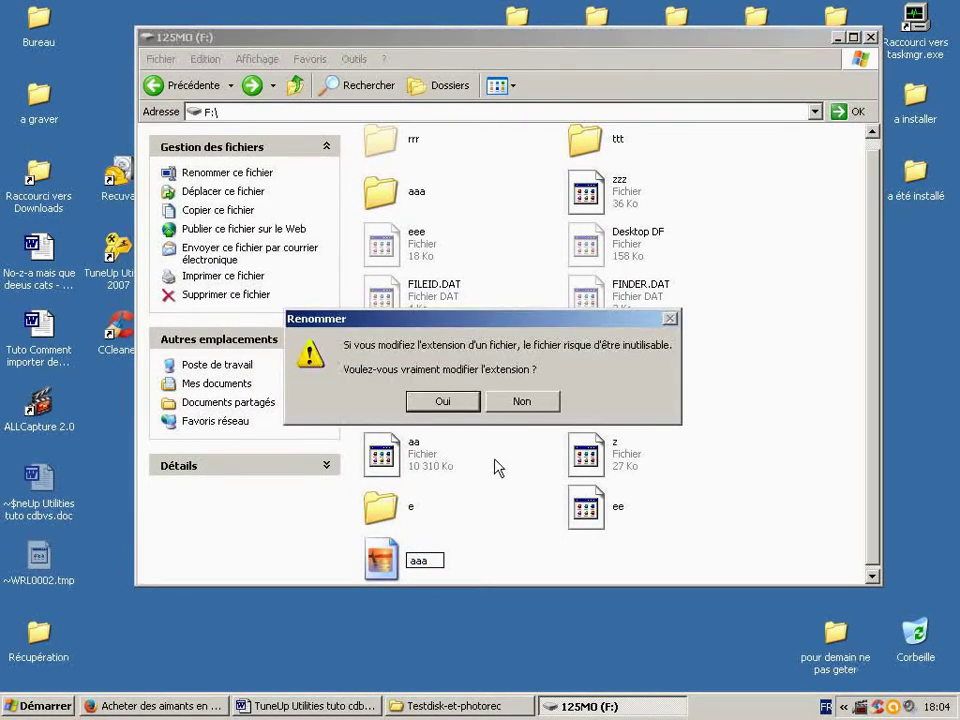
click(462, 404)
click(482, 399)
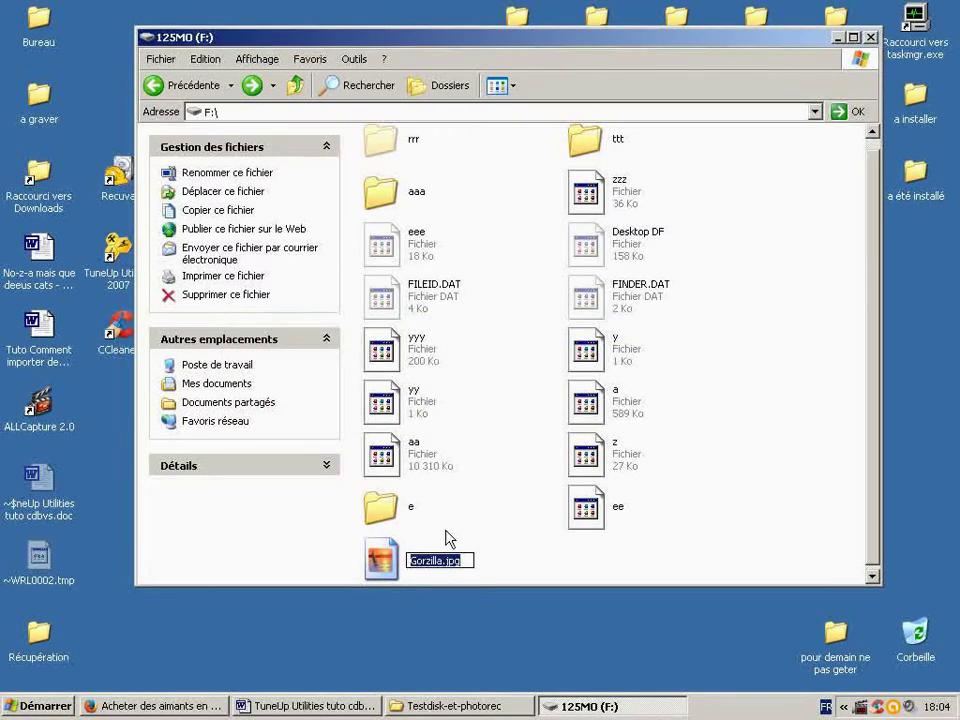
Step: Try to rename the image Gorzilla.jpg as a, accepting the extension change
text(a)
key(Return)
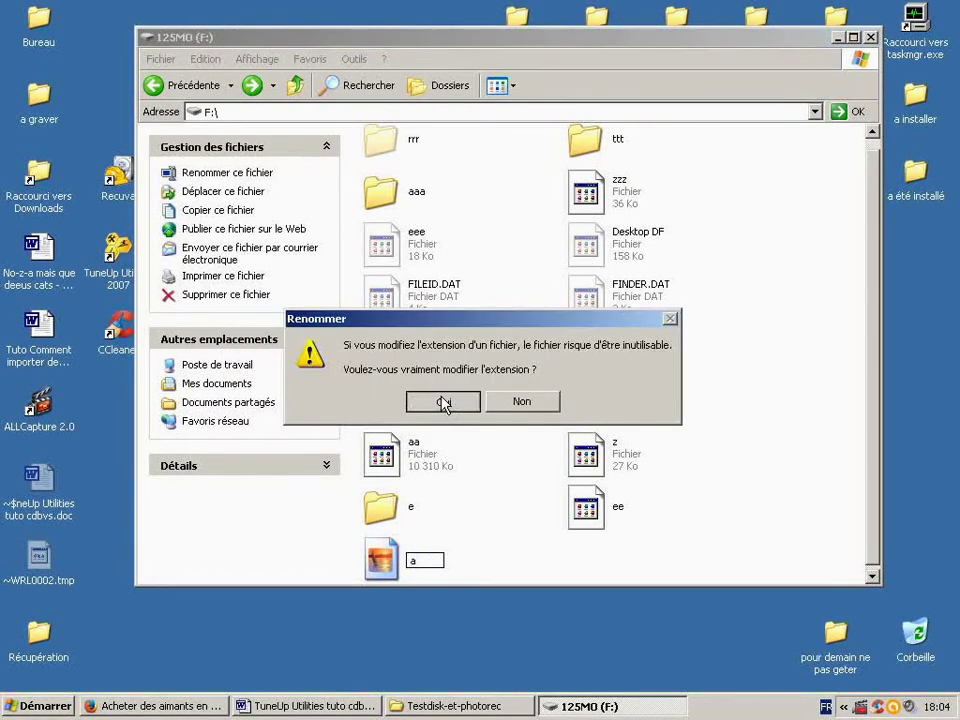
click(443, 402)
click(476, 402)
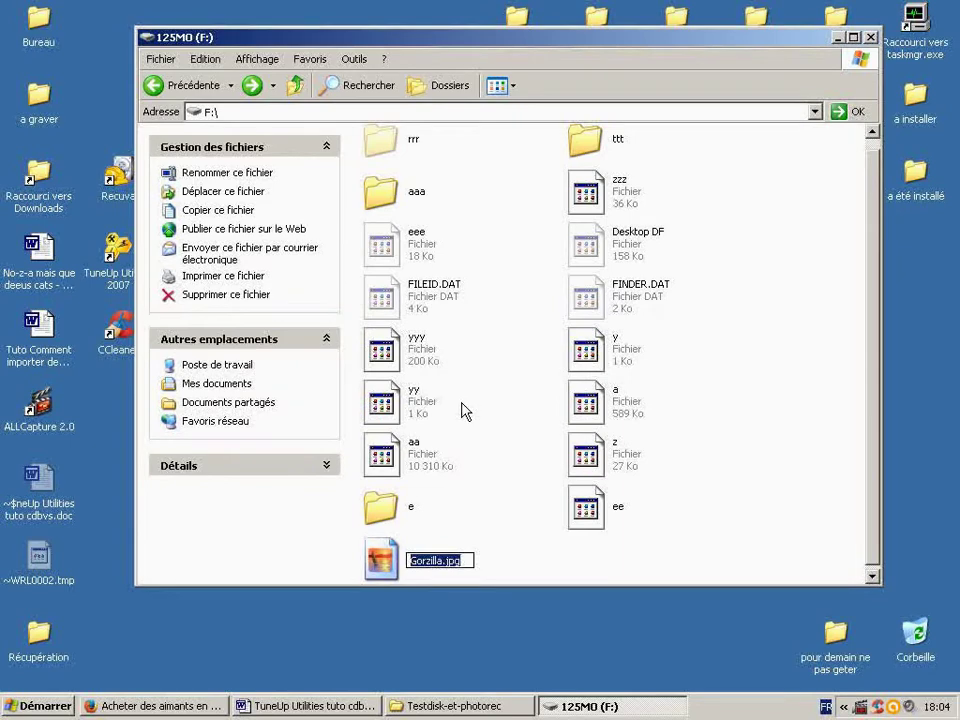
Step: Rename the image Gorzilla.jpg as s, without an extension, accepting the extension change
text(s)
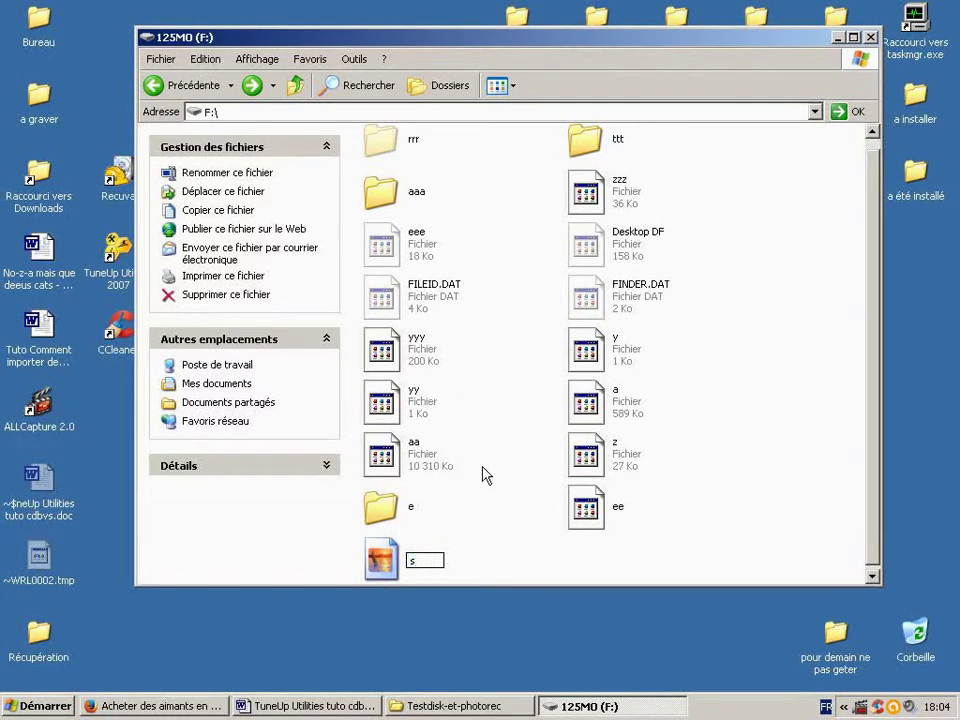
key(Return)
click(452, 402)
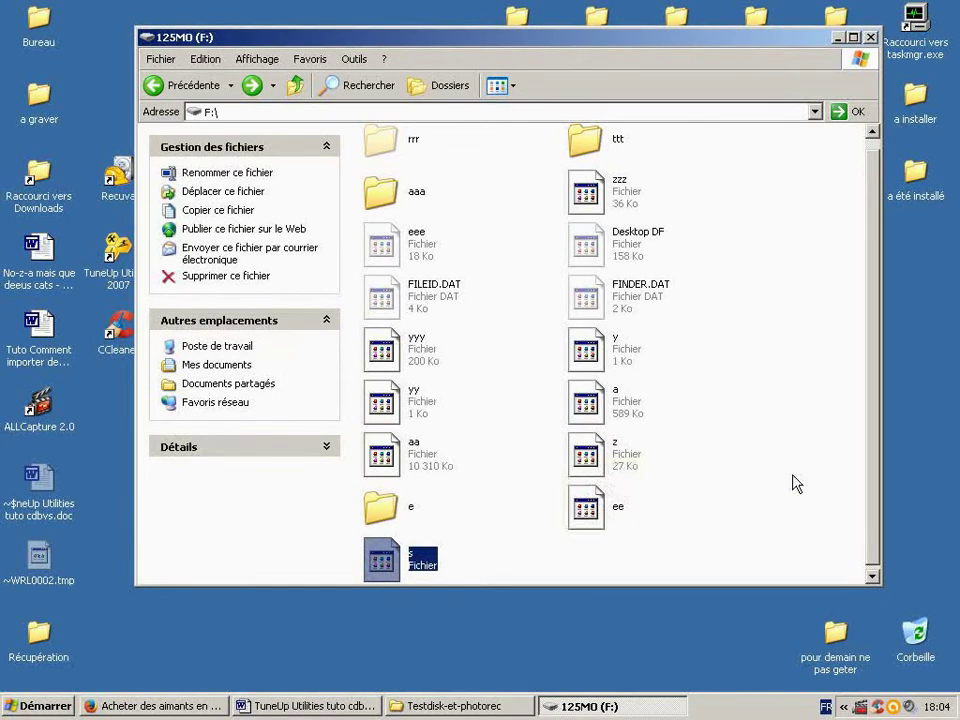
Step: Add the .jpg extension to the file zzz, open the image to check it, and close the viewer
key(alt+Tab)
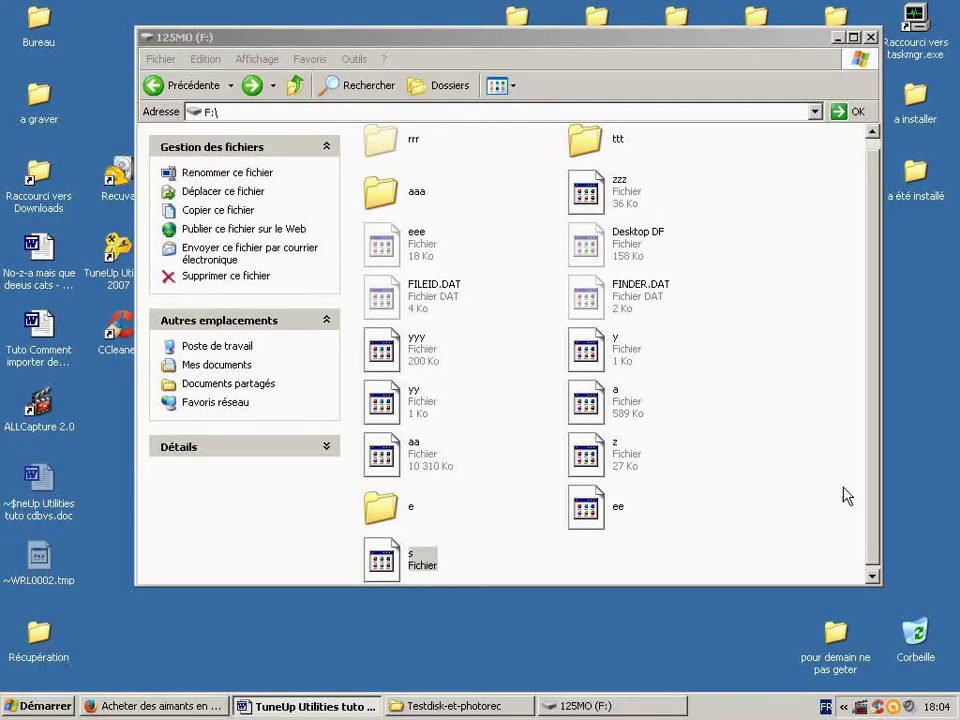
click(620, 190)
click(620, 190)
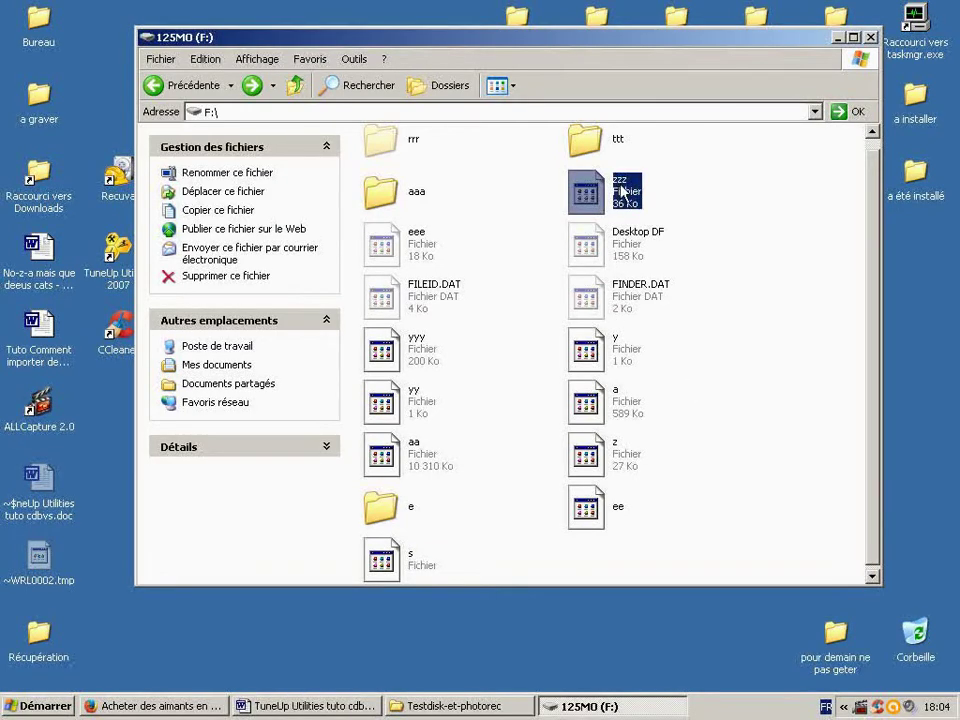
click(625, 192)
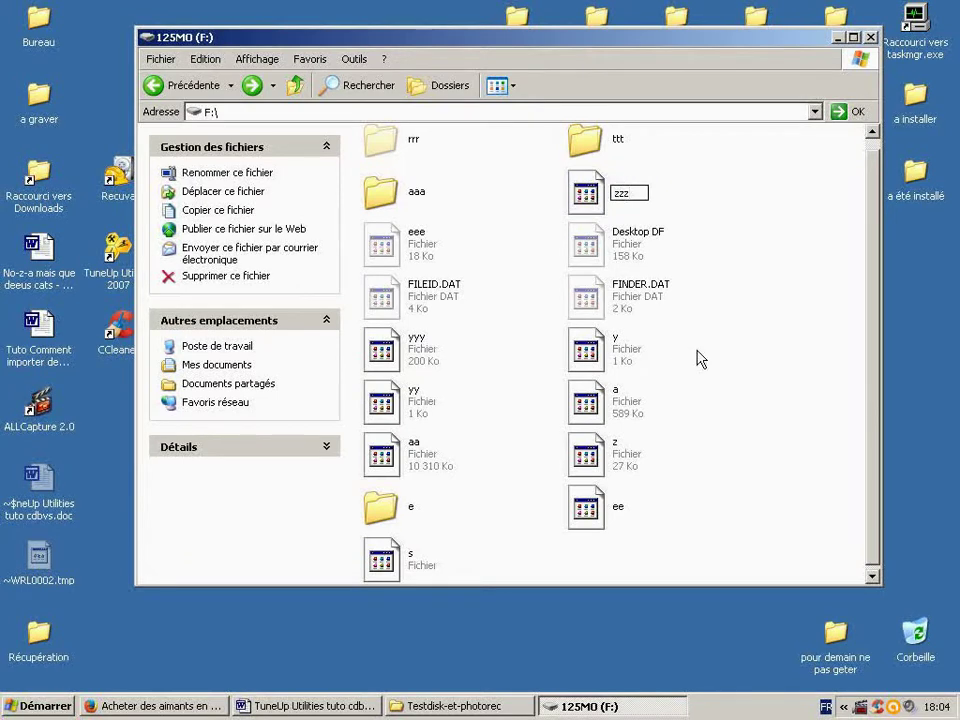
text(.jpg)
key(Return)
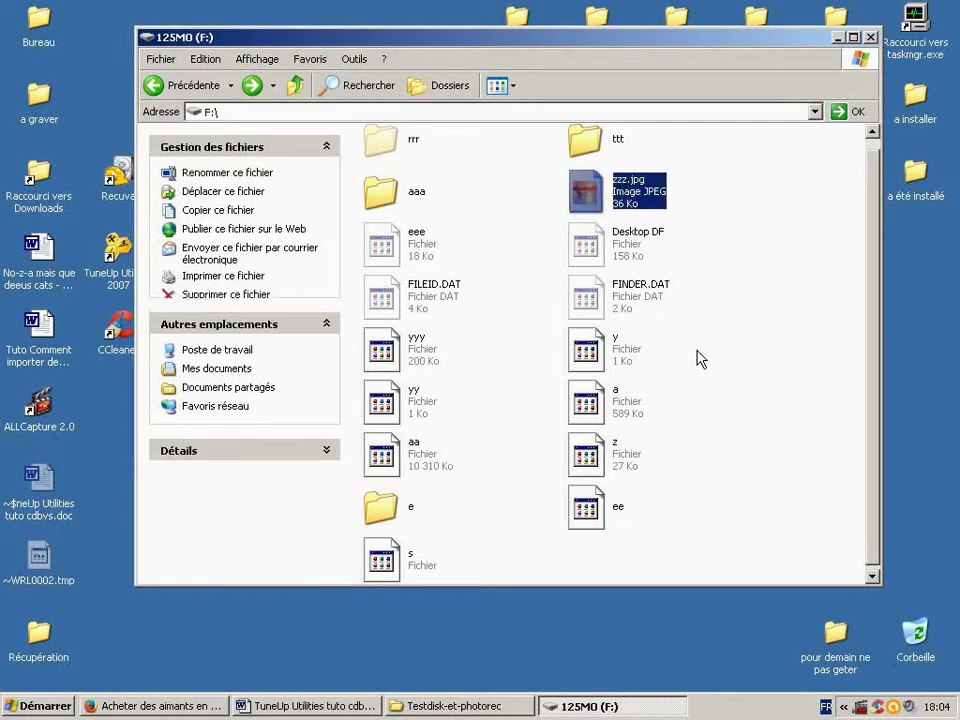
double_click(648, 204)
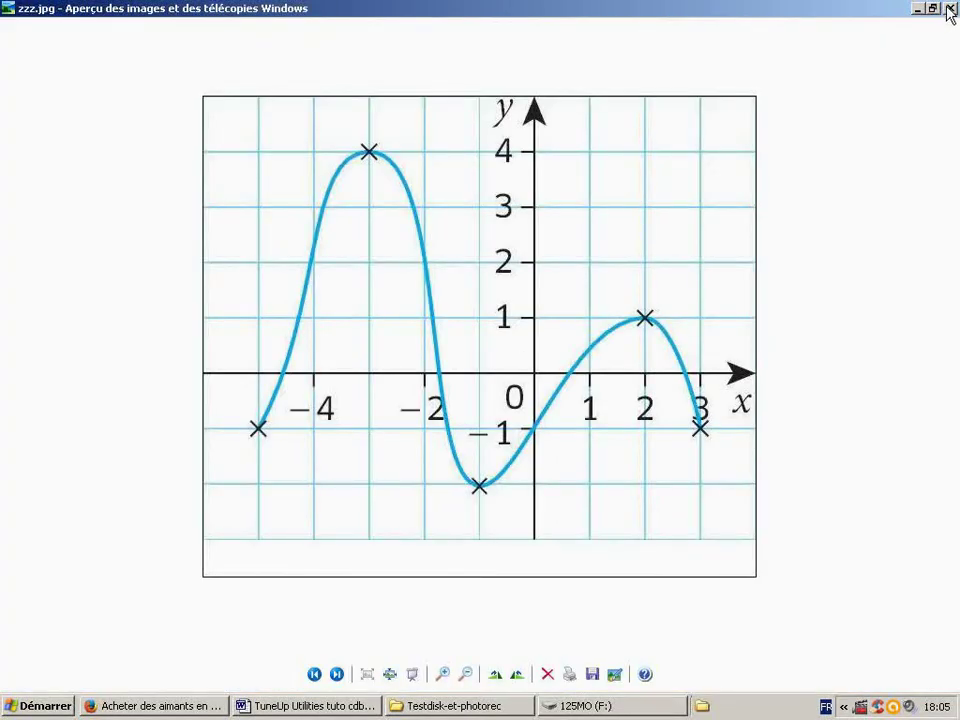
click(950, 9)
Step: Remove the .jpg extension from zzz.jpg, accepting the change, and try opening the file without choosing a program
click(634, 191)
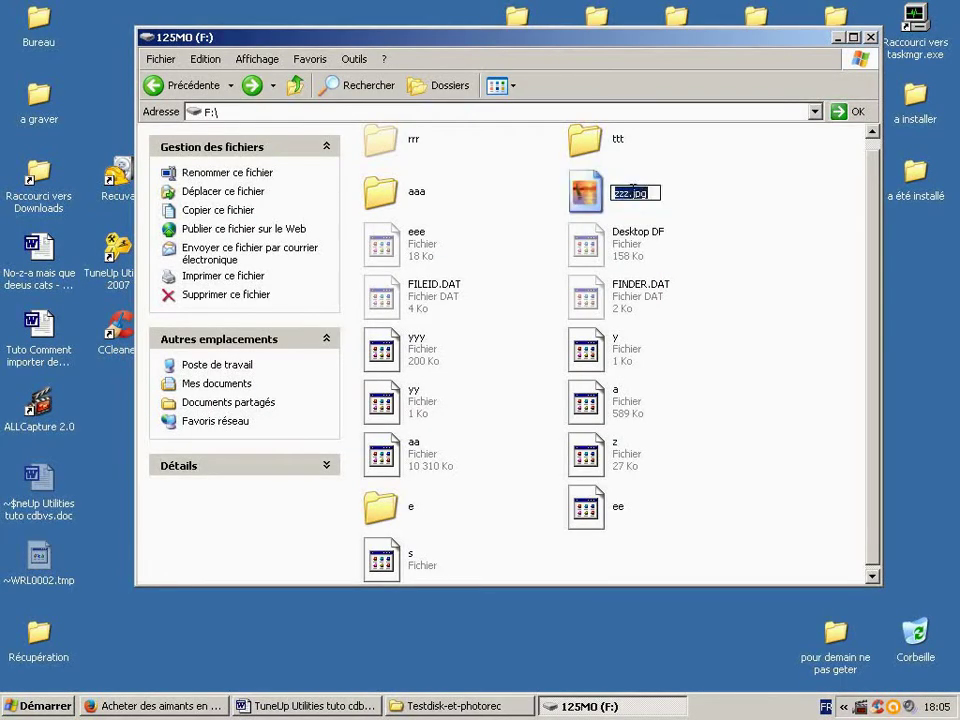
drag(634, 191, 773, 190)
key(Delete)
key(Return)
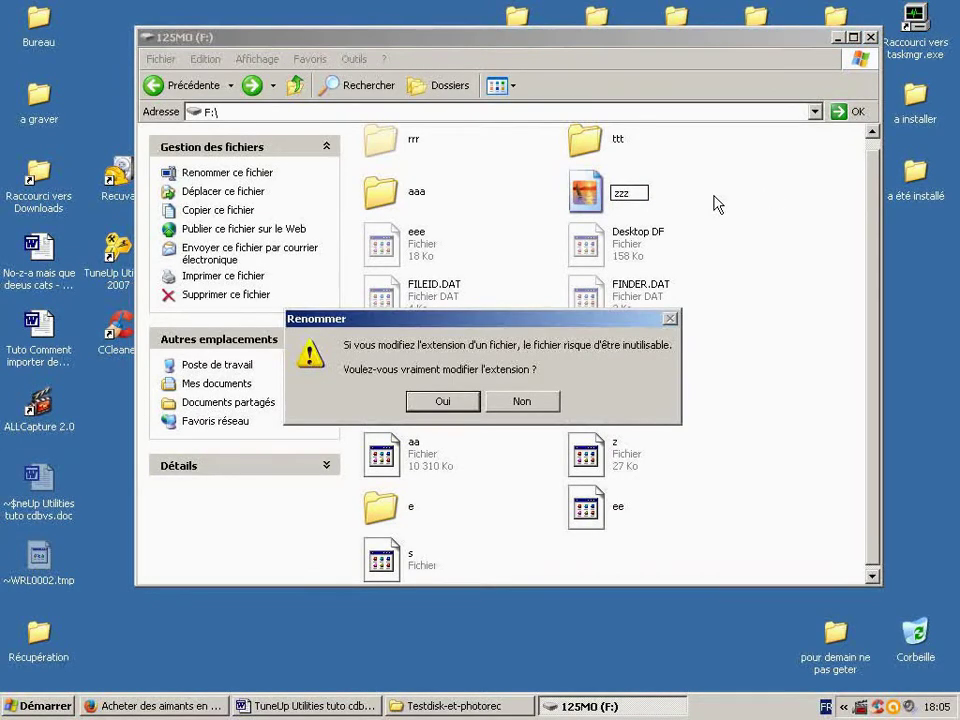
click(444, 402)
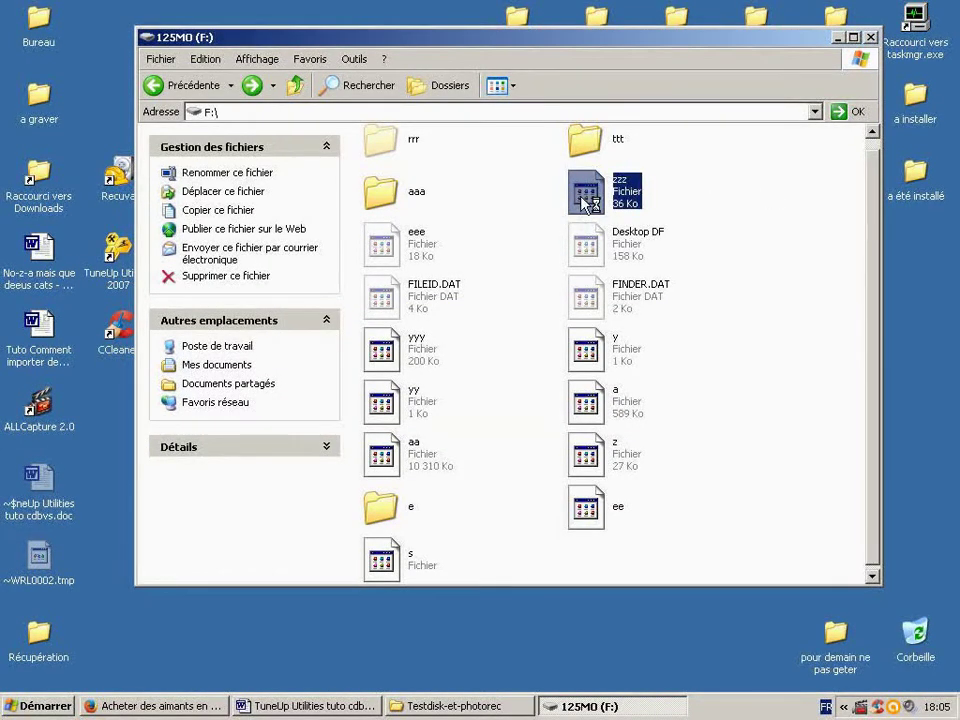
double_click(584, 196)
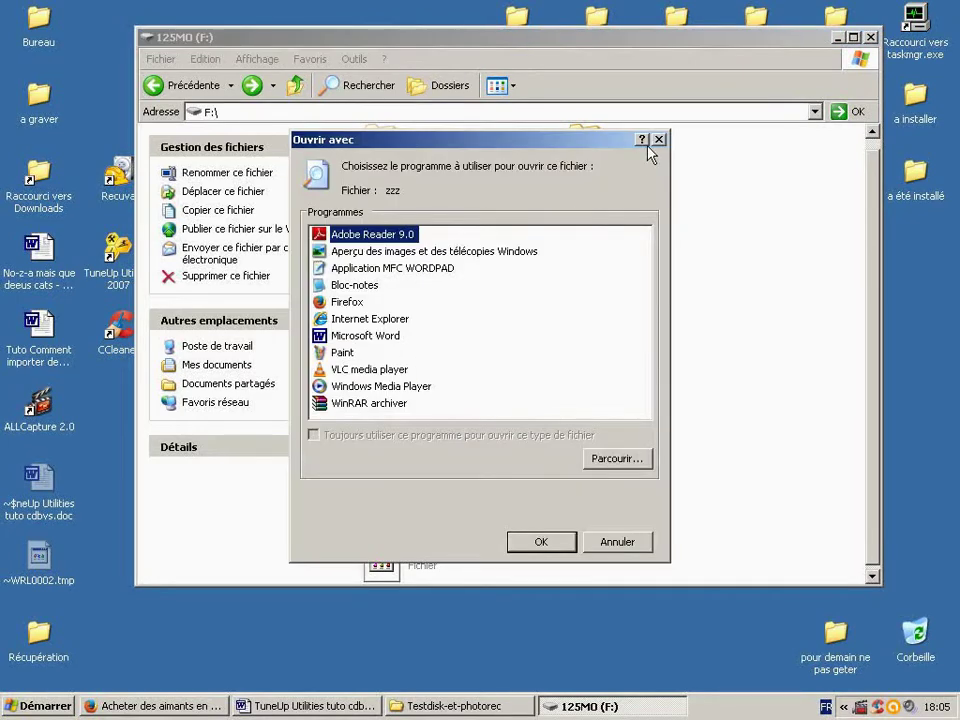
click(659, 145)
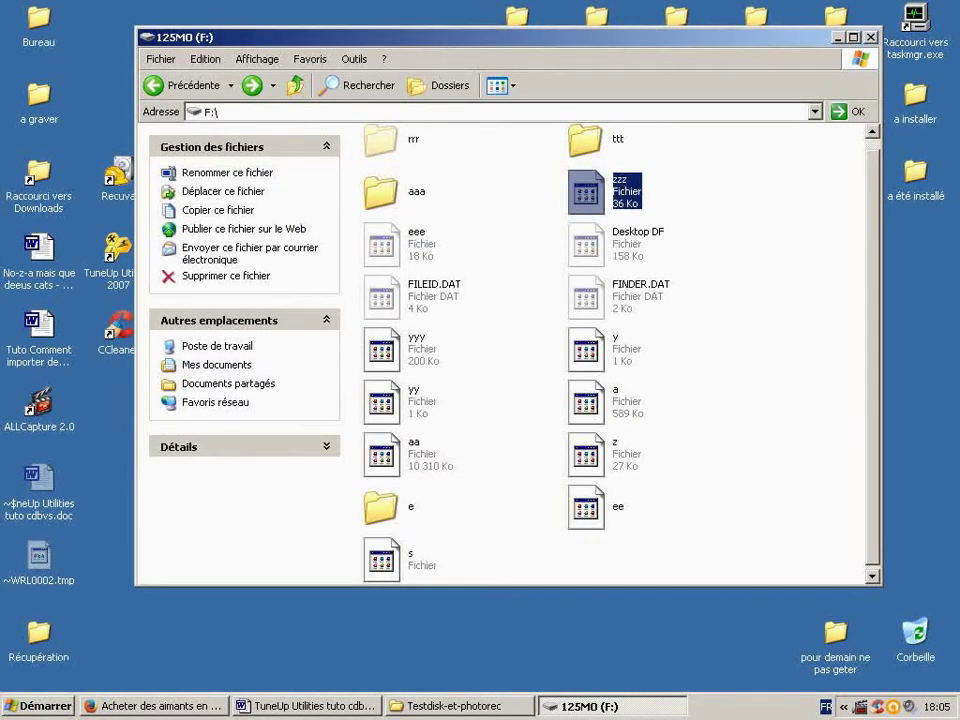
Step: Launch TuneUp Utilities 2007 from the desktop
key(alt+Tab)
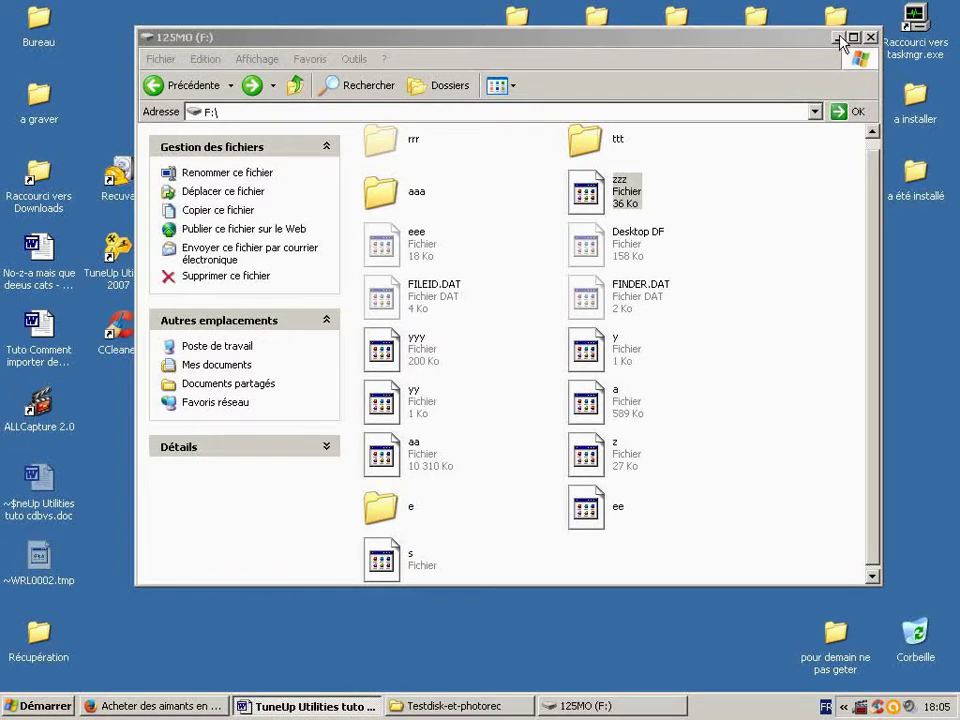
double_click(120, 260)
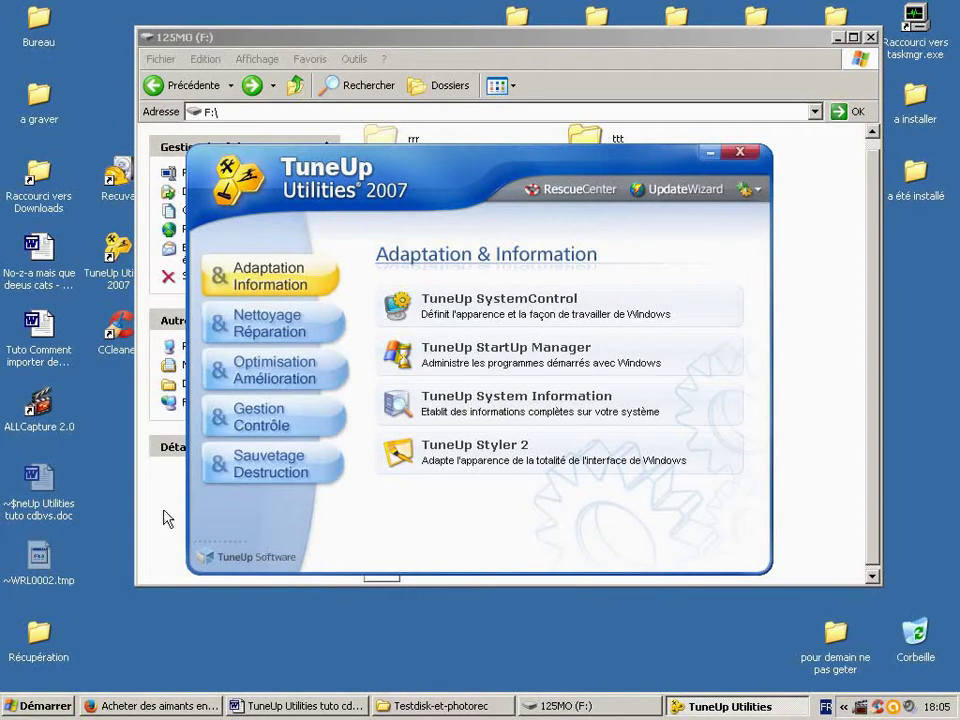
Step: Start TuneUp Shredder from the Sauvetage & Destruction tools and choose Dossiers as the type of item to delete
click(280, 477)
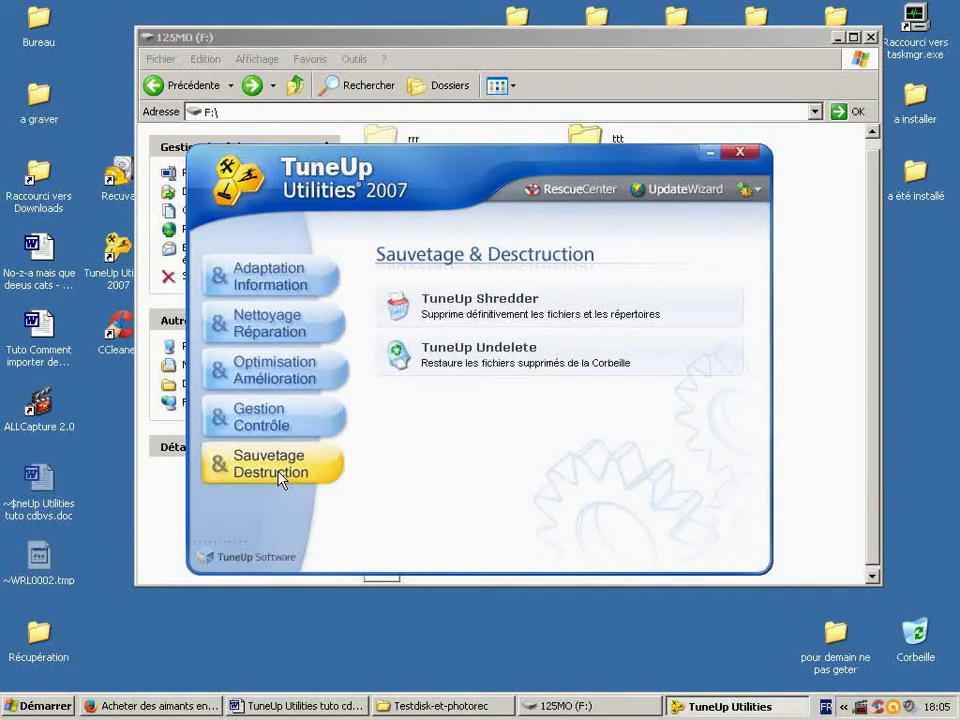
click(478, 309)
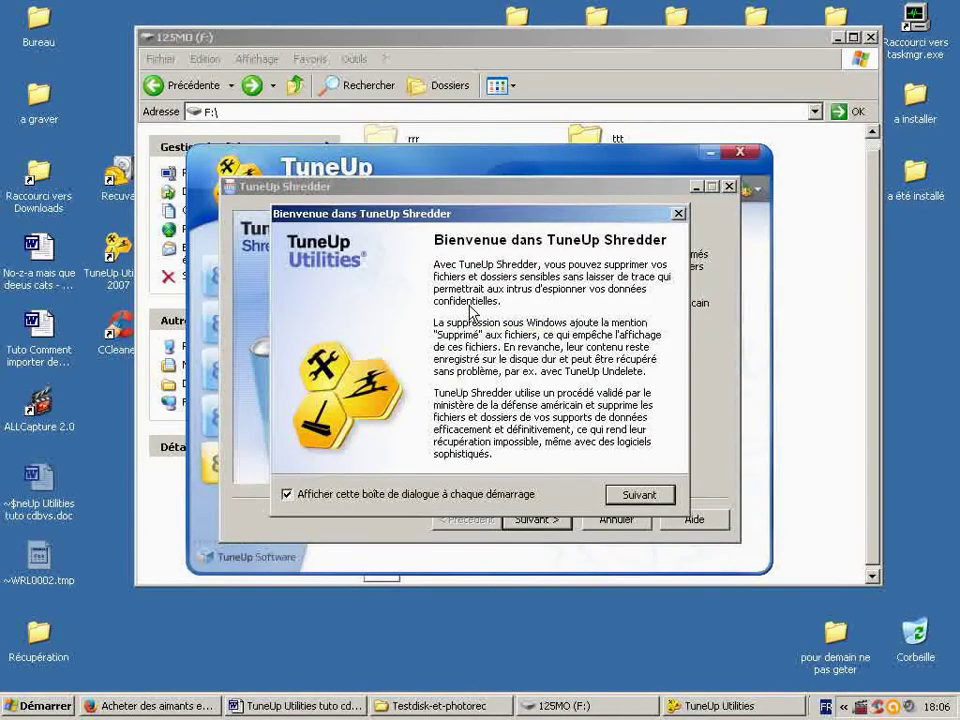
click(638, 495)
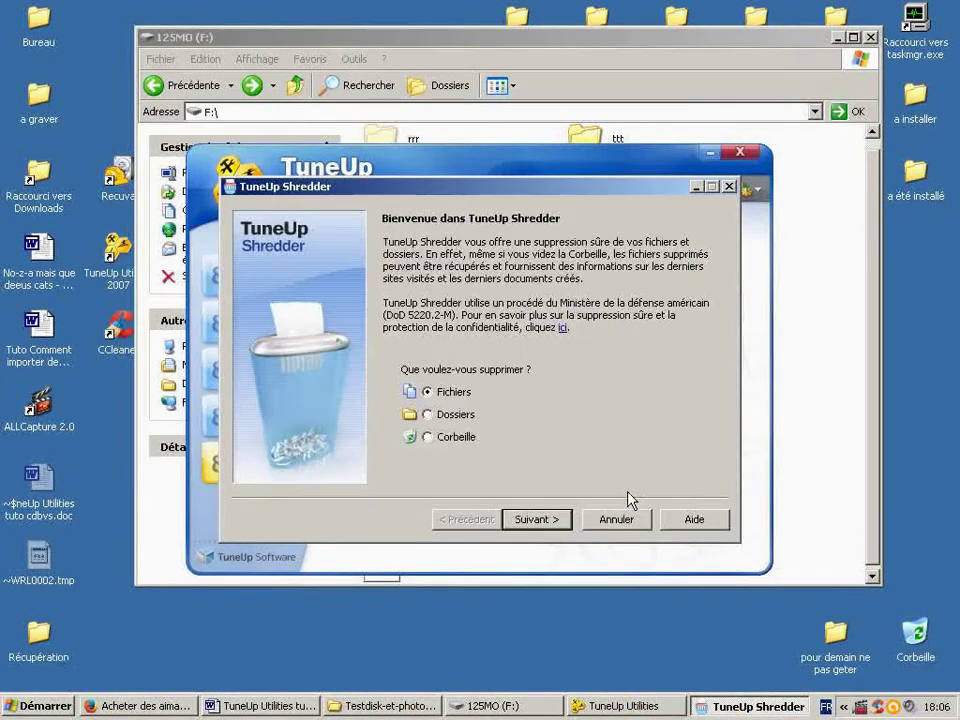
click(437, 416)
click(563, 521)
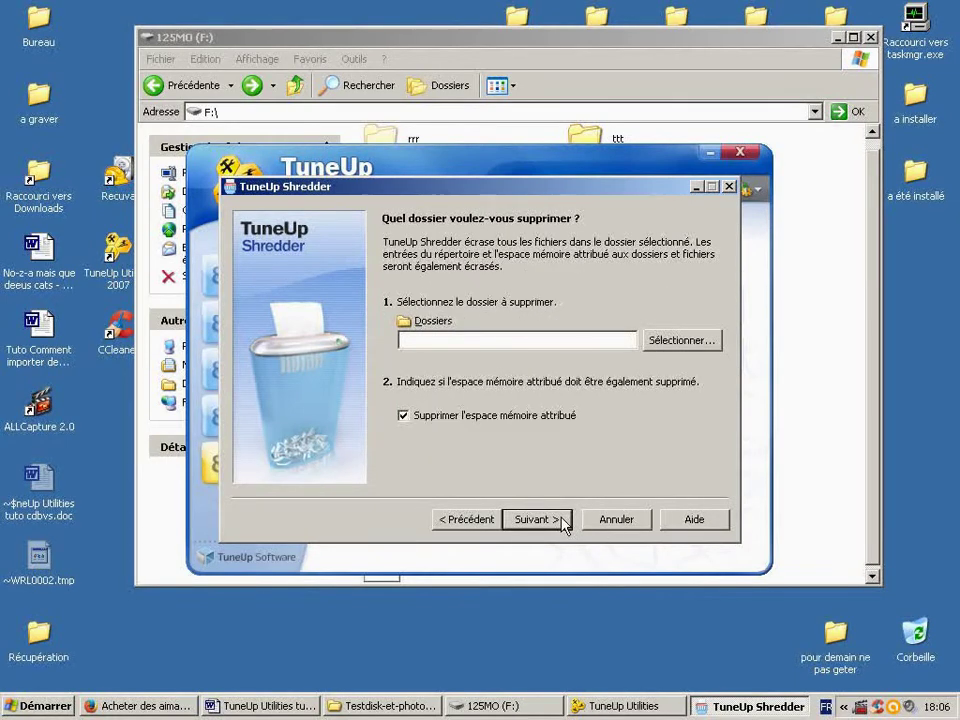
Step: Select the 125MO (F:) drive under Poste de travail as the folder to shred
click(679, 341)
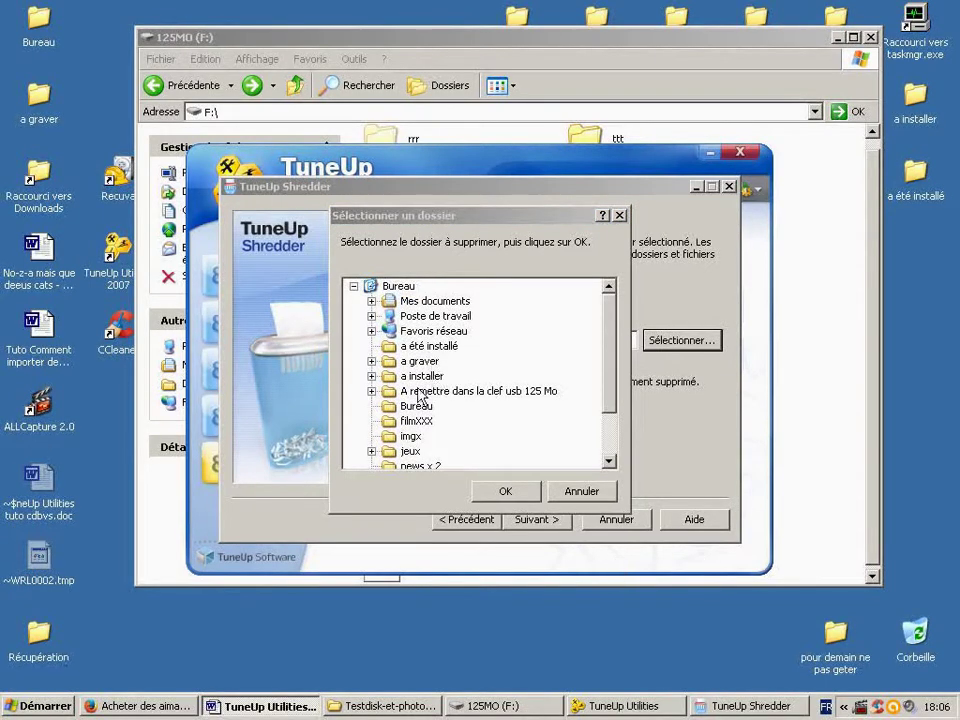
click(371, 316)
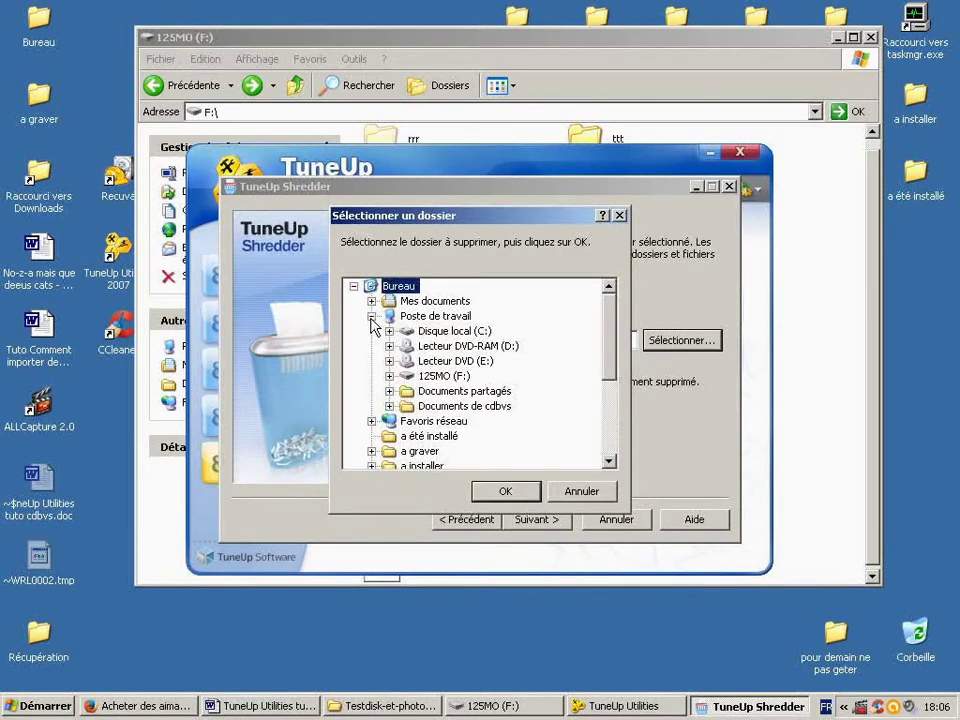
click(410, 376)
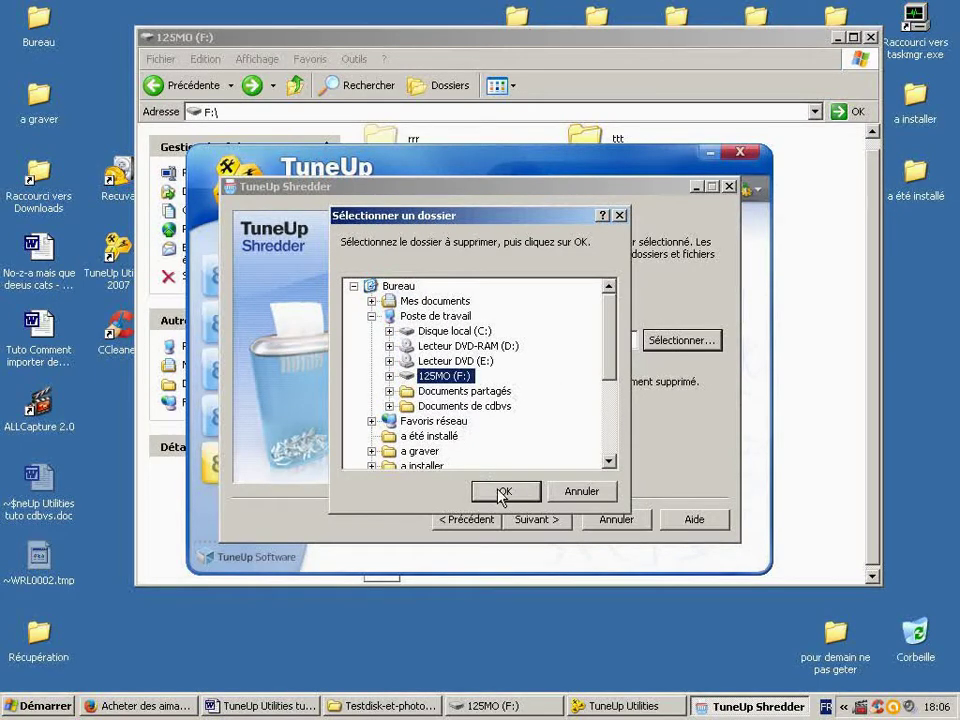
click(501, 491)
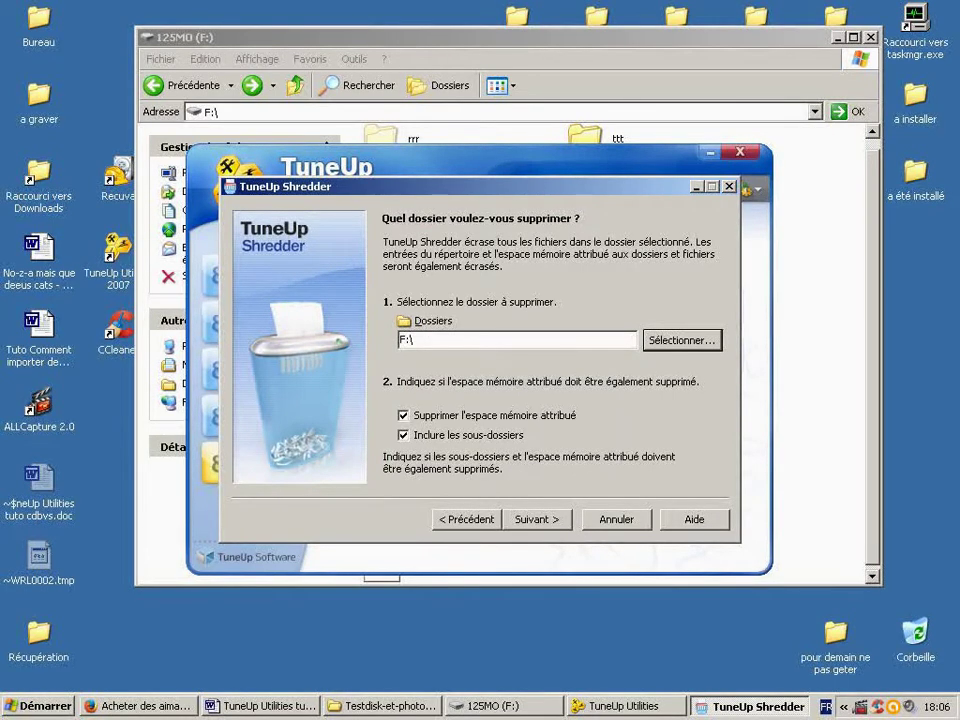
key(alt+Tab)
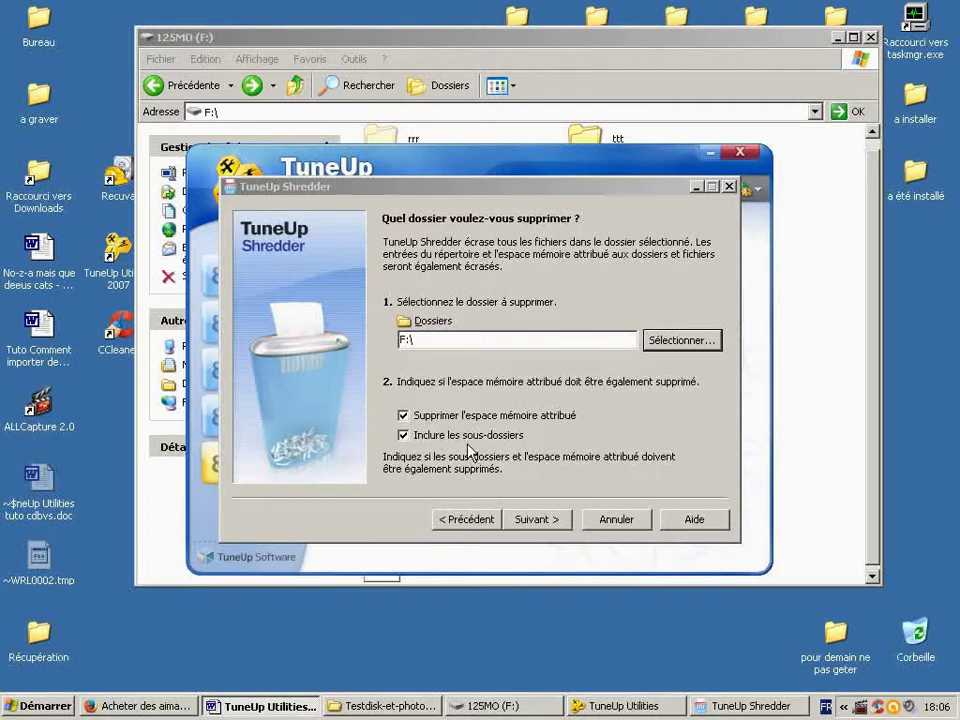
Step: Shred the contents of F:\ with the DoD 5220.22-M method and 3 repeated deletions, and close TuneUp Utilities
click(558, 520)
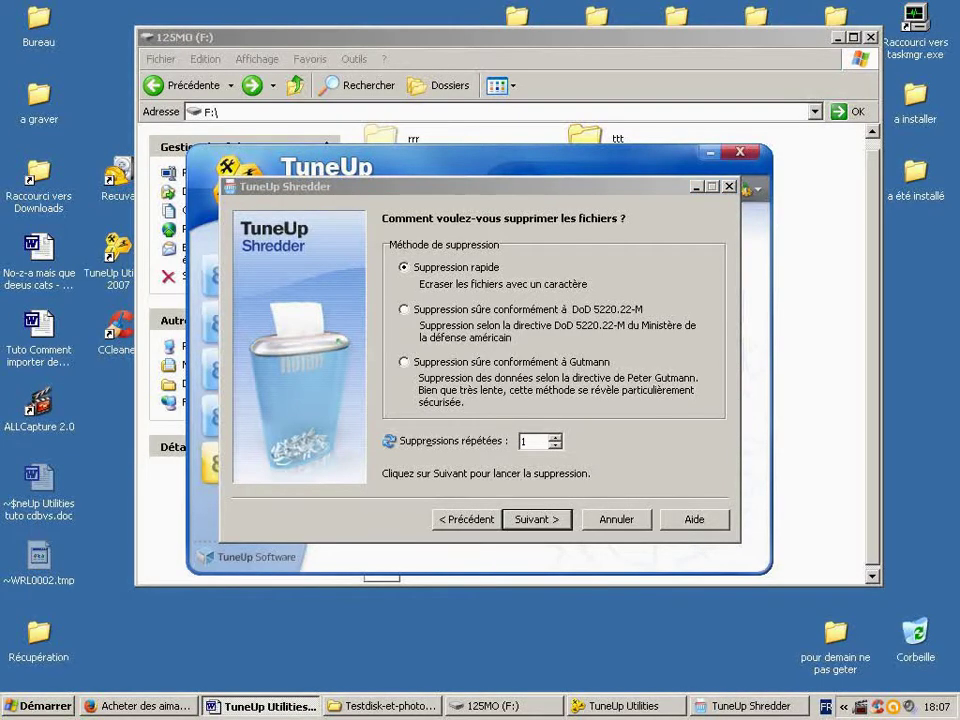
click(458, 310)
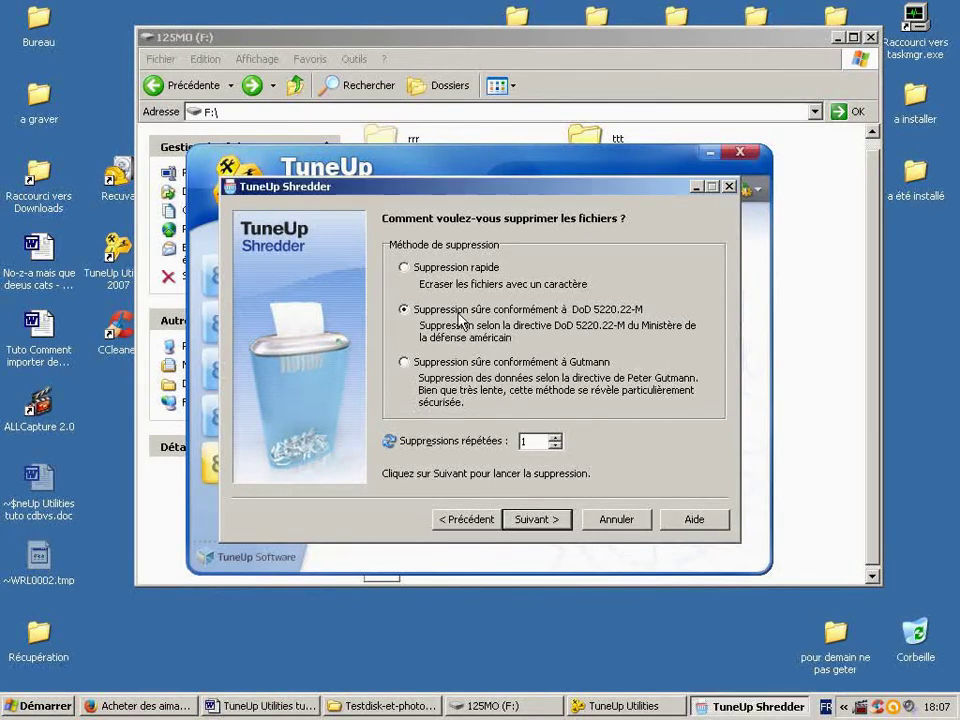
click(557, 437)
click(557, 437)
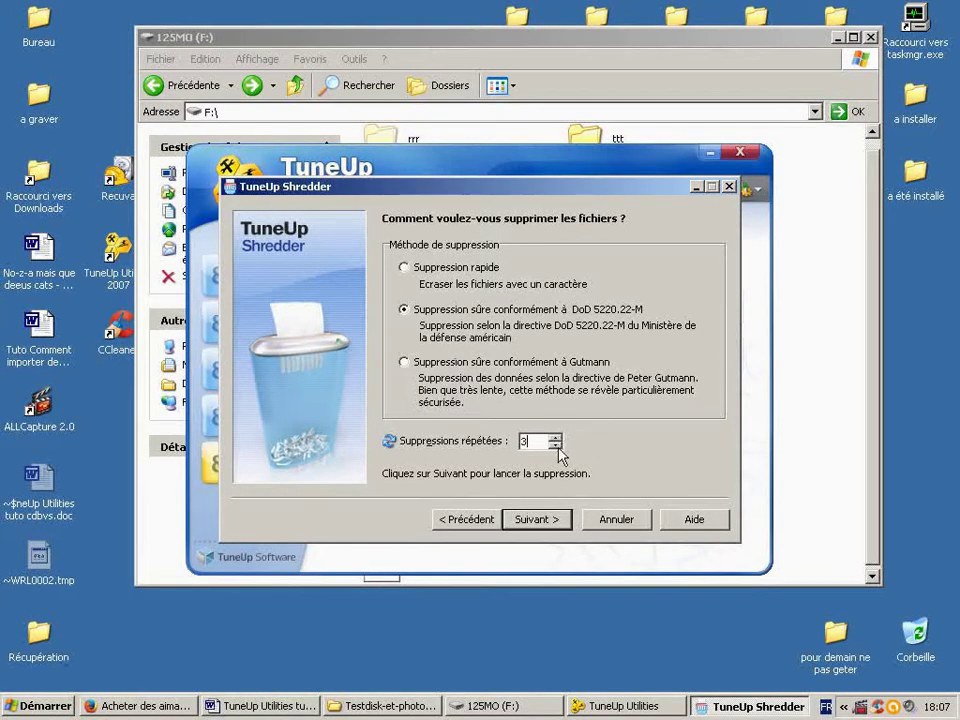
click(550, 522)
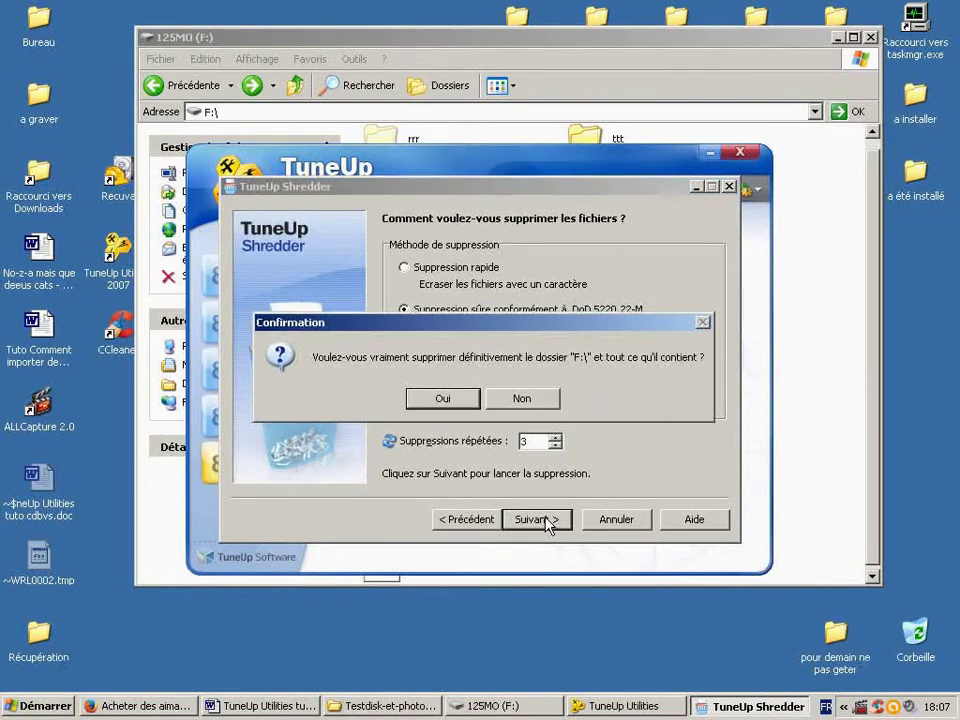
click(443, 399)
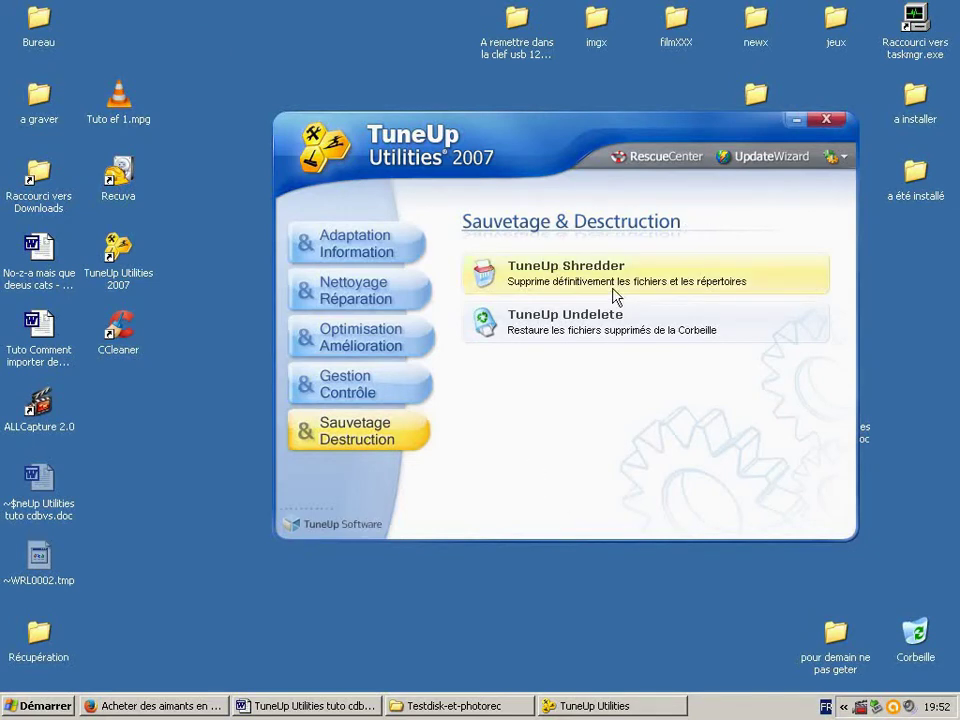
click(829, 122)
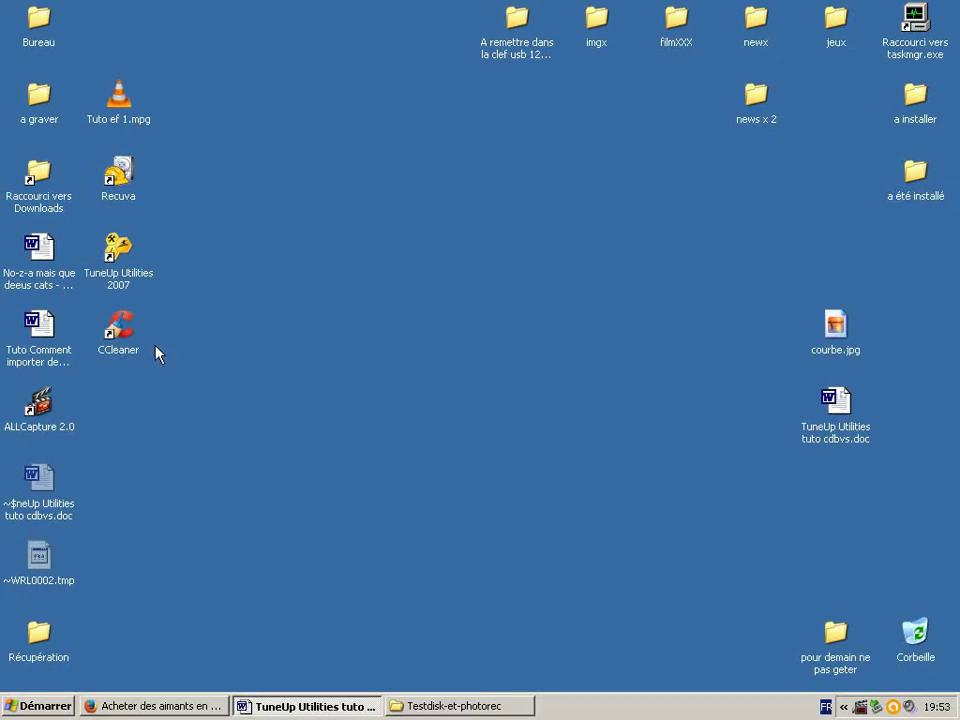
Step: Open CCleaner's Effaceur de disques tool and mark the 125MO (F:) drive for wiping
double_click(118, 332)
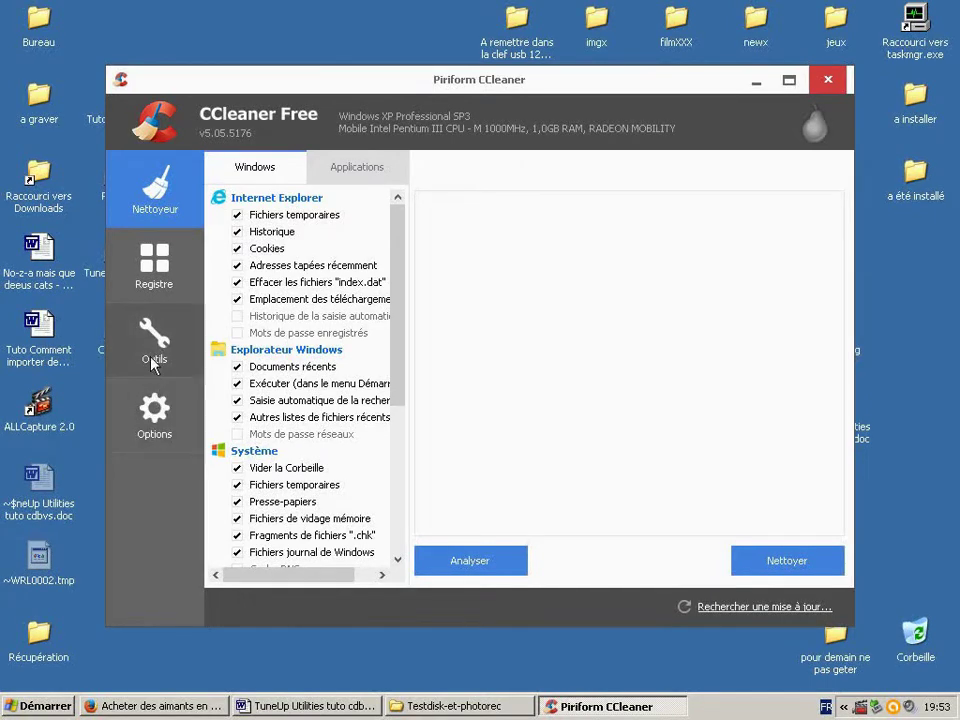
click(158, 345)
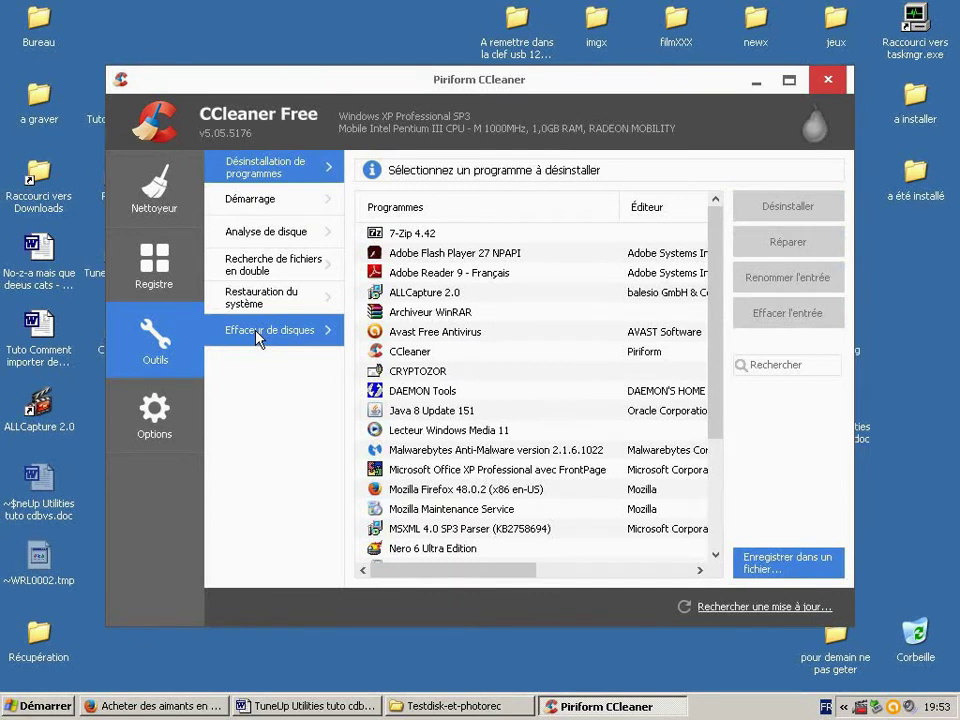
click(258, 338)
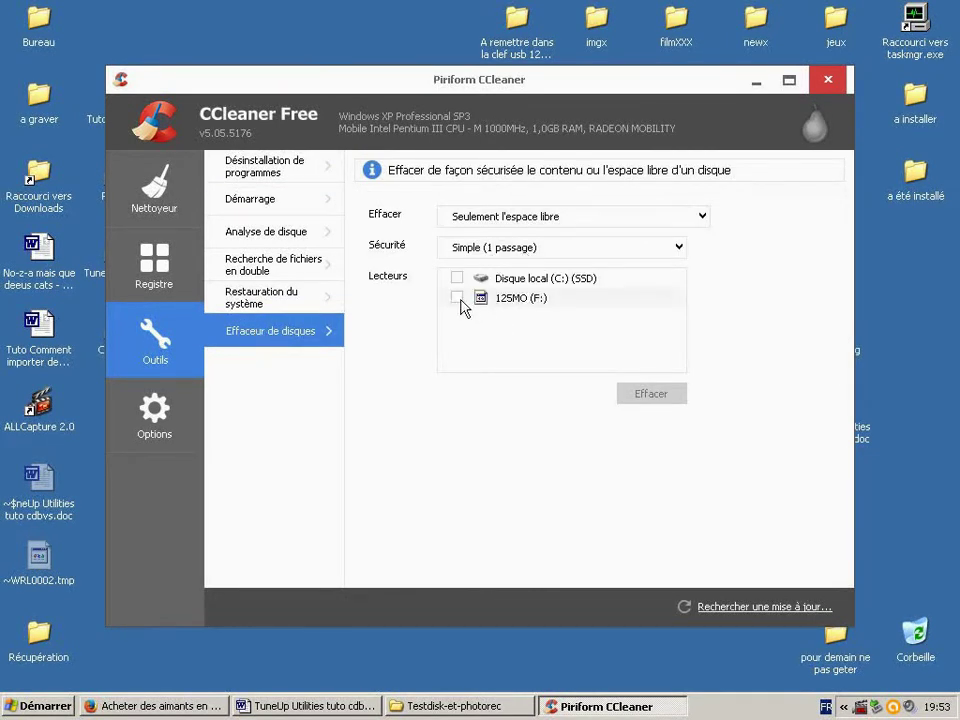
click(460, 300)
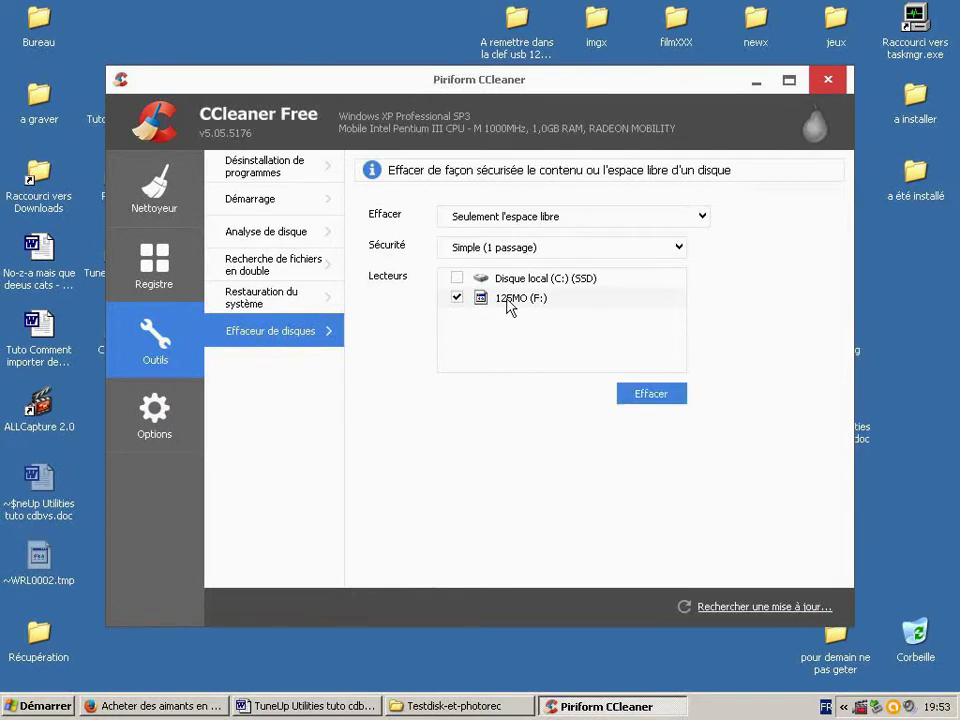
Step: Set the wipe to Tout le lecteur with the security level Suppression avancée (3 passages)
click(575, 217)
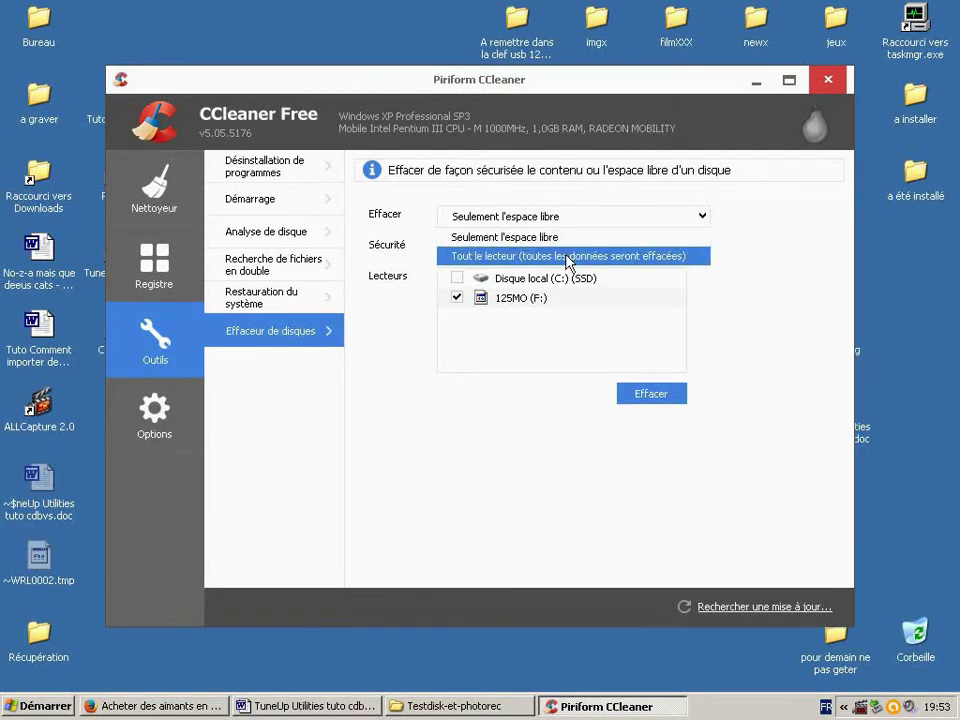
click(568, 258)
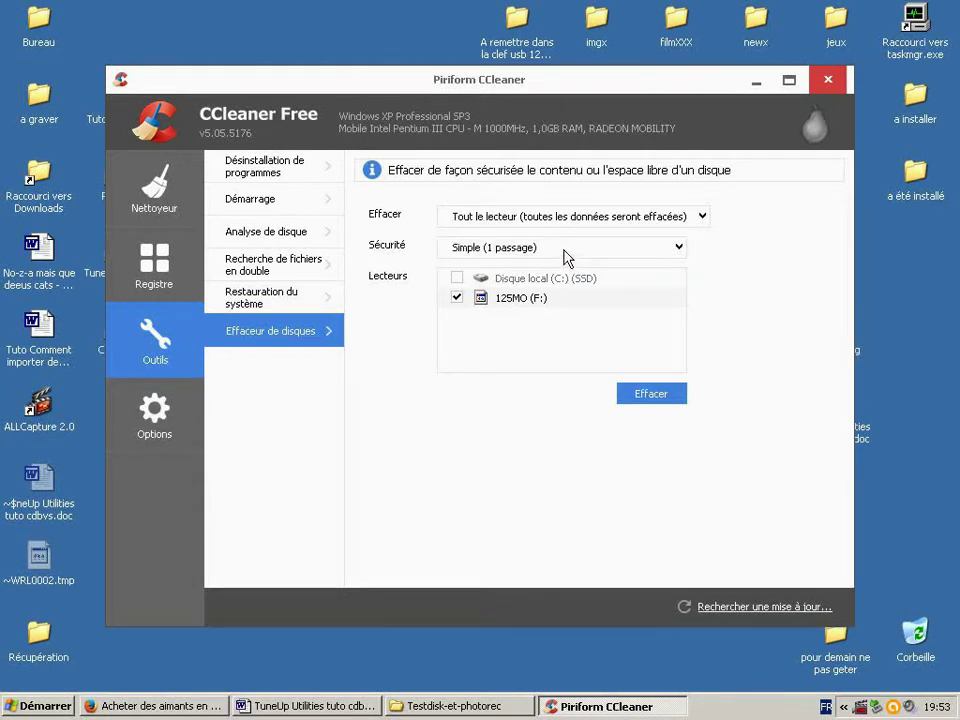
click(568, 250)
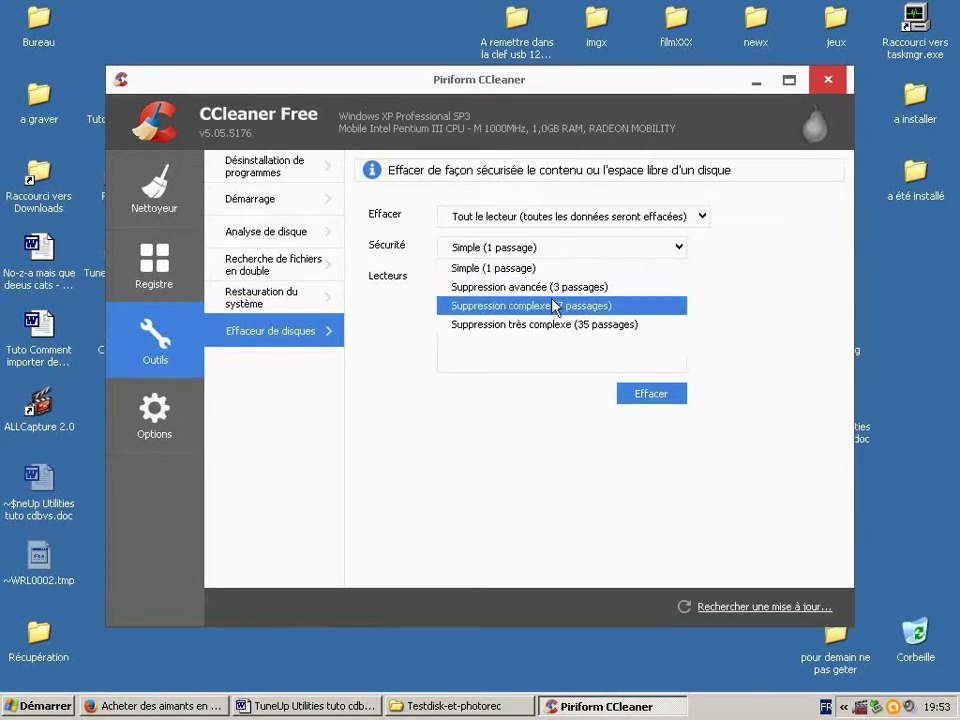
click(557, 287)
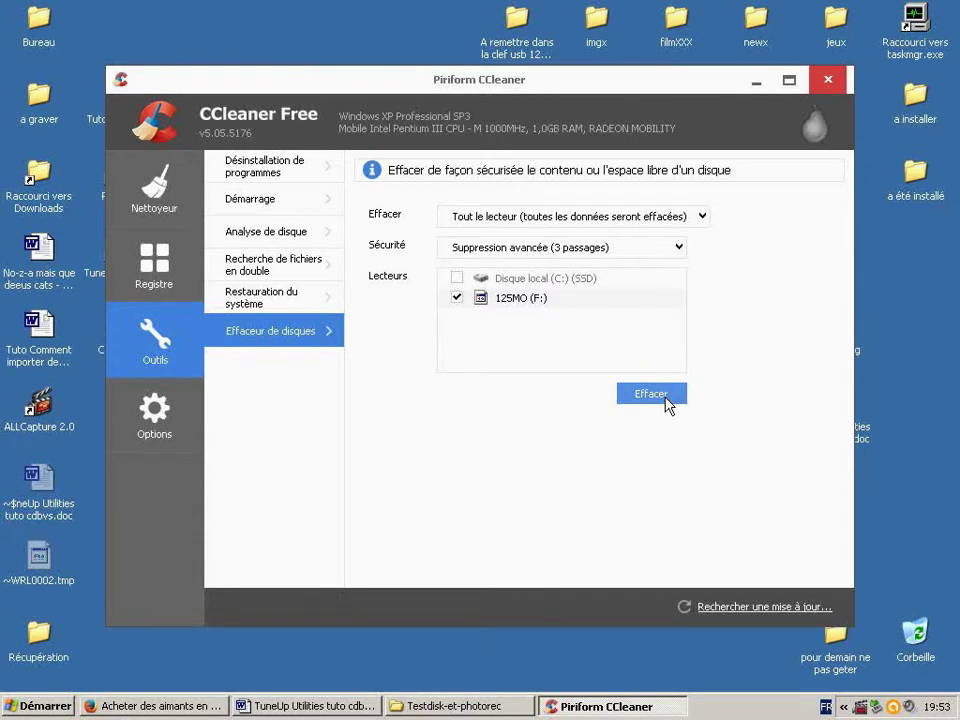
Step: Wipe the selected drive, confirming with the word ERASE, and close CCleaner
click(664, 399)
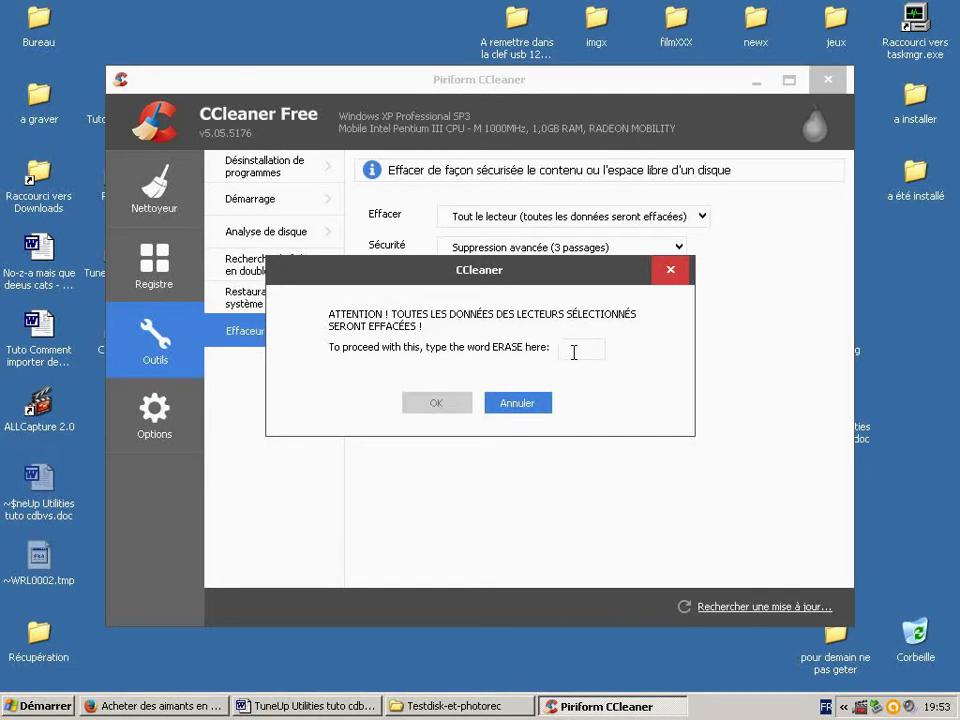
text(ERASE)
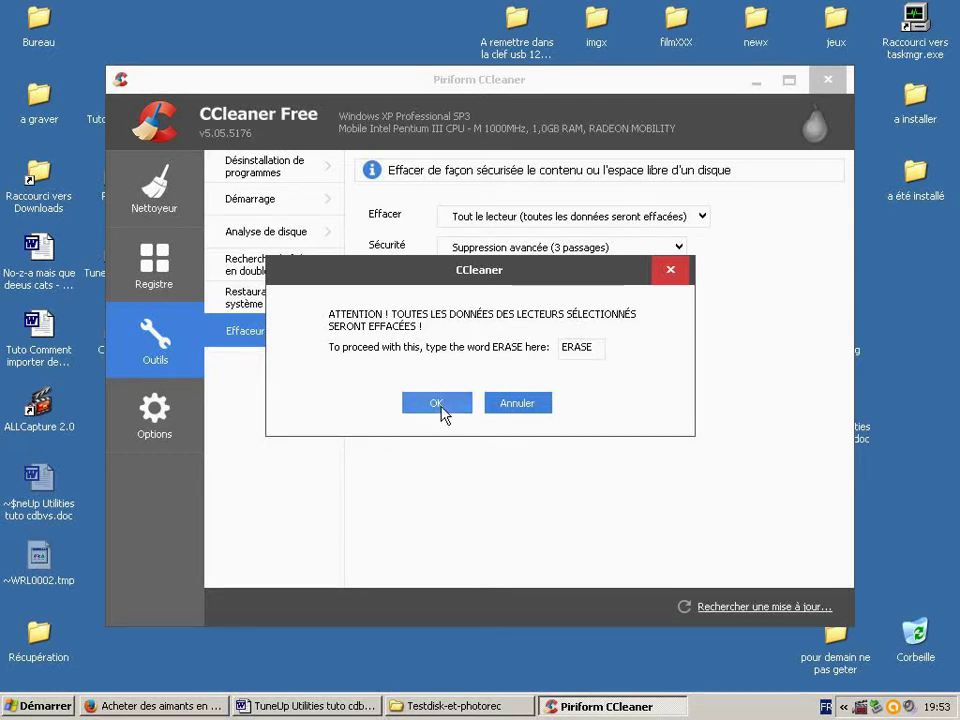
click(437, 403)
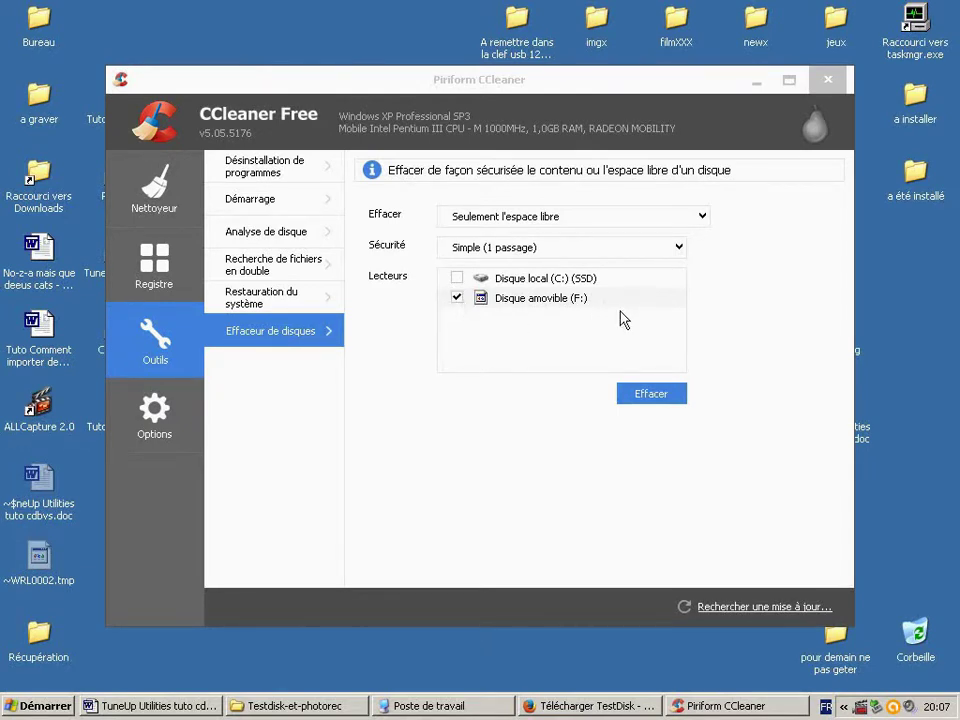
click(828, 82)
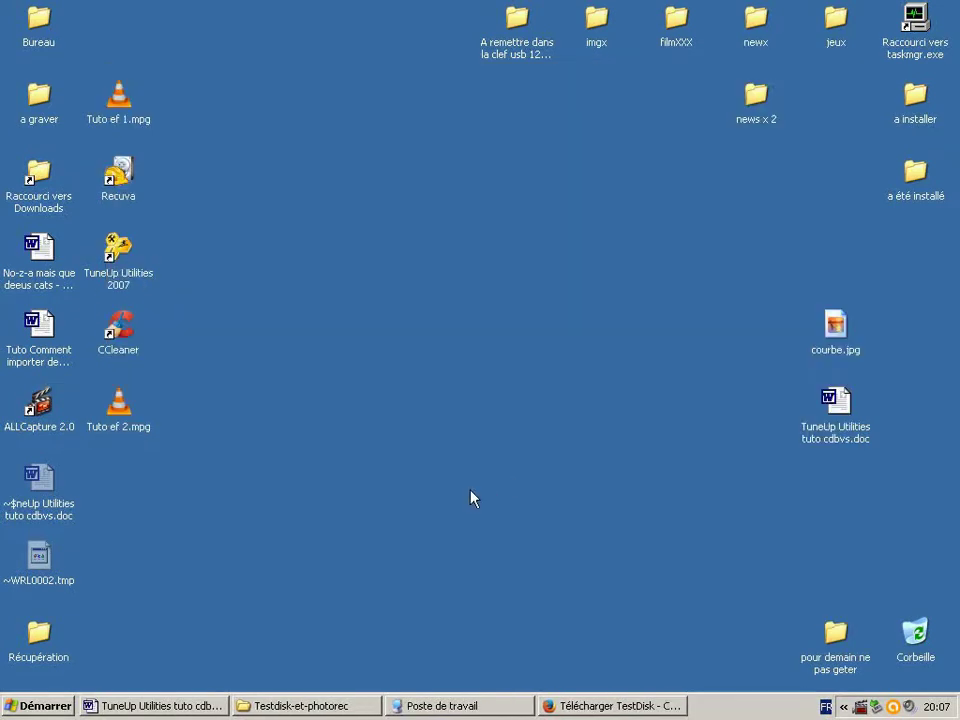
Step: Switch to Poste de travail and fully format the removable disk F: as FAT32 with the default allocation size
click(460, 706)
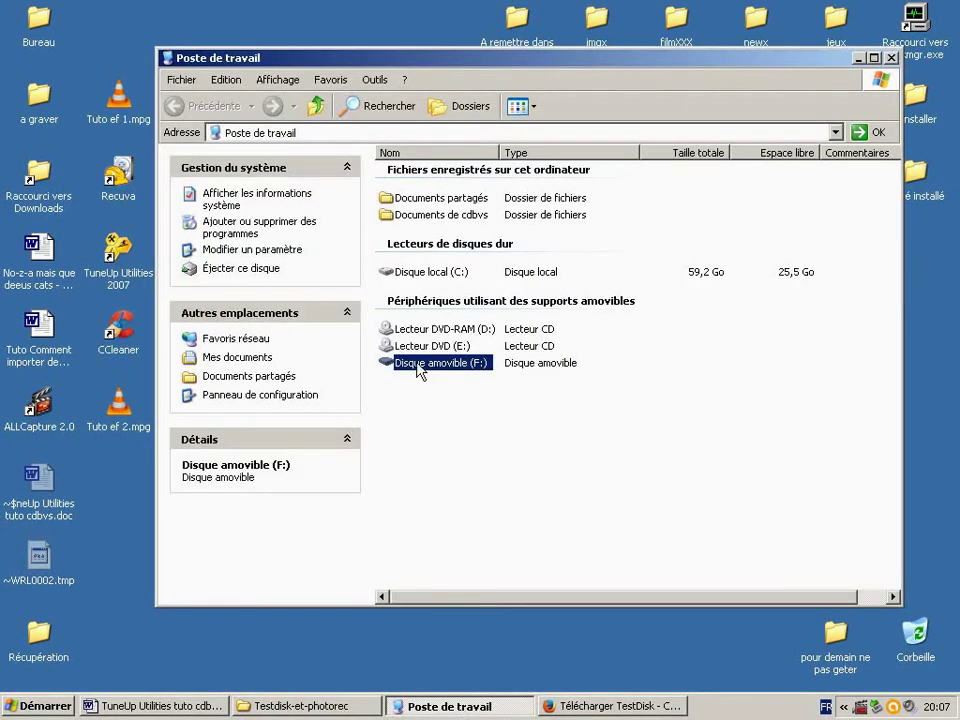
double_click(417, 364)
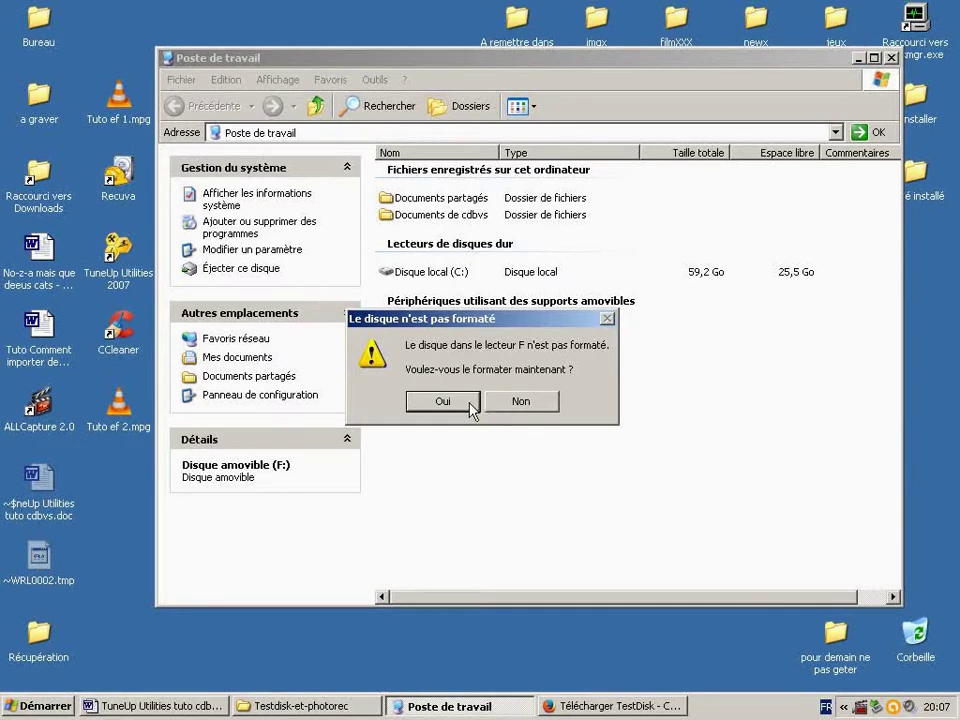
click(470, 403)
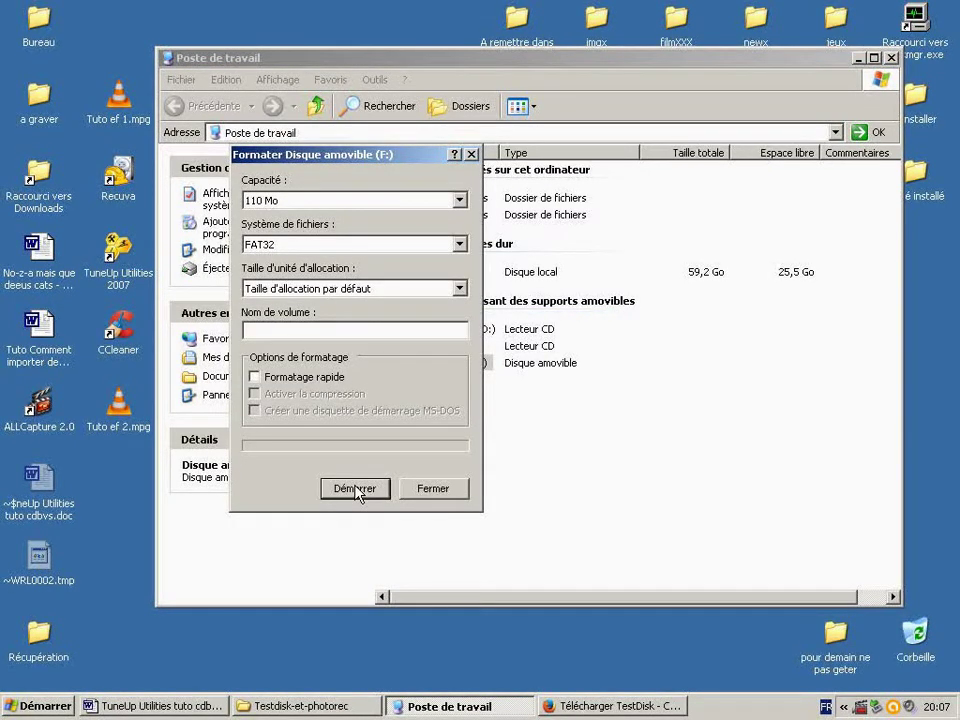
click(323, 247)
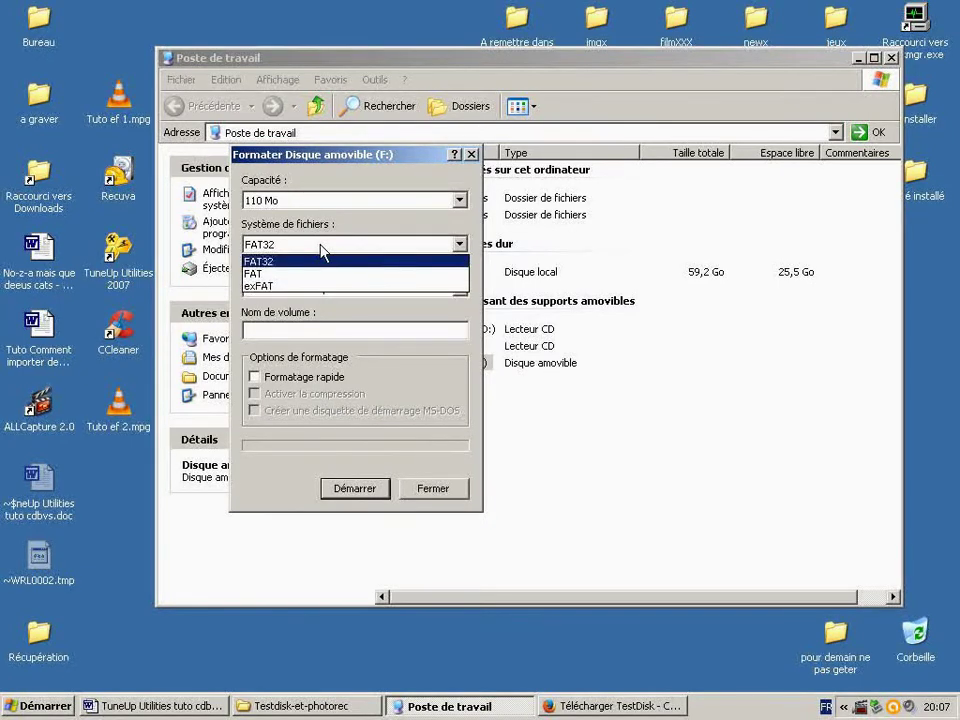
click(321, 245)
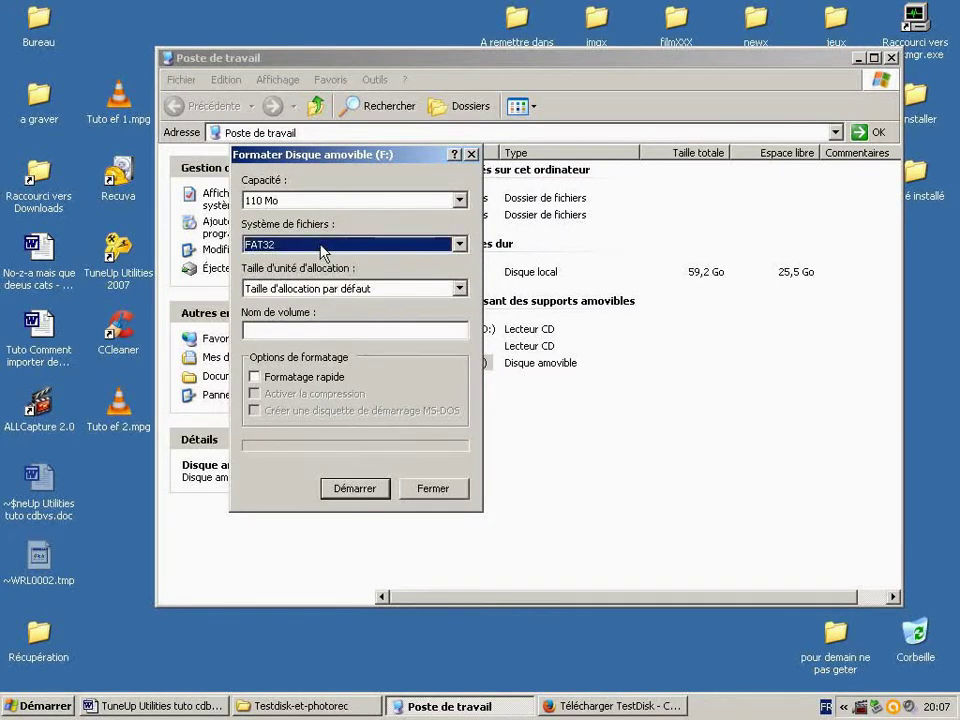
click(363, 492)
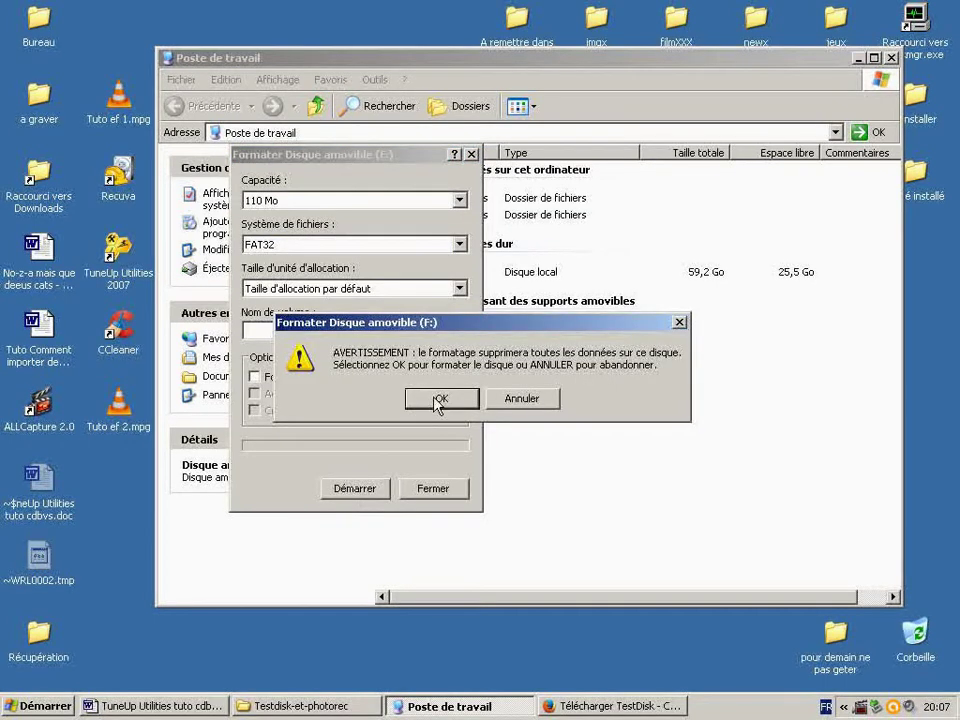
click(438, 399)
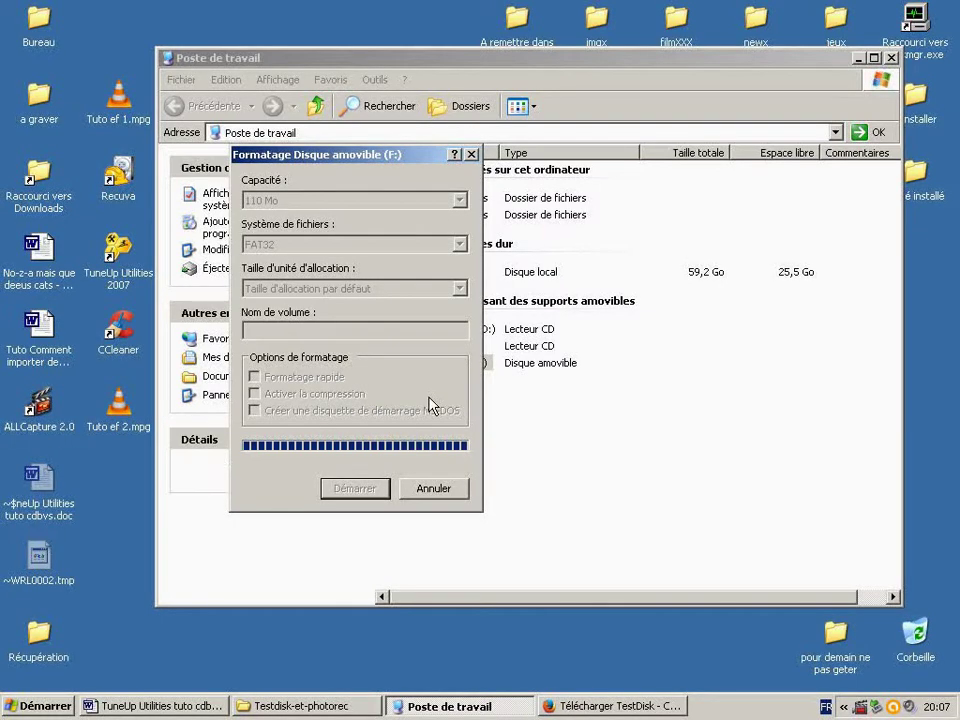
click(484, 401)
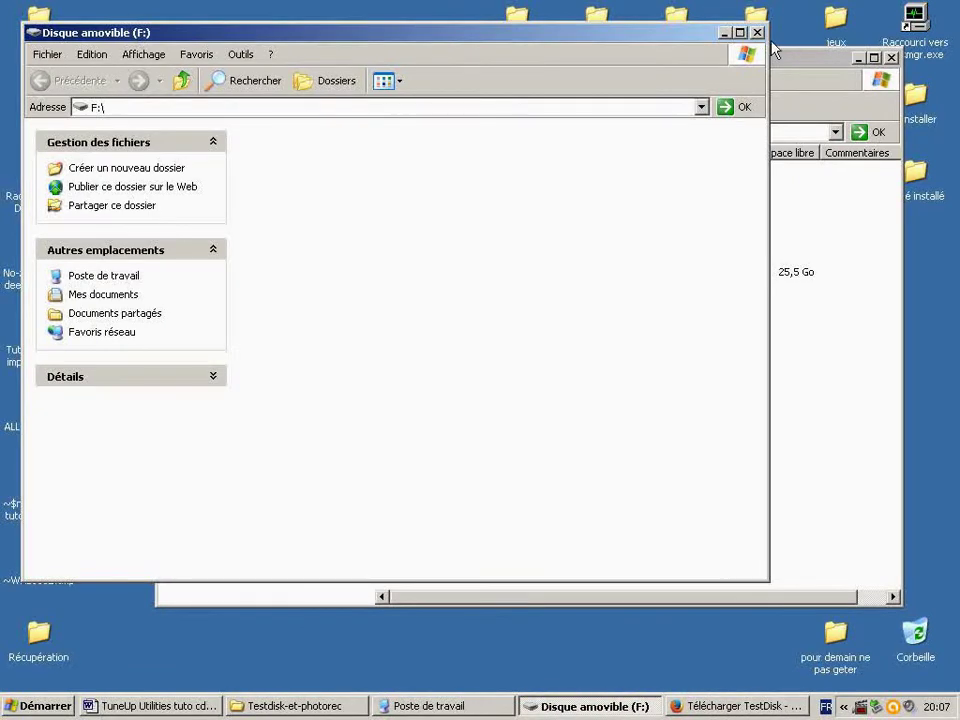
Step: Close the F: drive window and the format dialog, return from F: to Poste de travail and close it
click(757, 33)
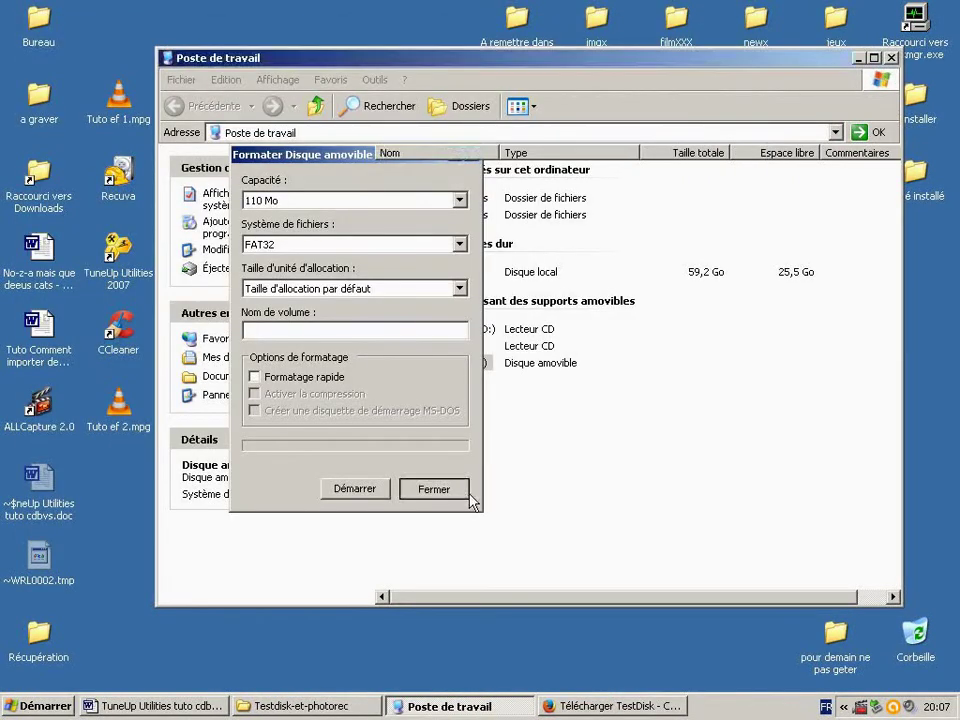
click(466, 492)
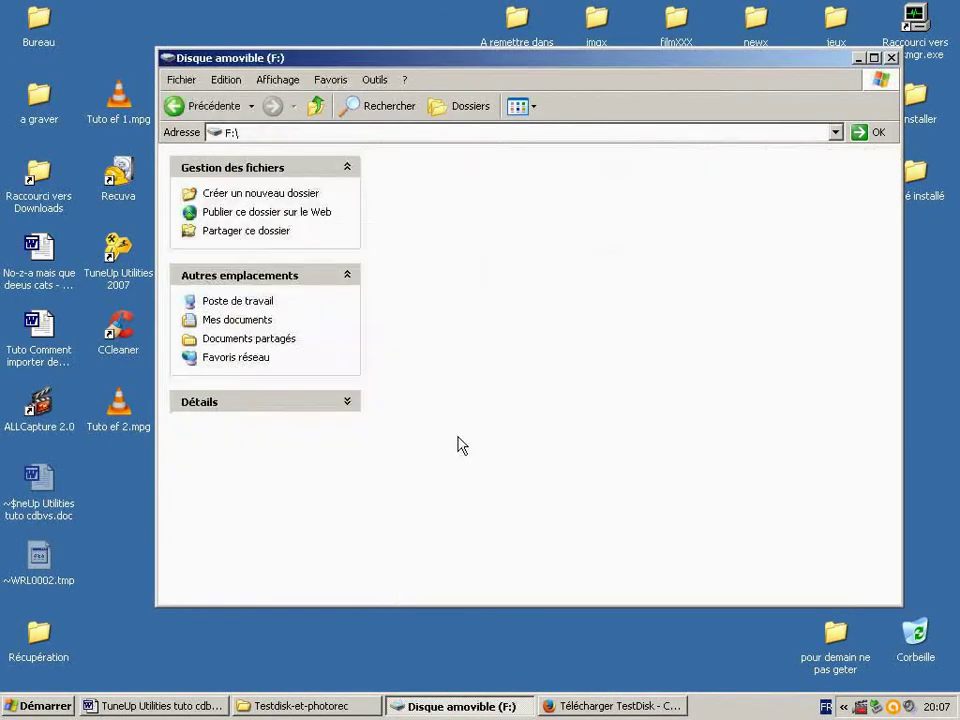
click(237, 104)
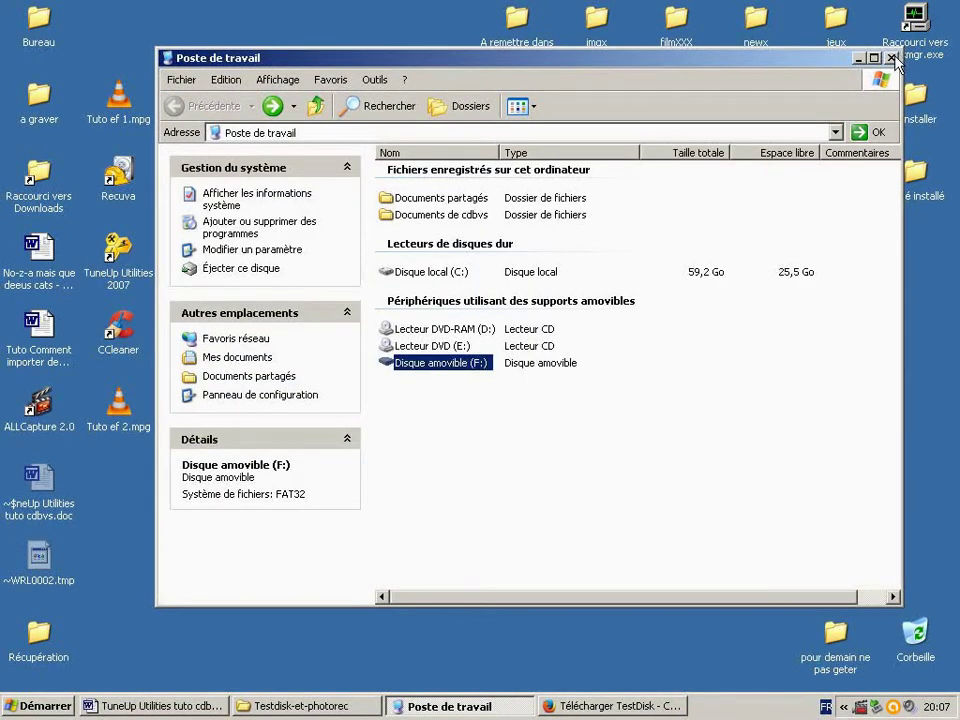
click(892, 58)
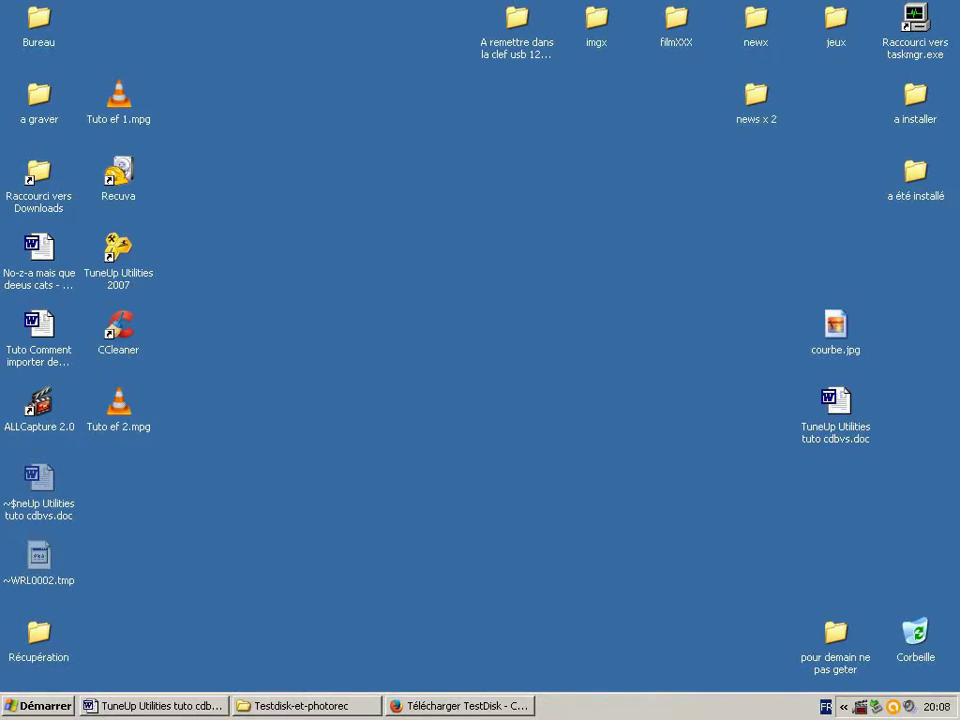
Step: Switch to Firefox and request the Windows download of TestDisk & PhotoRec 7.0 from the CGSecurity download page
click(154, 706)
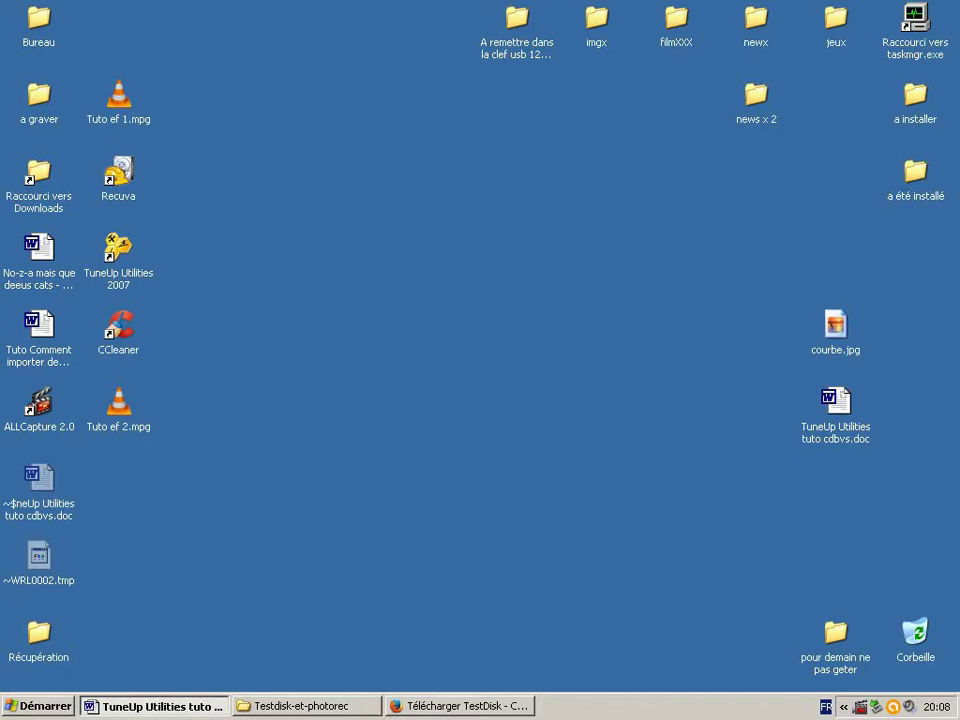
click(420, 705)
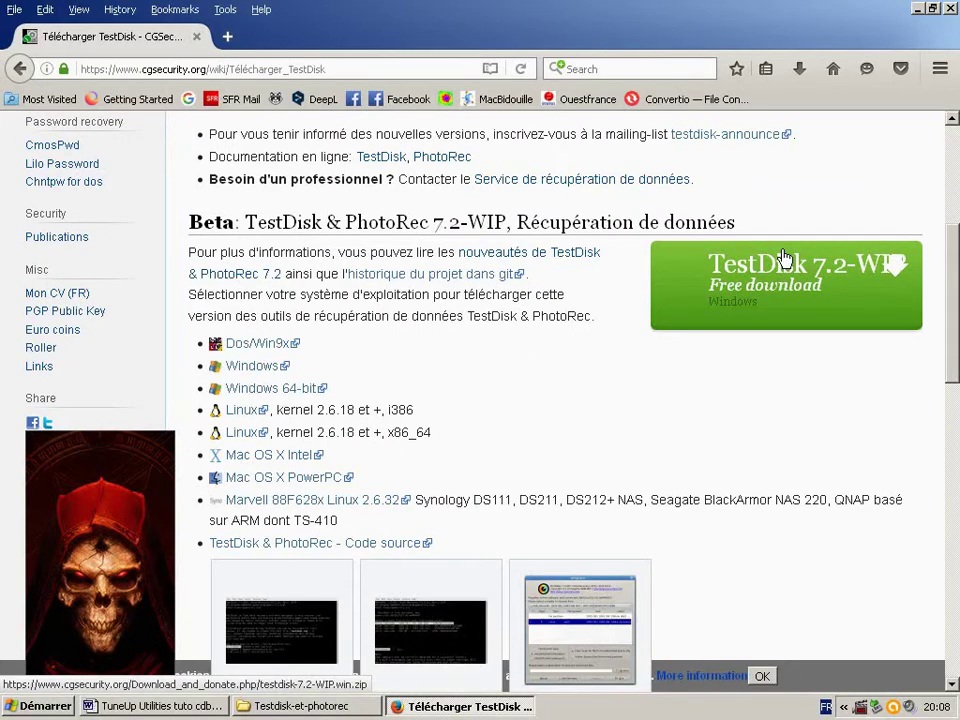
scroll(709, 516, down, 5)
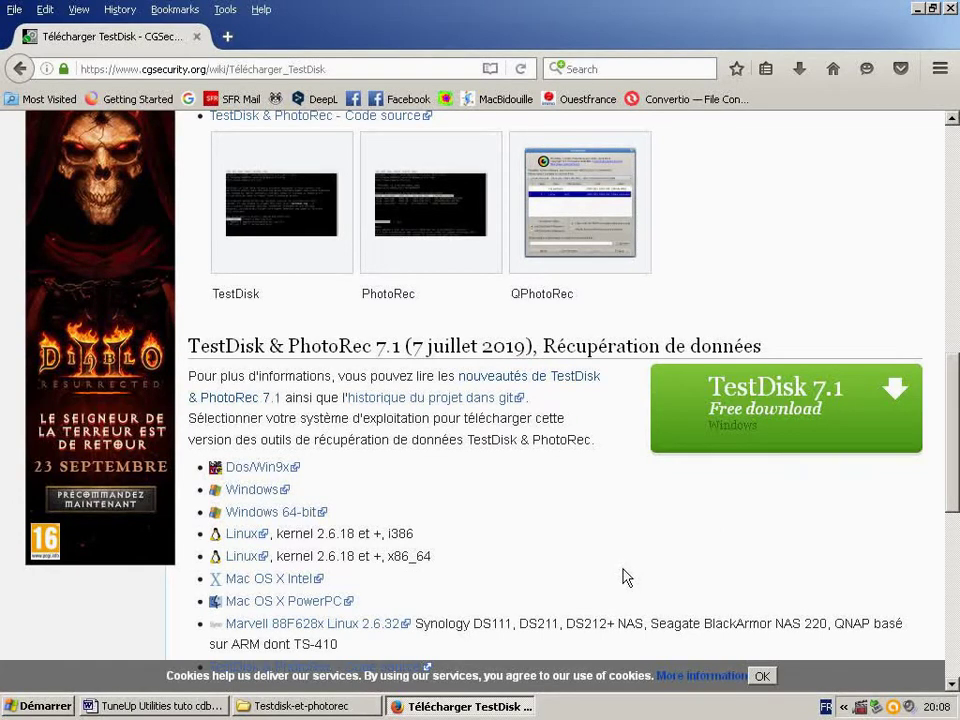
scroll(626, 578, down, 5)
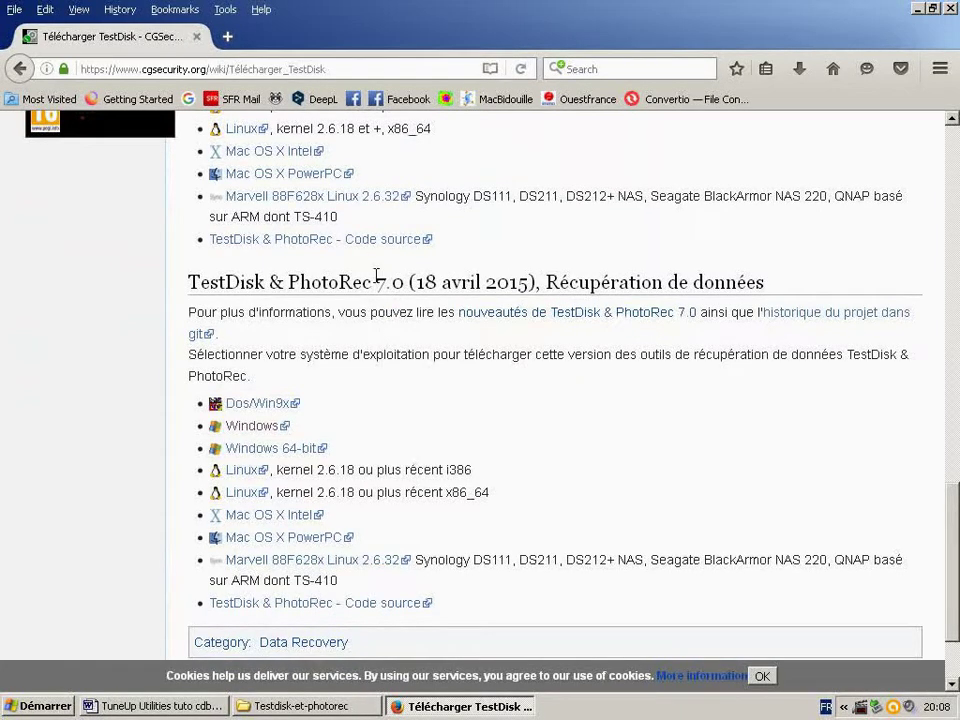
drag(376, 275, 404, 283)
click(308, 437)
drag(332, 431, 215, 430)
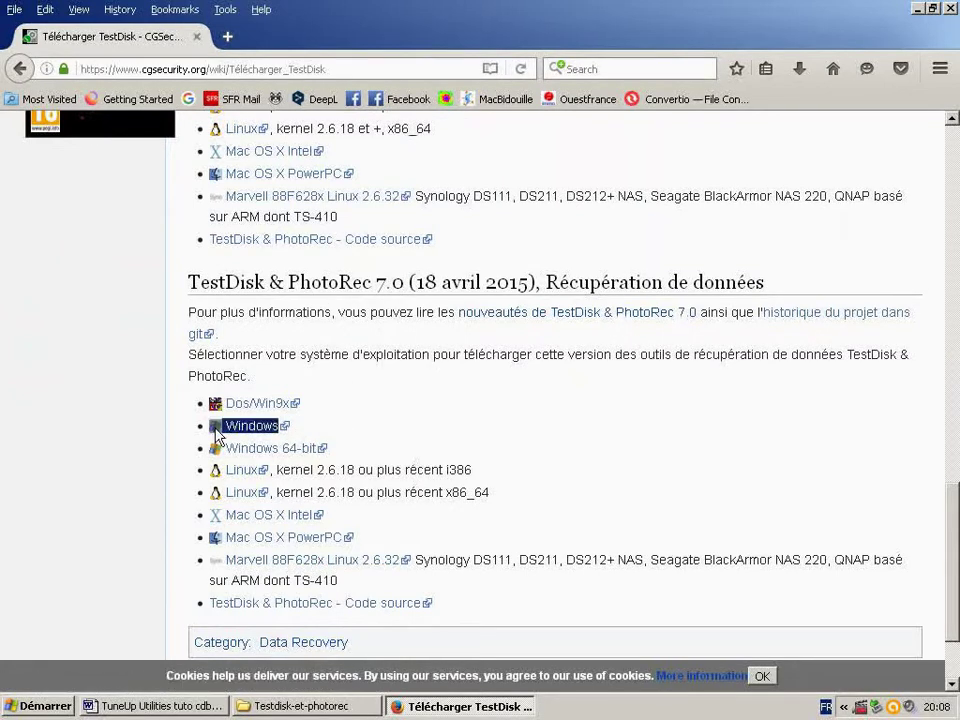
click(253, 433)
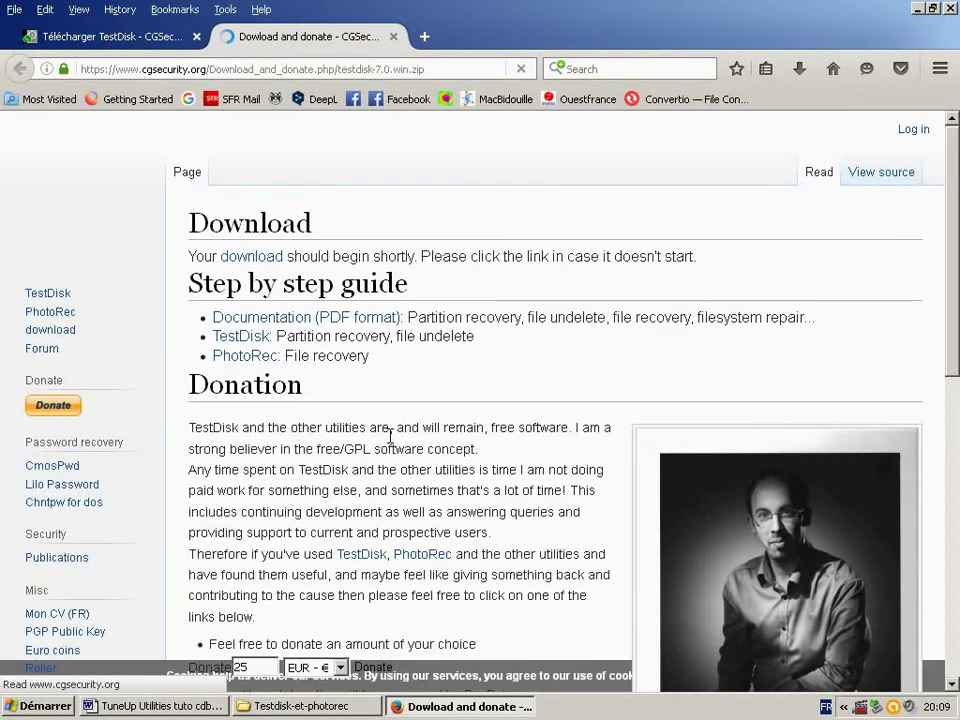
Step: Cancel the testdisk-7.0.win.zip download and close Firefox
scroll(390, 437, down, 4)
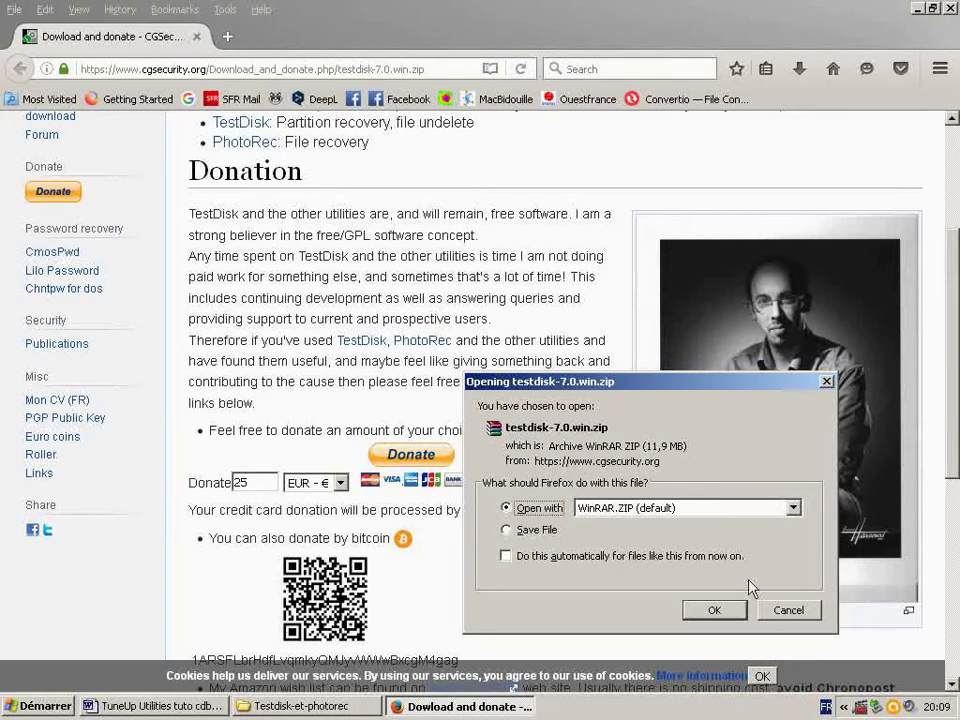
click(789, 611)
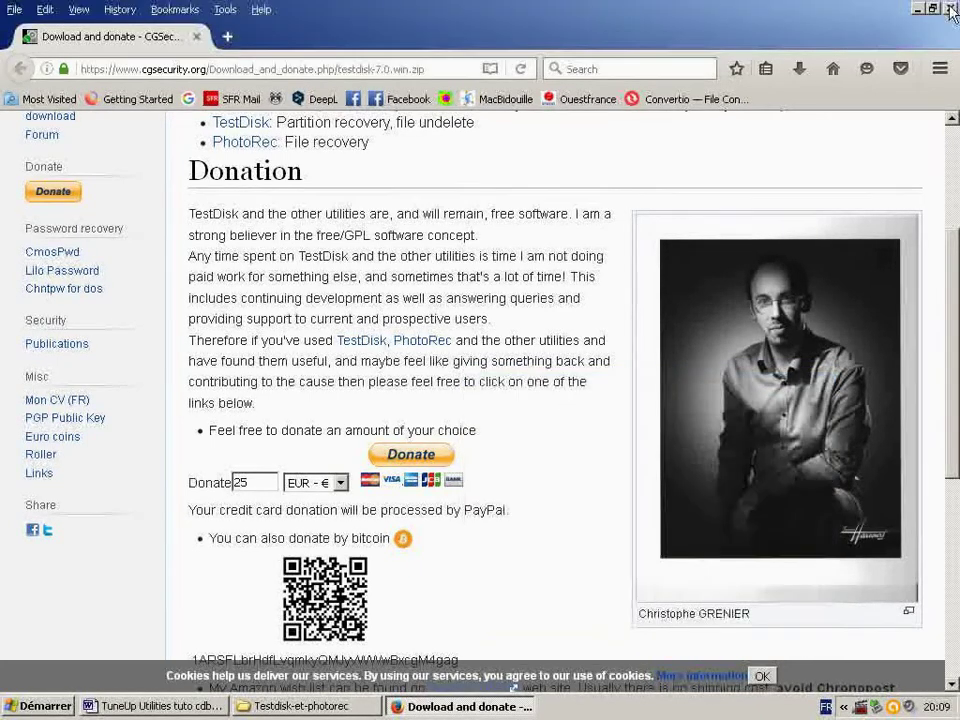
key(alt+F4)
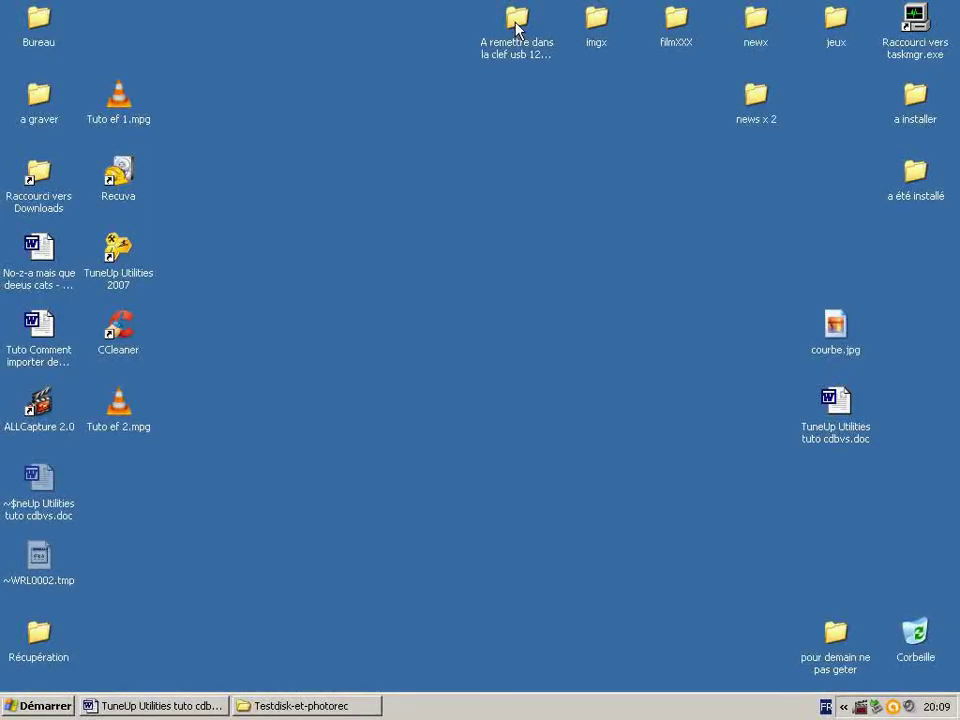
Step: Open the testdisk-7.0 folder in Testdisk-et-photorec, locate photorec_win.exe, qphotorec_win.exe and testdisk_win.exe, and minimize the folder window
click(266, 704)
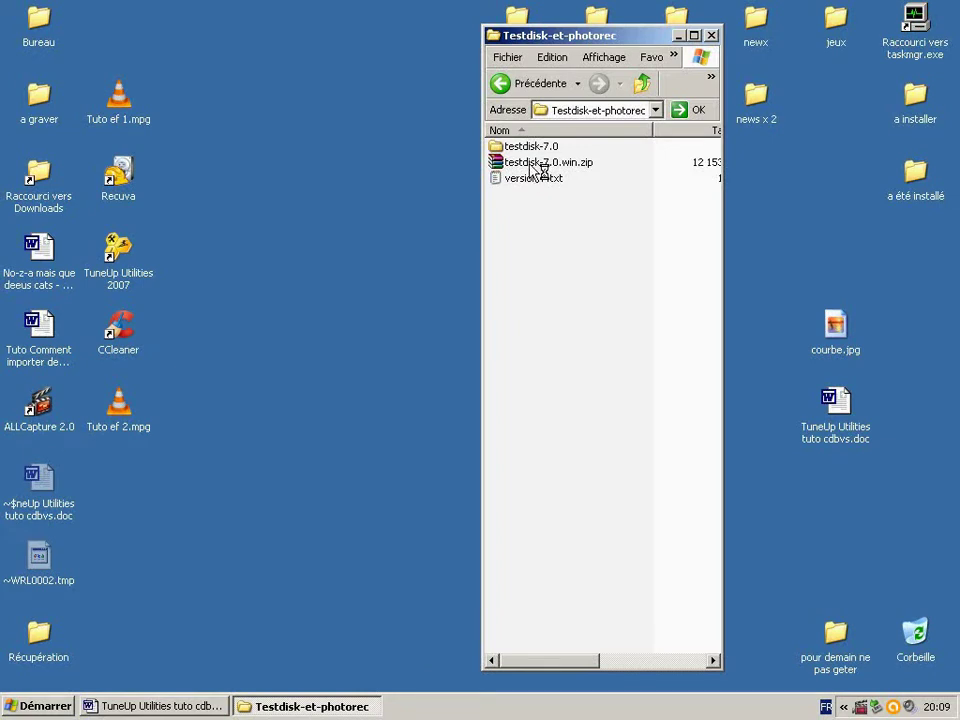
click(531, 163)
click(528, 150)
double_click(528, 150)
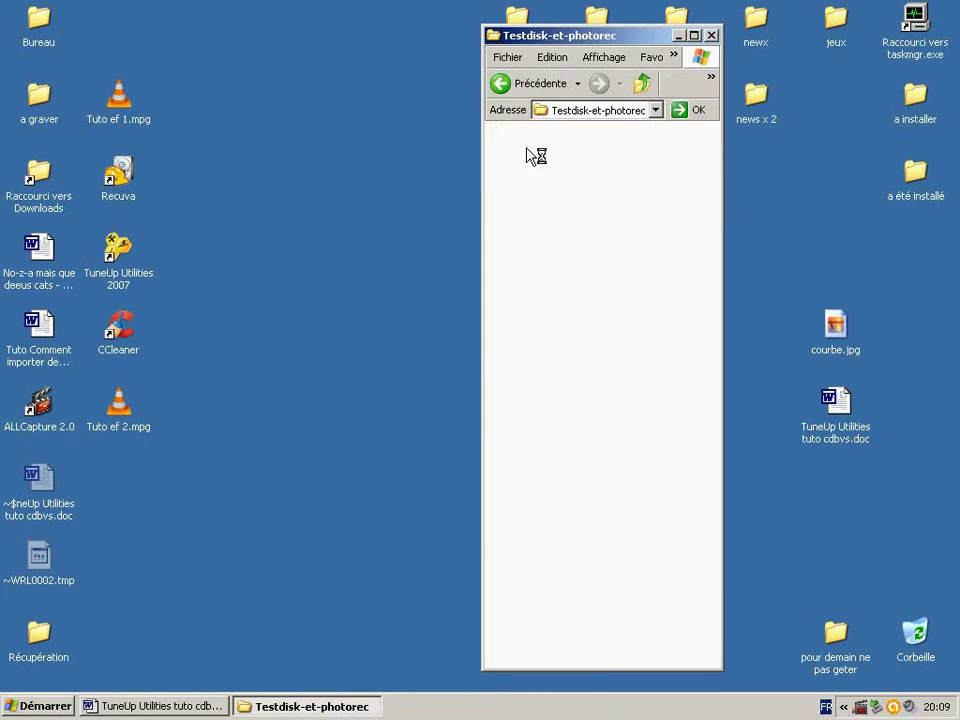
scroll(575, 510, down, 1)
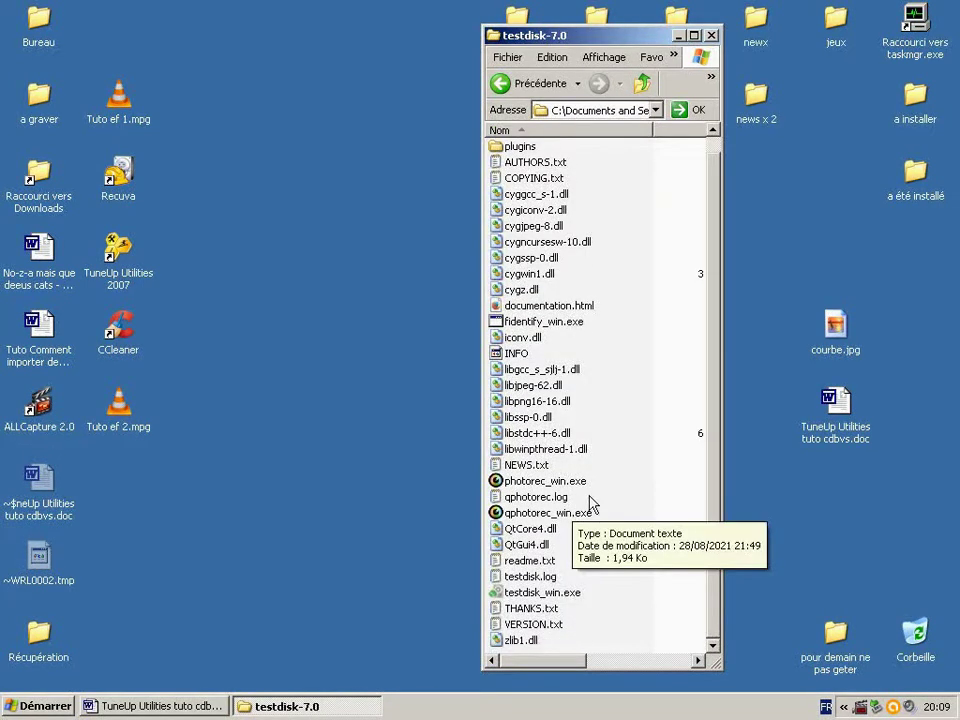
click(540, 481)
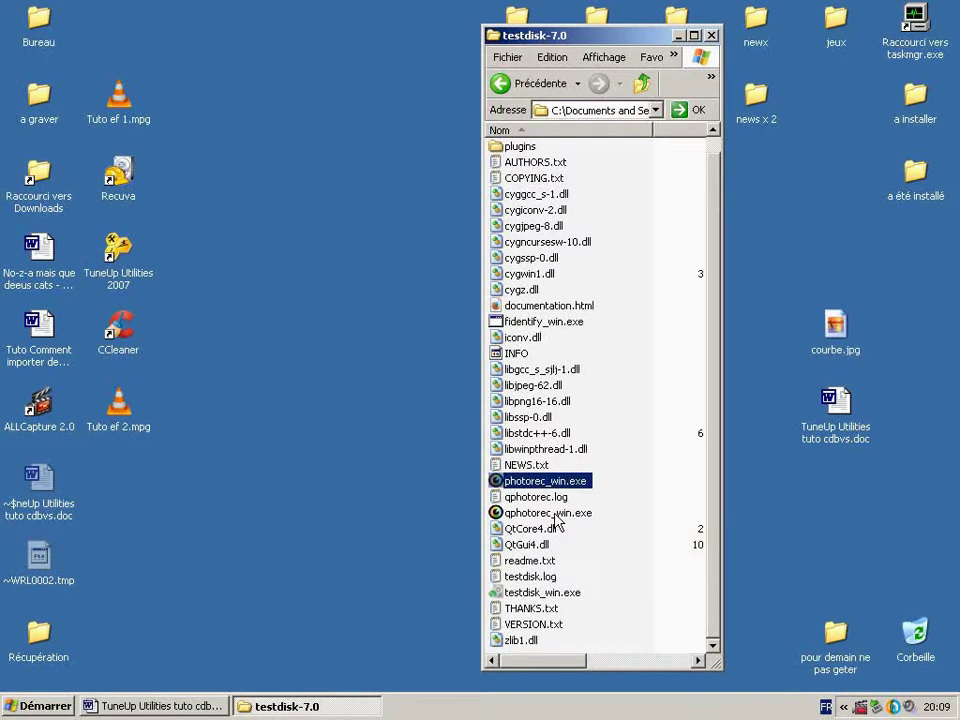
click(554, 513)
click(552, 592)
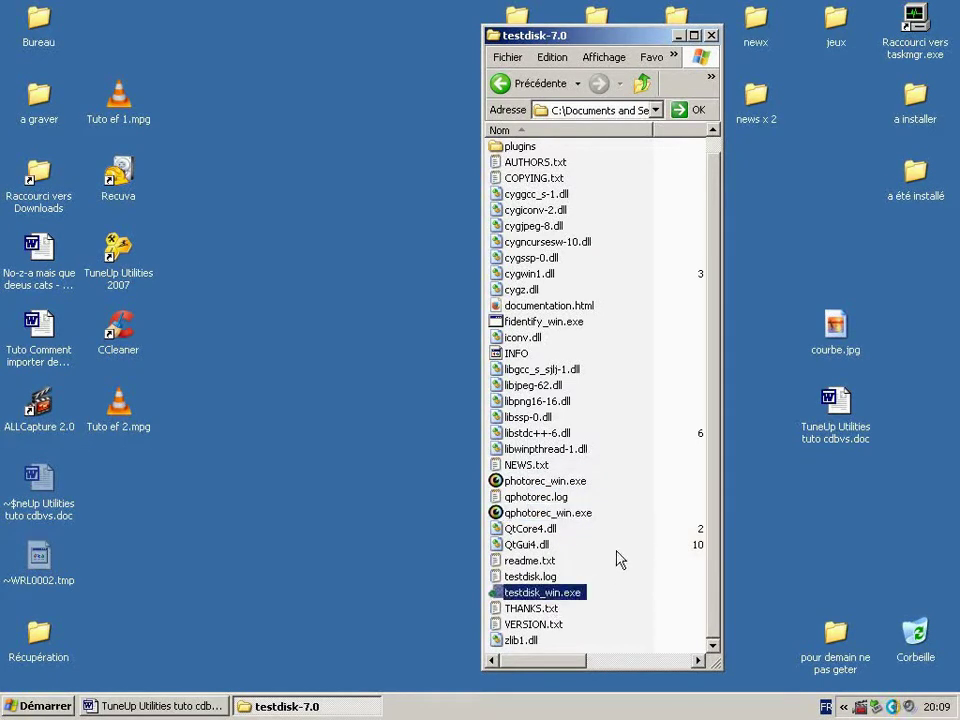
key(super+d)
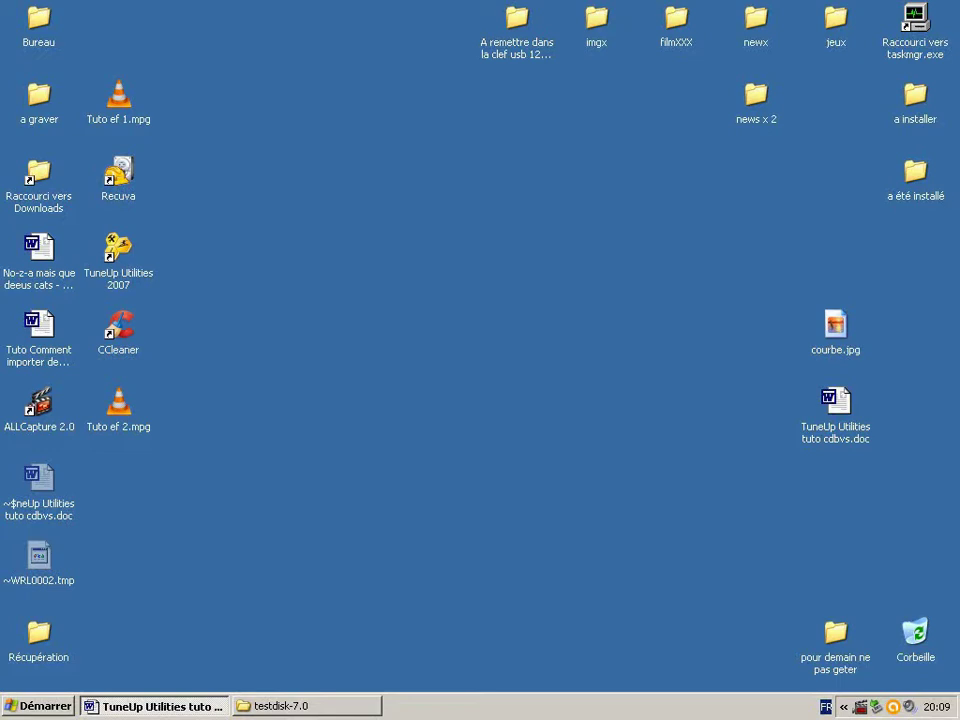
Step: Search the removable disk F: for deleted files with Recuva from Poste de travail, accepting the in-depth analysis
click(28, 700)
click(231, 461)
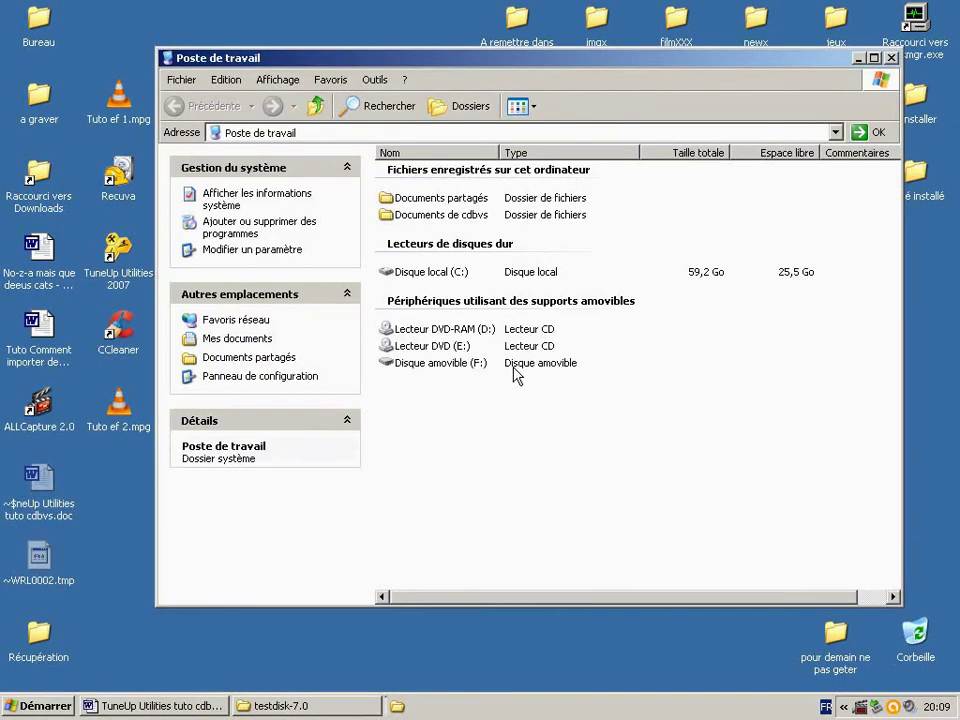
click(433, 366)
right_click(436, 365)
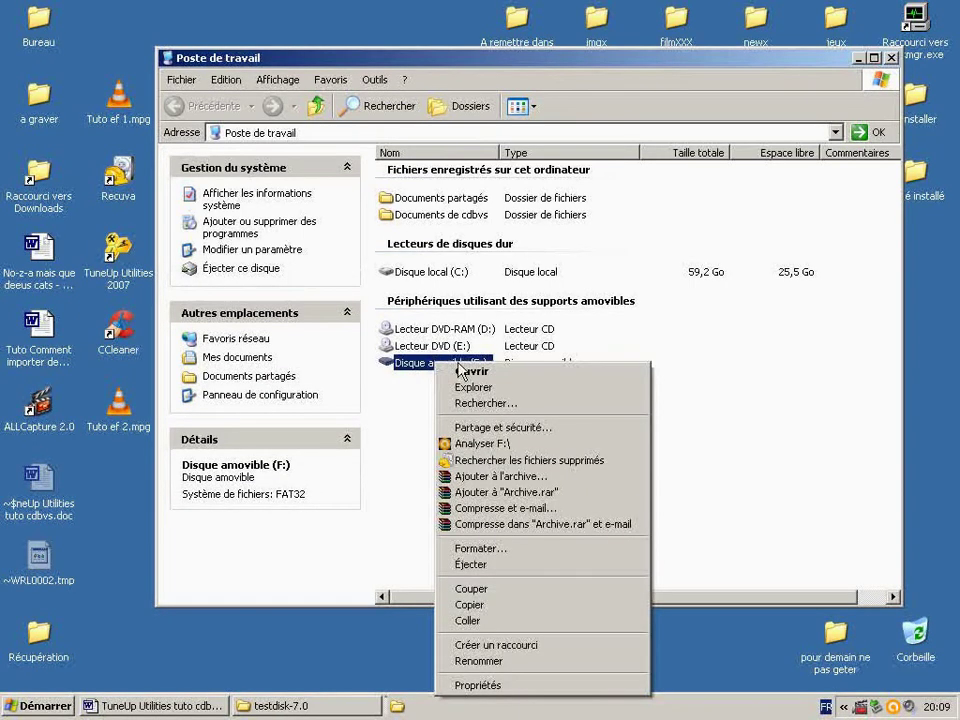
click(494, 461)
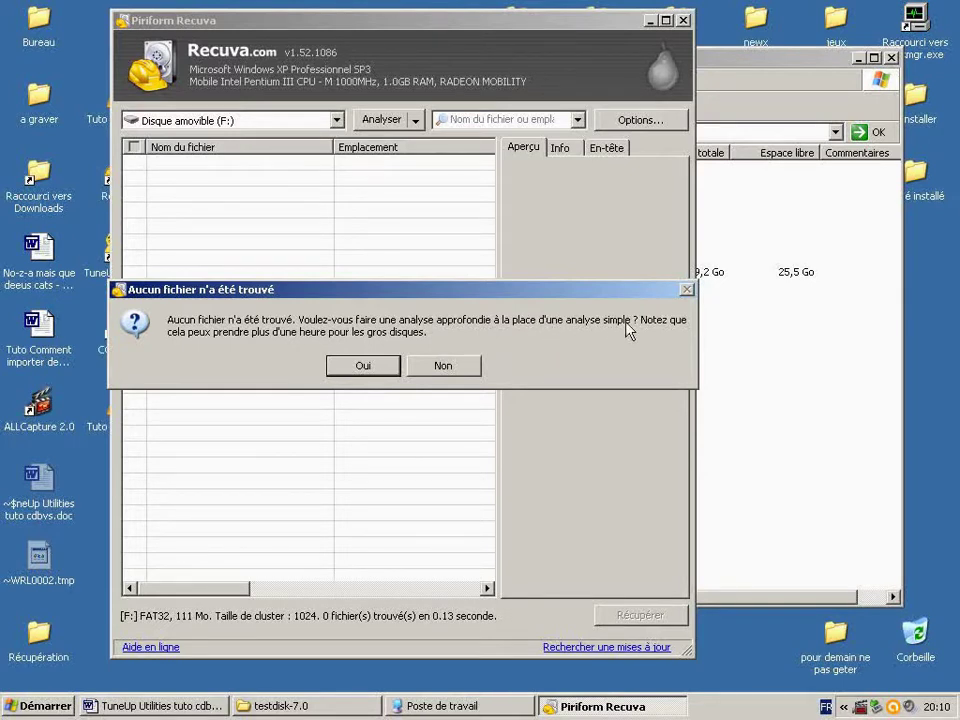
click(368, 367)
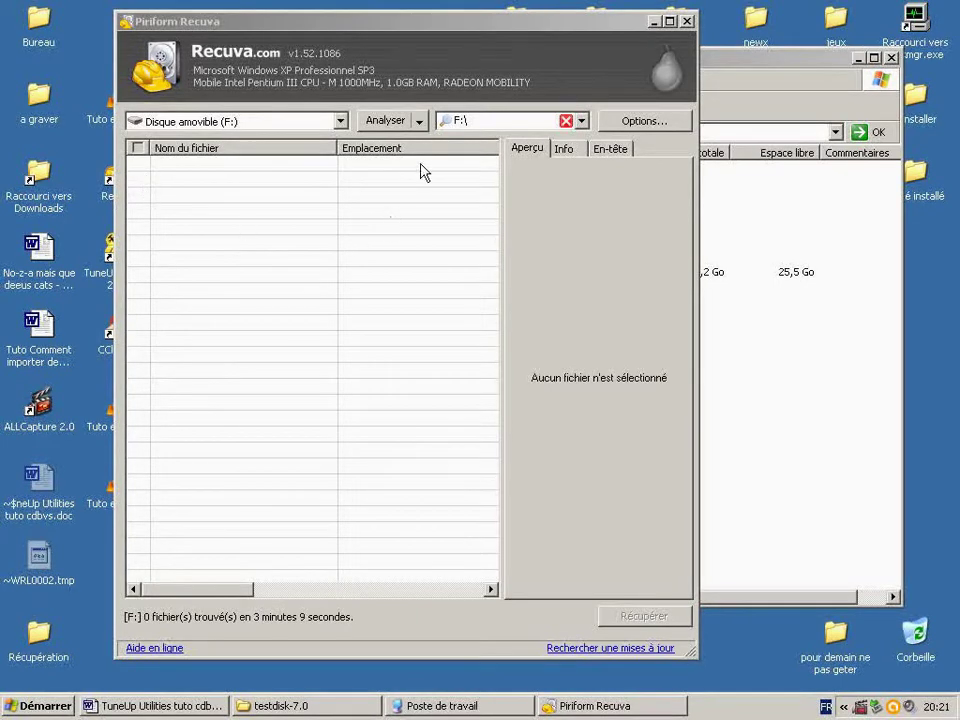
Step: Close Recuva and the Poste de travail window
click(688, 21)
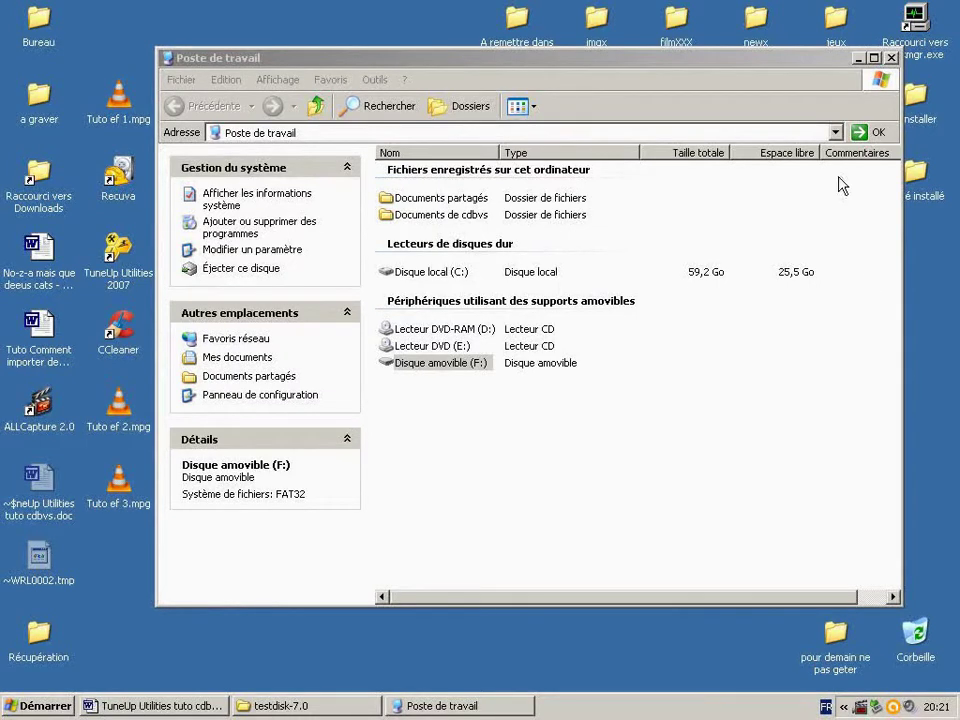
click(891, 58)
click(891, 58)
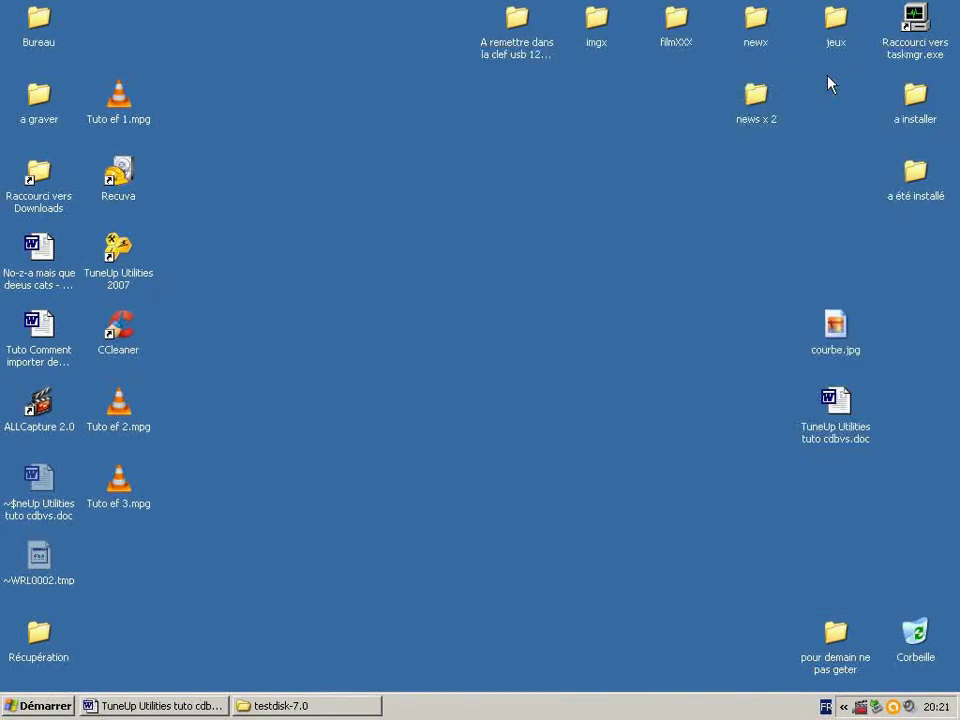
Step: Launch qphotorec_win.exe from the testdisk-7.0 folder
click(330, 710)
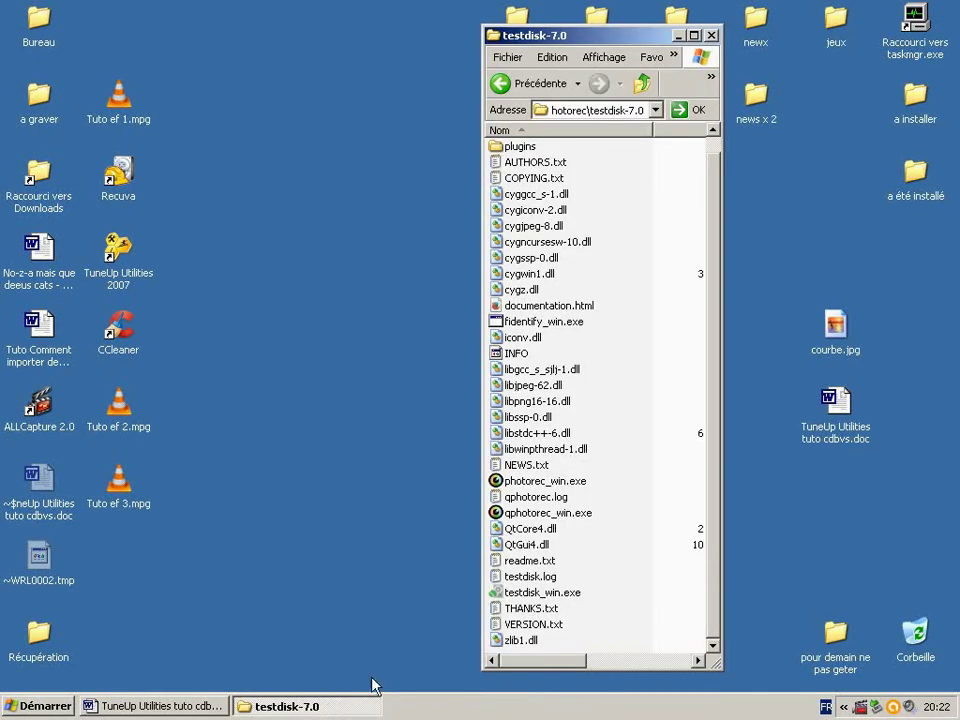
click(556, 484)
click(576, 513)
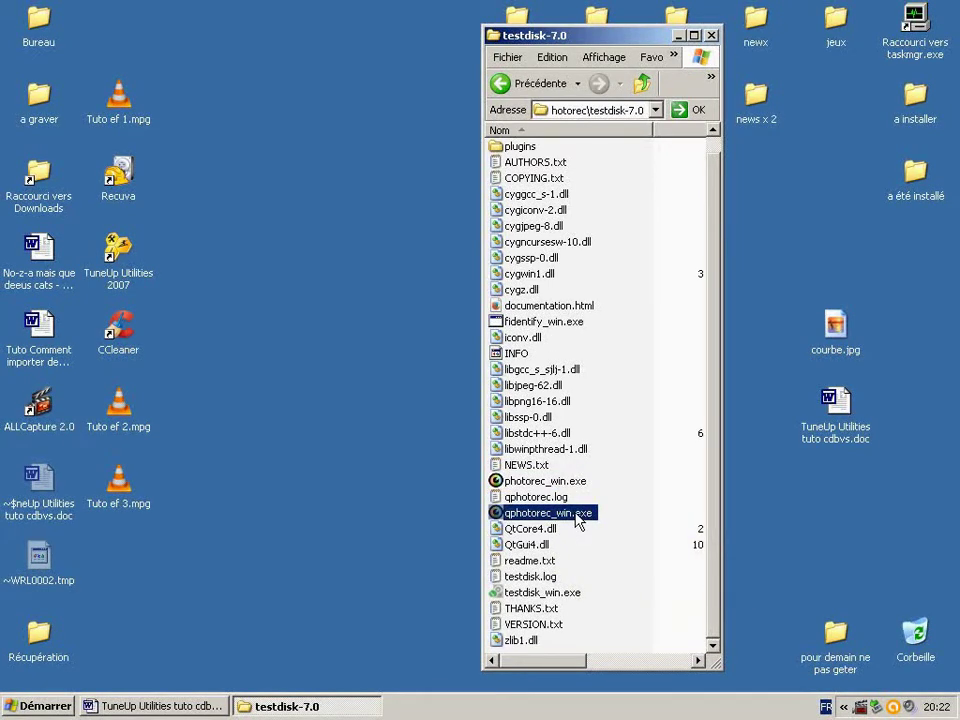
click(553, 484)
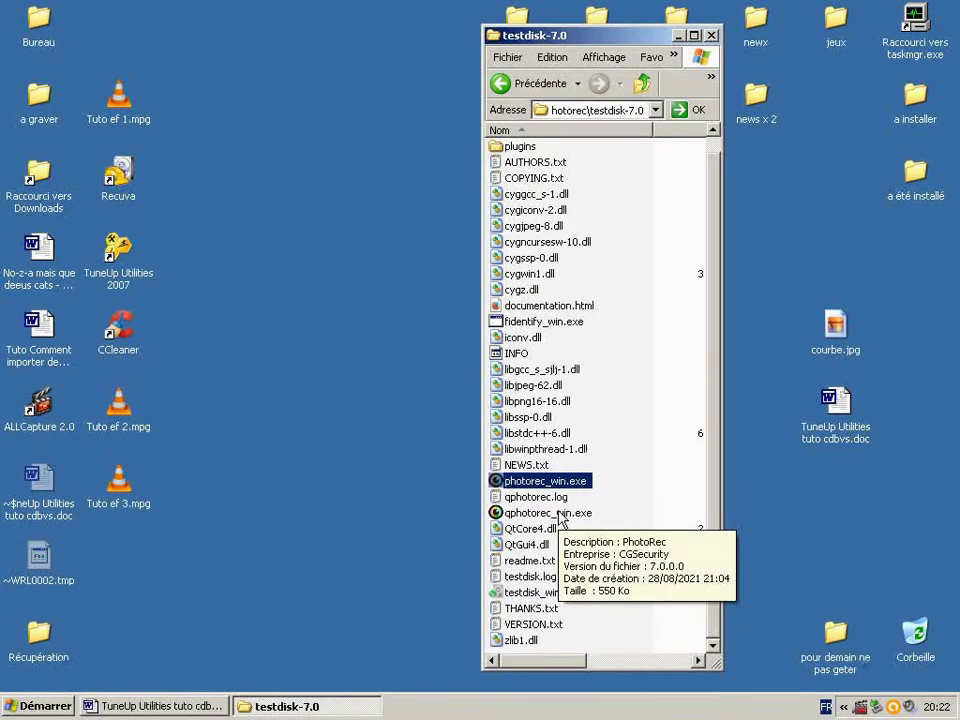
click(563, 517)
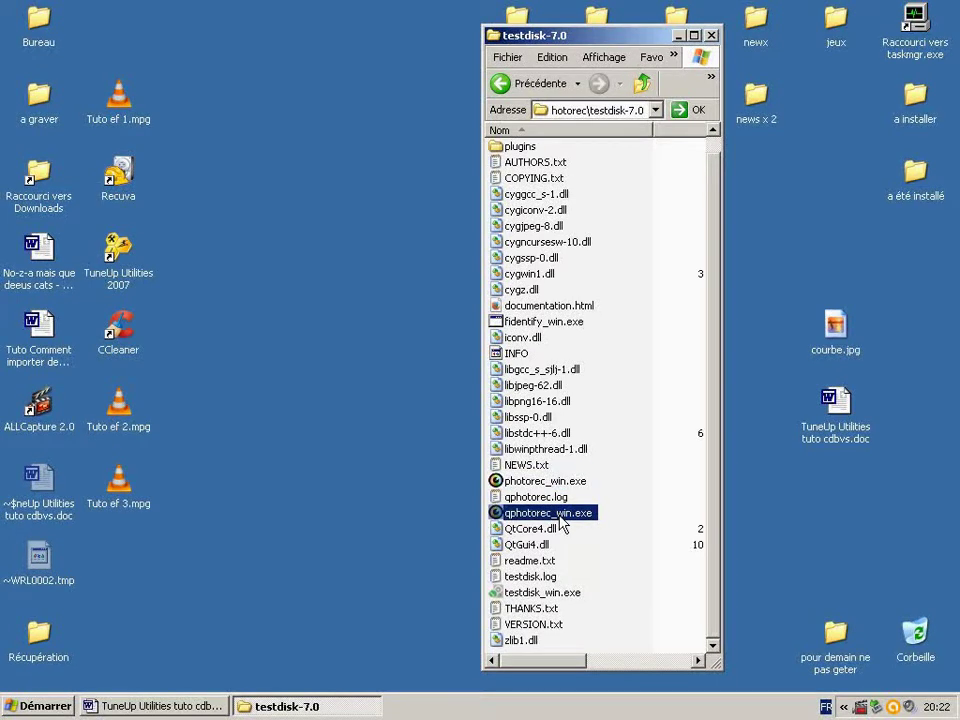
double_click(565, 518)
double_click(560, 514)
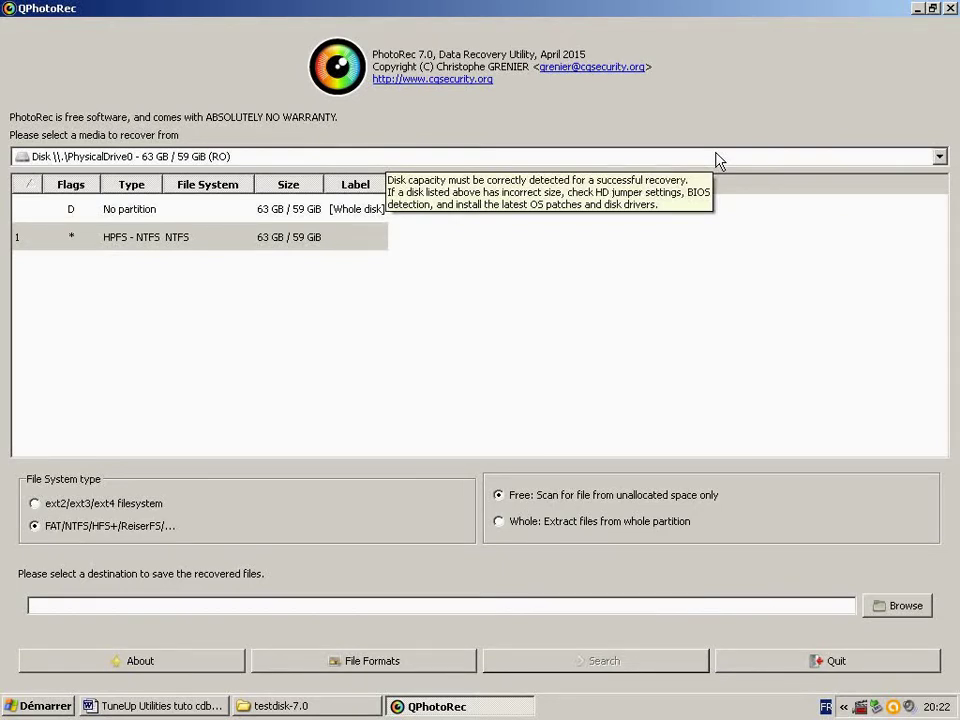
Step: Choose Drive F: (116 MB) as the media to recover from and select its Whole disk entry
click(718, 158)
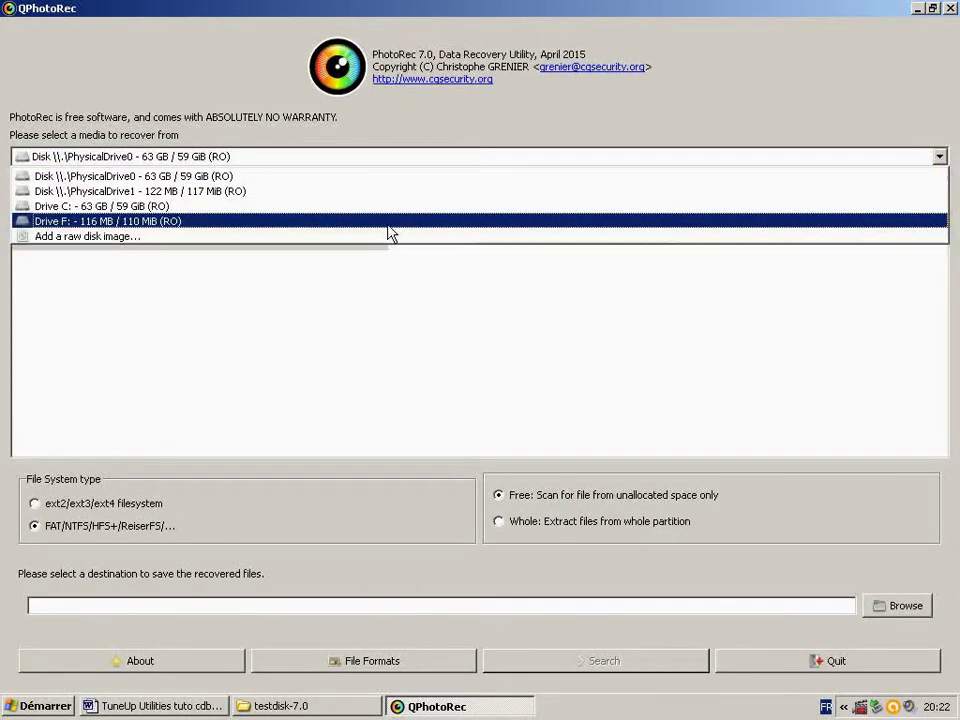
click(250, 228)
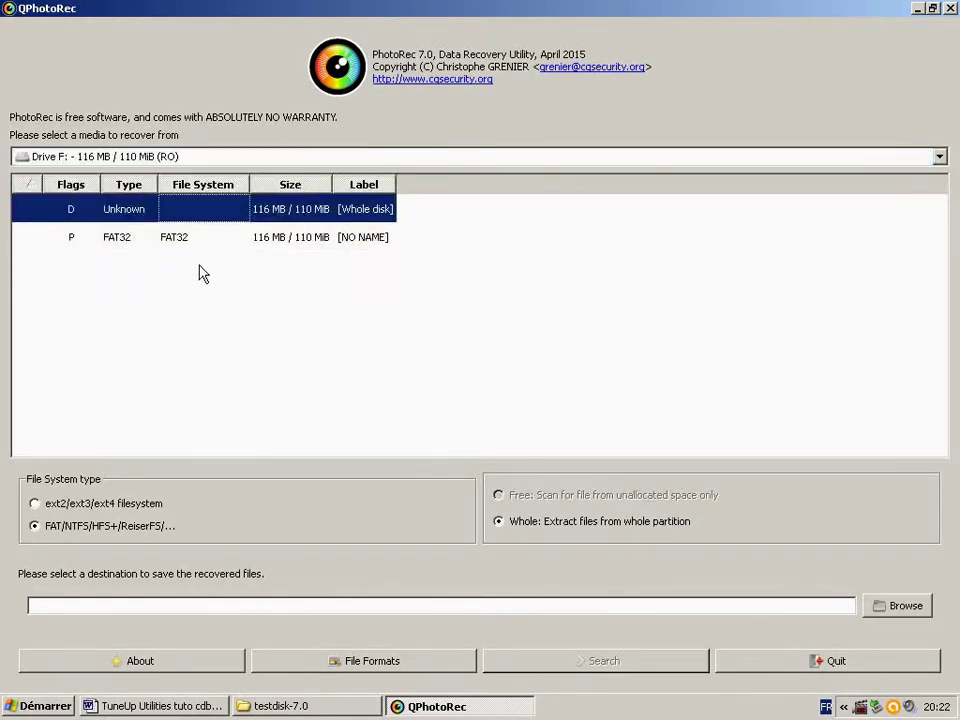
click(144, 240)
click(131, 214)
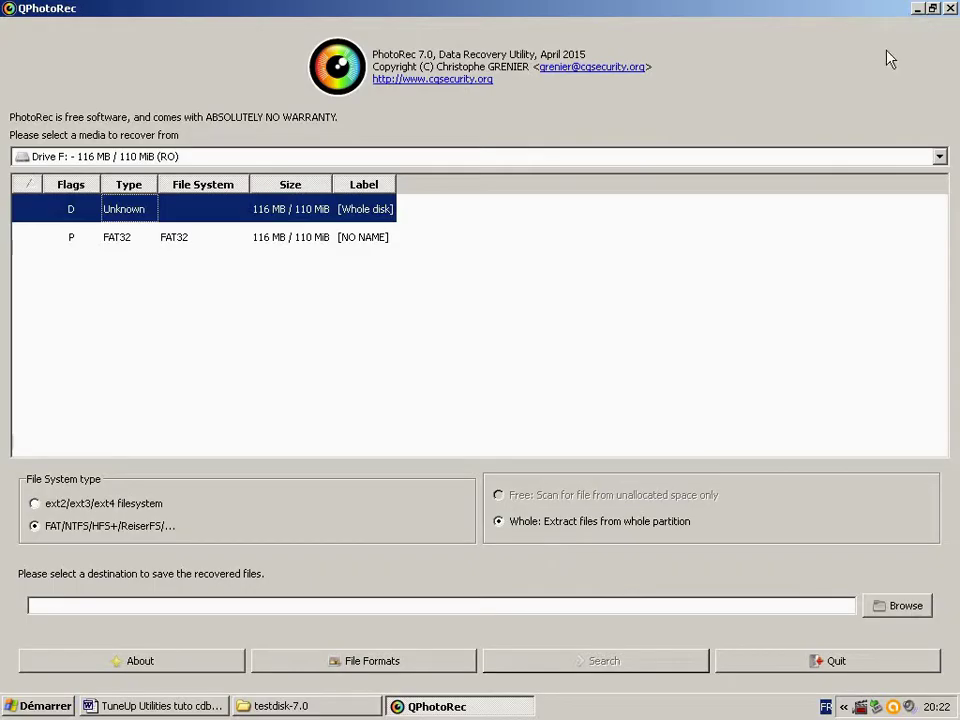
Step: Minimize QPhotoRec and create a new folder named "récupération 2" on the desktop
click(917, 8)
right_click(268, 486)
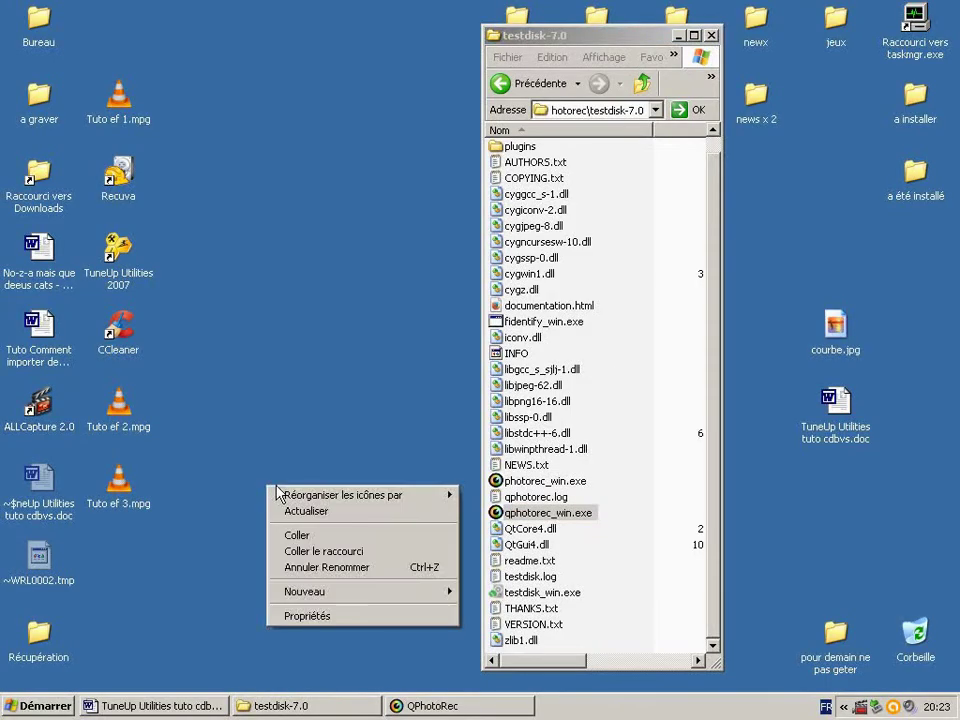
mouse_move(340, 591)
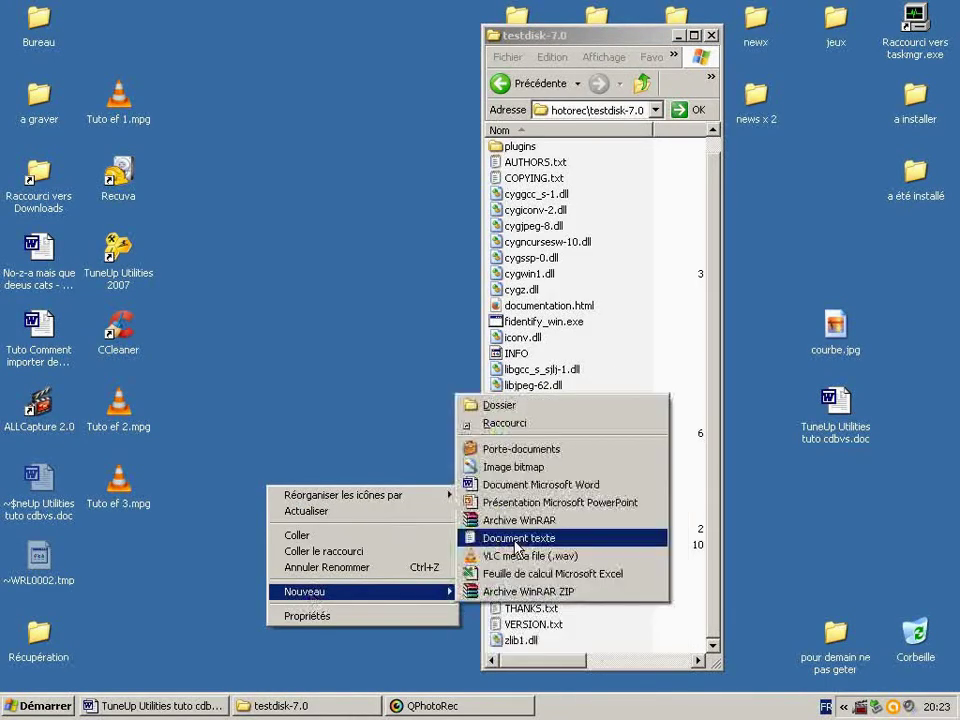
click(500, 405)
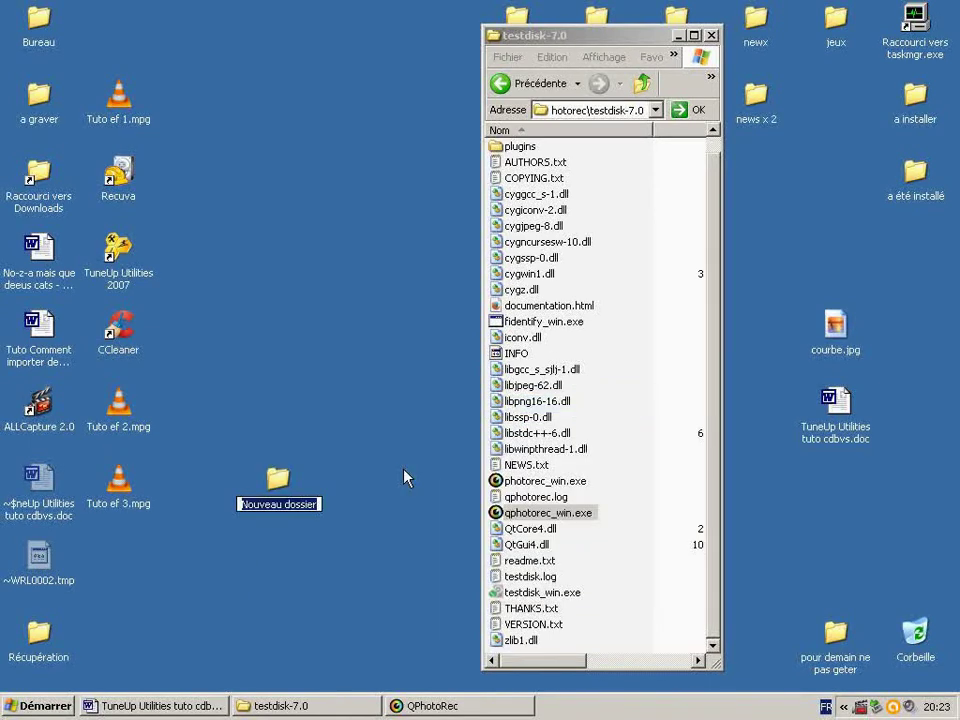
text(ré)
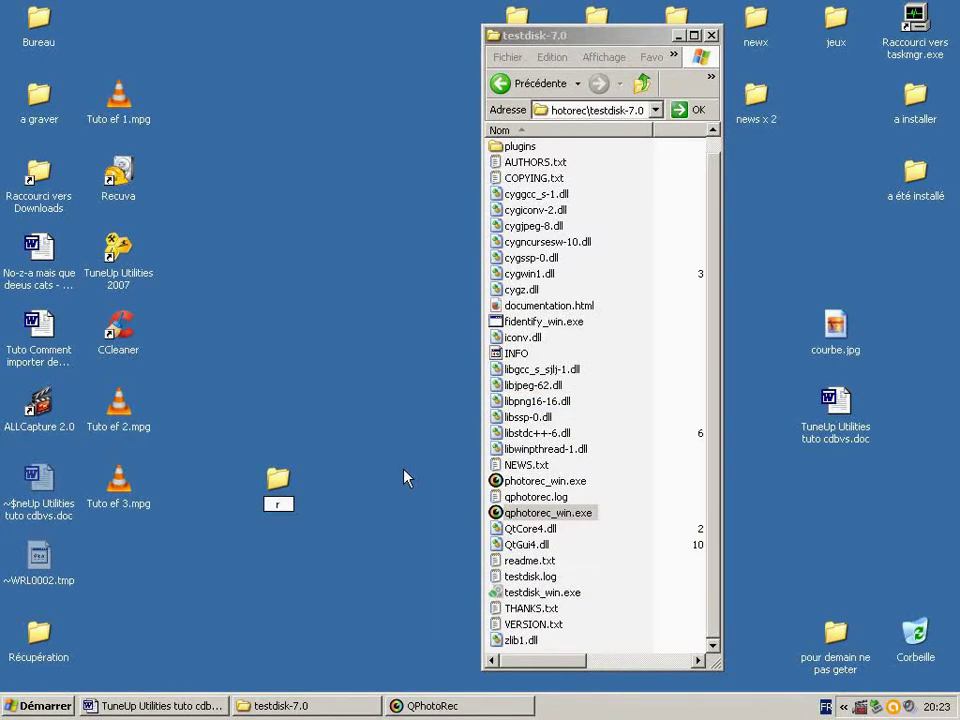
text(cupération)
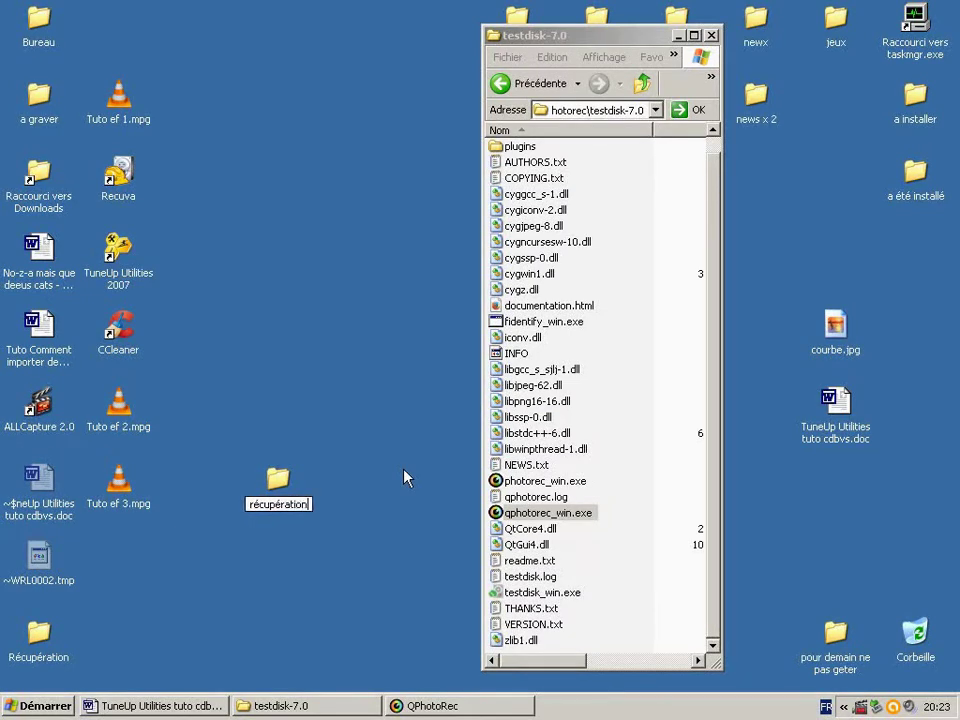
text( 2)
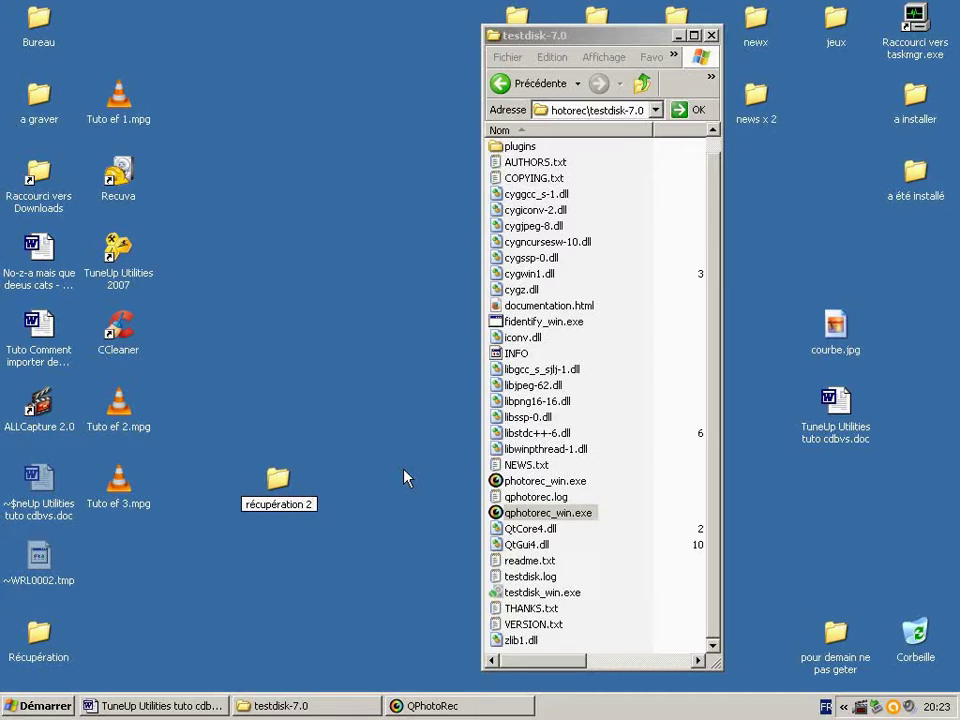
click(368, 478)
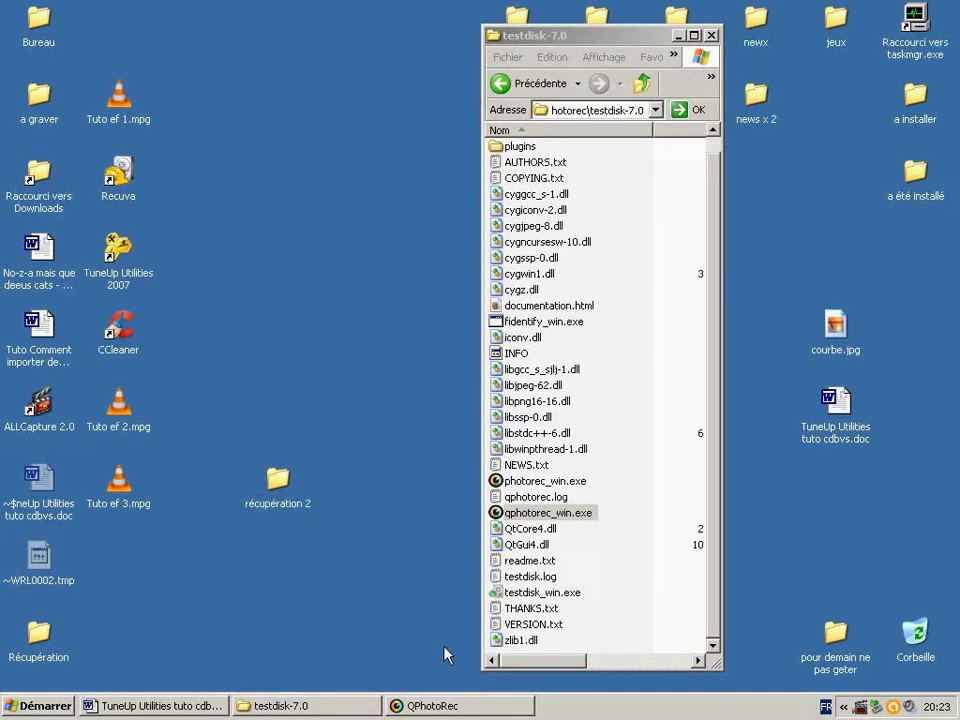
Step: Set the desktop folder "récupération 2" as QPhotoRec's destination for the recovered files
click(440, 706)
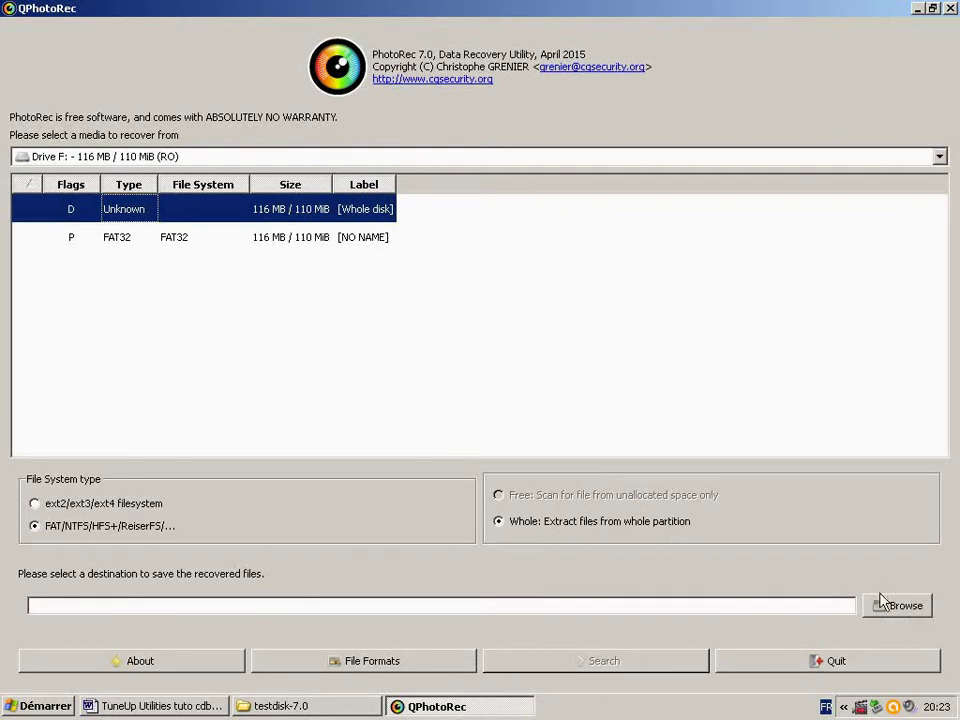
click(906, 607)
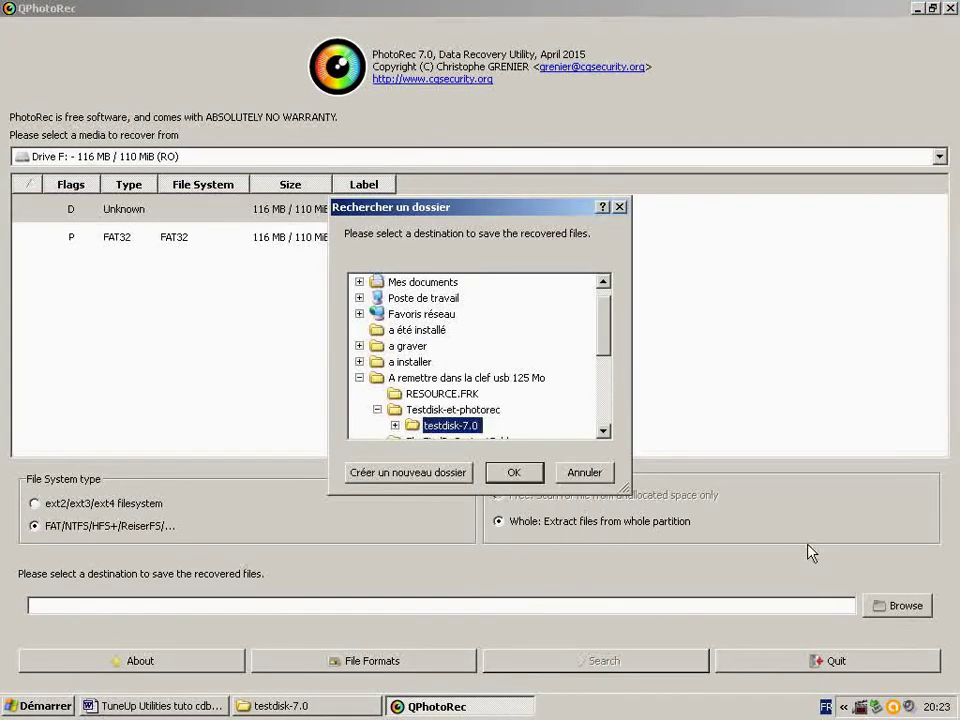
drag(613, 345, 602, 431)
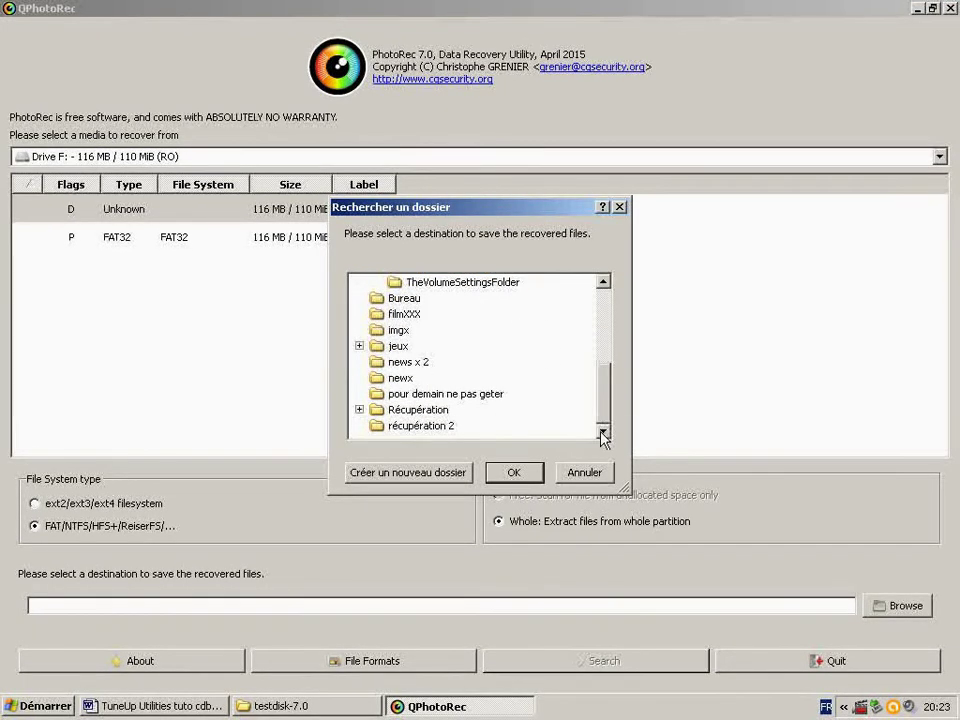
click(430, 426)
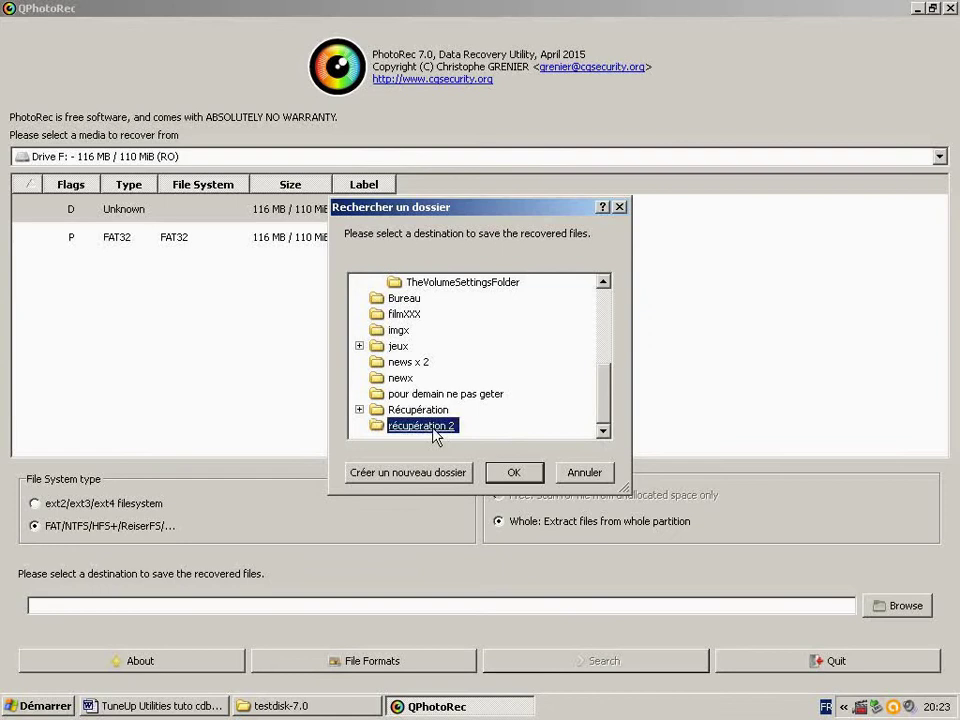
click(520, 474)
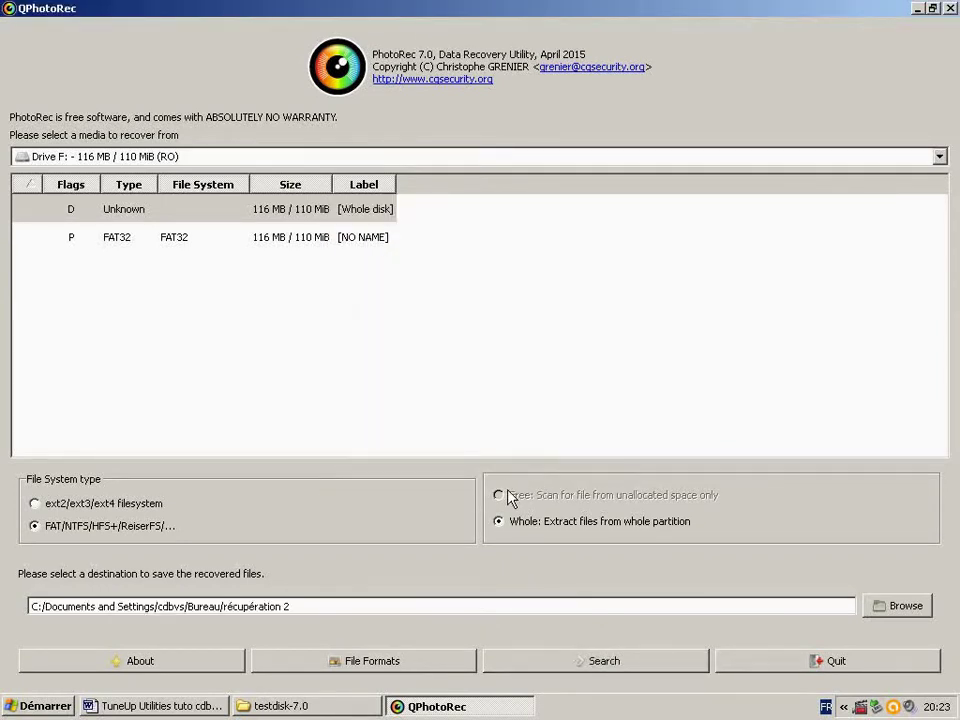
Step: Deselect all file formats to search for and enable only the jpg JPG picture format
click(357, 664)
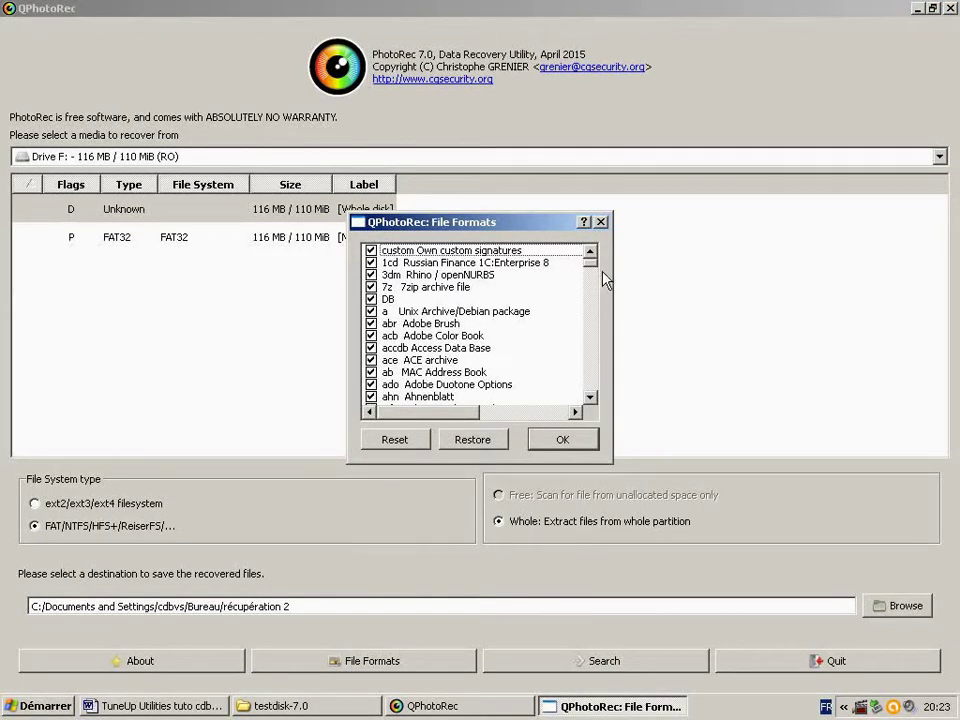
mouse_move(596, 270)
mouse_down()
mouse_move(596, 392)
mouse_move(581, 260)
mouse_up()
click(399, 441)
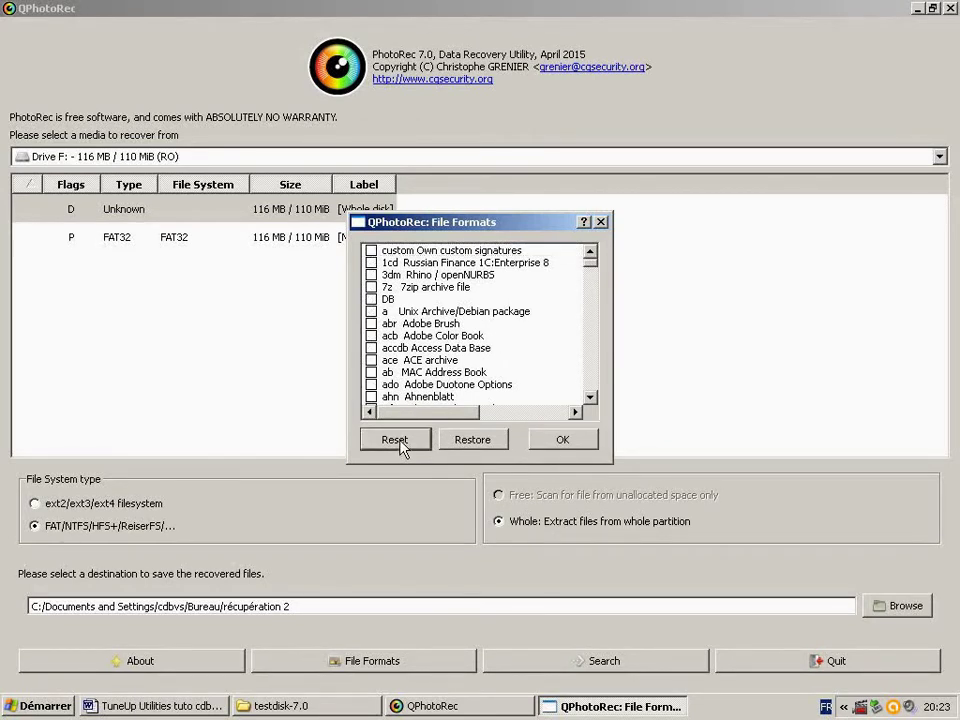
click(591, 266)
drag(591, 266, 591, 321)
scroll(467, 360, down, 2)
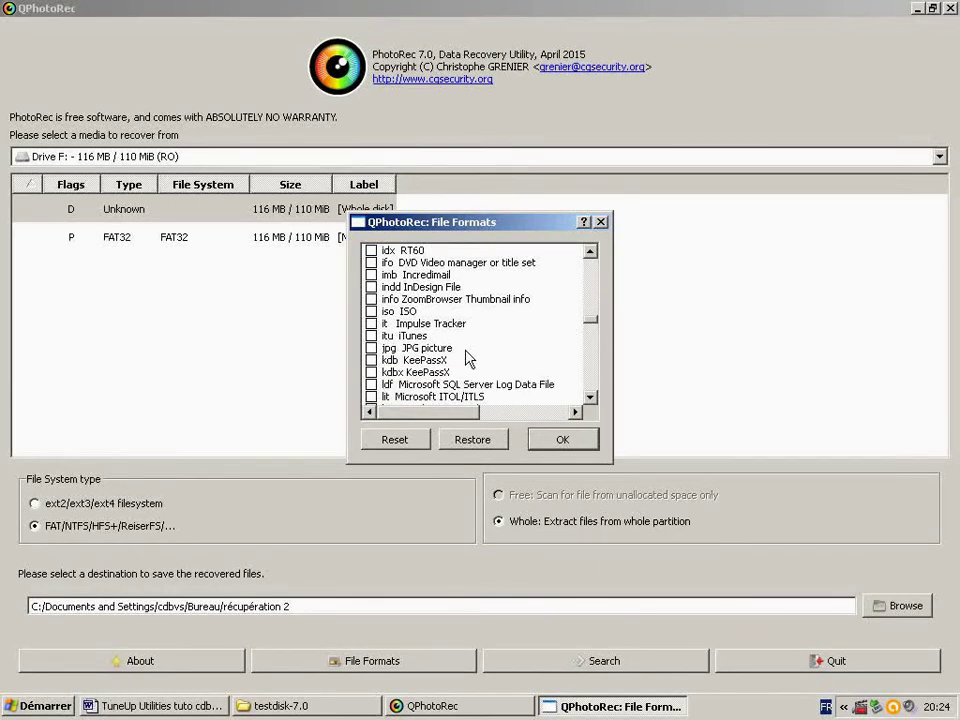
scroll(466, 357, down, 3)
scroll(467, 358, up, 3)
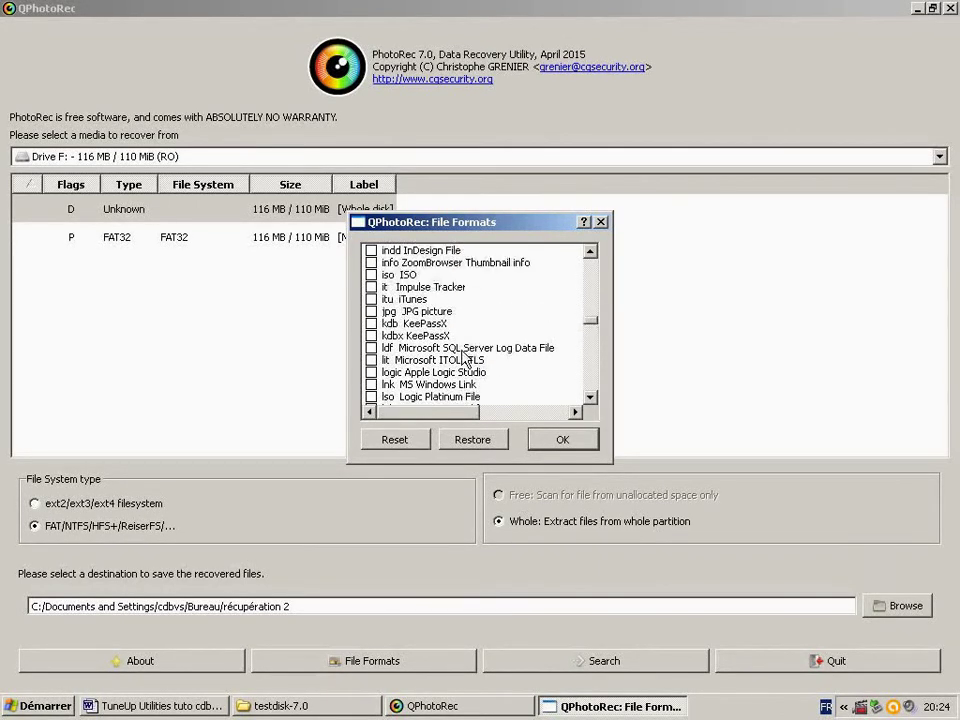
click(371, 311)
Step: Enable the txt format for other text files in the file formats list
scroll(420, 327, down, 3)
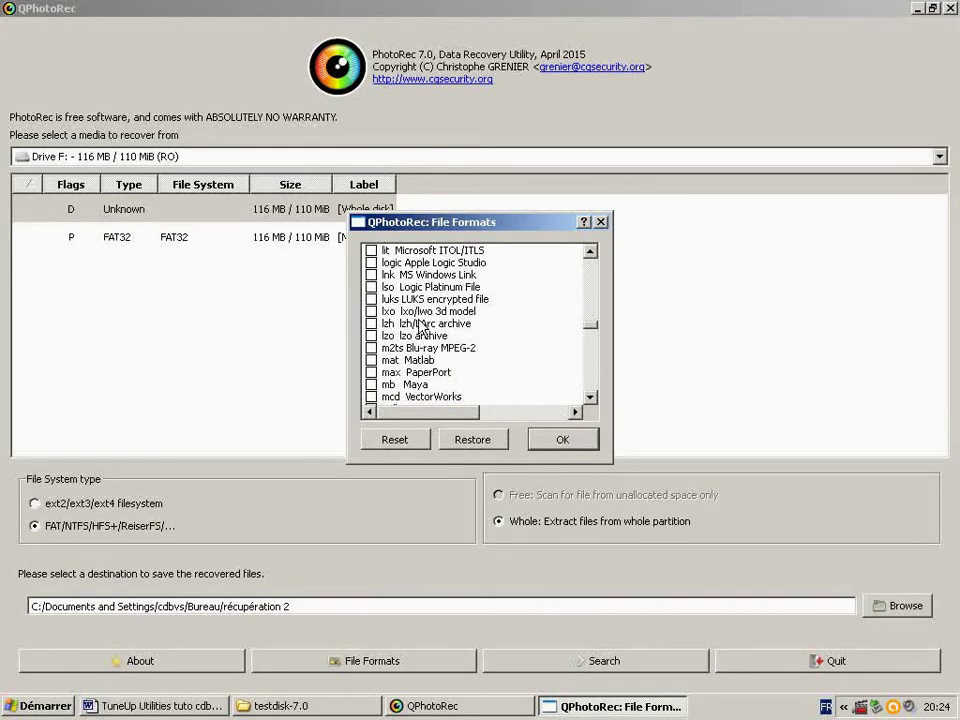
scroll(420, 327, down, 5)
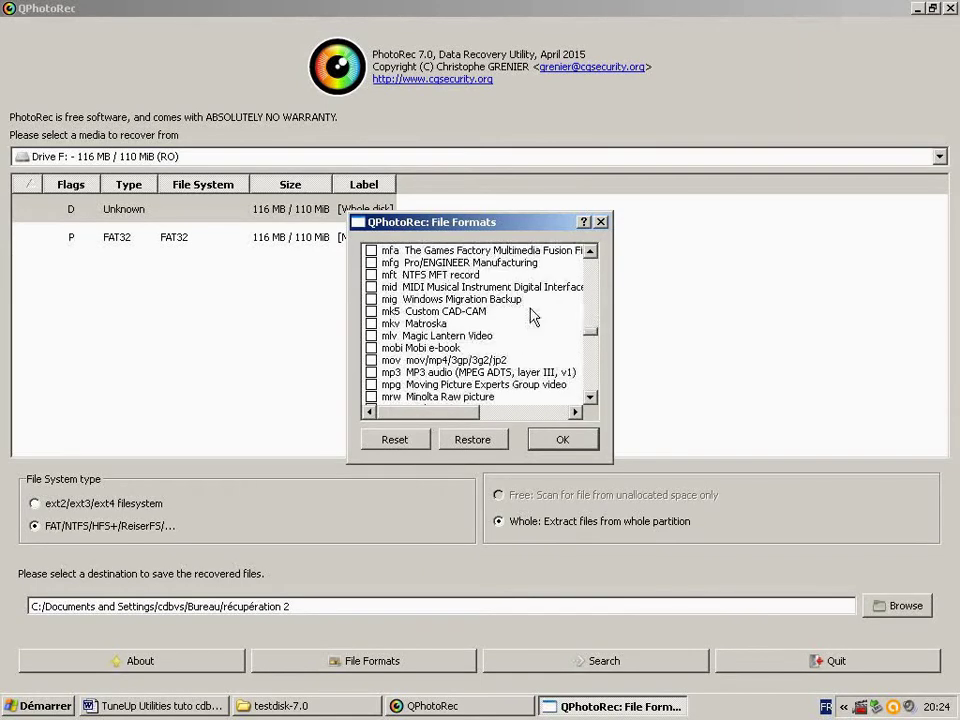
drag(591, 332, 589, 371)
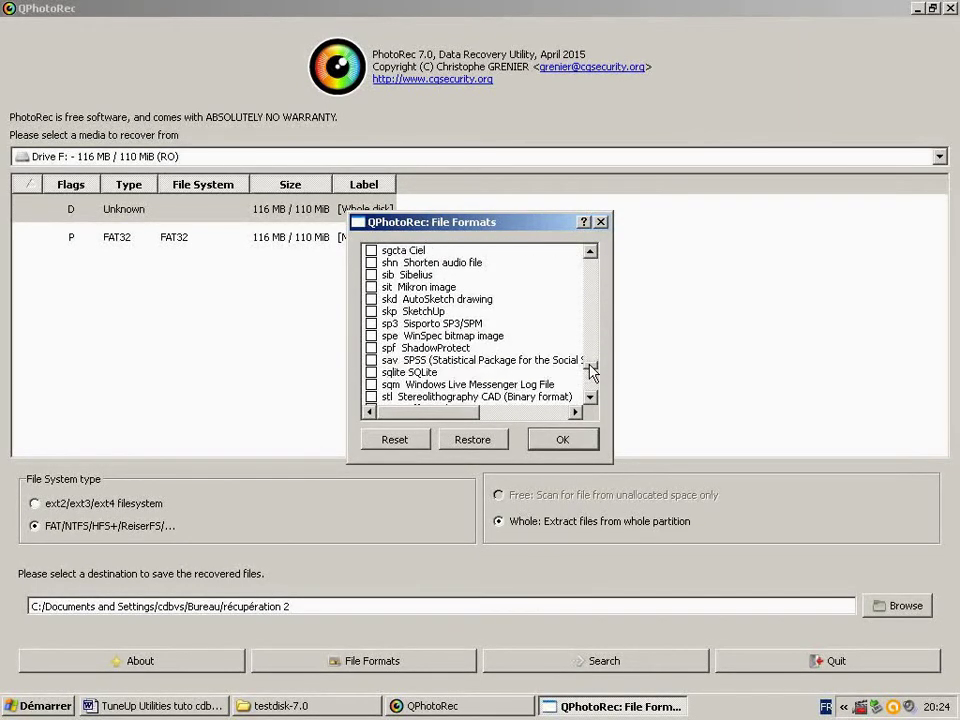
scroll(505, 363, down, 4)
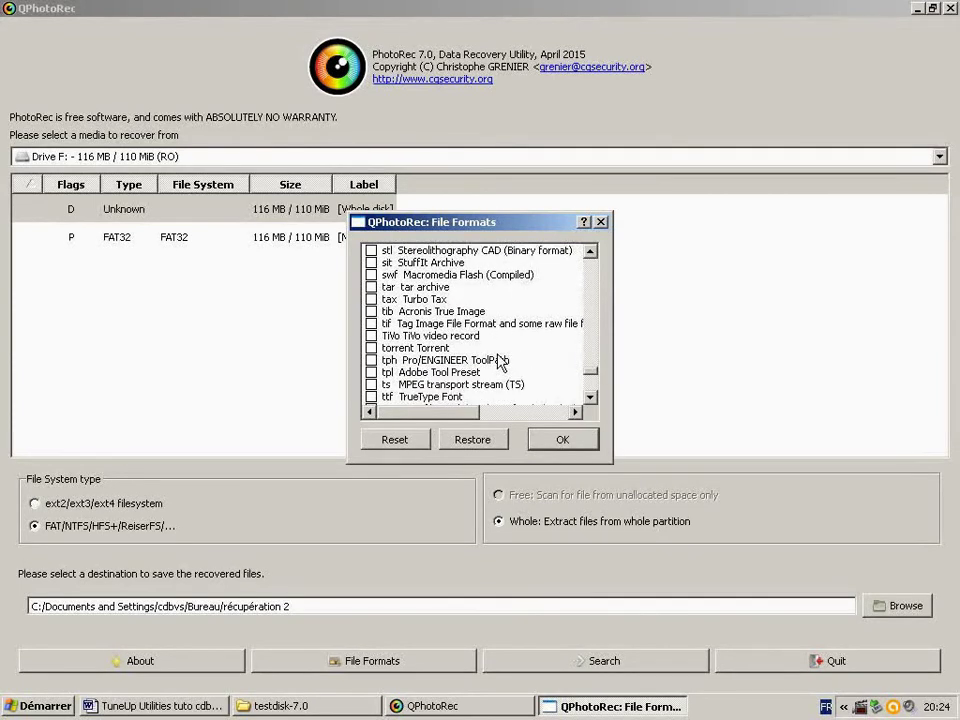
scroll(420, 380, down, 1)
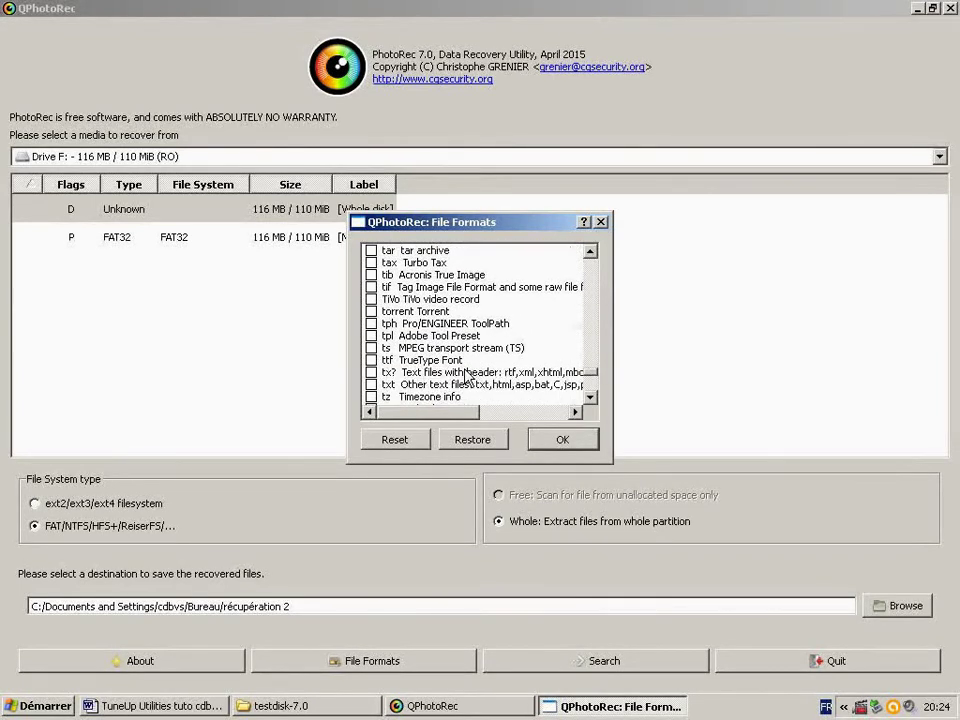
click(377, 386)
Step: Enable the doc Microsoft Office Document format and confirm the file format selection
drag(588, 375, 590, 308)
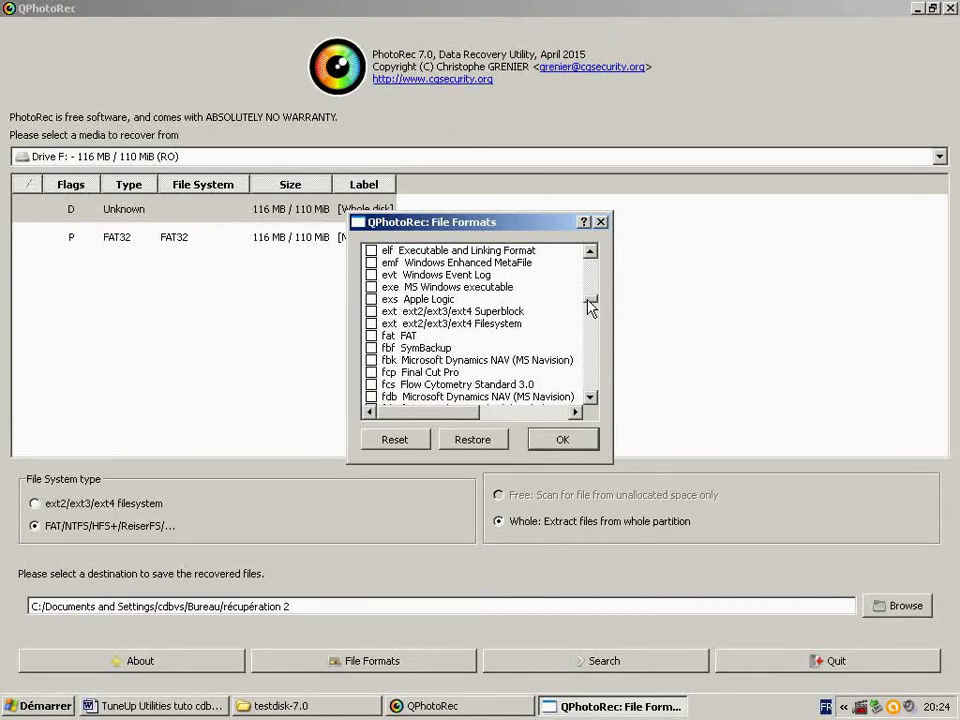
drag(590, 308, 590, 299)
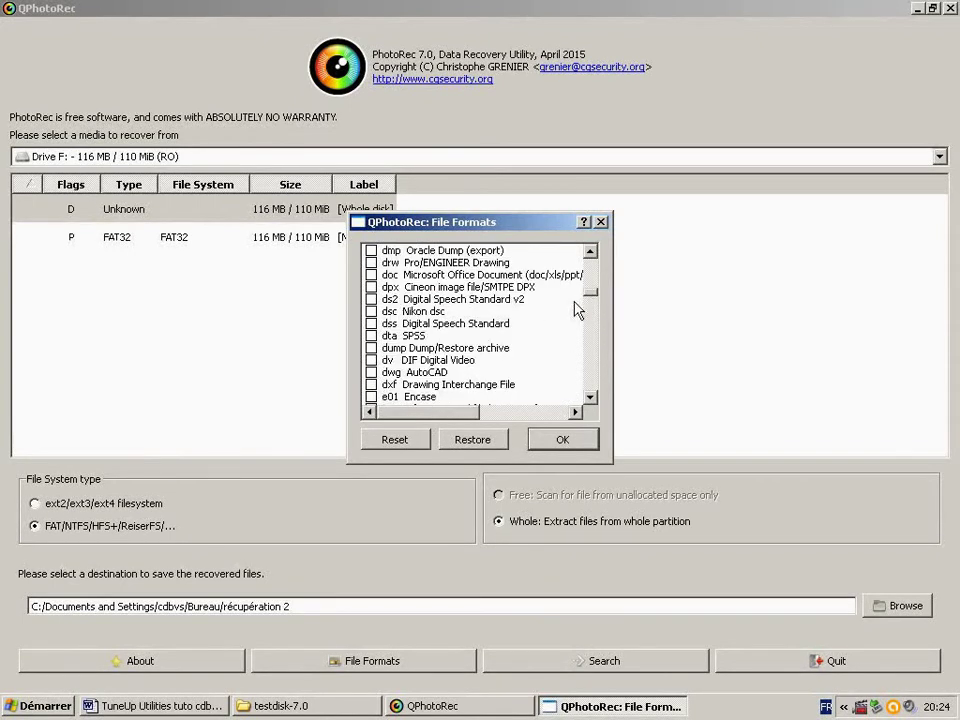
click(371, 275)
scroll(519, 341, down, 6)
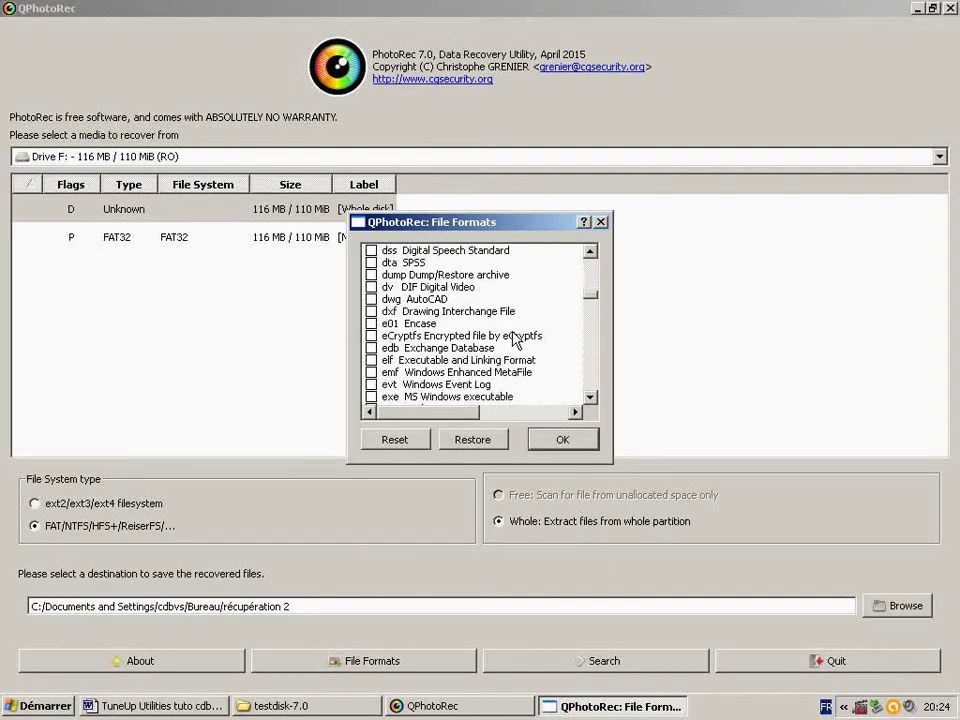
scroll(510, 338, up, 2)
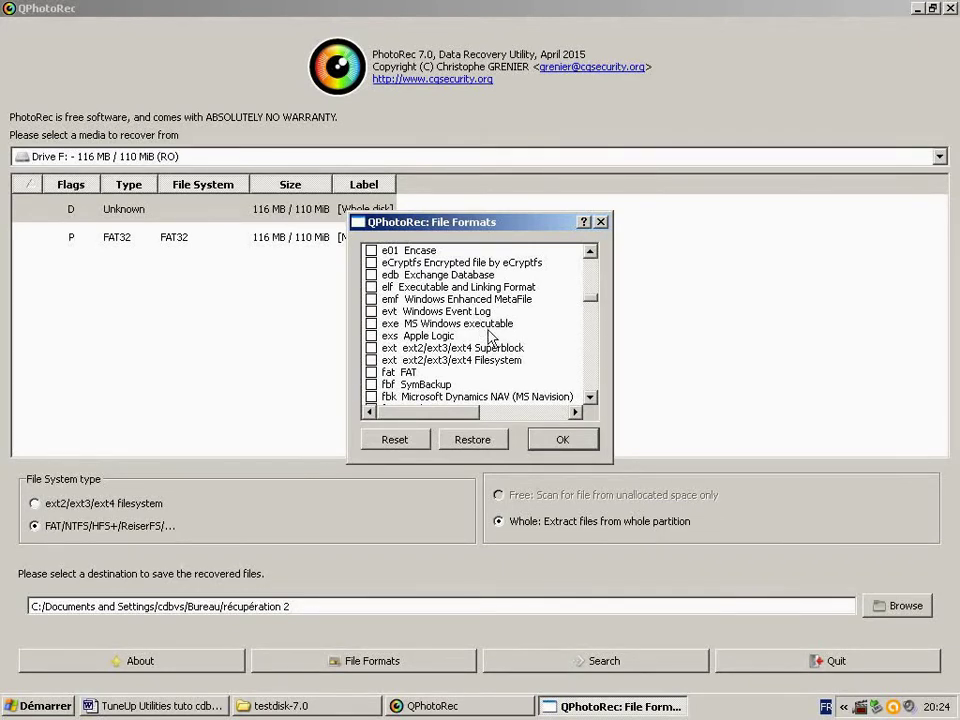
click(553, 441)
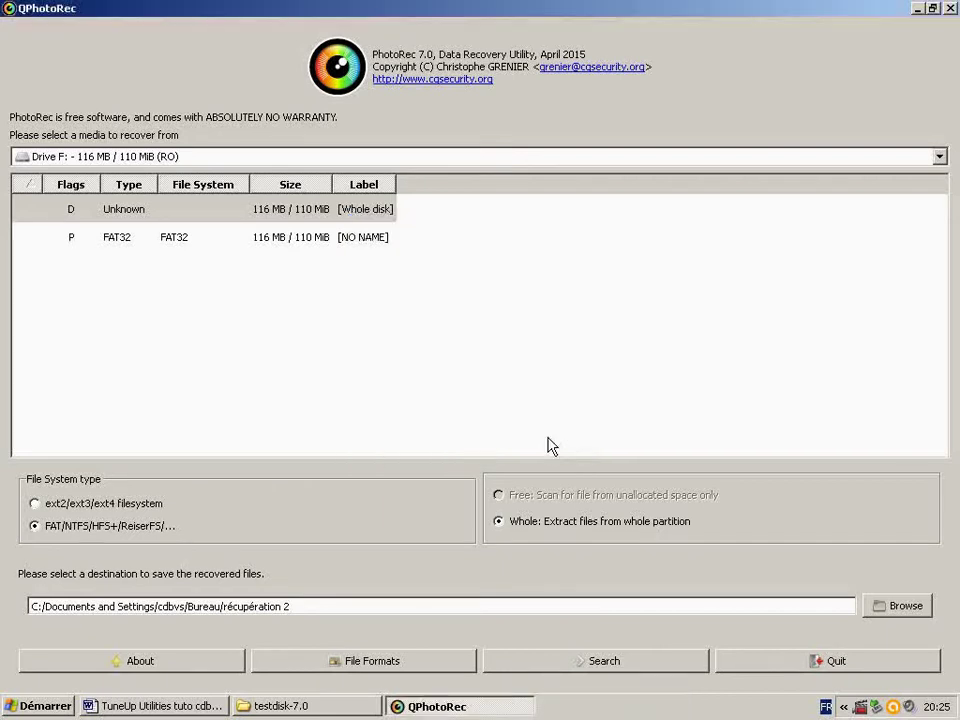
Step: Run the recovery search on drive F:, closing the testdisk-7.0 folder window meanwhile, and quit QPhotoRec once it completes
click(598, 663)
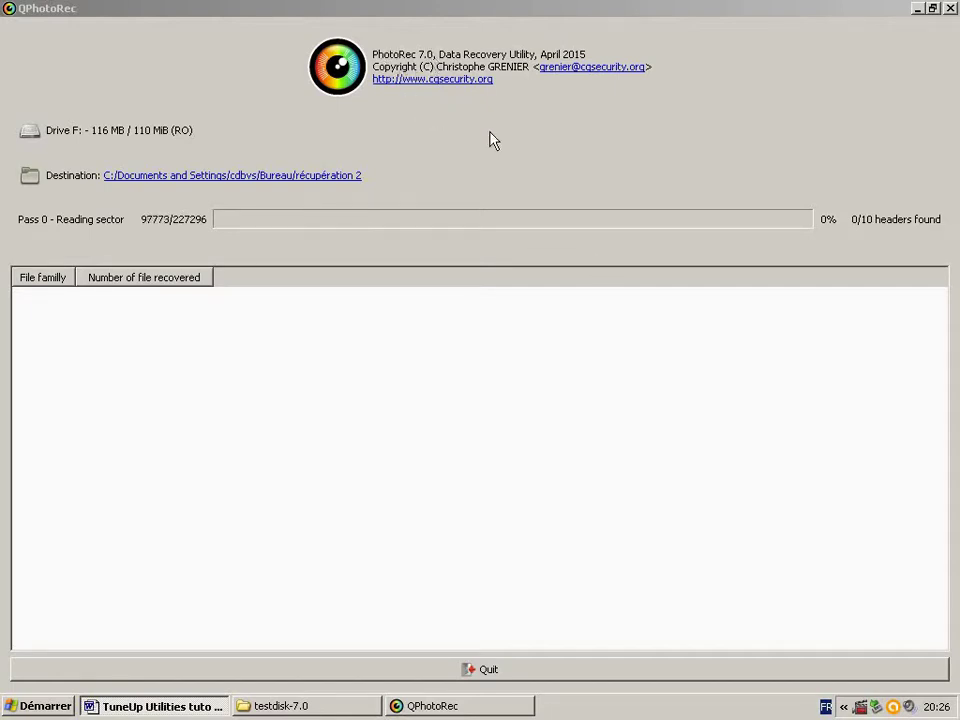
click(313, 708)
click(542, 594)
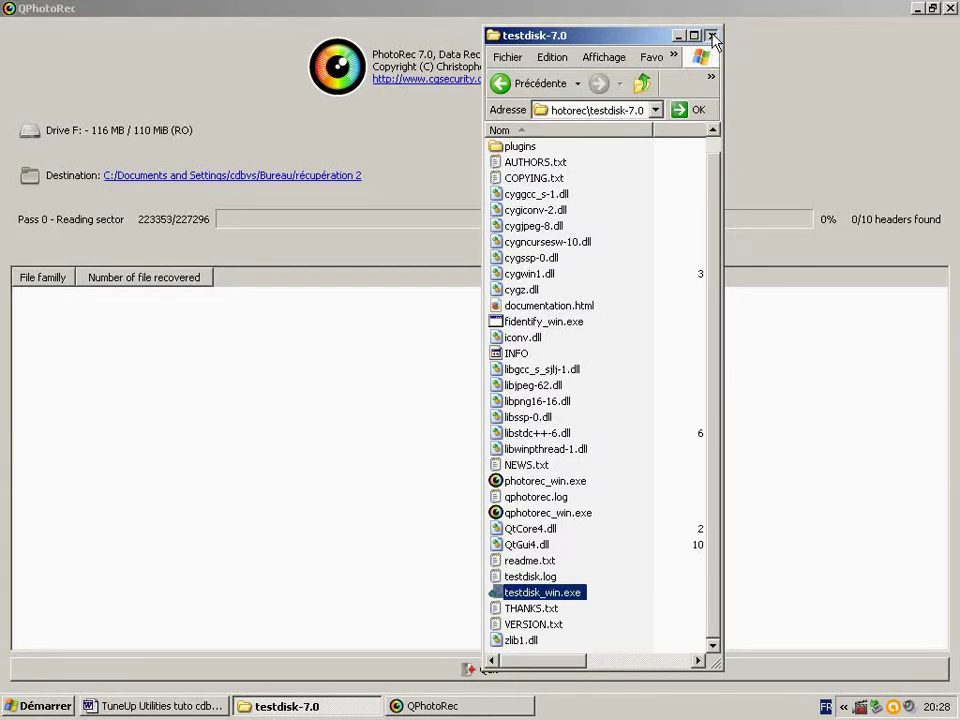
click(713, 36)
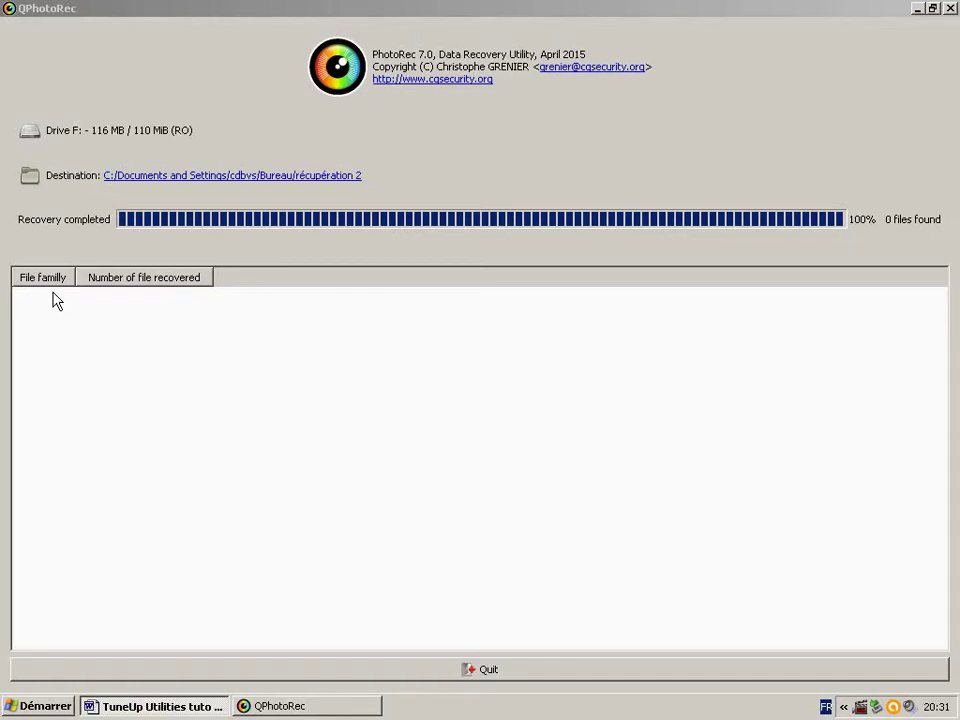
click(480, 669)
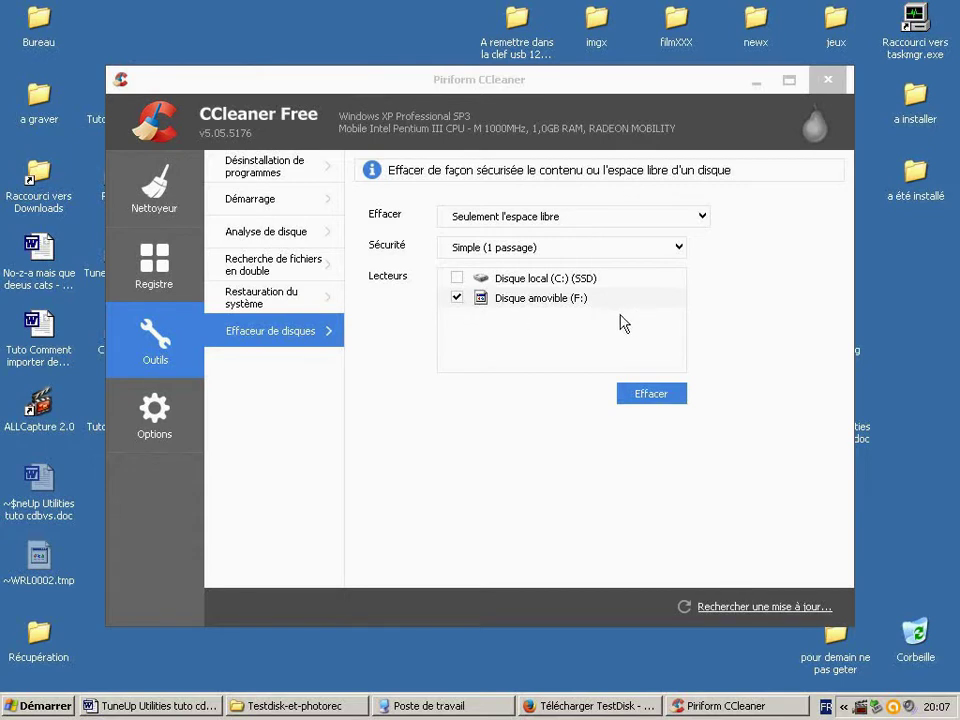
Step: Close CCleaner, open removable disk F: from Poste de travail and accept the offer to format it
click(829, 84)
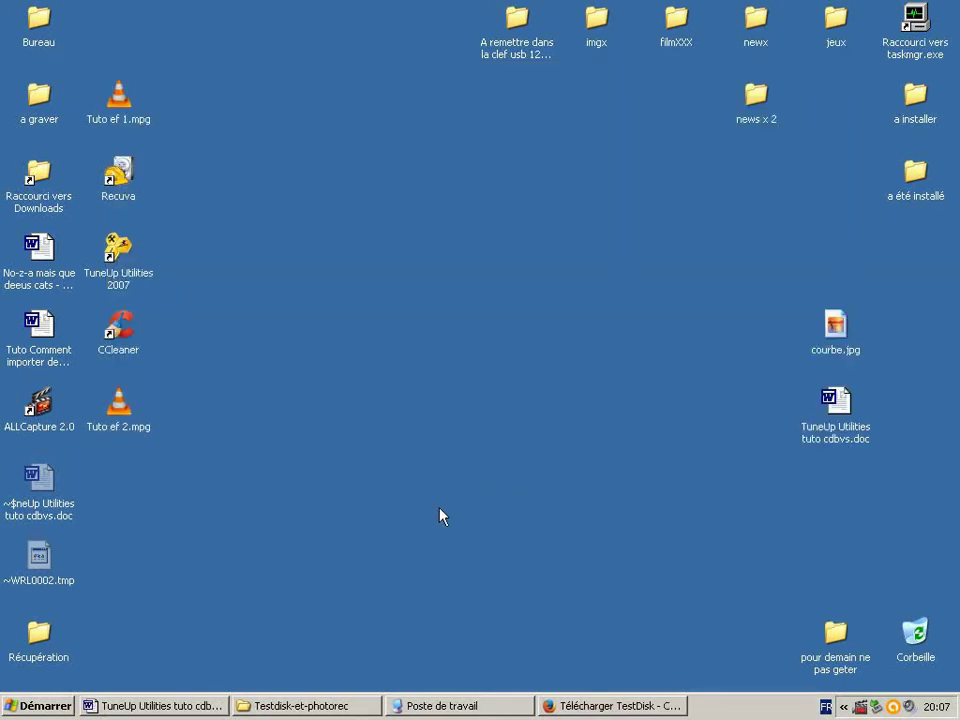
click(460, 707)
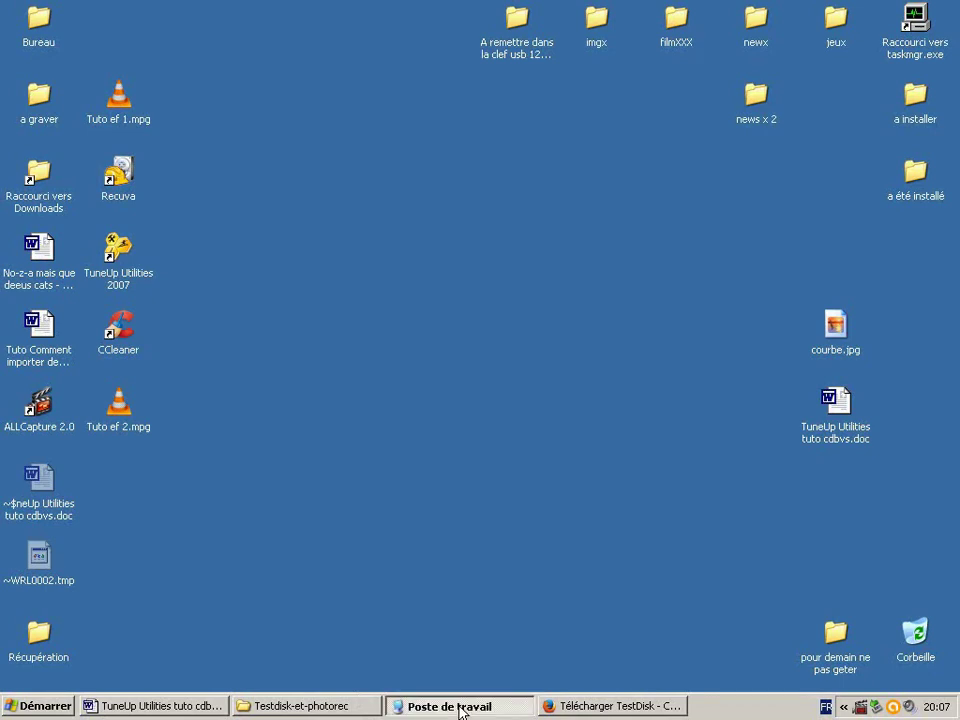
click(420, 363)
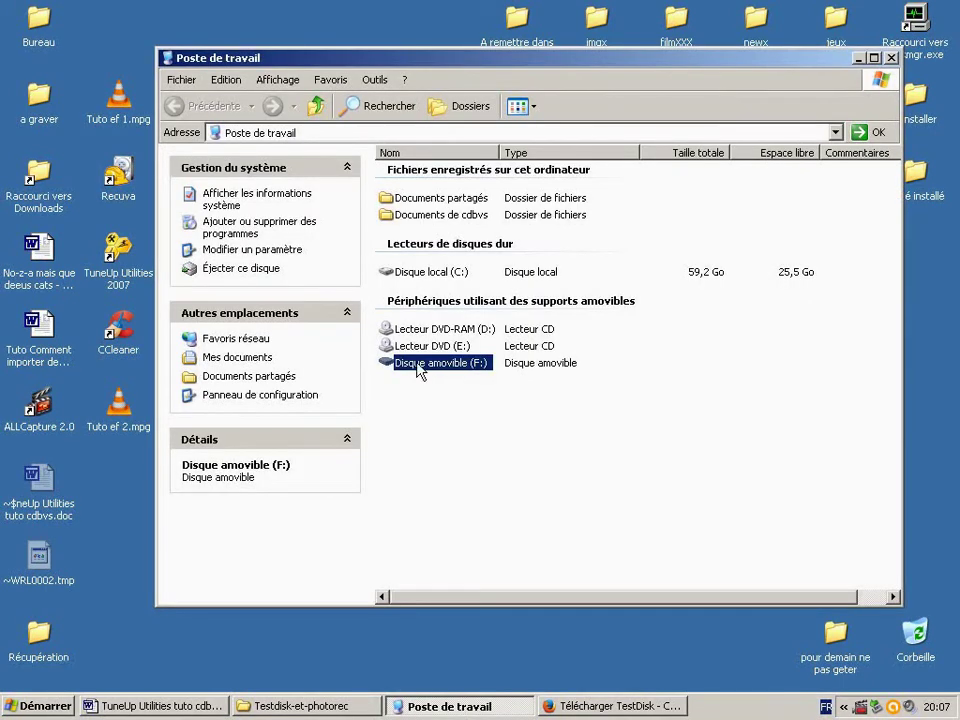
double_click(420, 364)
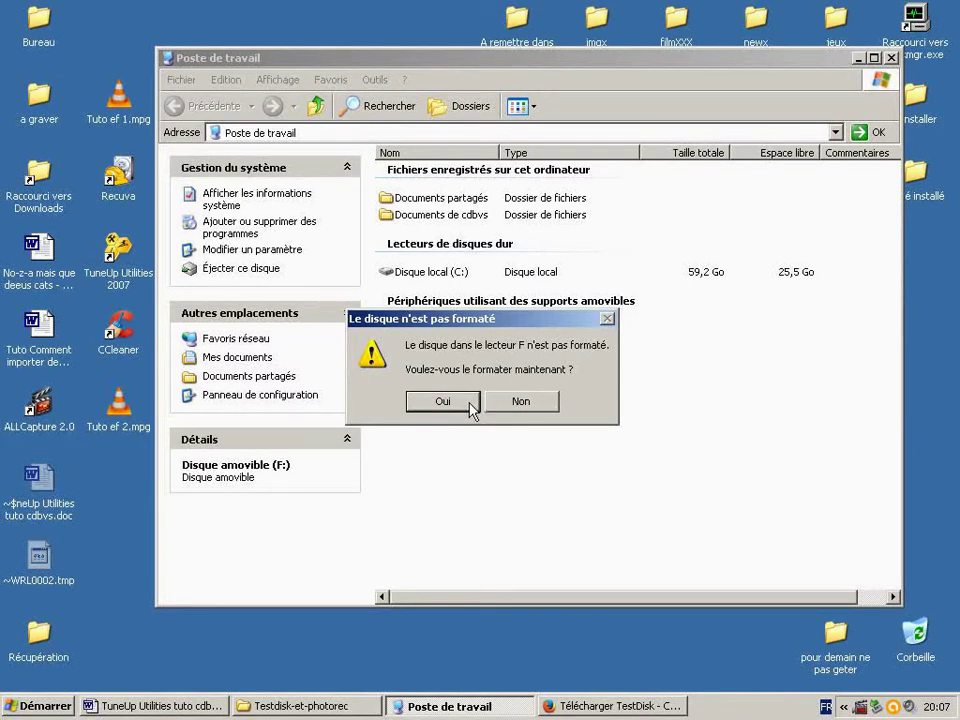
click(470, 404)
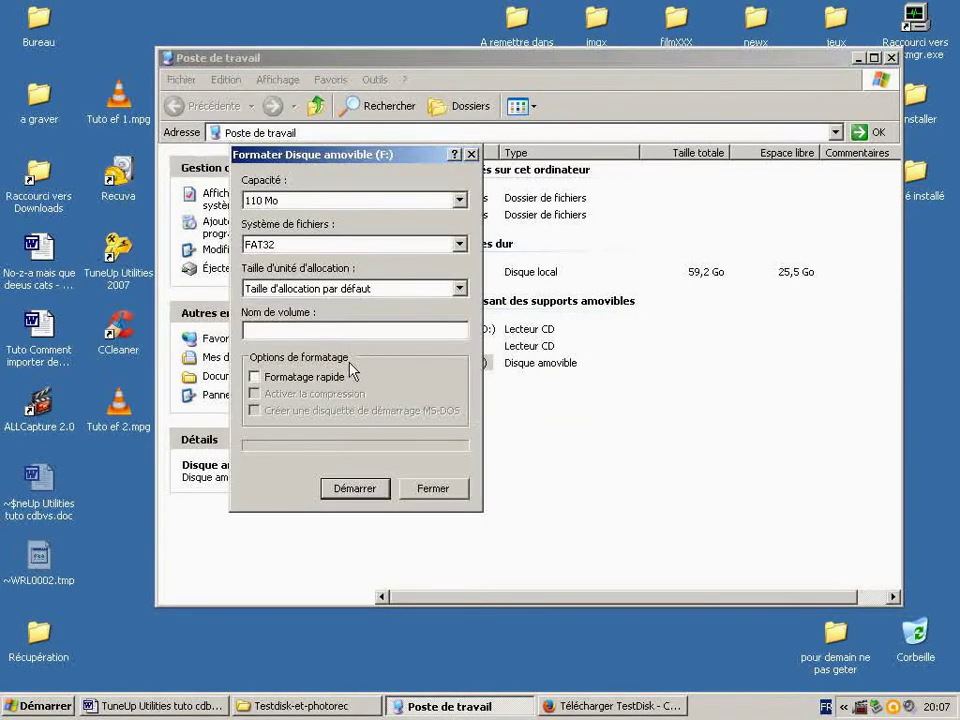
Step: Format removable disk F: as FAT32 with the default allocation size and no quick format, and close the format and Poste de travail windows
click(323, 245)
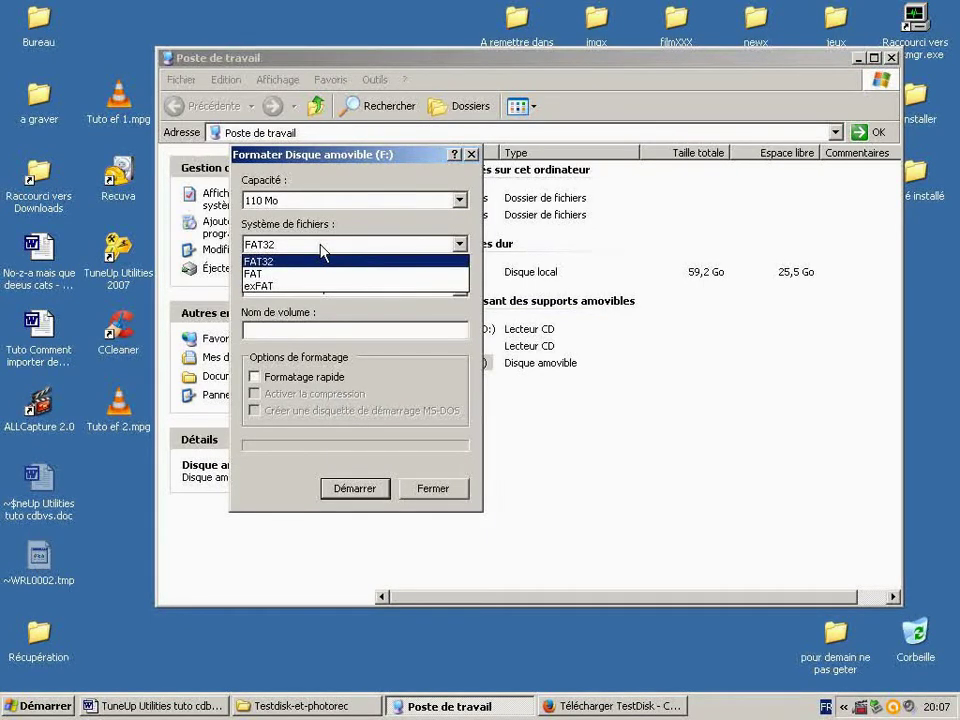
click(322, 260)
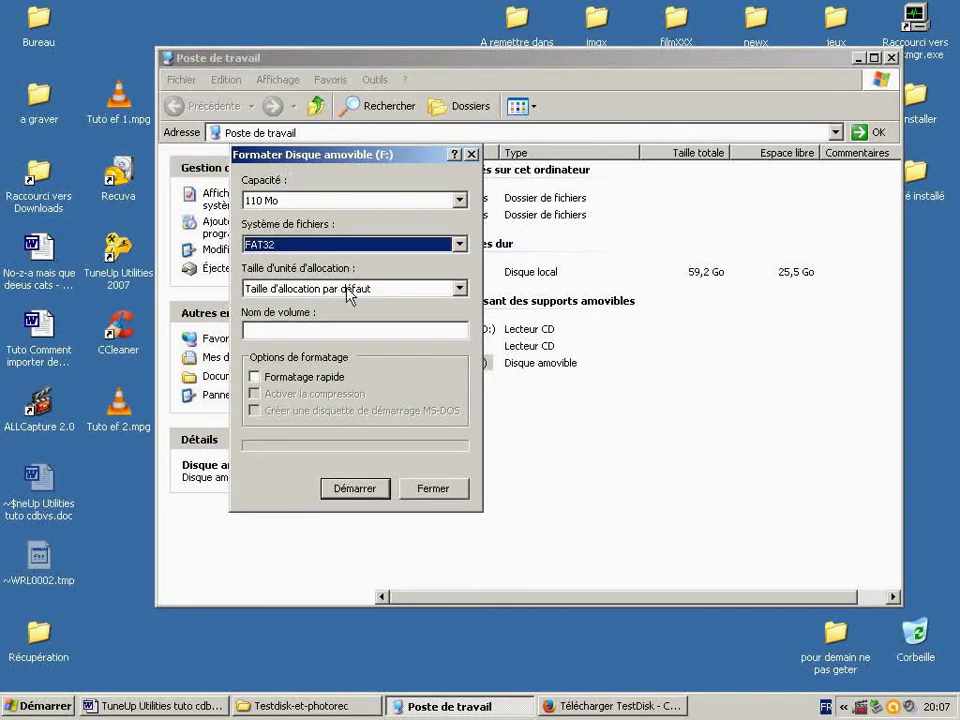
click(362, 494)
click(435, 399)
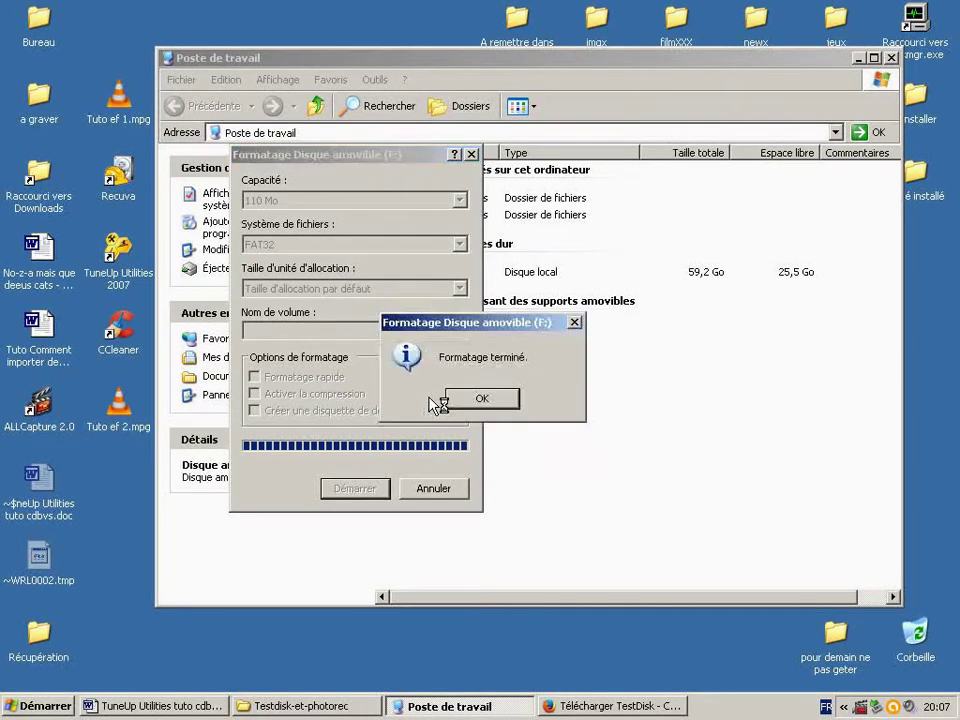
click(482, 398)
click(433, 488)
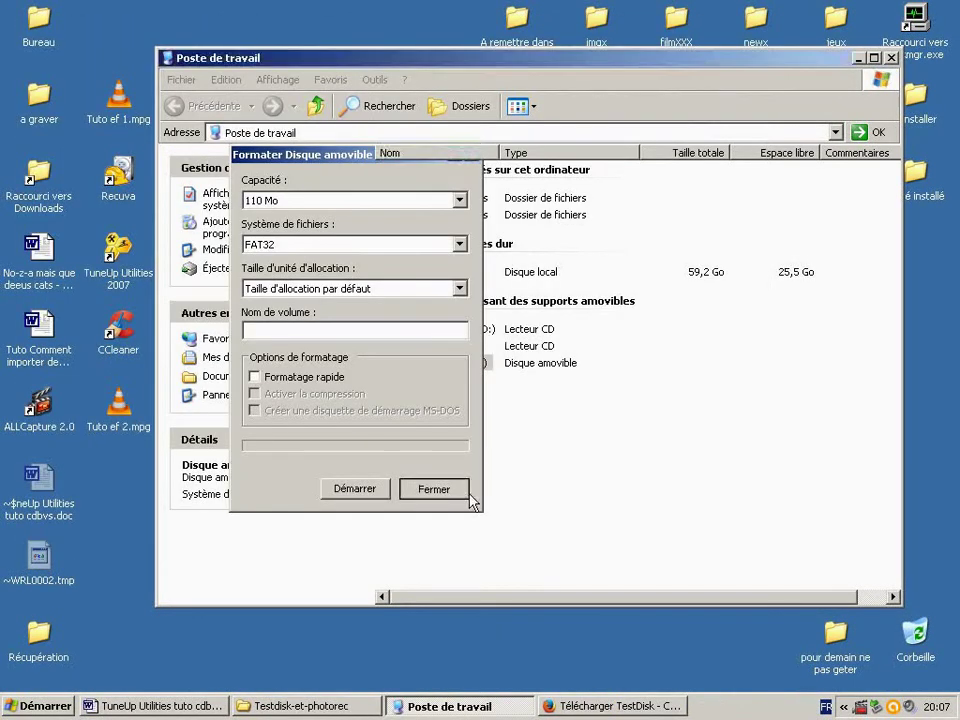
click(465, 496)
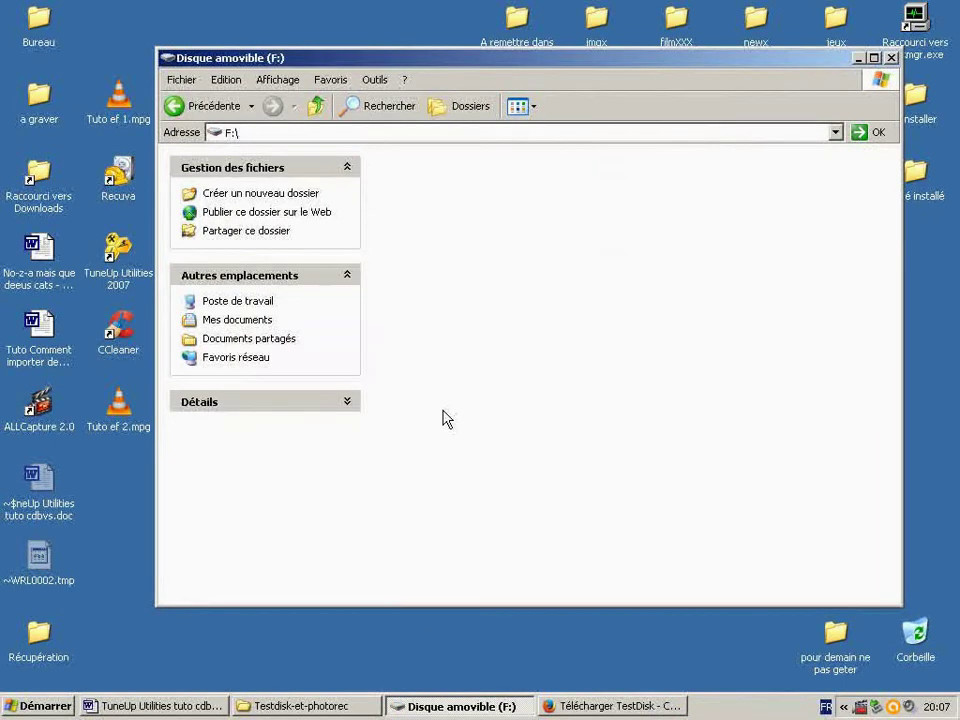
click(212, 106)
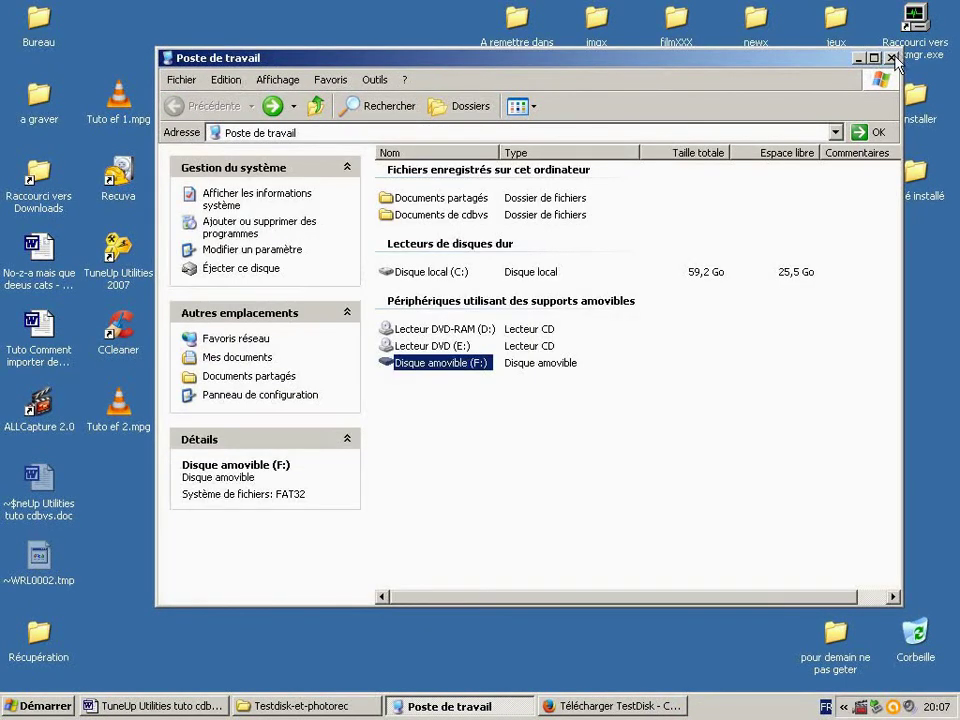
click(890, 58)
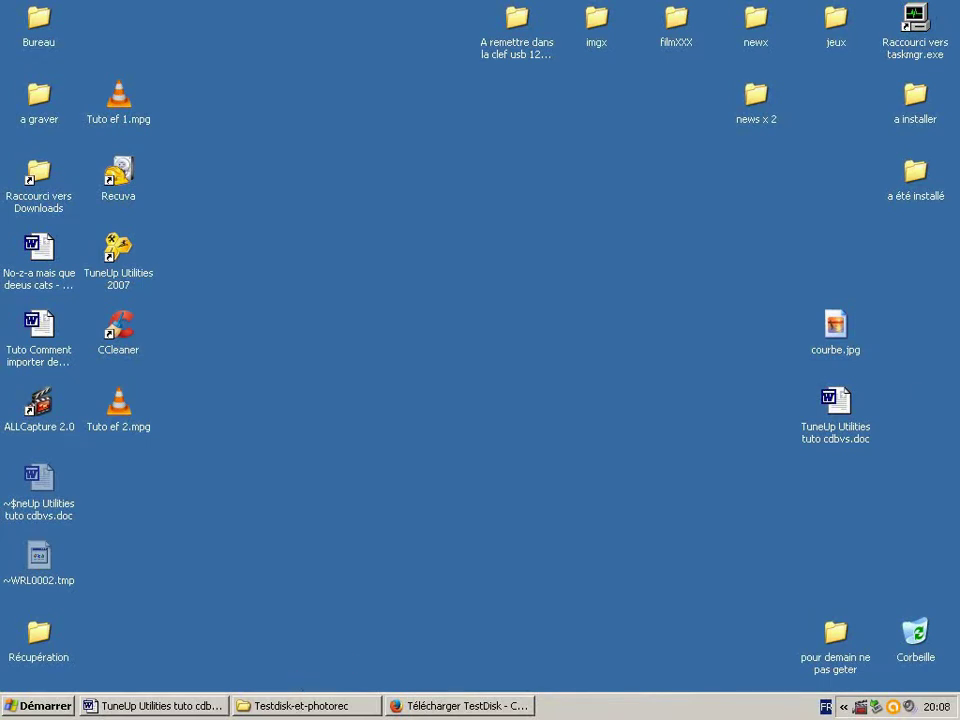
Step: Switch to Firefox and examine the TestDisk & PhotoRec 7.0 (18 avril 2015) section of the download page
key(alt+Tab)
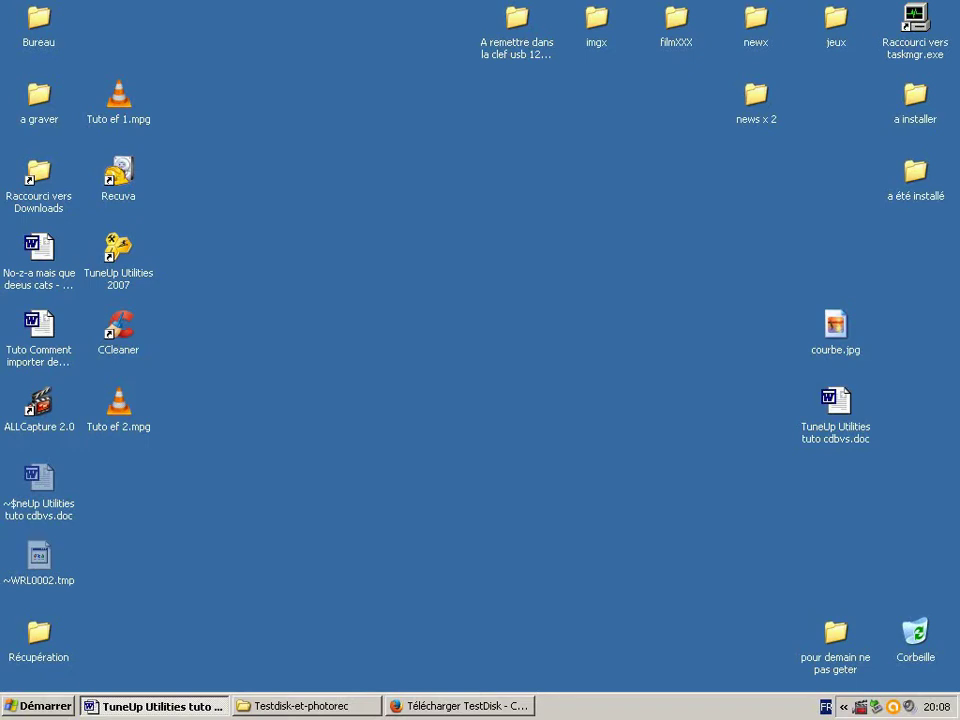
click(413, 708)
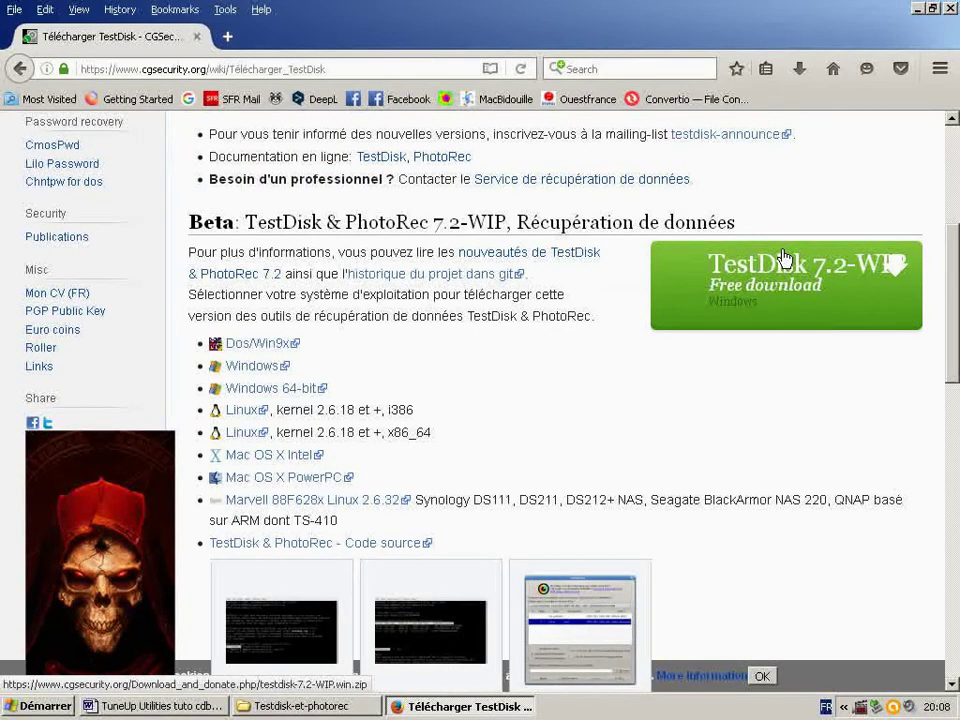
scroll(710, 517, down, 7)
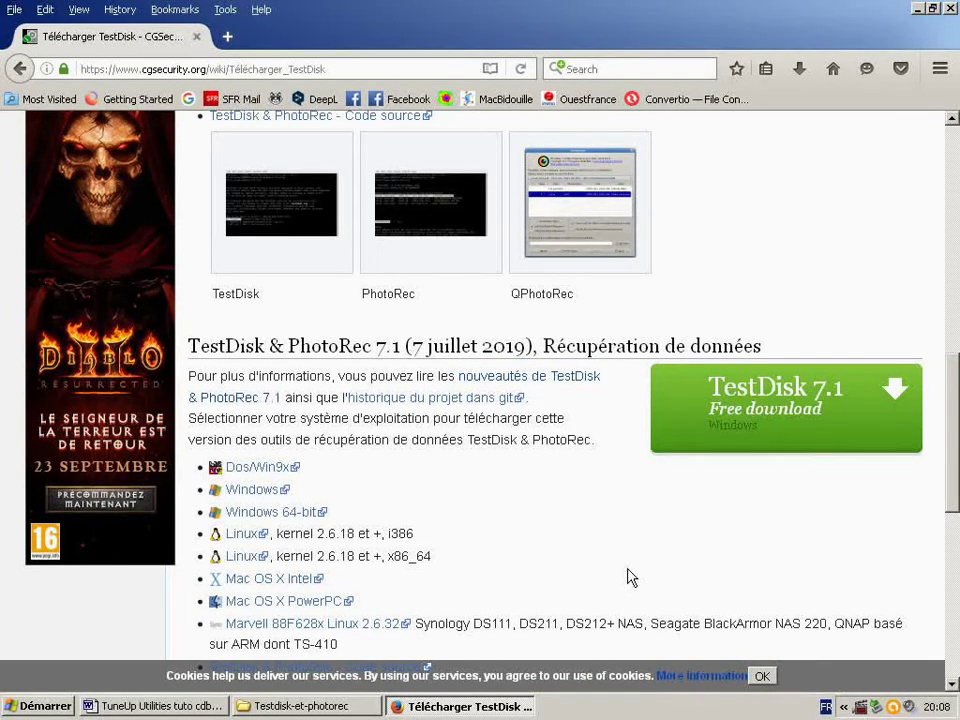
scroll(625, 577, down, 7)
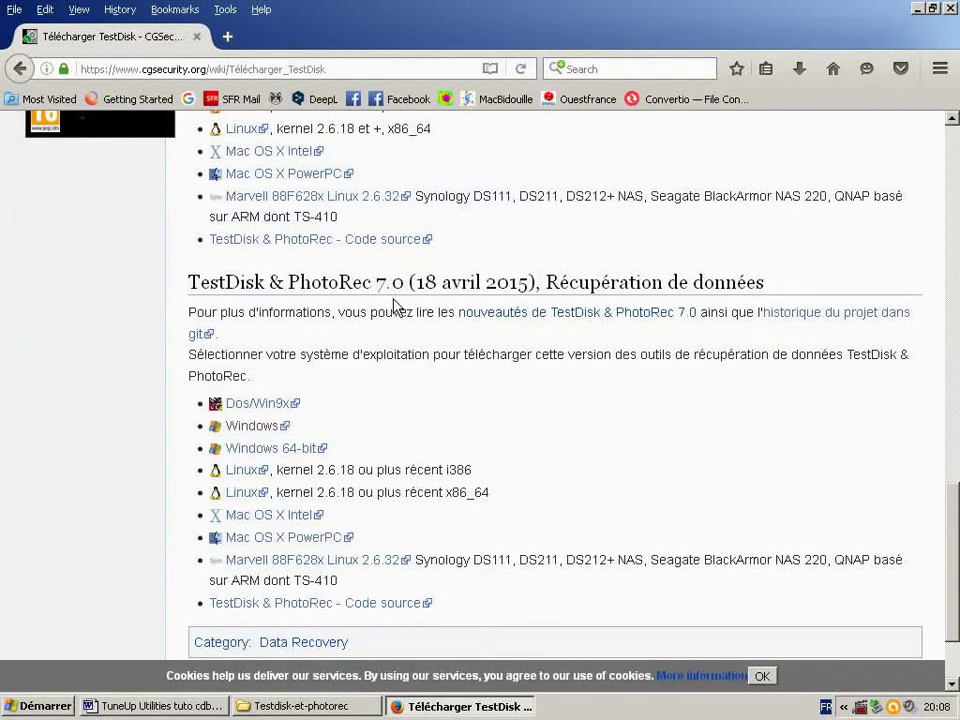
drag(376, 280, 404, 282)
click(343, 433)
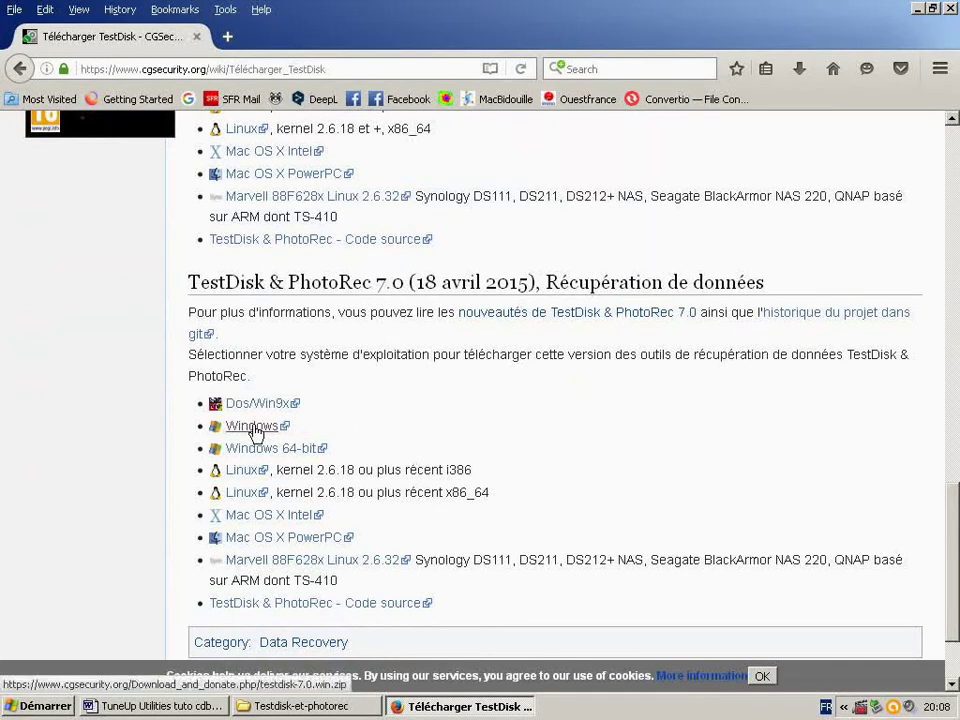
Step: Request the Windows version of TestDisk & PhotoRec 7.0, cancel opening testdisk-7.0.win.zip and close the browser
drag(328, 433, 217, 436)
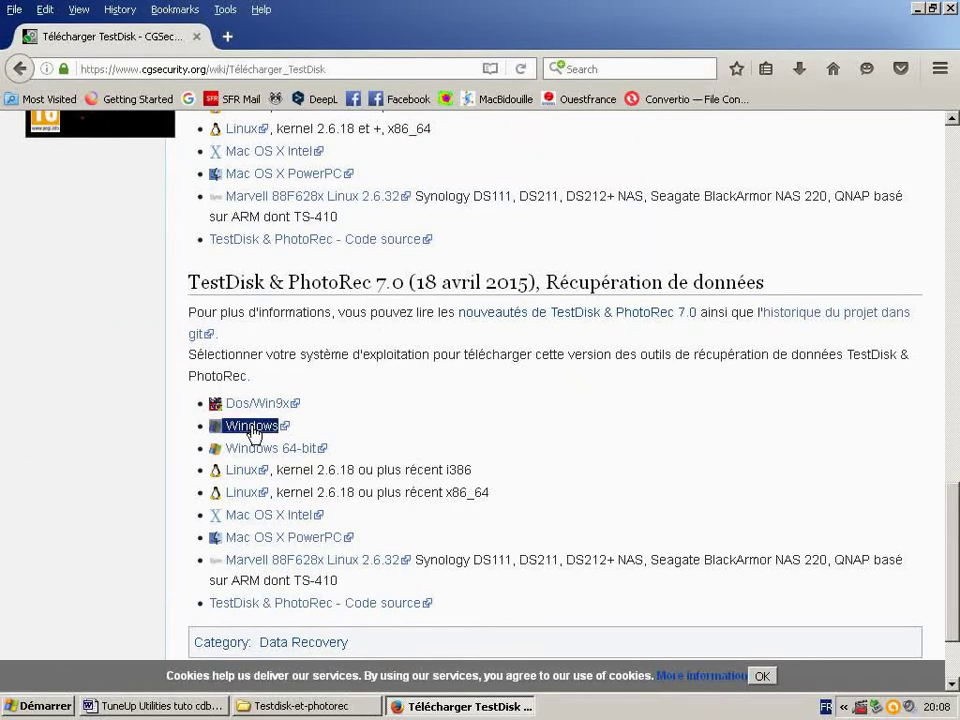
click(250, 435)
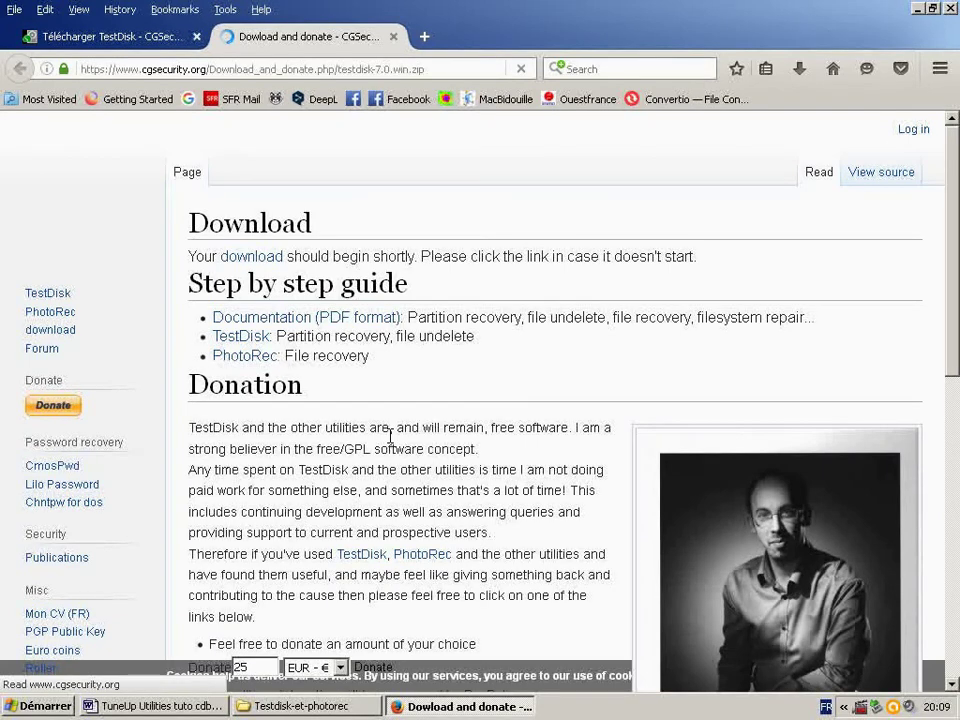
scroll(390, 435, down, 4)
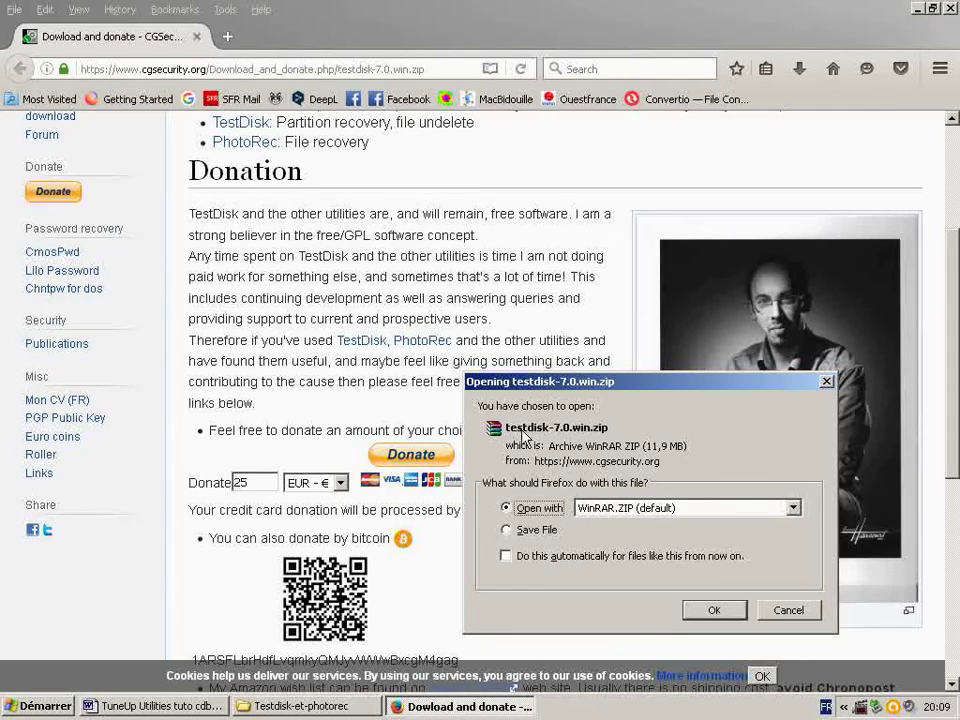
click(789, 612)
click(948, 9)
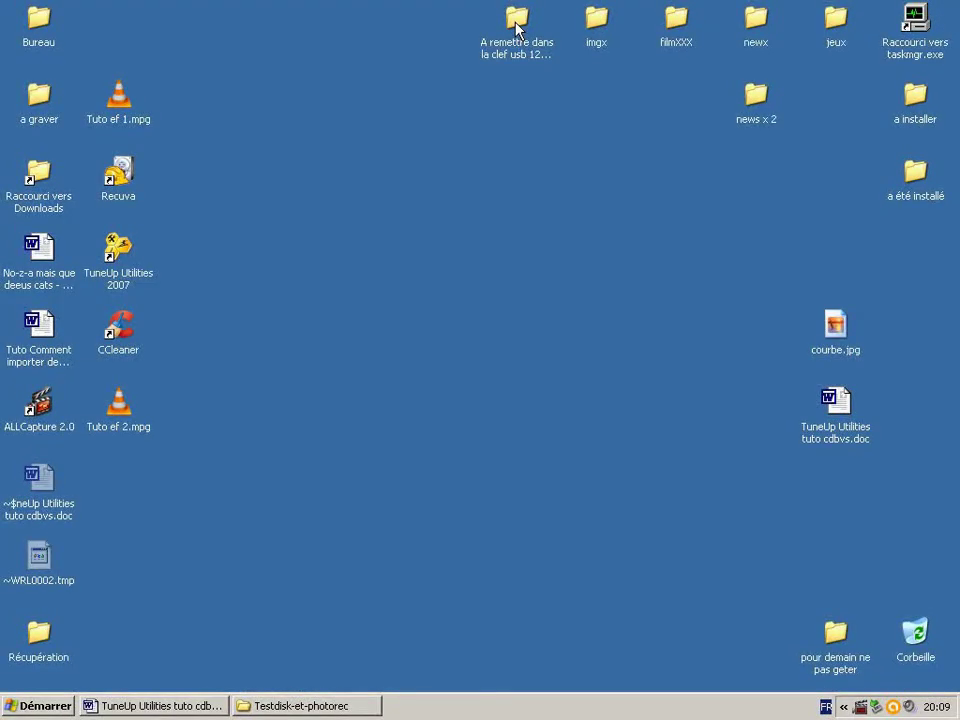
Step: Examine the testdisk-7.0 folder in Testdisk-et-photorec, highlighting photorec_win.exe, qphotorec_win.exe and testdisk_win.exe, and minimize its window
click(307, 706)
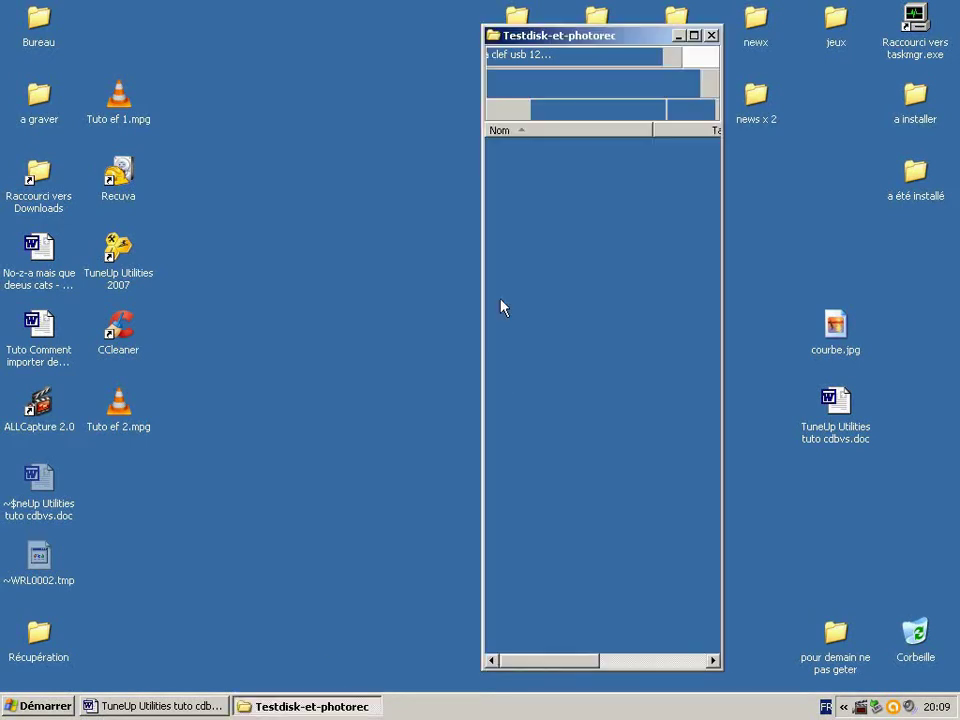
click(531, 163)
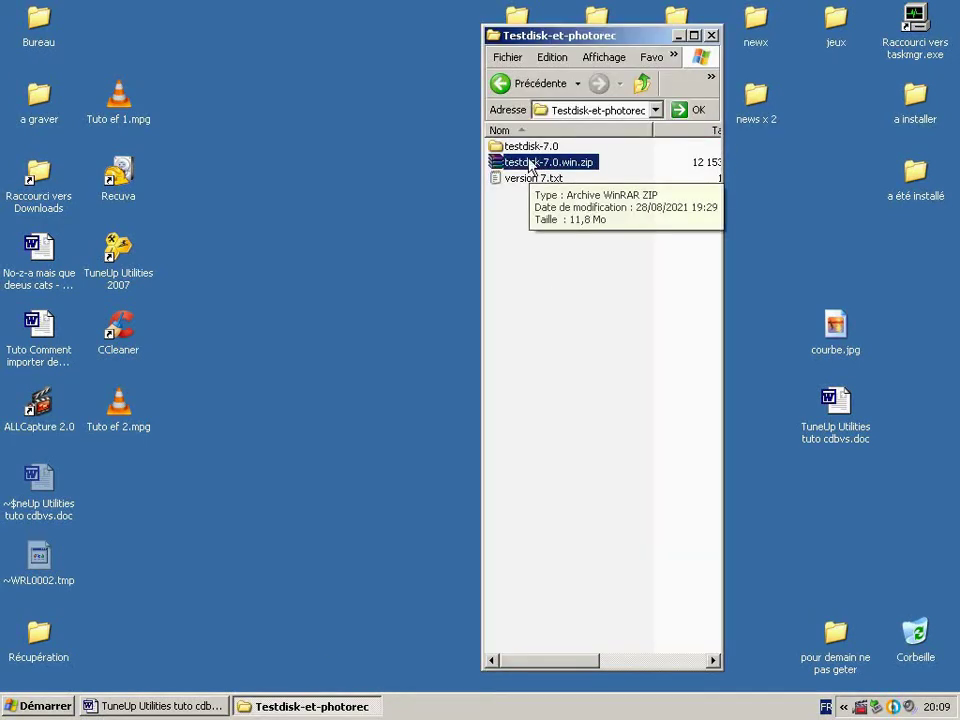
double_click(516, 146)
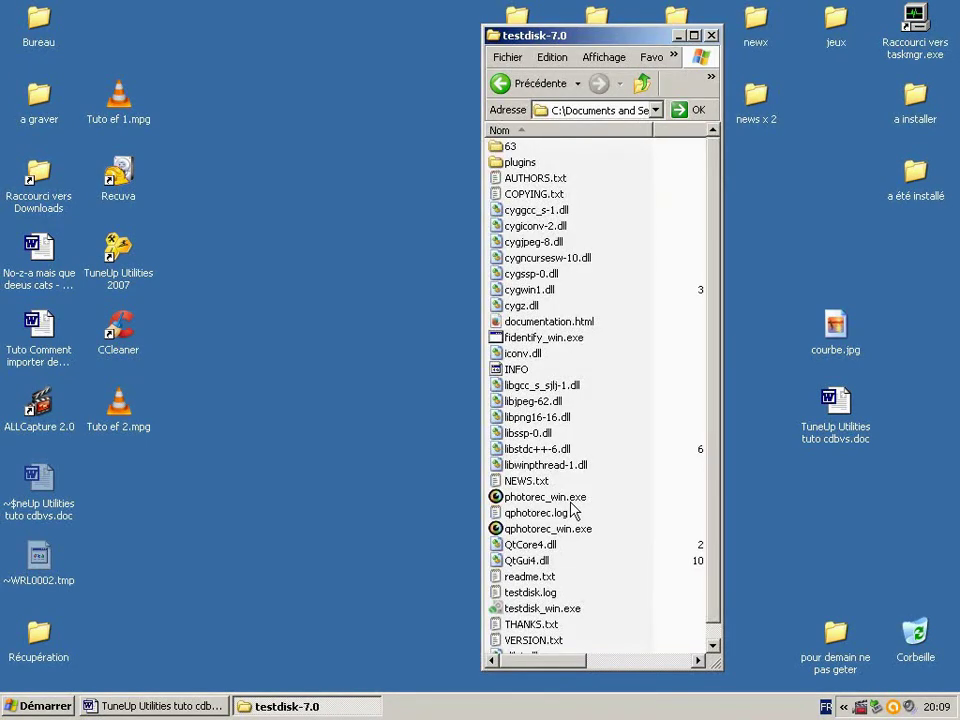
scroll(573, 510, down, 1)
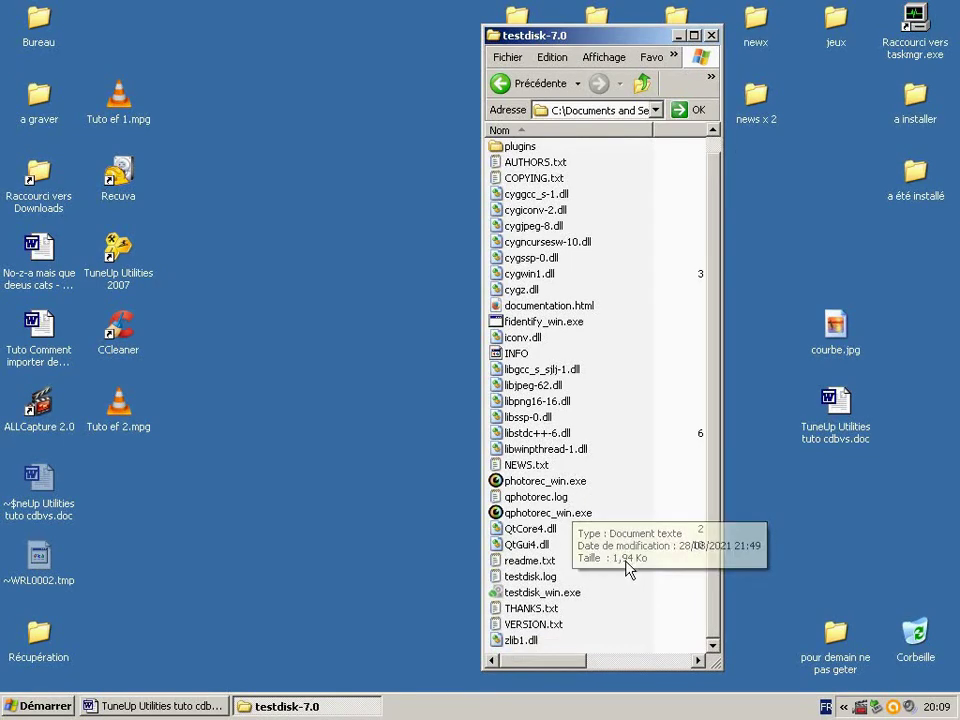
click(543, 484)
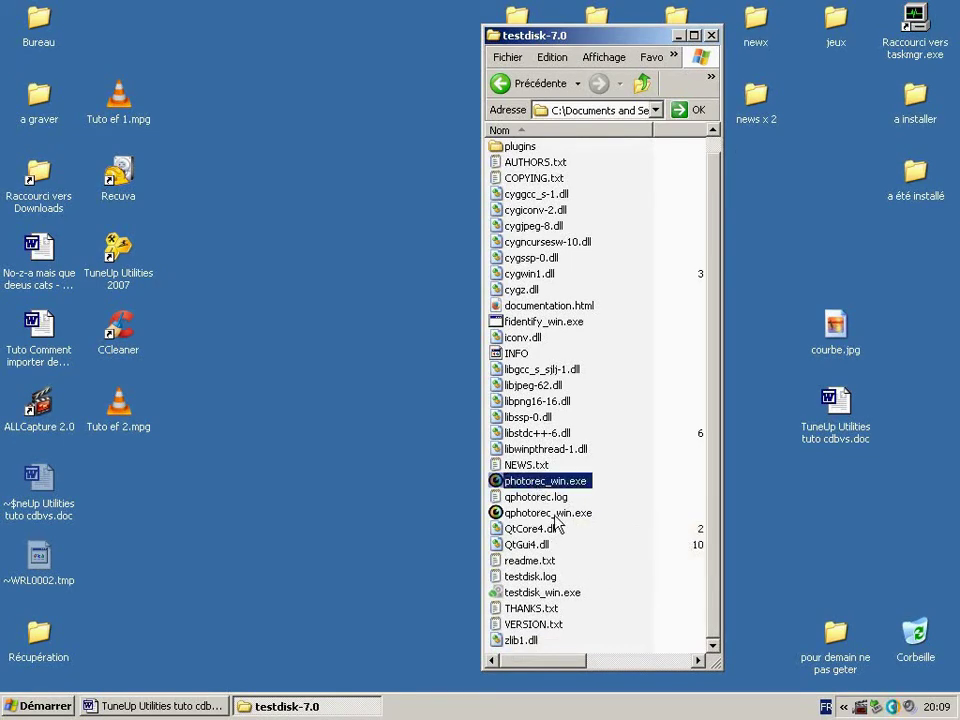
click(554, 514)
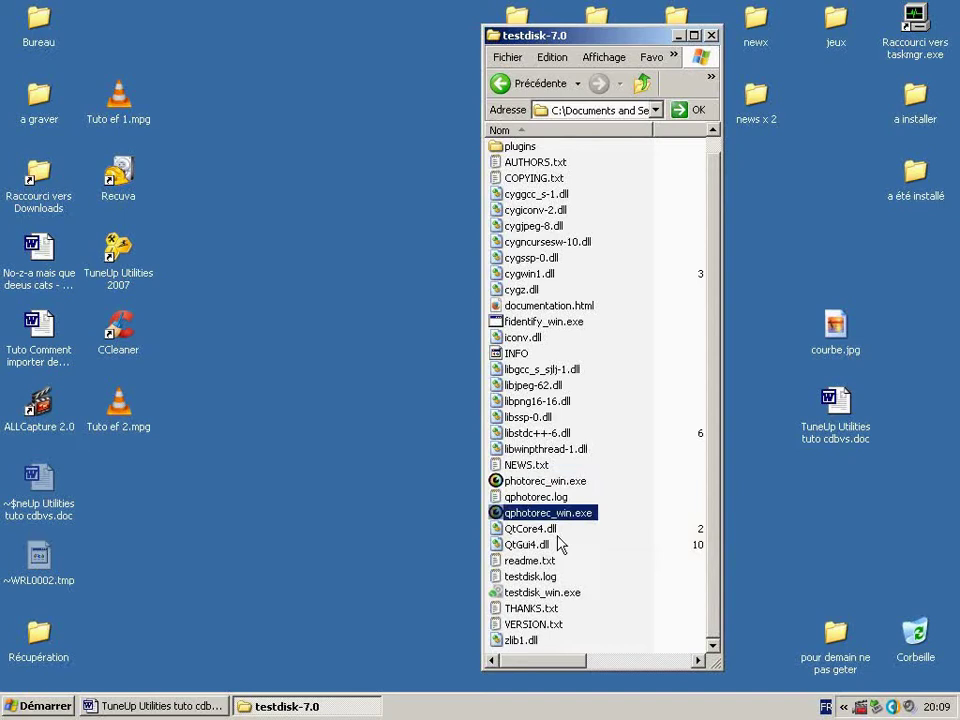
click(546, 594)
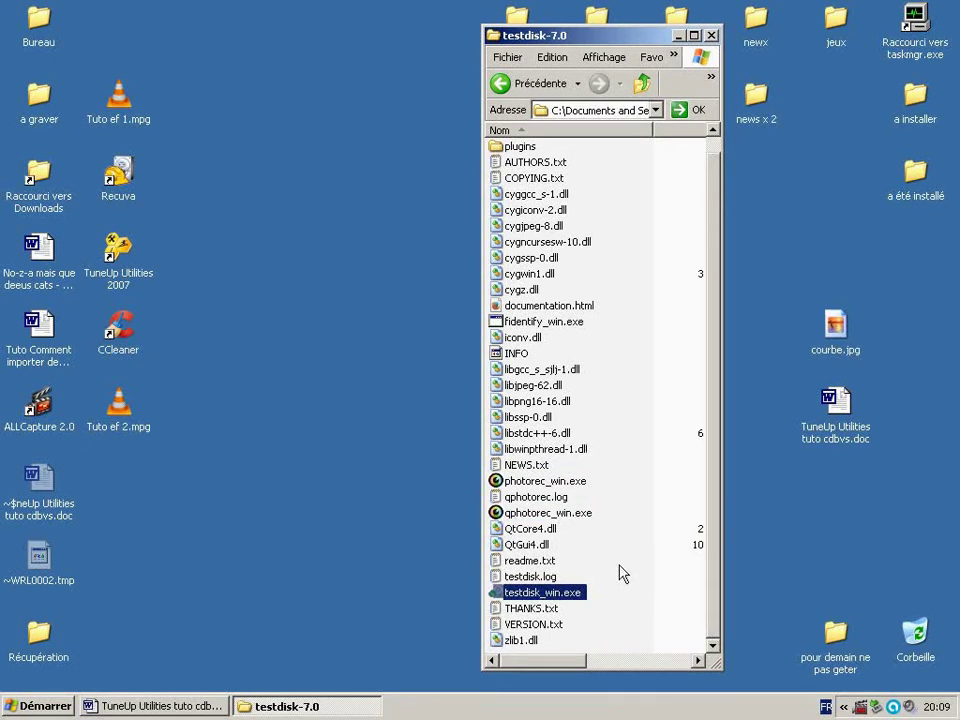
click(678, 36)
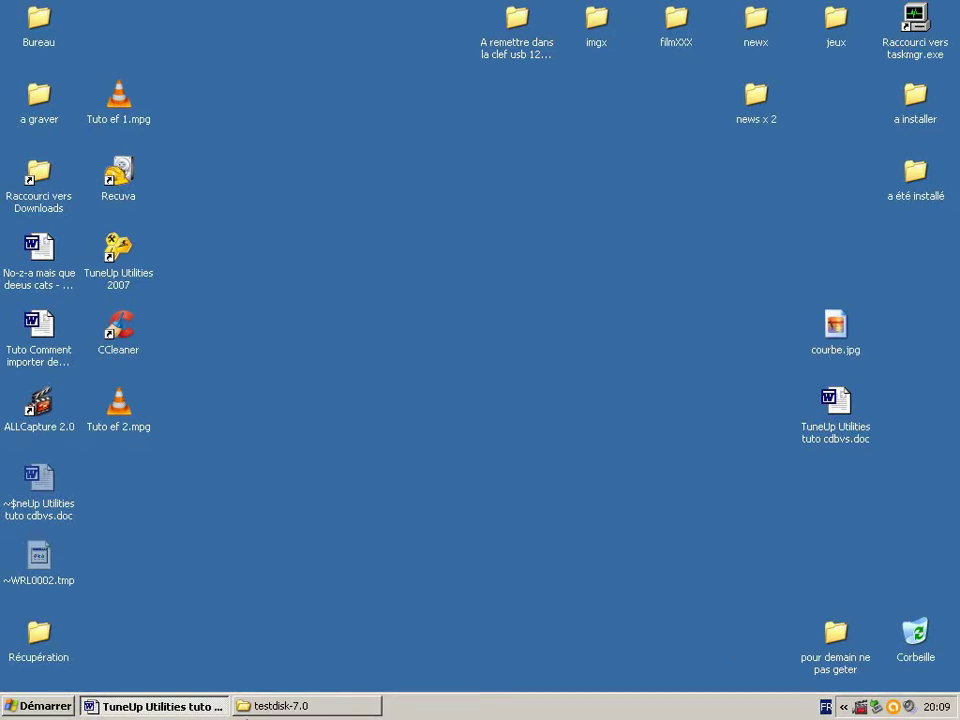
Step: Search removable disk F: for deleted files with Recuva, continue with a deep scan, and close Recuva once it completes
click(38, 706)
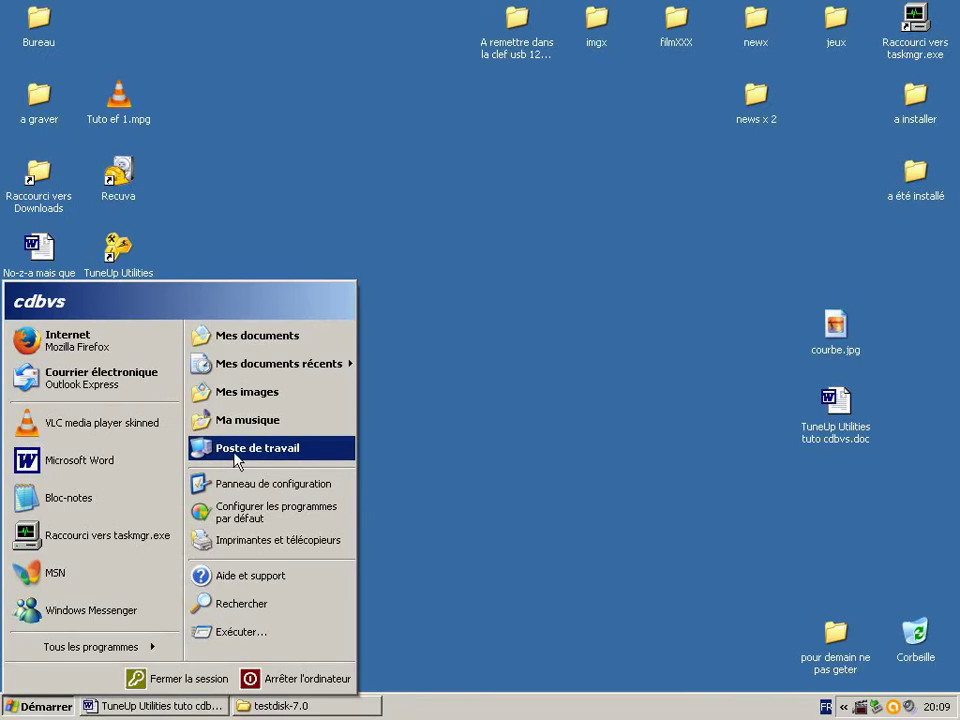
click(234, 450)
click(435, 363)
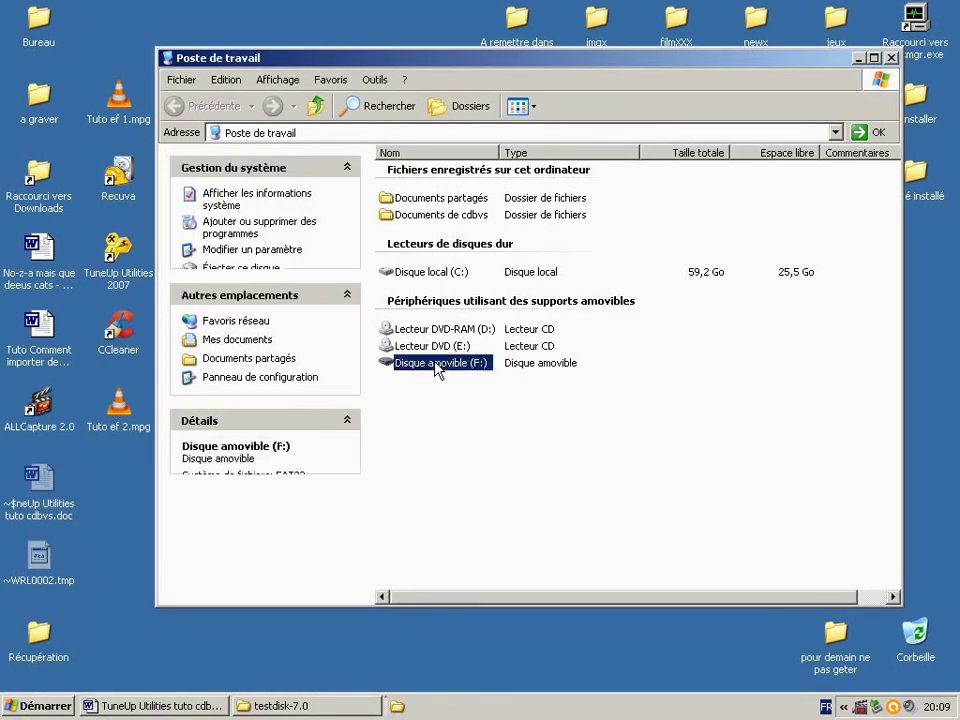
right_click(434, 362)
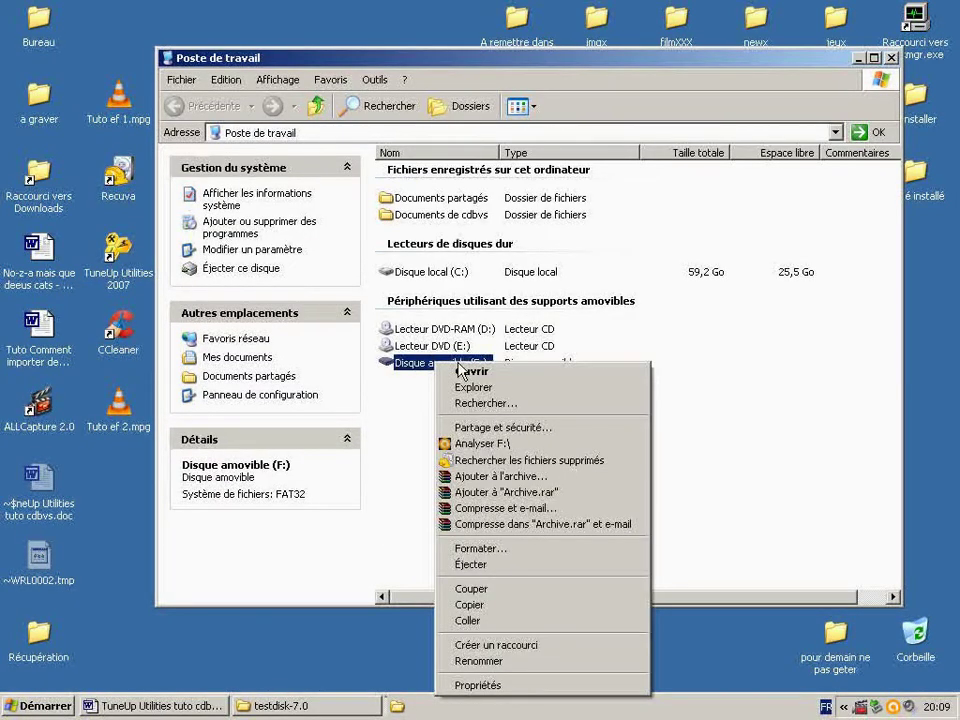
click(497, 461)
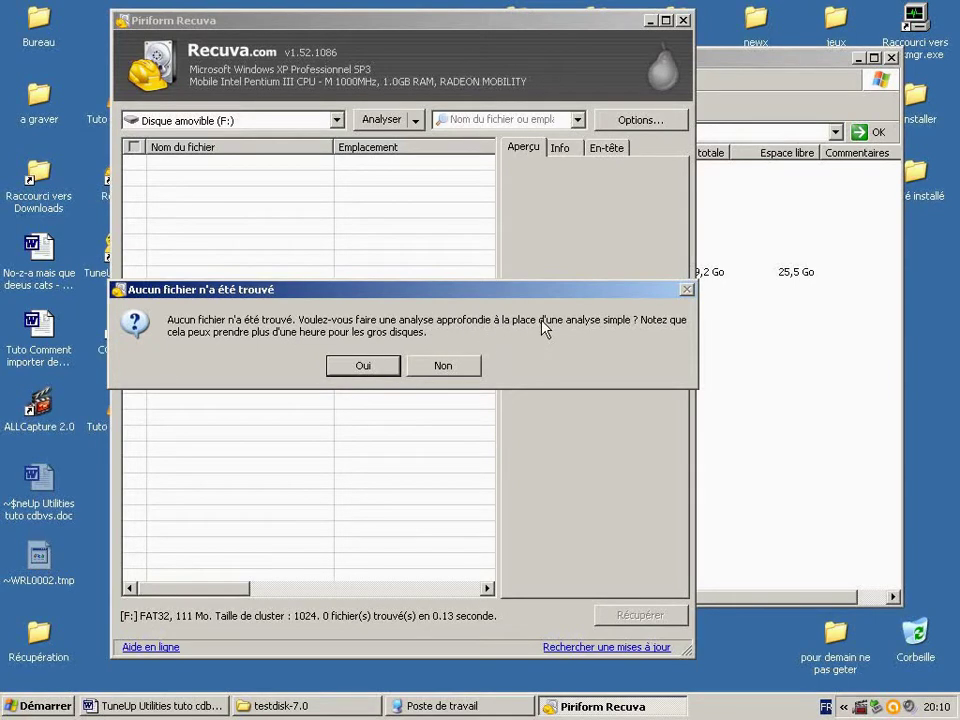
click(371, 368)
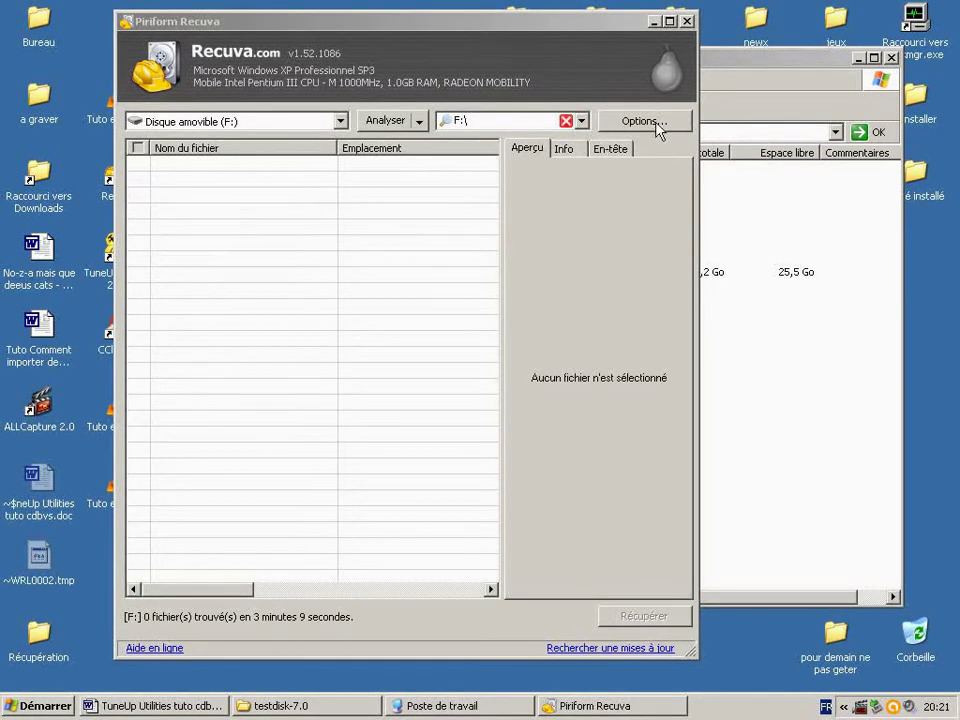
click(687, 21)
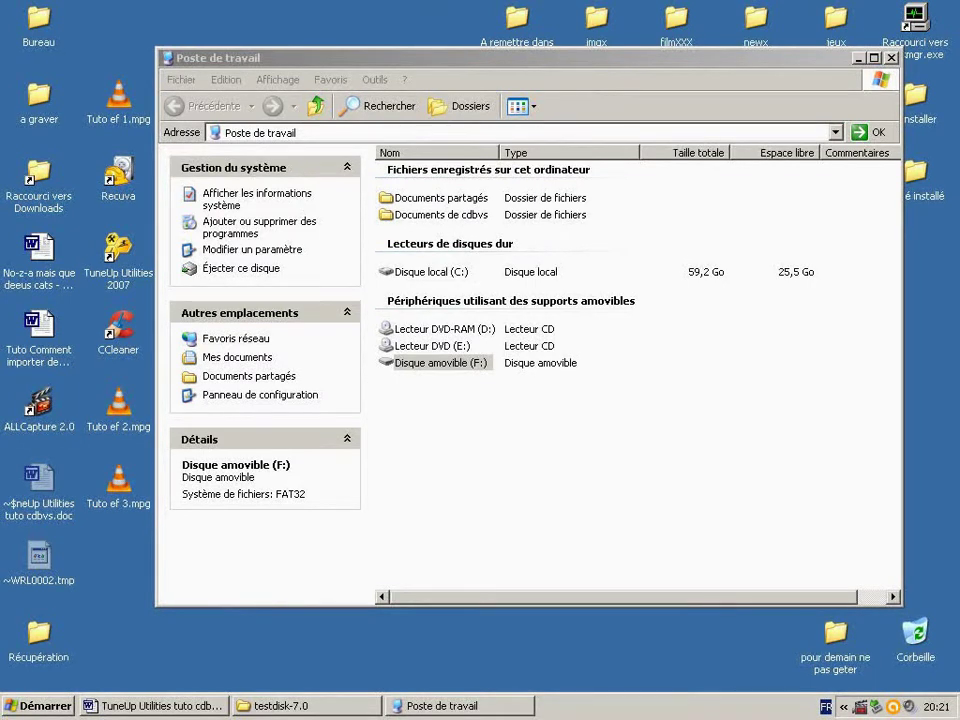
Step: Close the Poste de travail window, bring back the testdisk-7.0 folder and launch qphotorec_win.exe
click(891, 58)
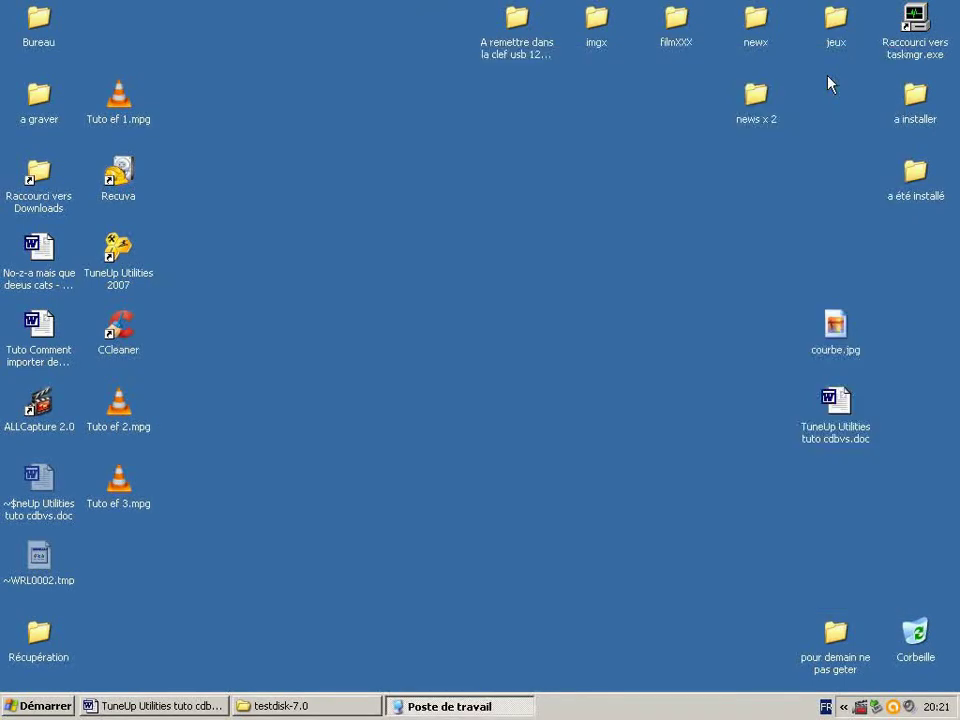
click(328, 707)
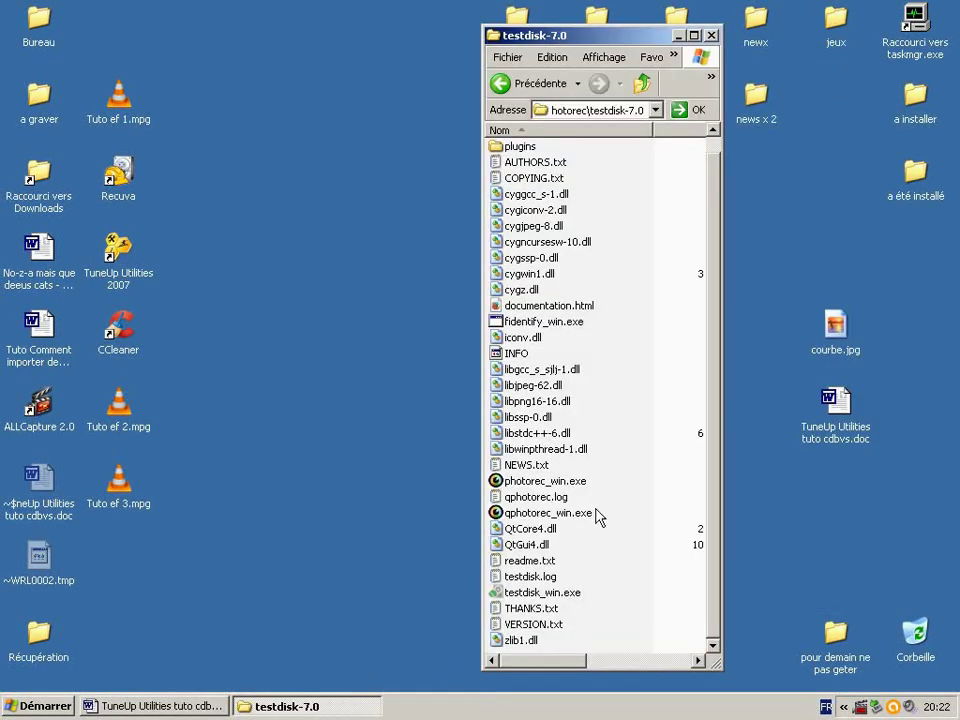
mouse_move(557, 491)
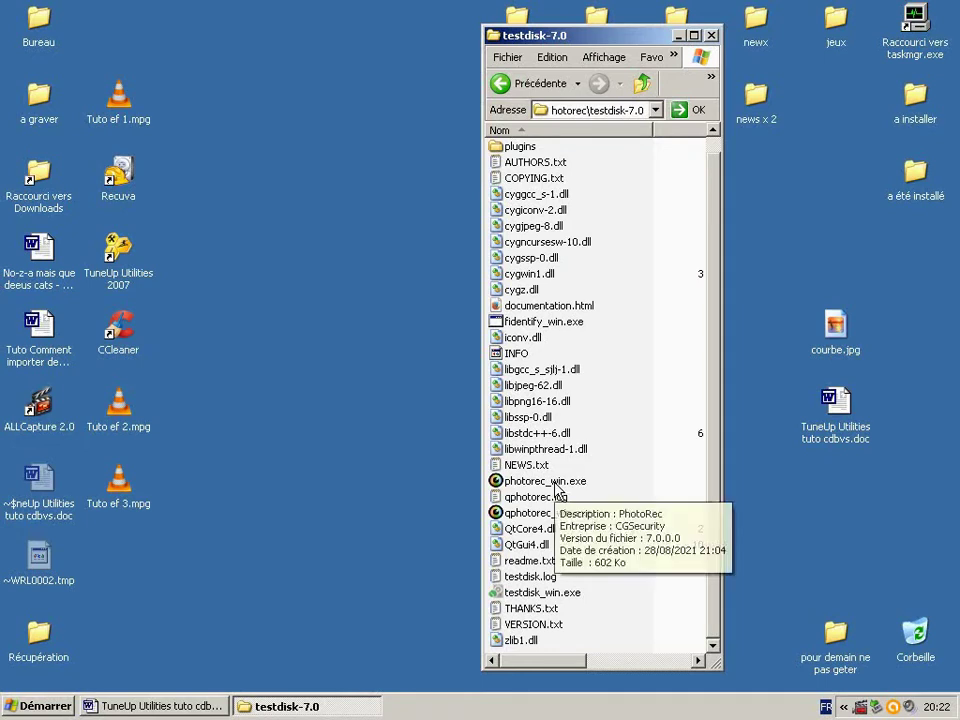
click(557, 483)
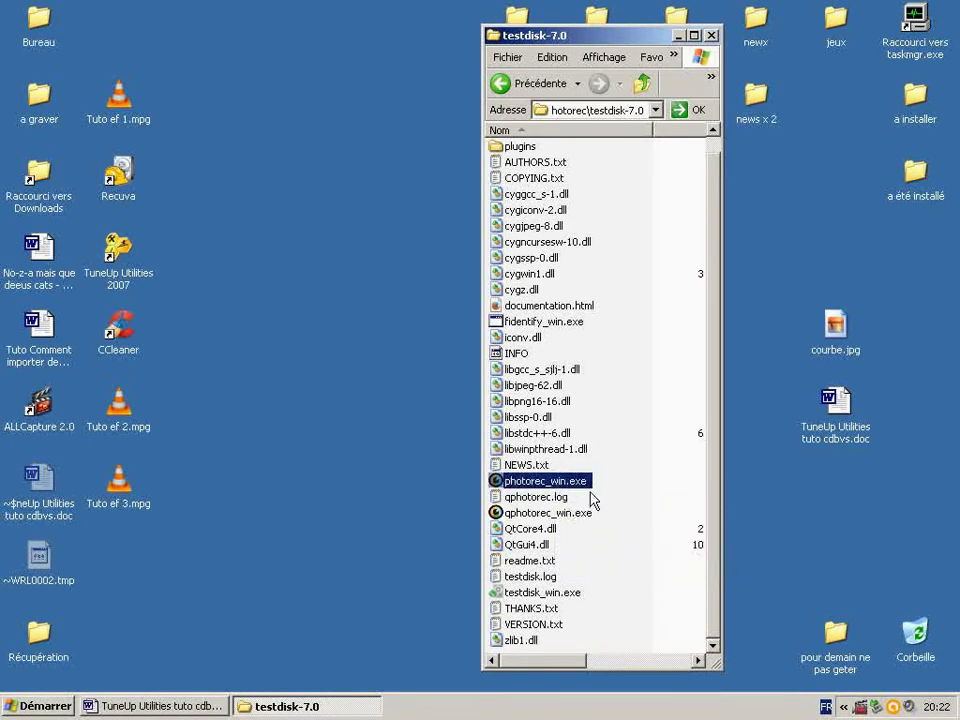
click(577, 514)
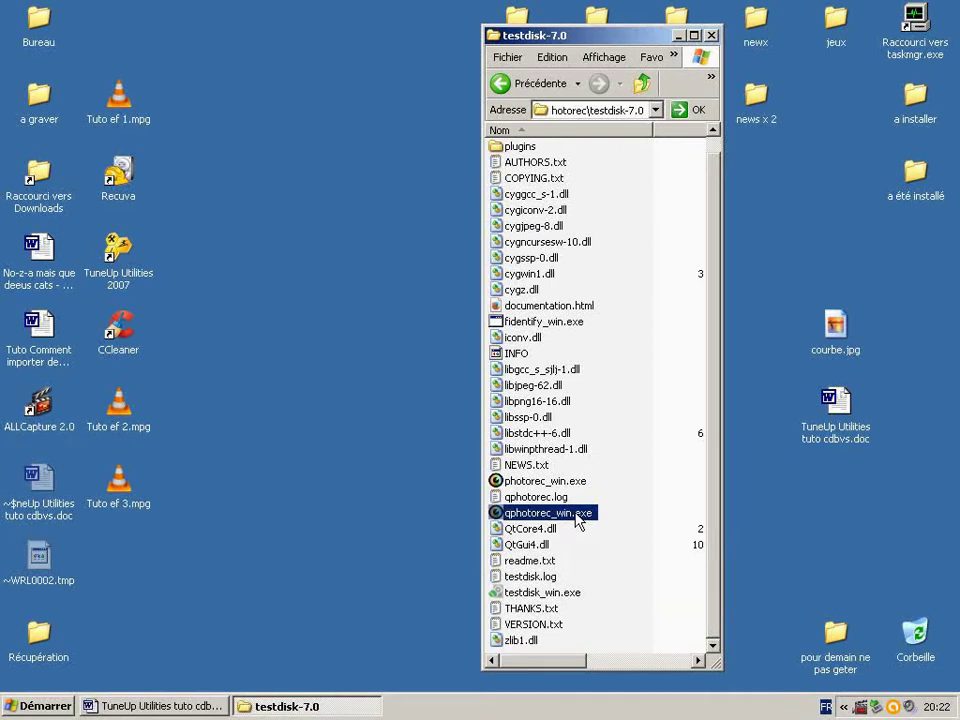
click(553, 484)
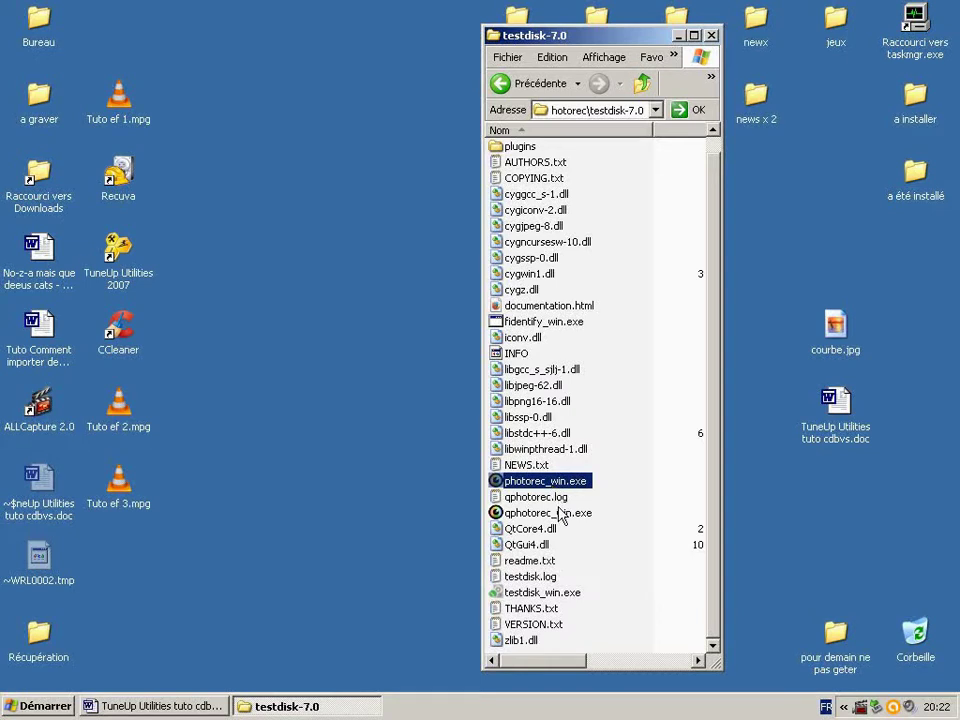
click(559, 514)
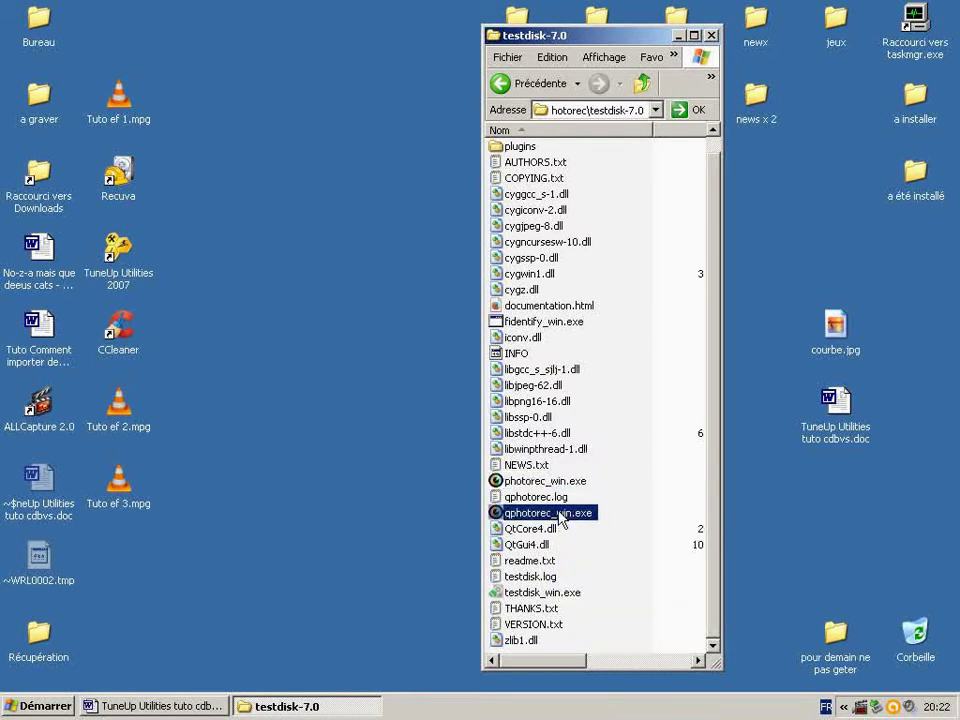
double_click(559, 514)
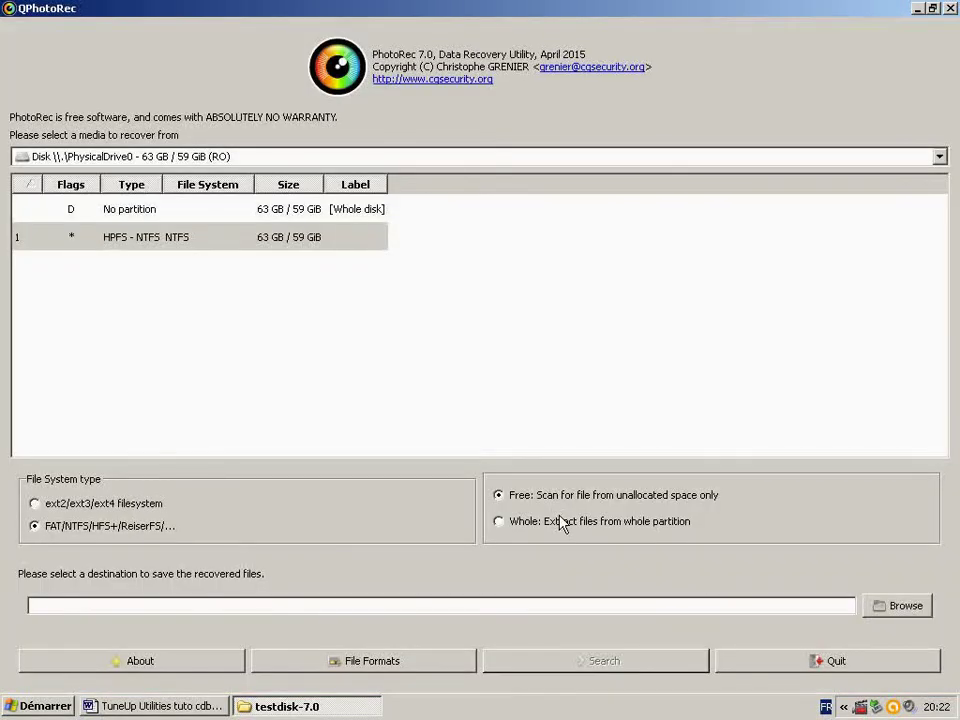
Step: Choose Drive F: as the media to recover from and select its Unknown [Whole disk] entry
click(718, 158)
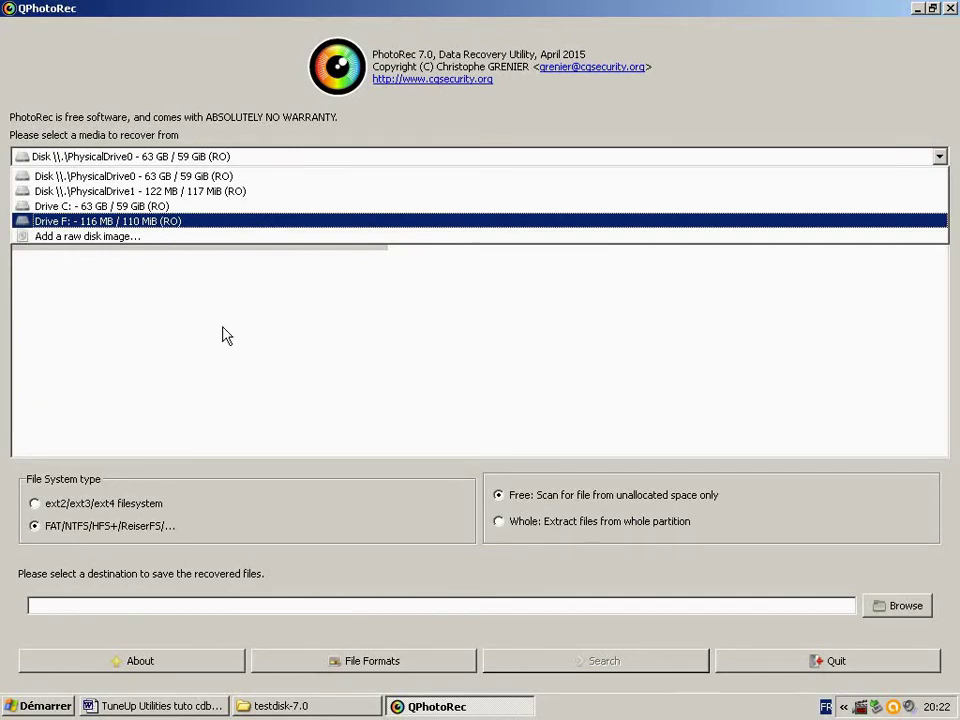
key(Return)
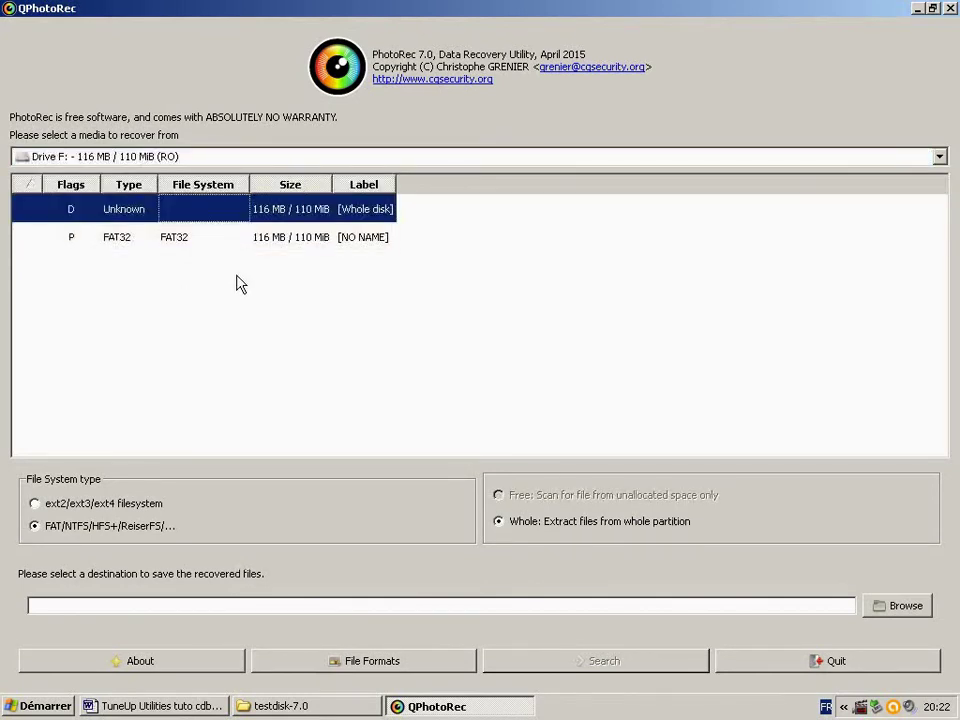
click(138, 230)
click(137, 213)
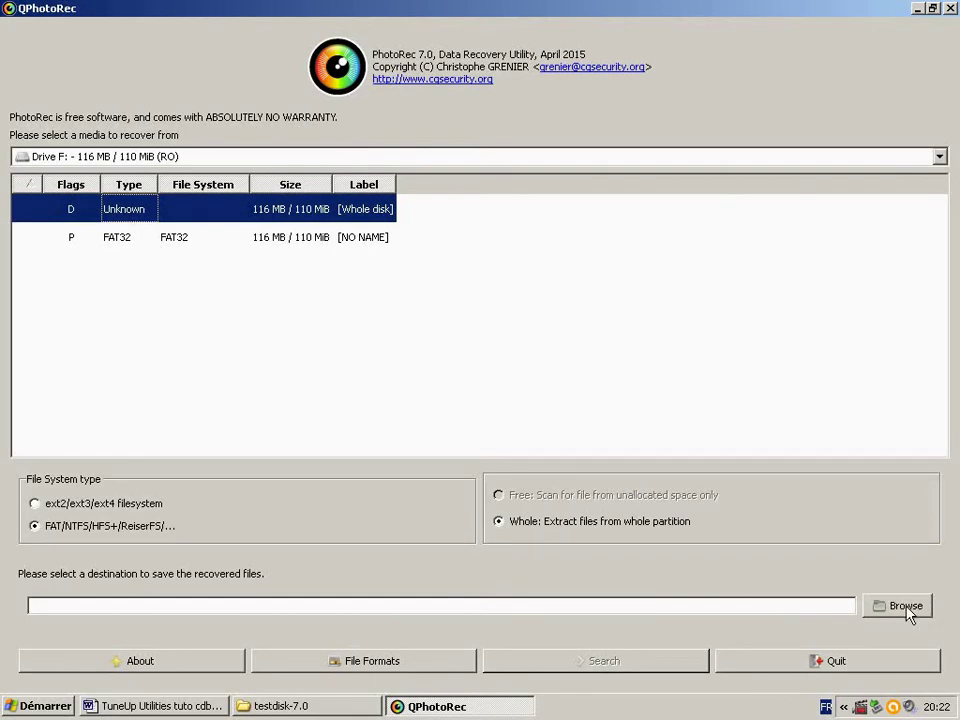
Step: Minimize QPhotoRec and create a new folder named "récupération 2" on the desktop
click(918, 8)
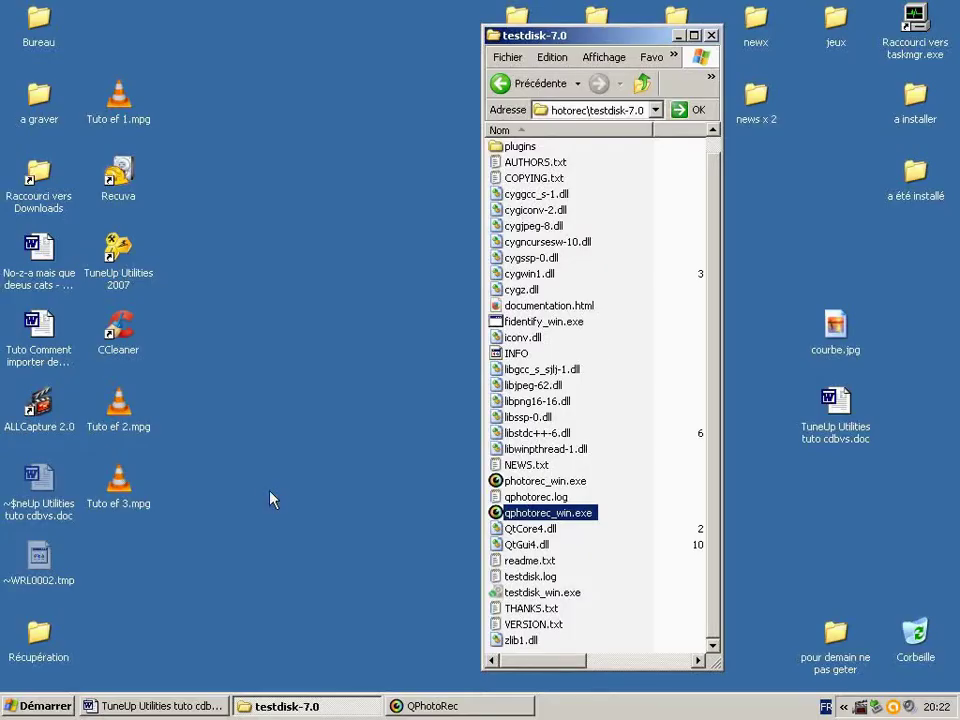
right_click(268, 487)
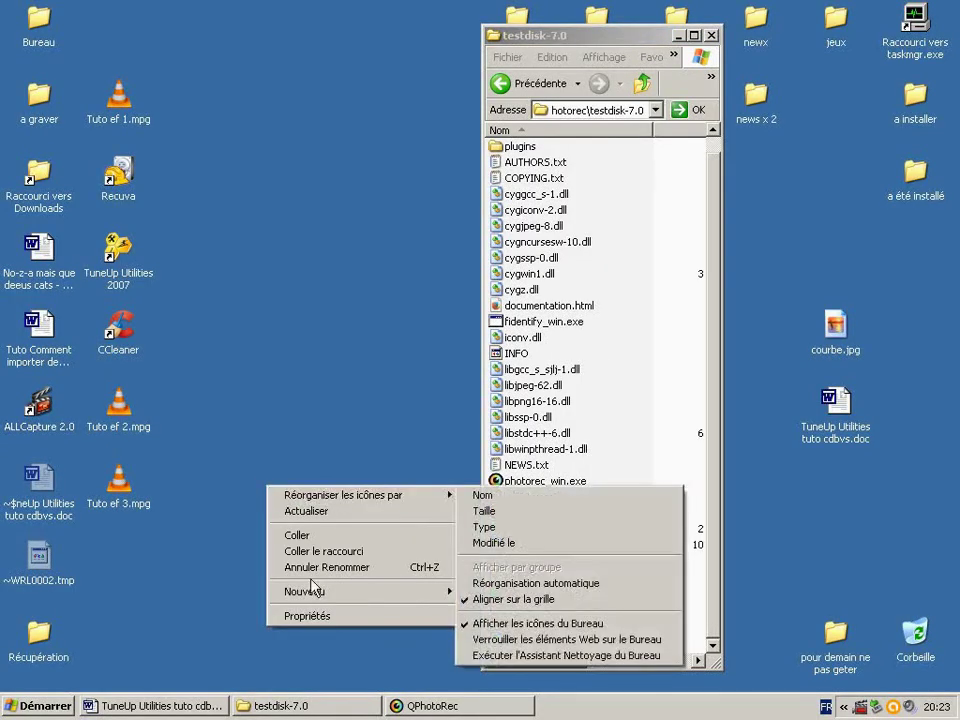
mouse_move(318, 590)
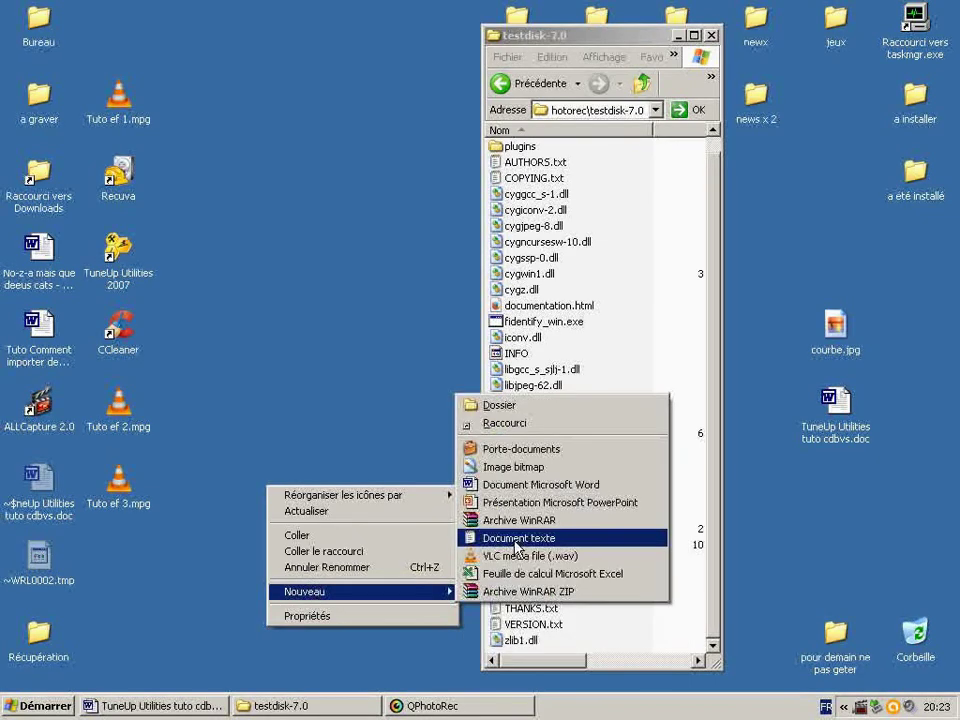
click(500, 405)
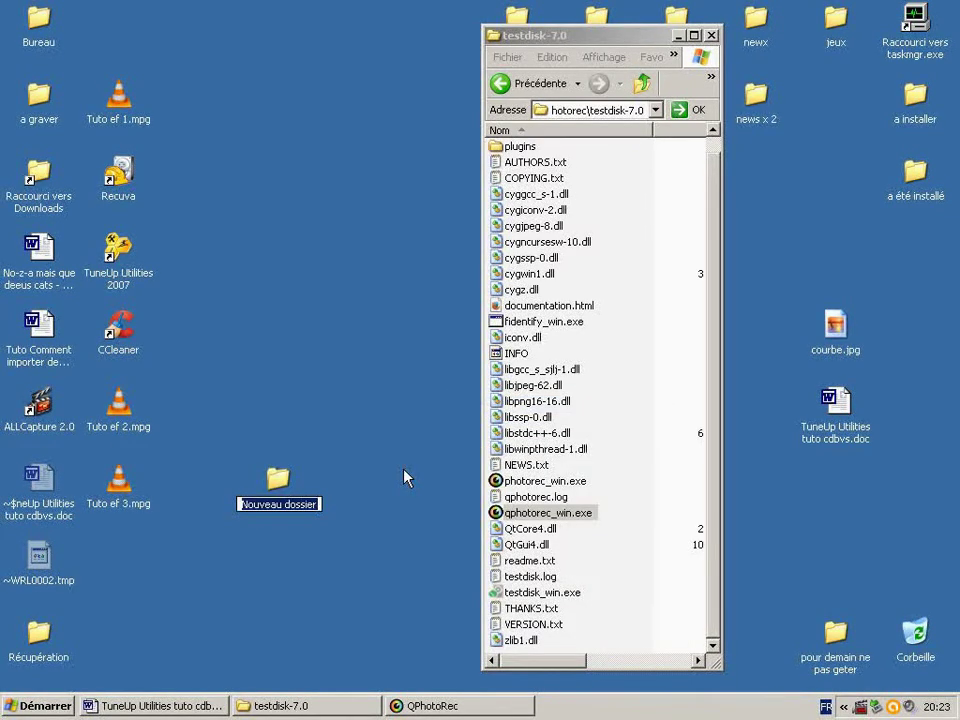
text(ré)
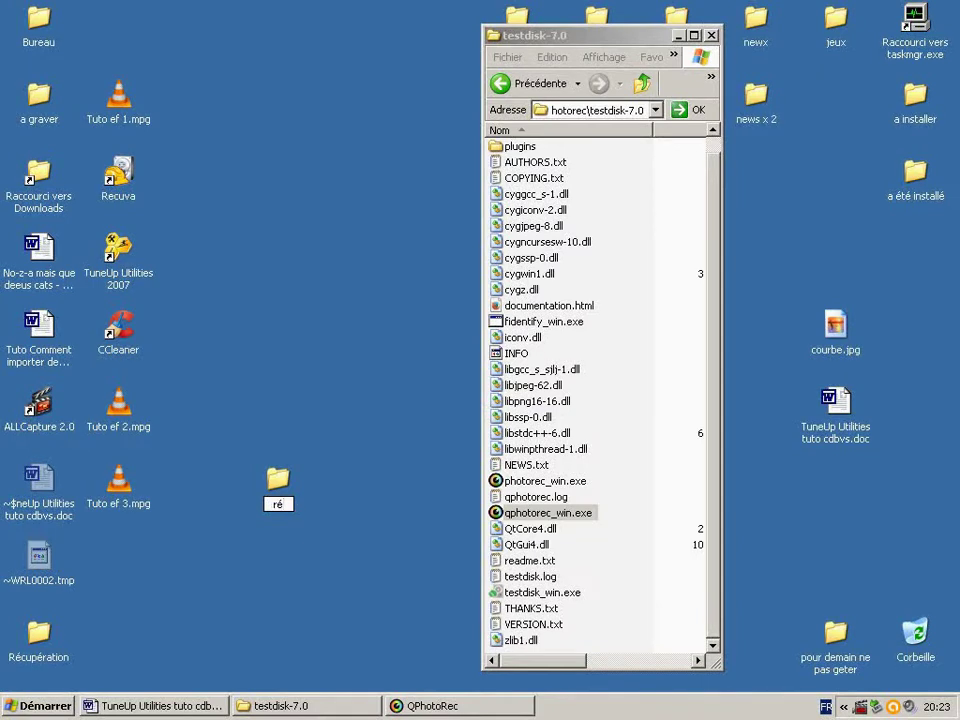
text(cupérat)
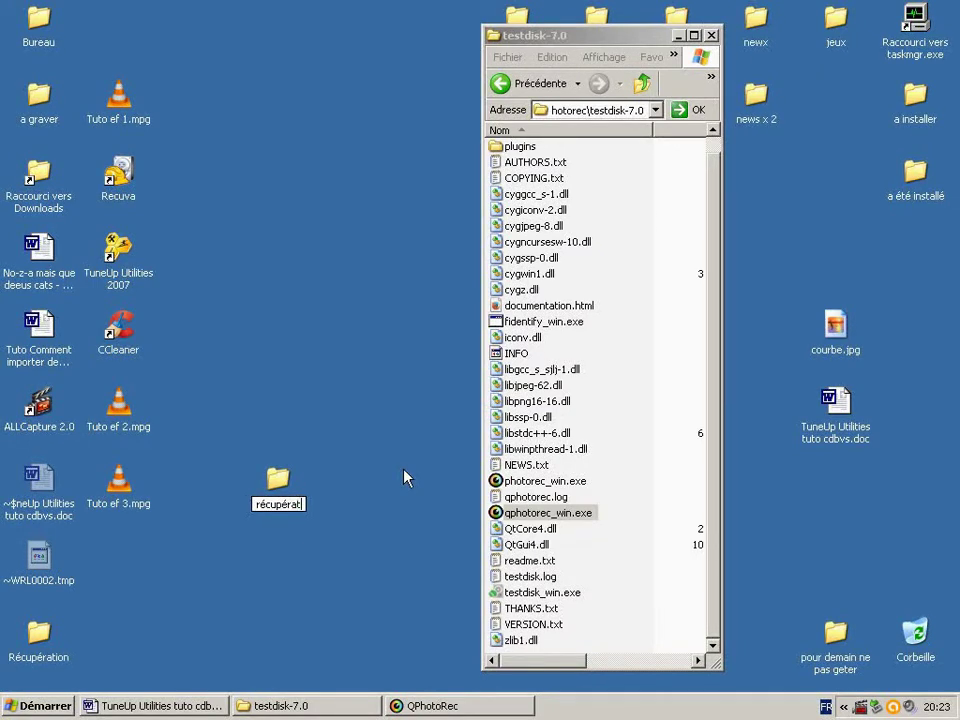
text(ion 2)
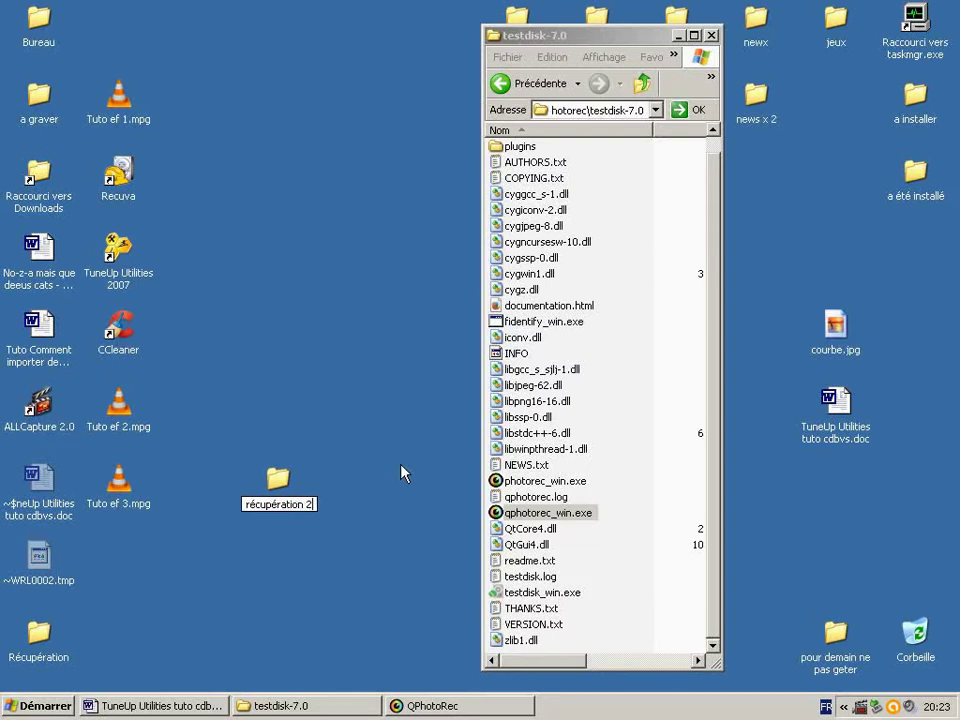
click(391, 463)
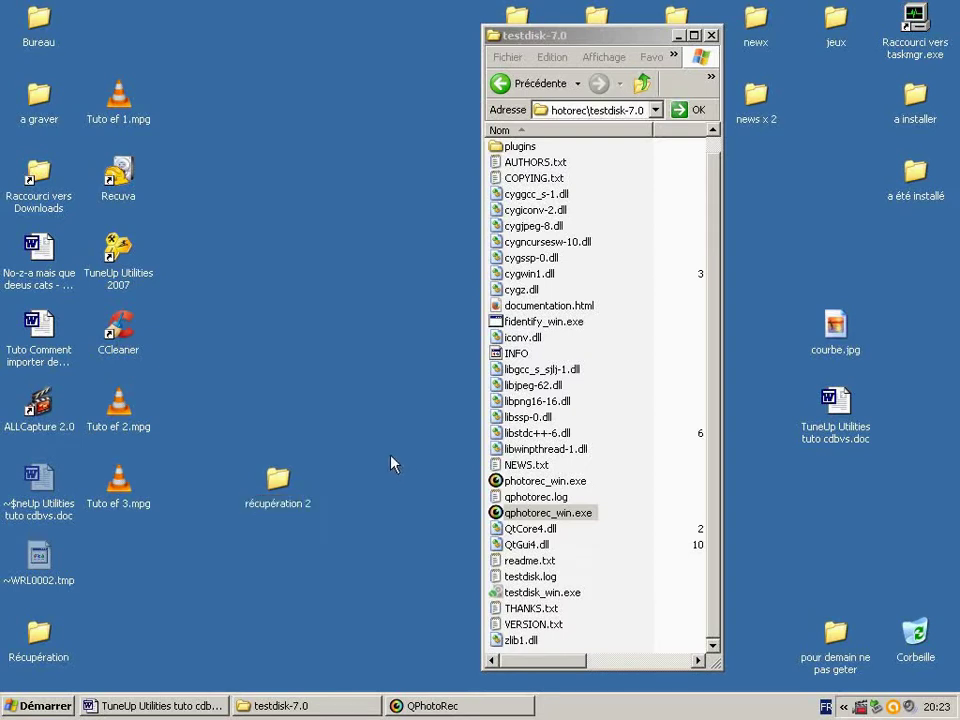
Step: Return to QPhotoRec and set the desktop folder "récupération 2" as the destination for recovered files
click(432, 705)
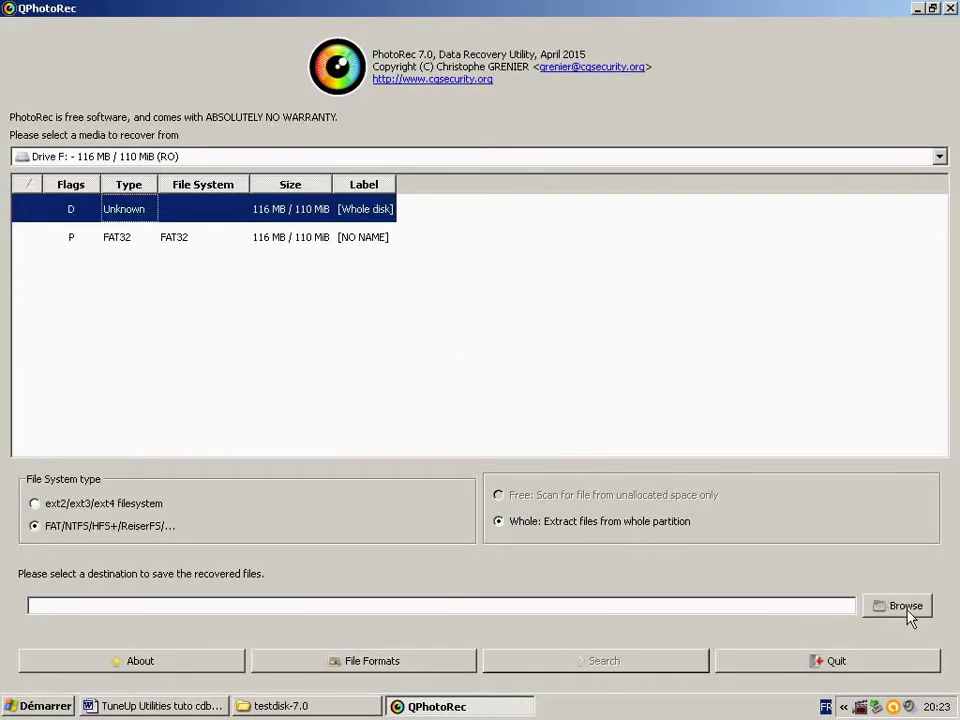
click(908, 610)
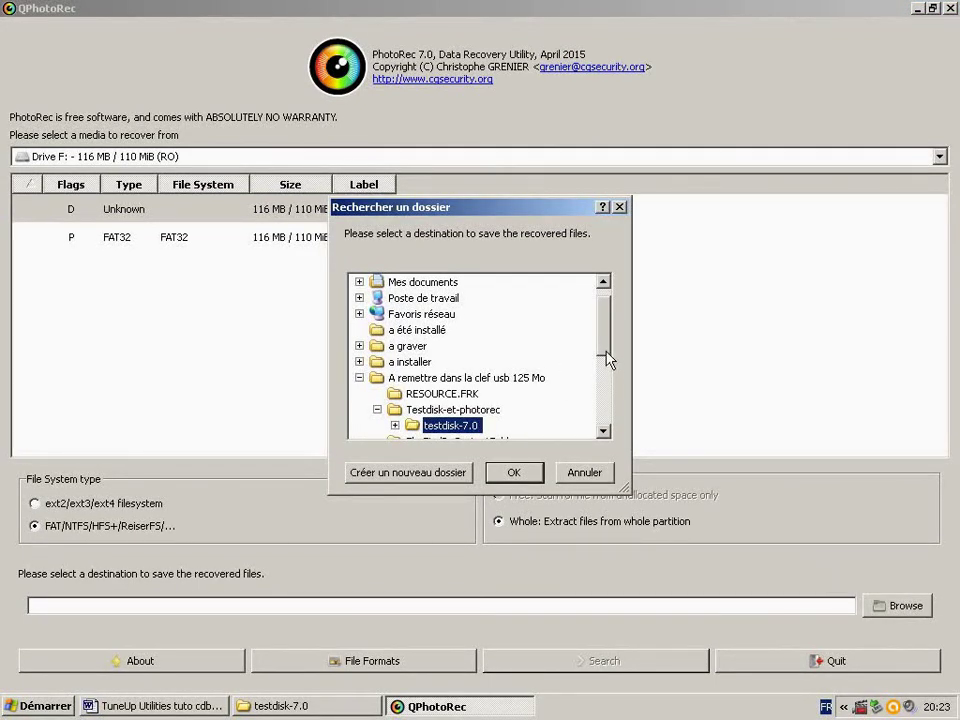
drag(608, 360, 604, 429)
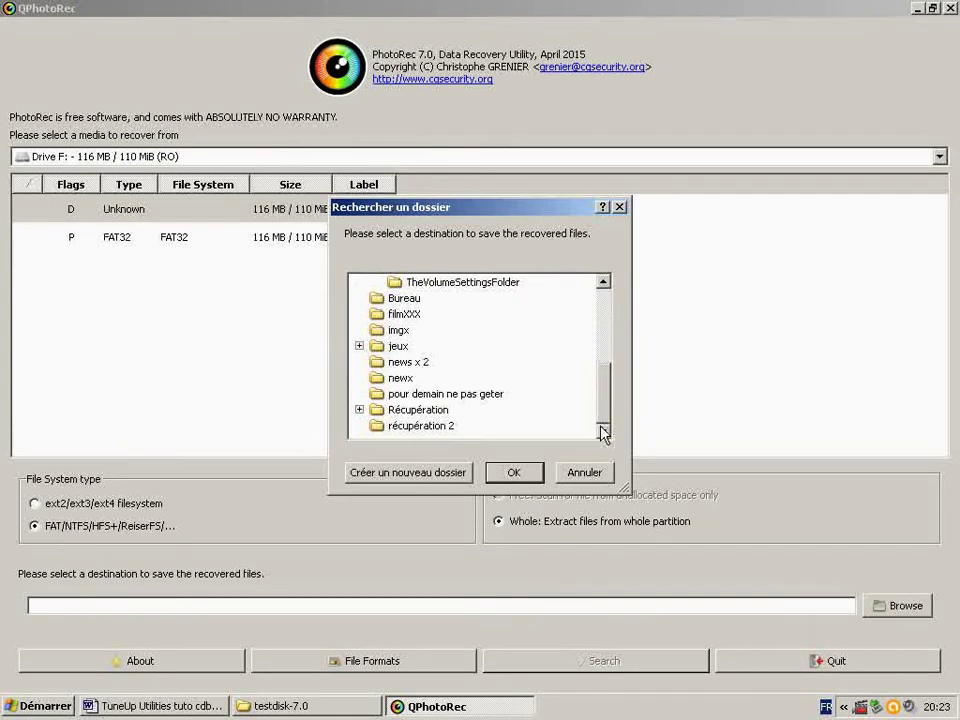
click(420, 426)
click(514, 472)
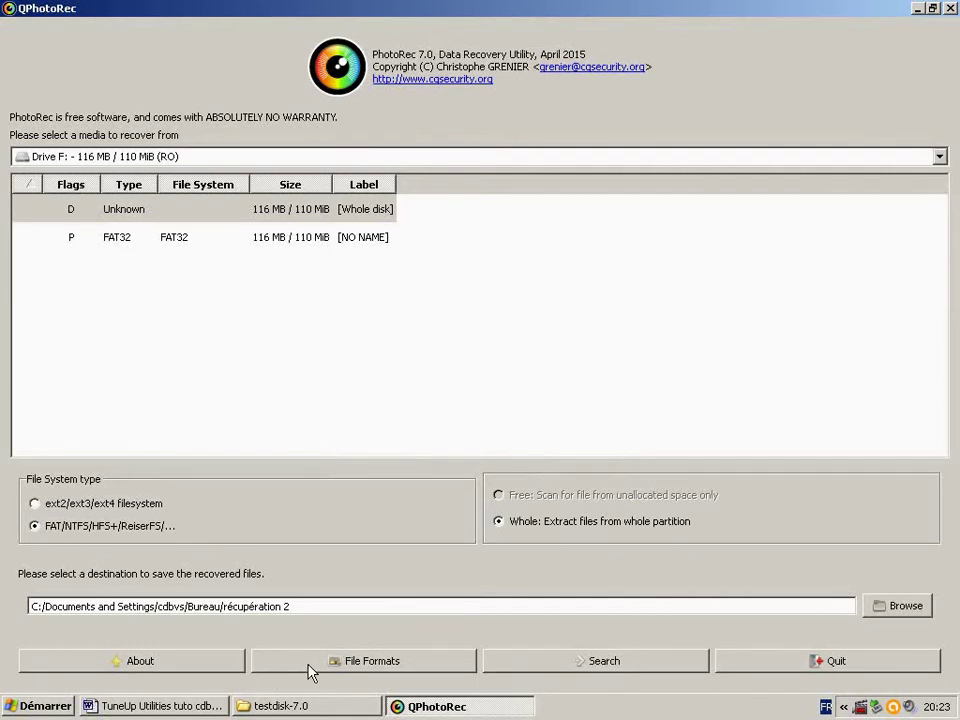
Step: In the File Formats settings, deselect all formats and enable only jpg JPG picture
click(355, 668)
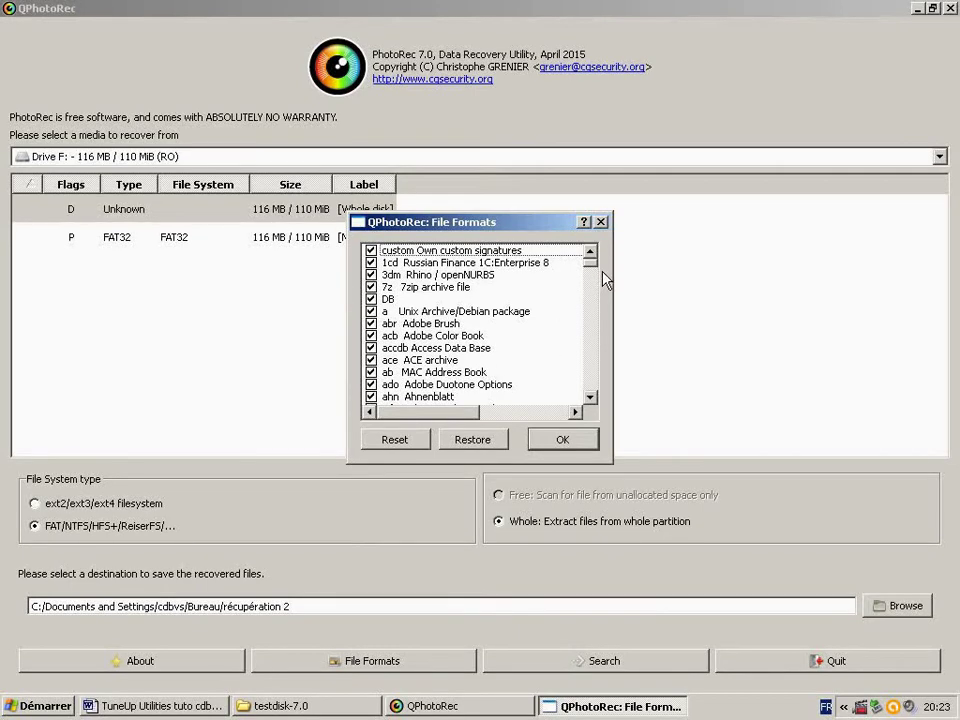
mouse_move(596, 270)
mouse_down()
mouse_move(596, 392)
mouse_move(587, 257)
mouse_up()
click(400, 440)
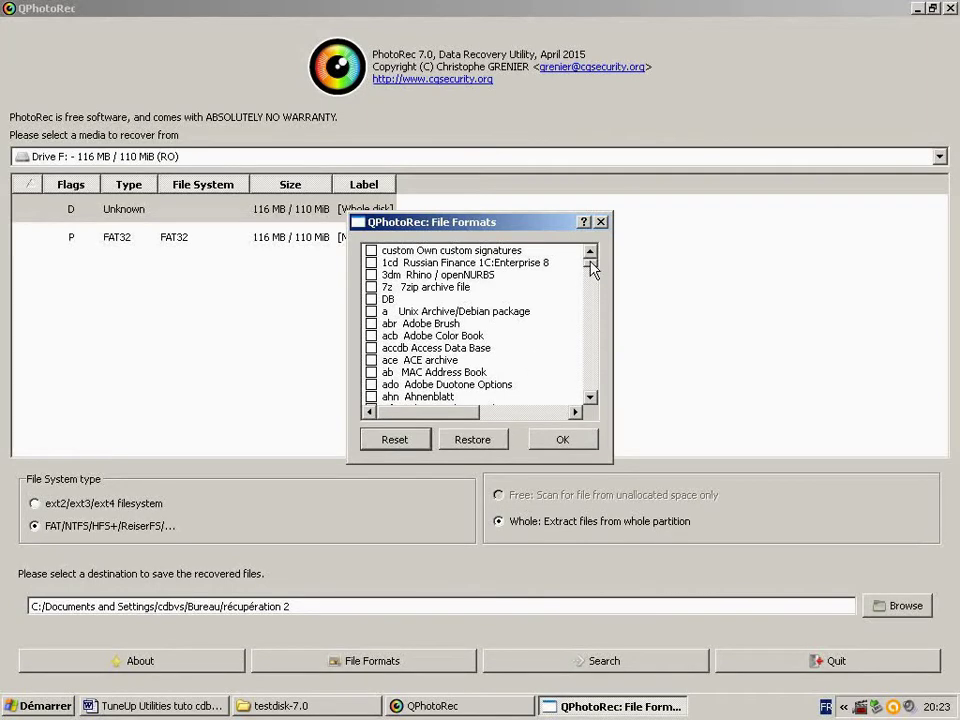
drag(591, 268, 591, 322)
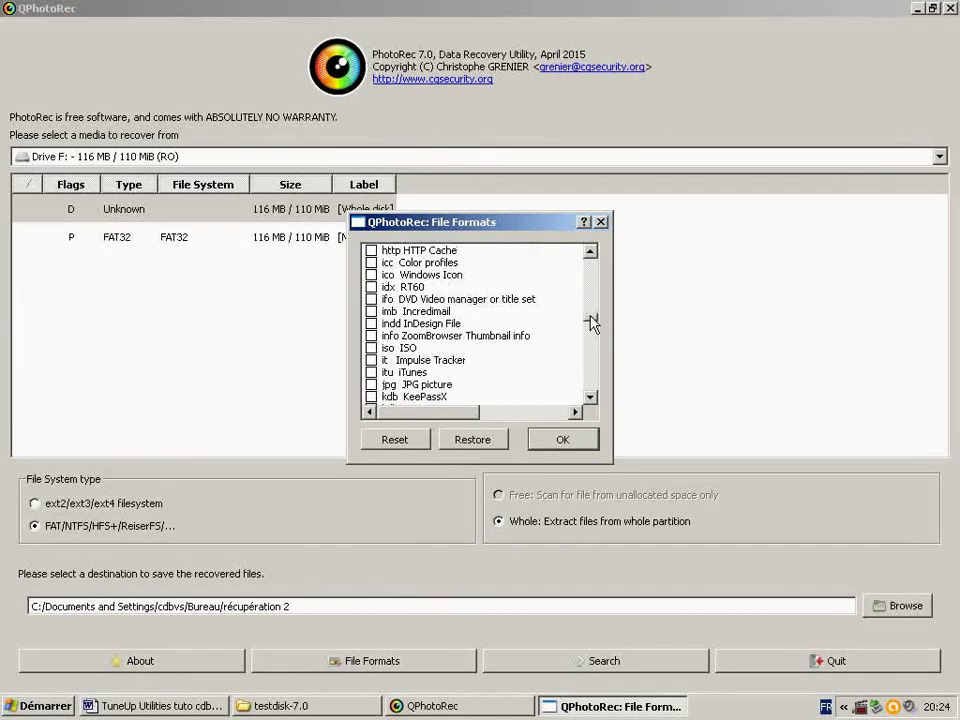
scroll(470, 357, down, 5)
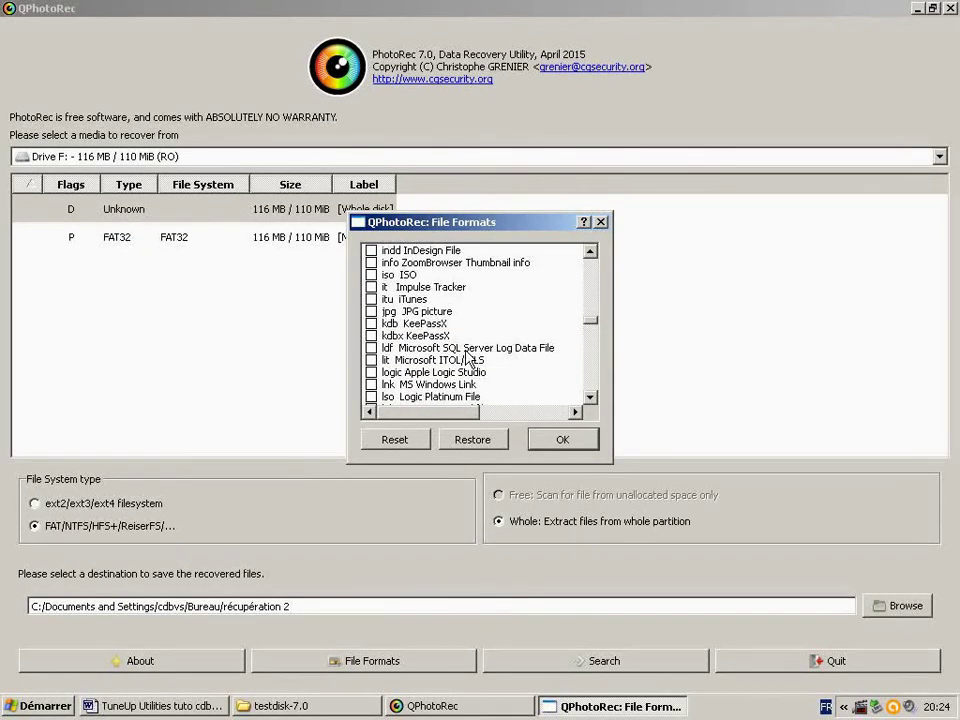
scroll(465, 357, up, 3)
click(372, 311)
Step: Enable the txt Other text files format in the file formats list
scroll(420, 325, down, 3)
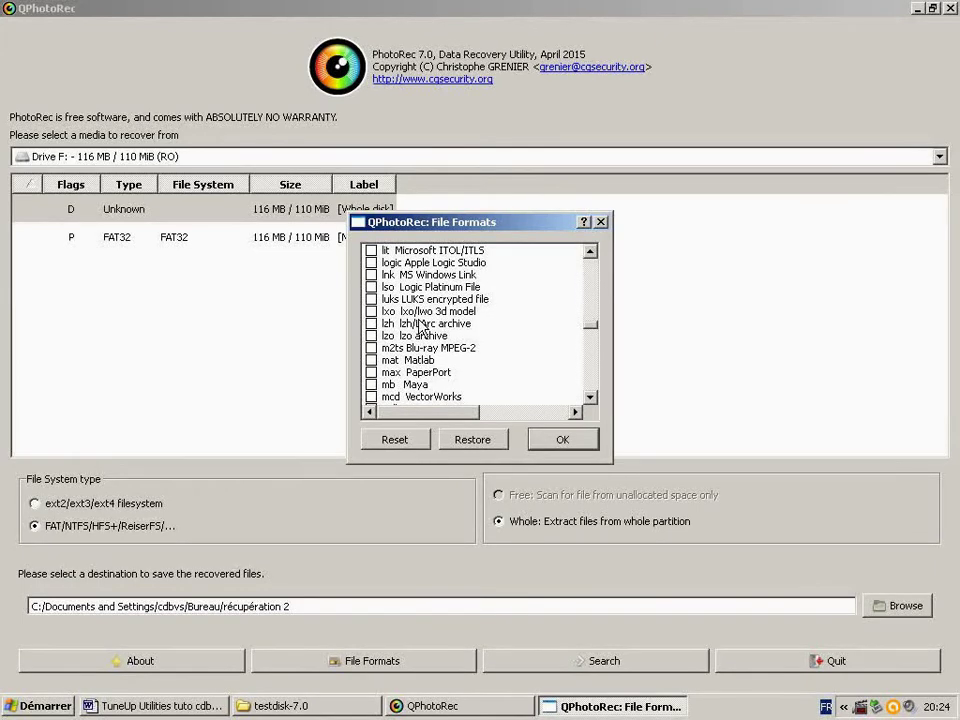
scroll(420, 325, down, 5)
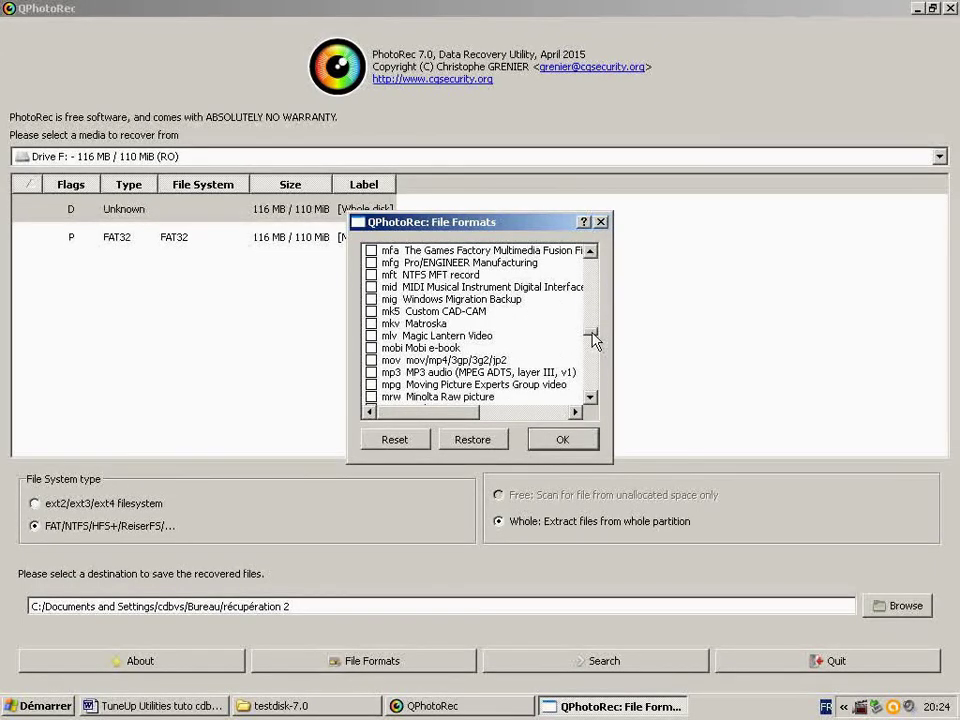
drag(591, 336, 593, 372)
scroll(500, 362, down, 4)
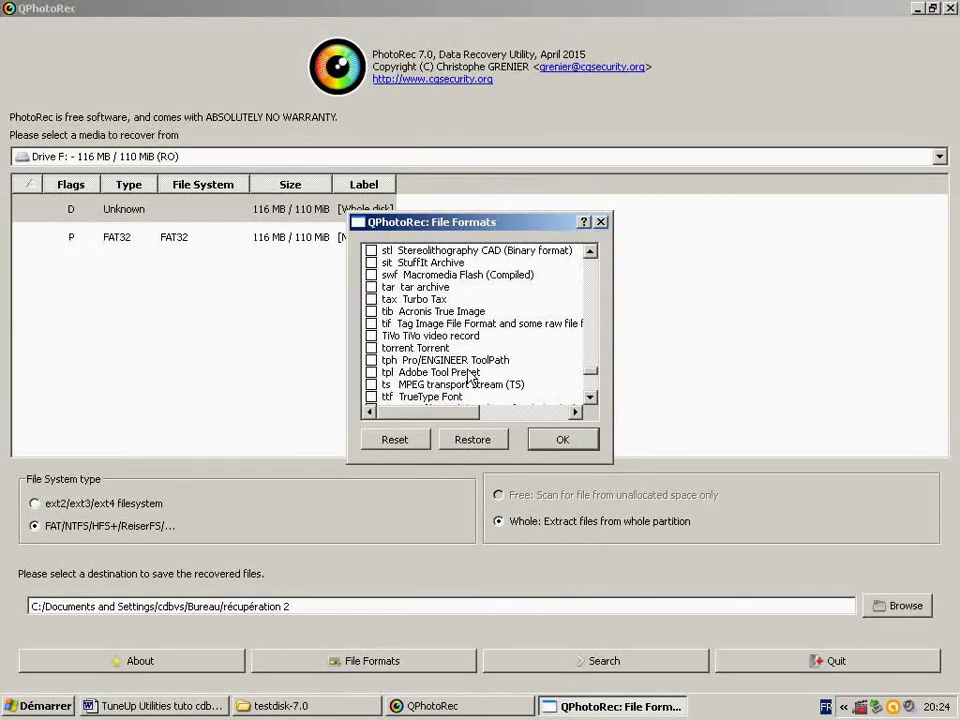
scroll(476, 369, down, 1)
click(372, 385)
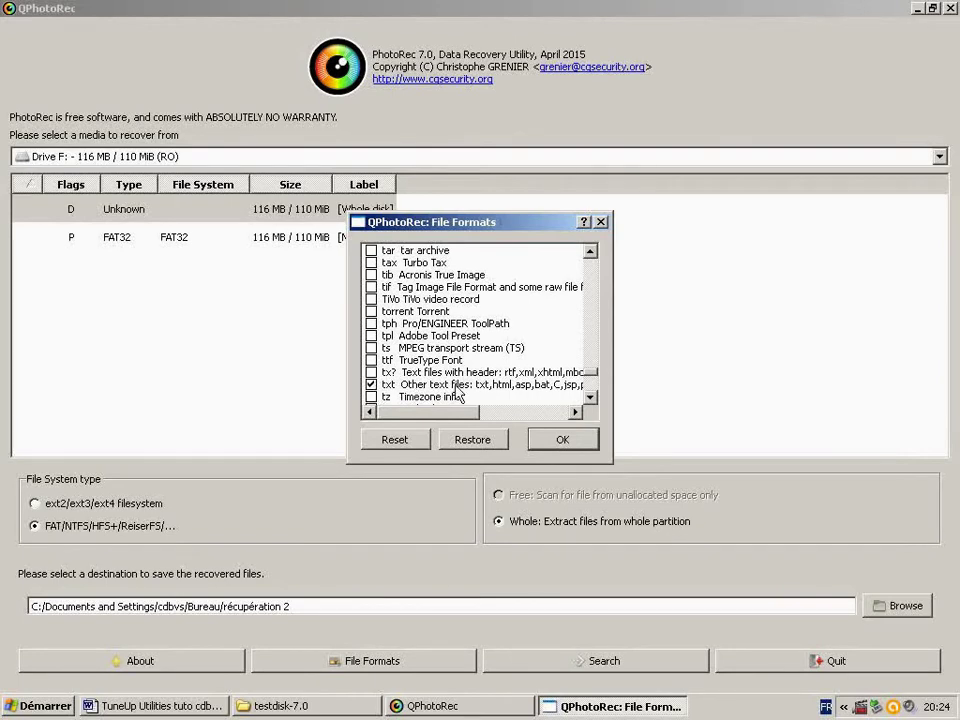
Step: Enable the doc Microsoft Office Document format in the file formats list
drag(591, 378, 591, 308)
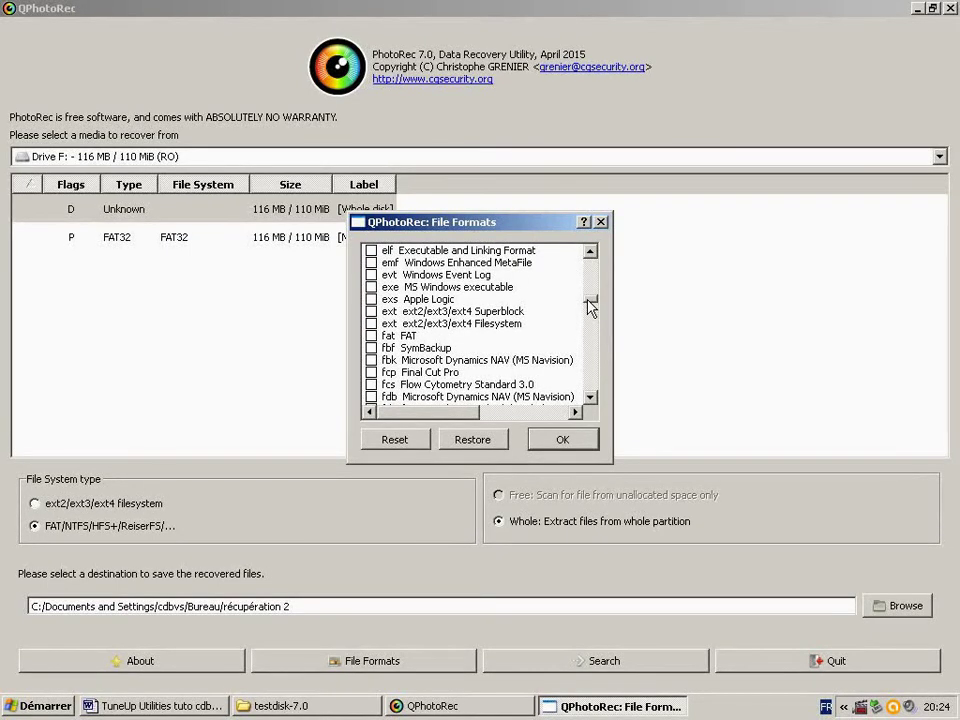
drag(587, 298, 587, 293)
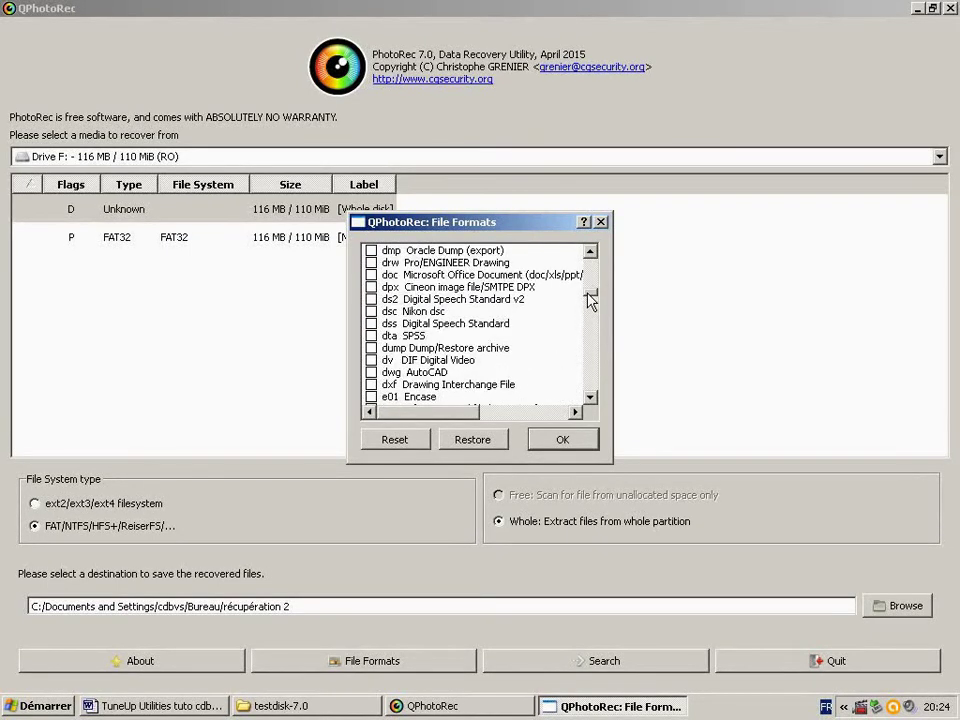
click(371, 274)
scroll(520, 341, down, 7)
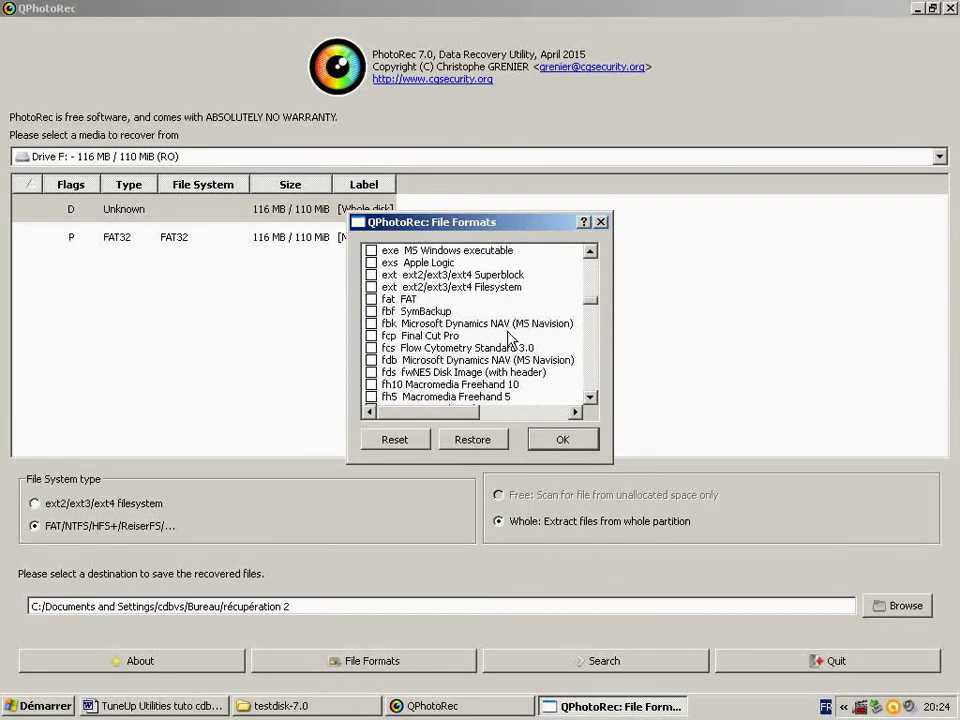
scroll(510, 338, up, 2)
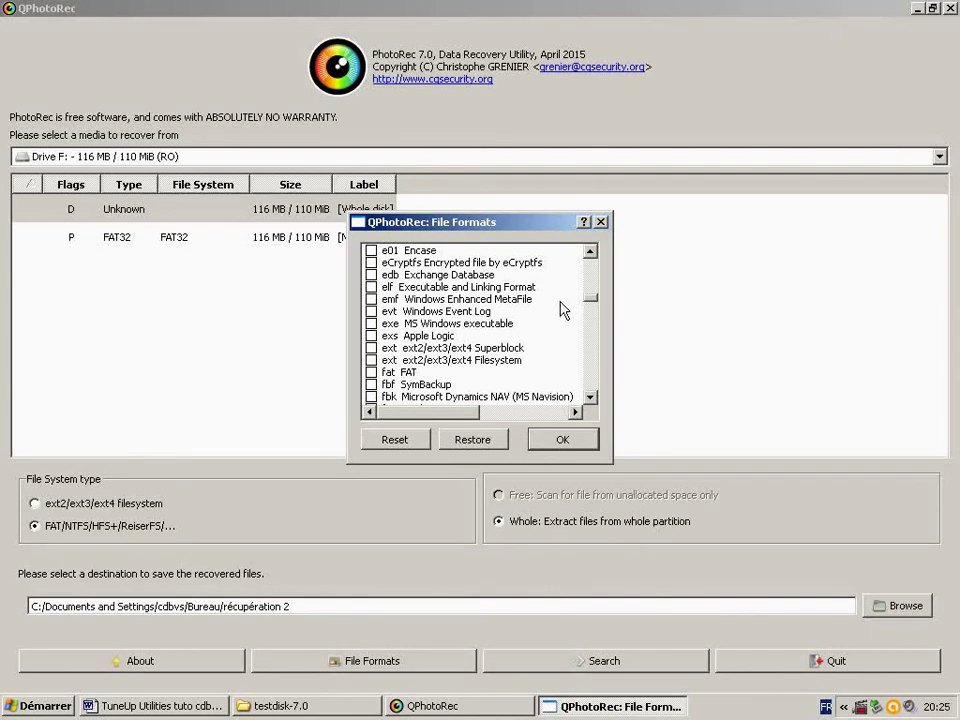
Step: Accept the selected file formats and start the recovery search on drive F:
click(555, 441)
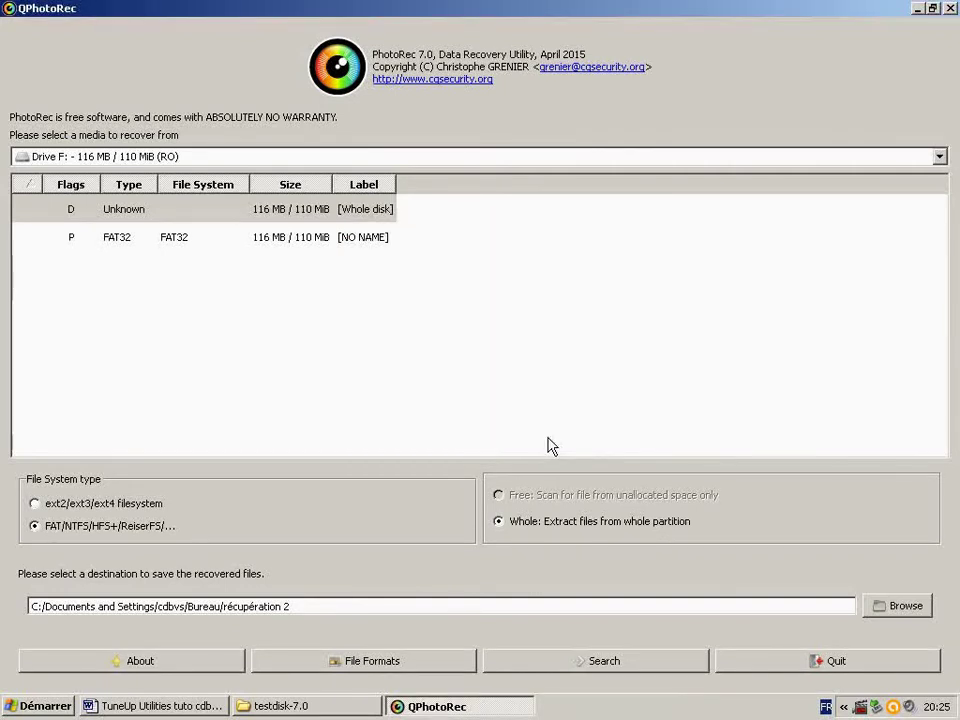
click(599, 664)
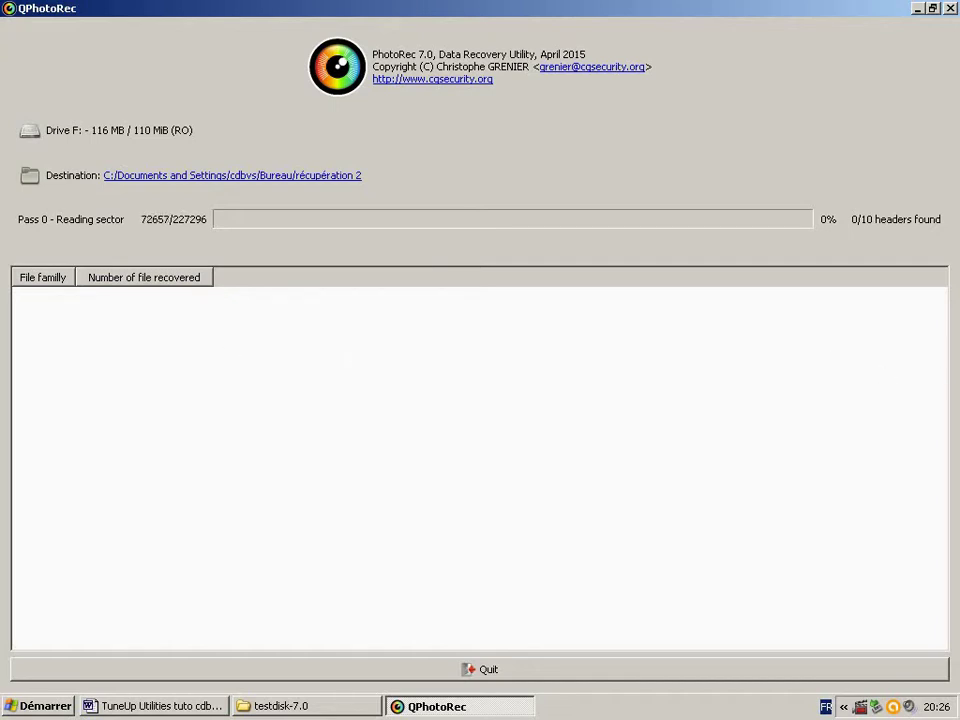
Step: Show the testdisk-7.0 folder and highlight testdisk_win.exe among its recovery programs
key(alt+Tab)
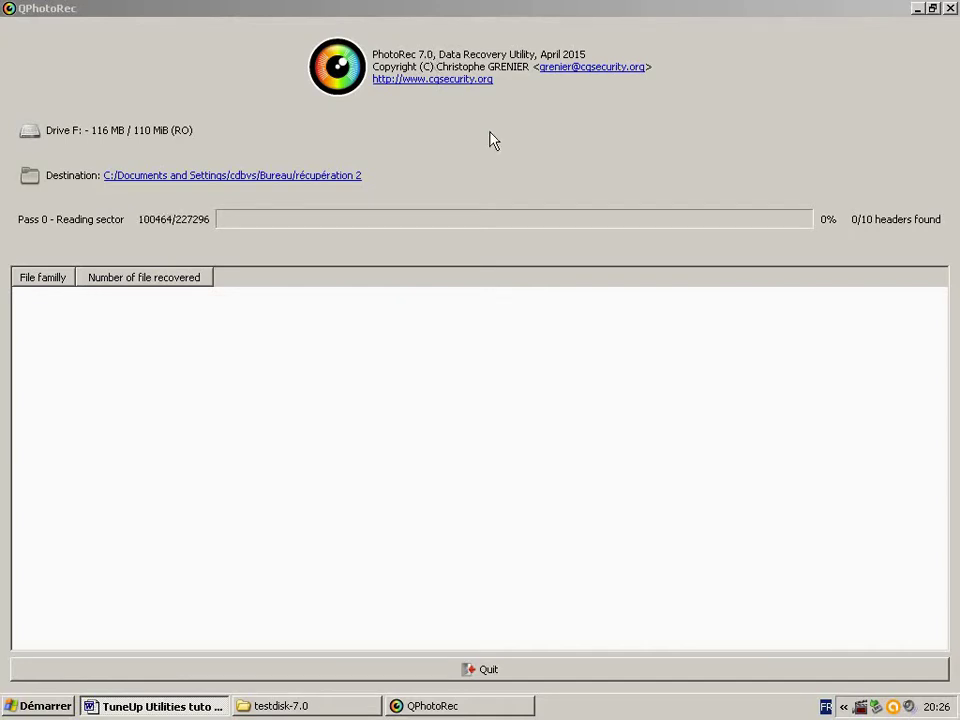
click(313, 708)
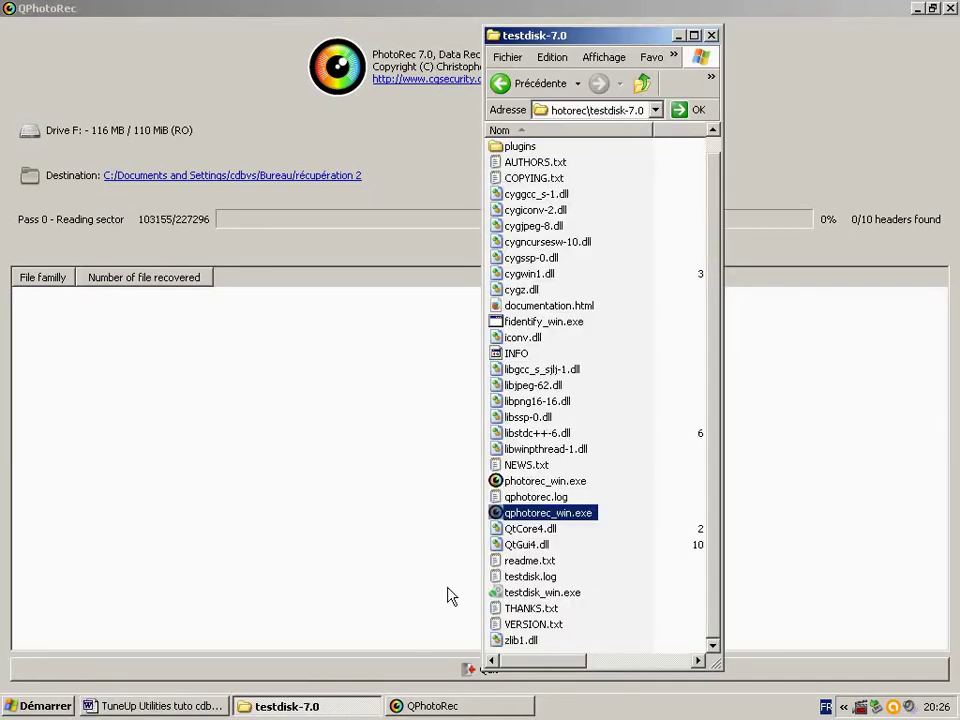
click(543, 595)
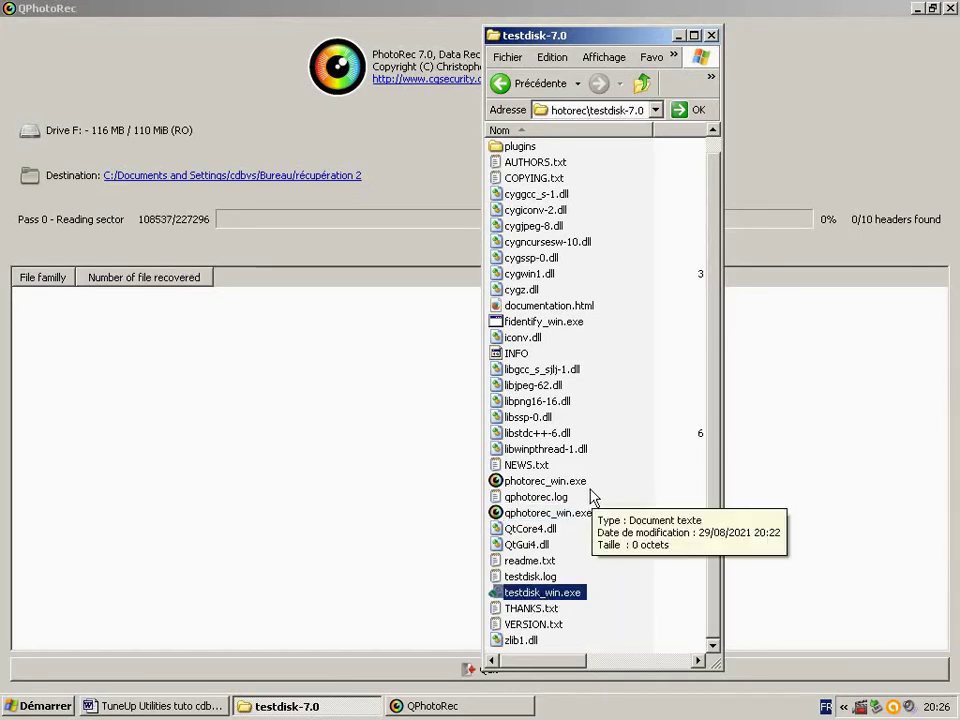
mouse_move(581, 480)
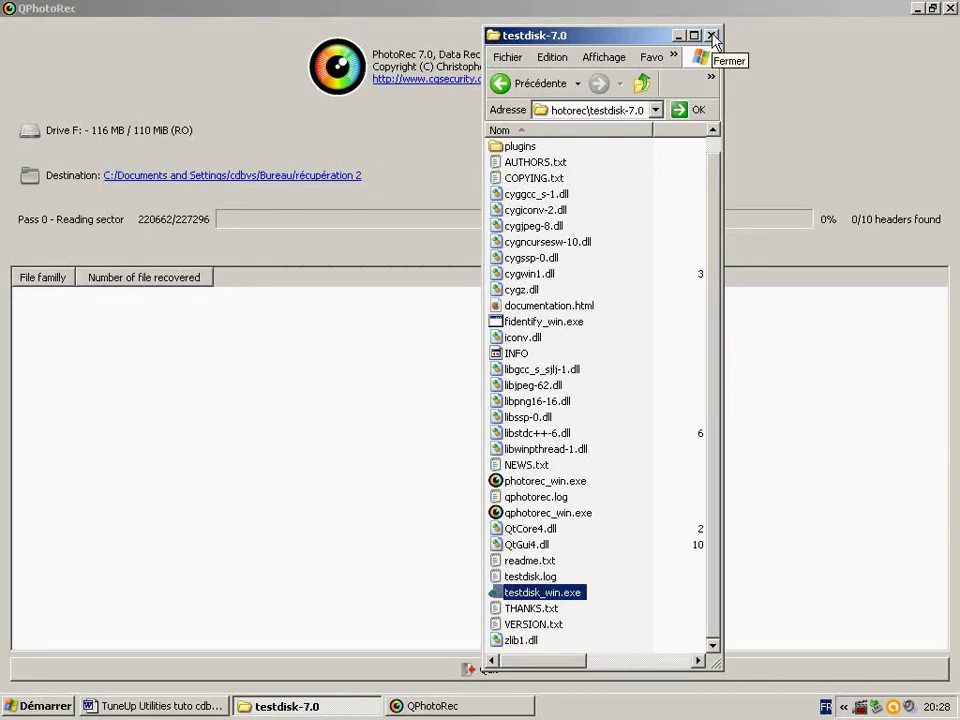
Step: Close the testdisk-7.0 folder window and quit QPhotoRec once the recovery is complete
click(713, 37)
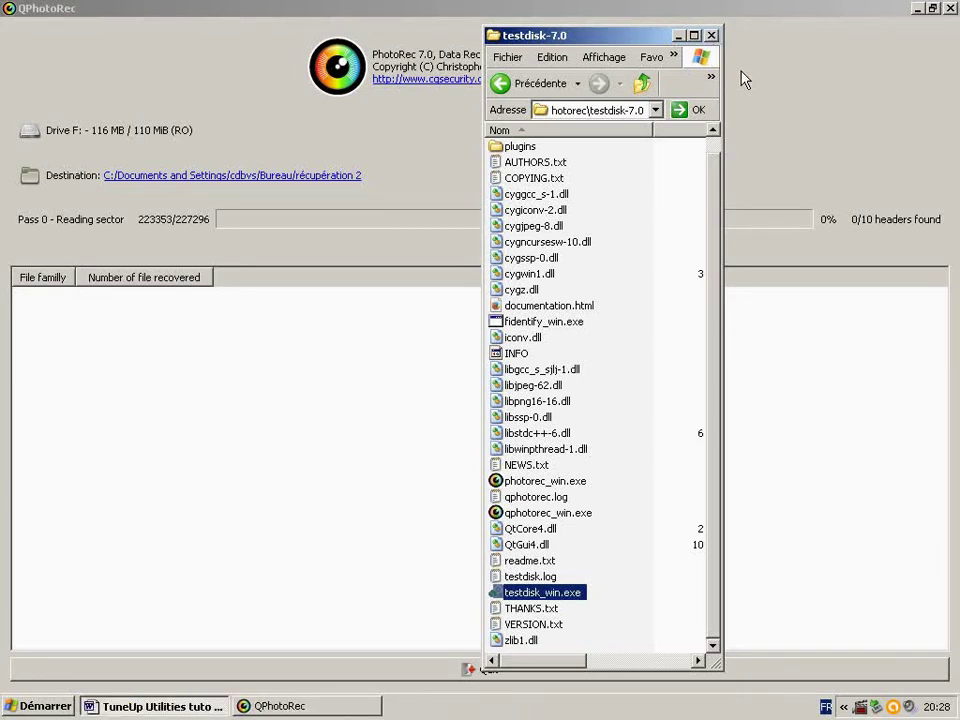
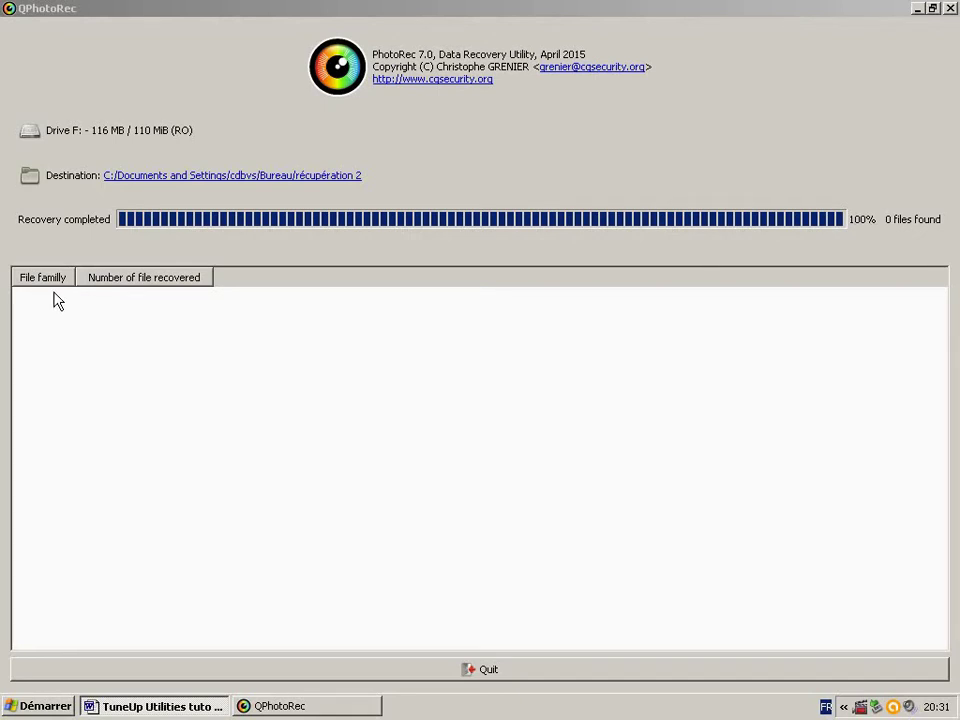
click(466, 670)
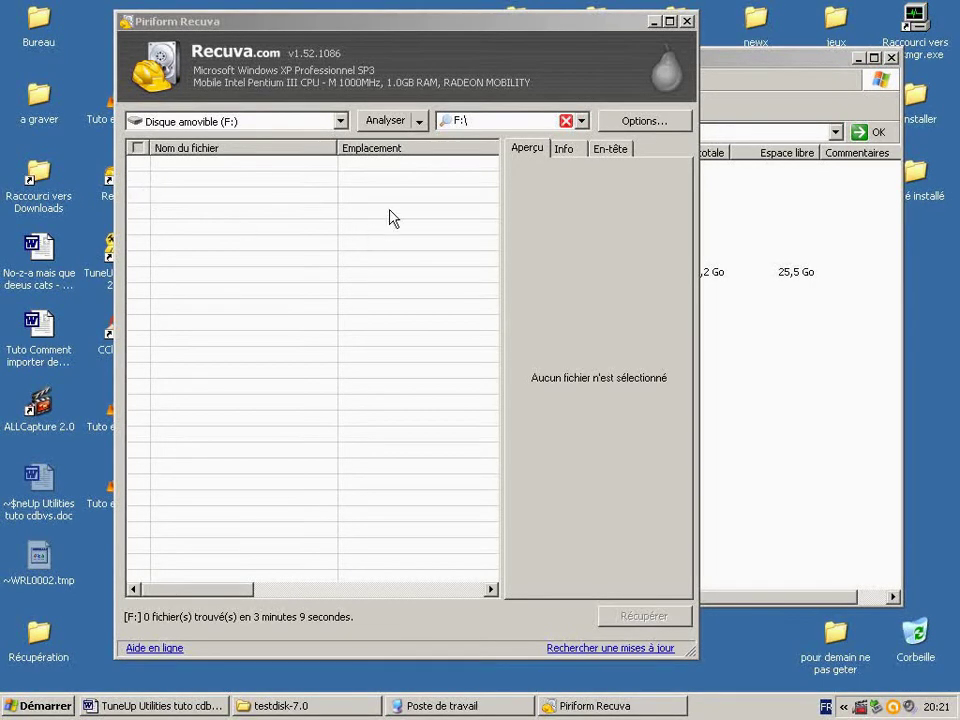
Step: Close the Recuva and Poste de travail windows to clear the desktop
click(688, 21)
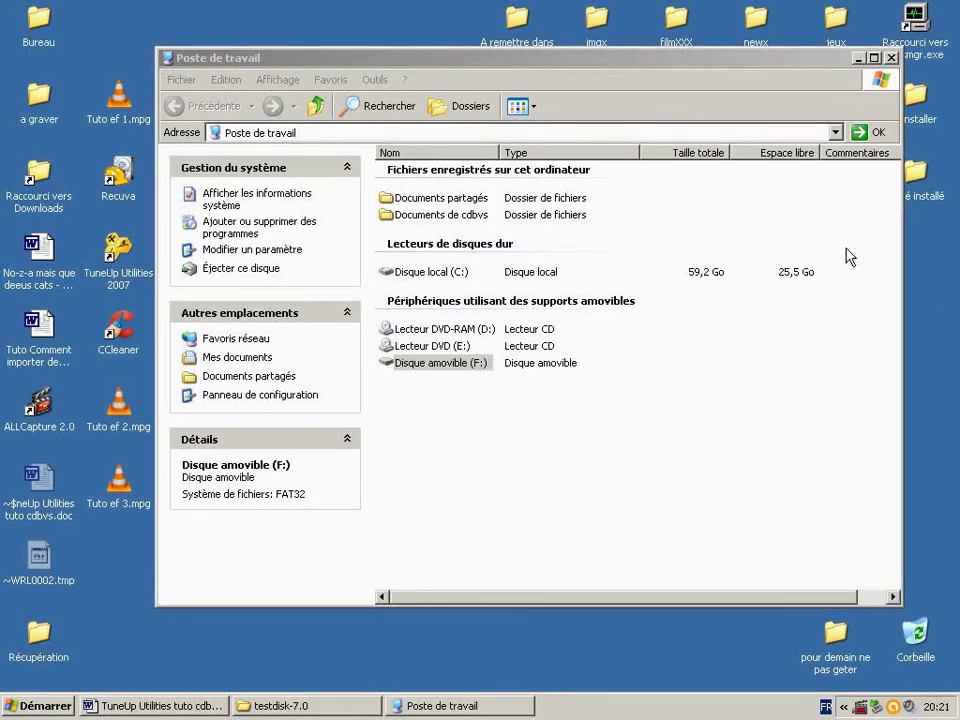
click(893, 59)
click(893, 59)
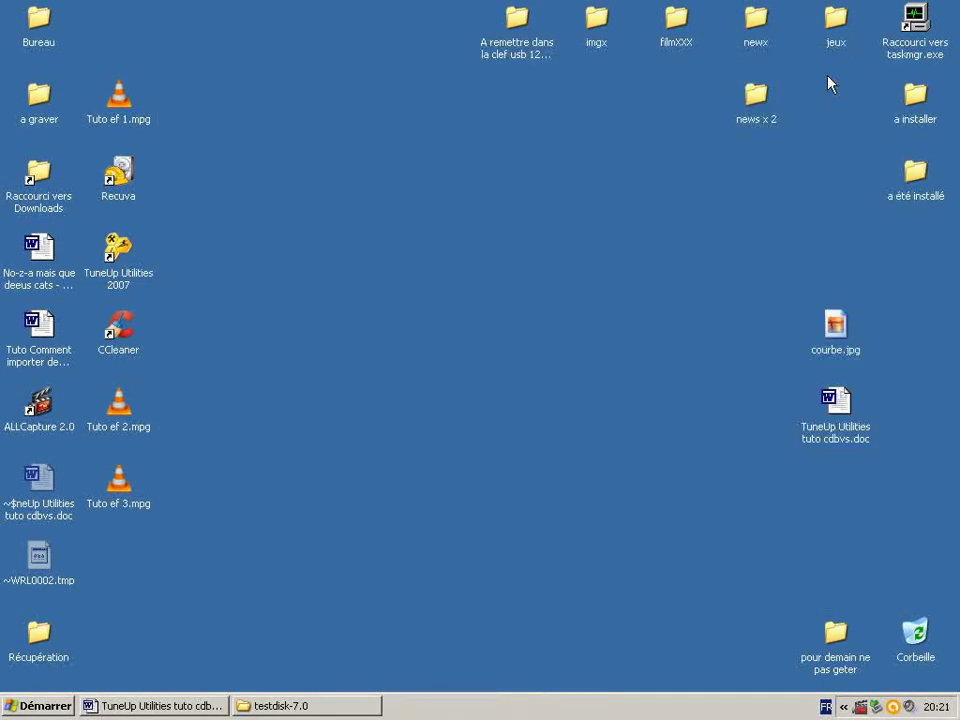
Step: Bring up the testdisk-7.0 folder and launch qphotorec_win.exe
click(330, 708)
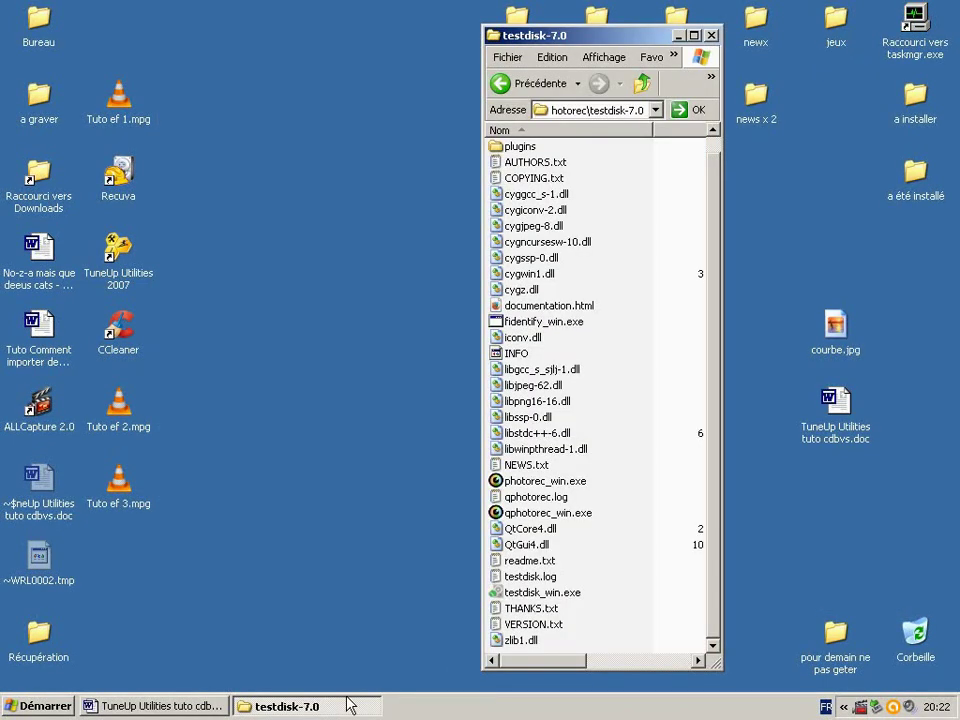
click(555, 484)
click(578, 515)
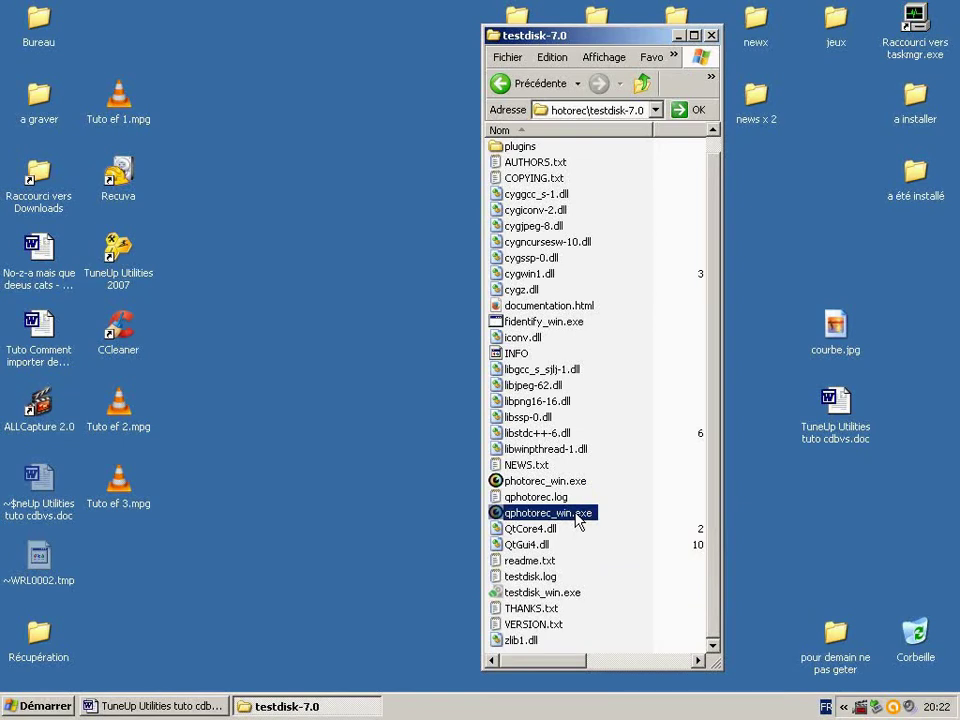
click(553, 484)
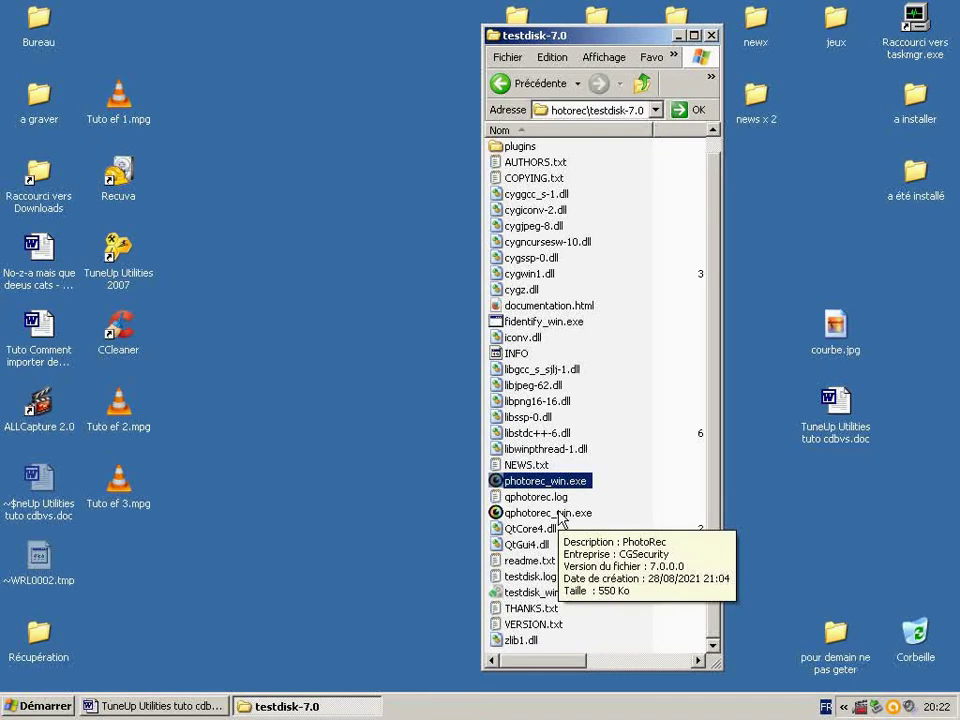
click(559, 514)
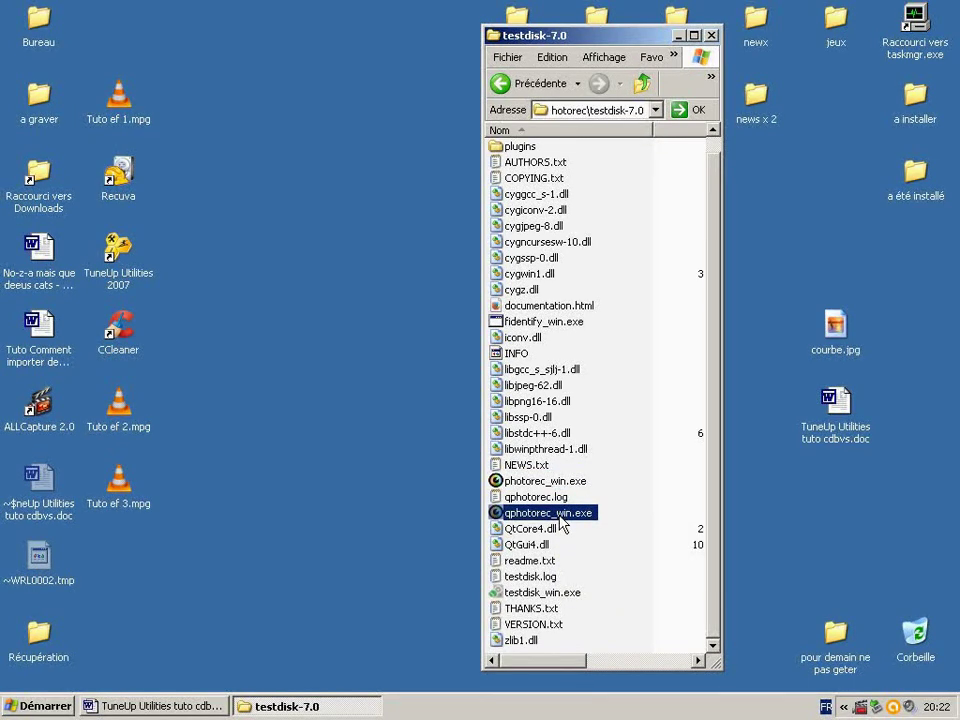
double_click(565, 516)
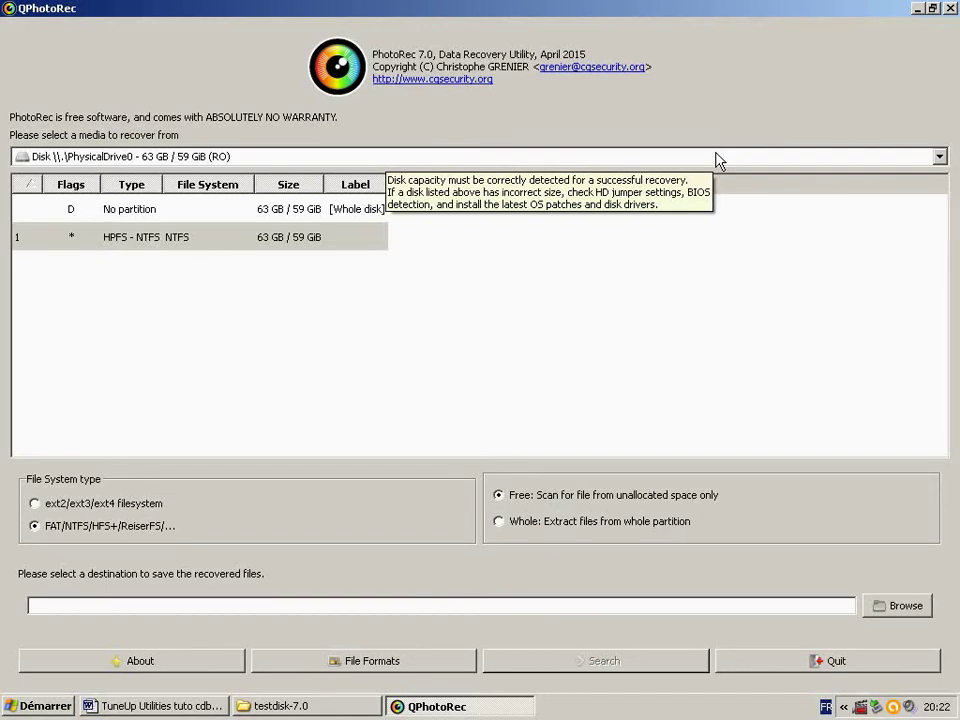
Step: Choose Drive F: (116 MB) as the media to recover from and select its Whole disk entry
click(717, 157)
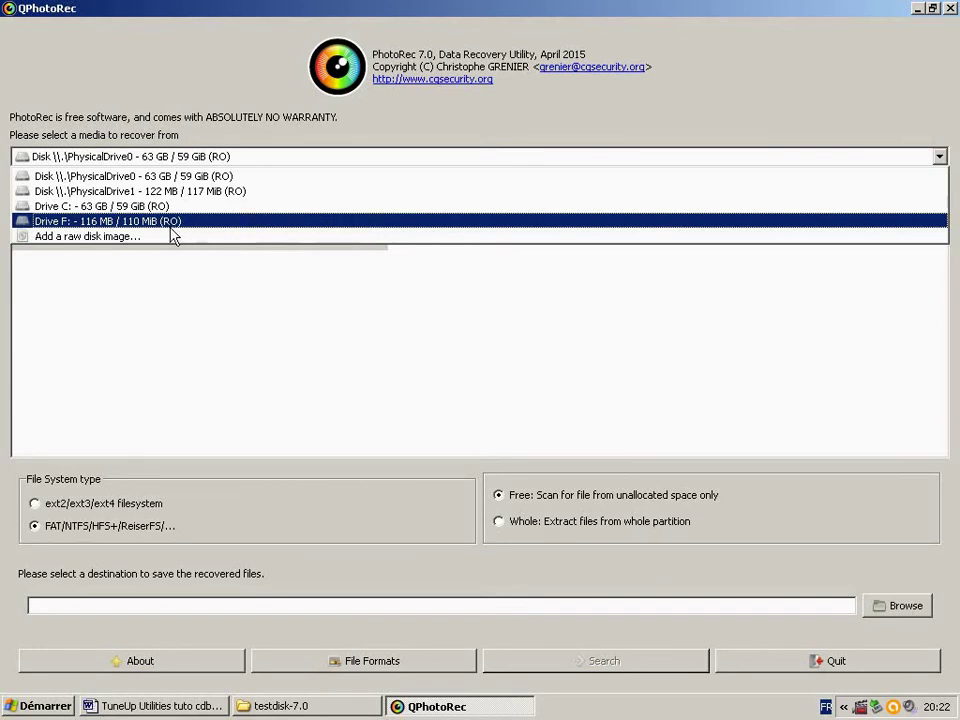
key(Return)
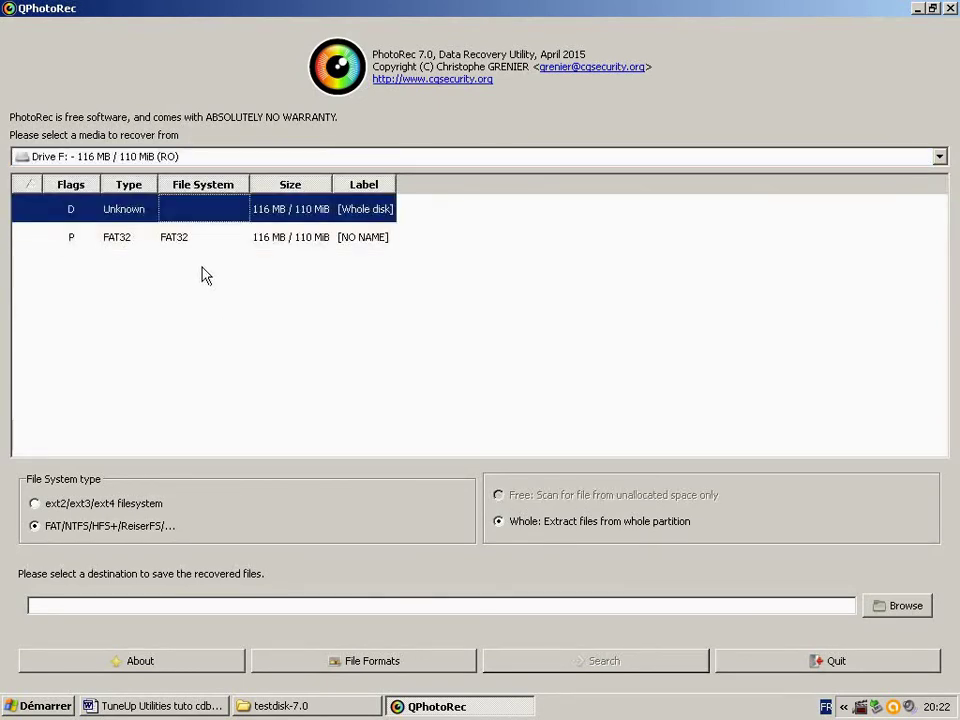
click(140, 238)
click(136, 212)
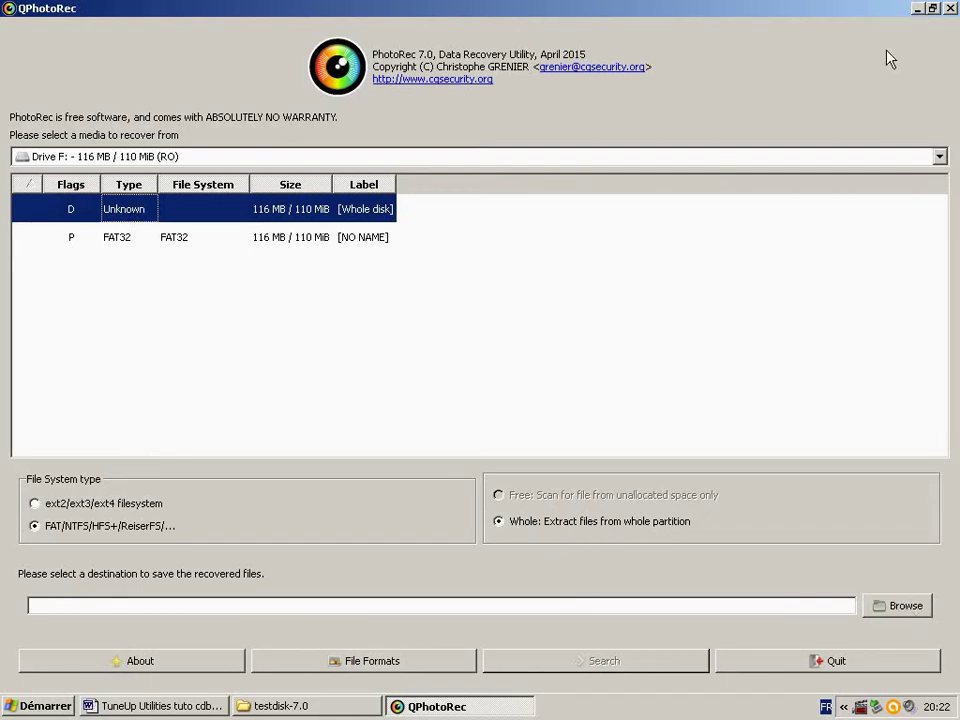
Step: Minimize QPhotoRec and create a new desktop folder named "récupération 2"
click(917, 8)
right_click(268, 487)
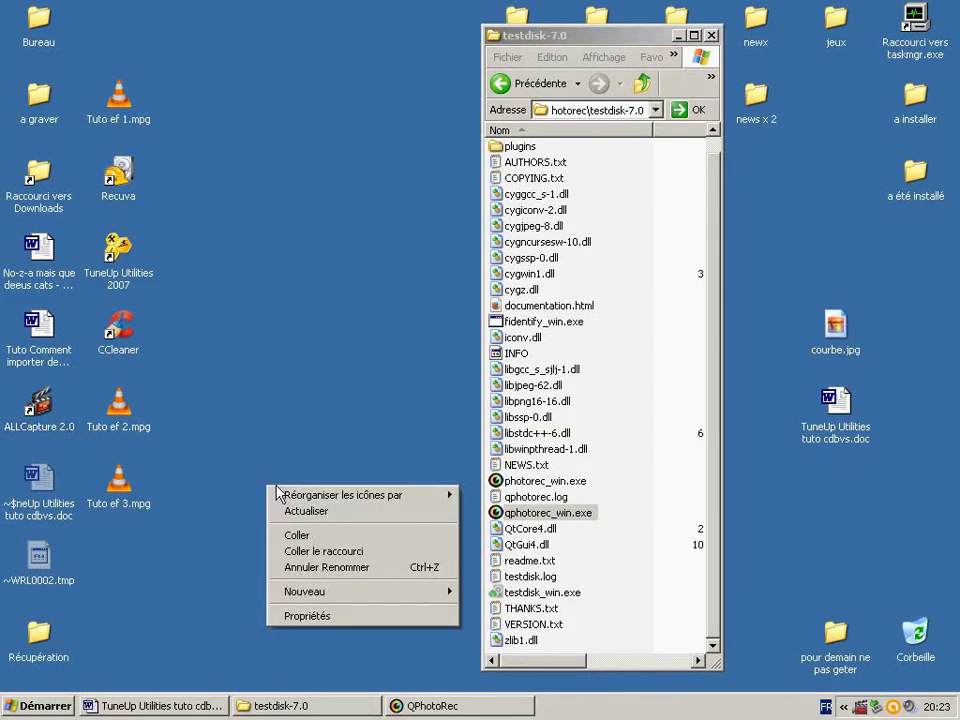
mouse_move(311, 595)
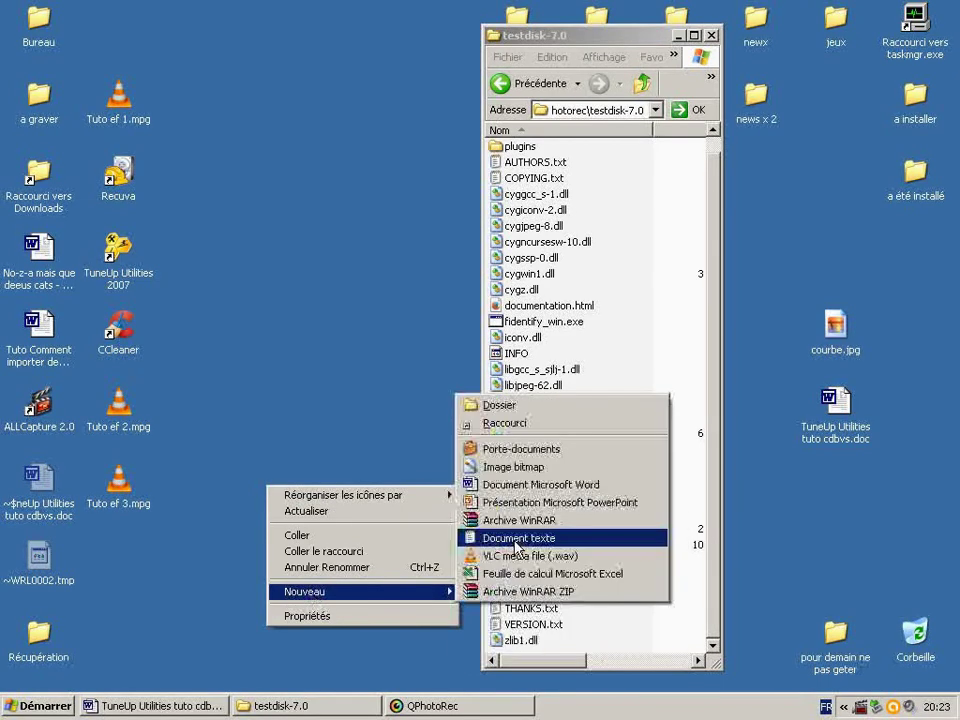
click(500, 405)
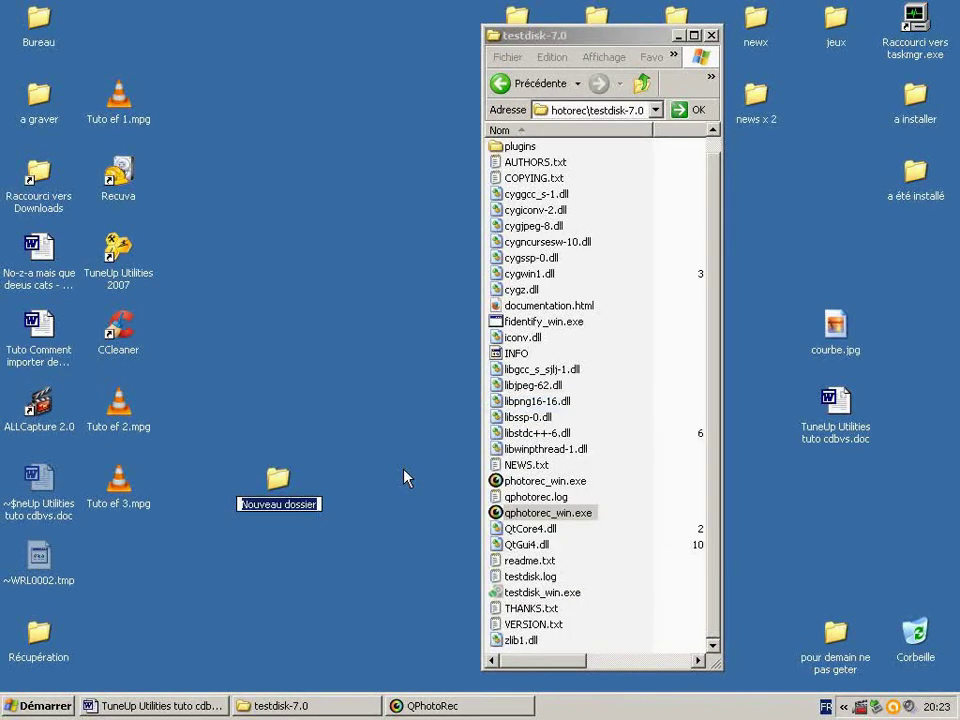
text(r)
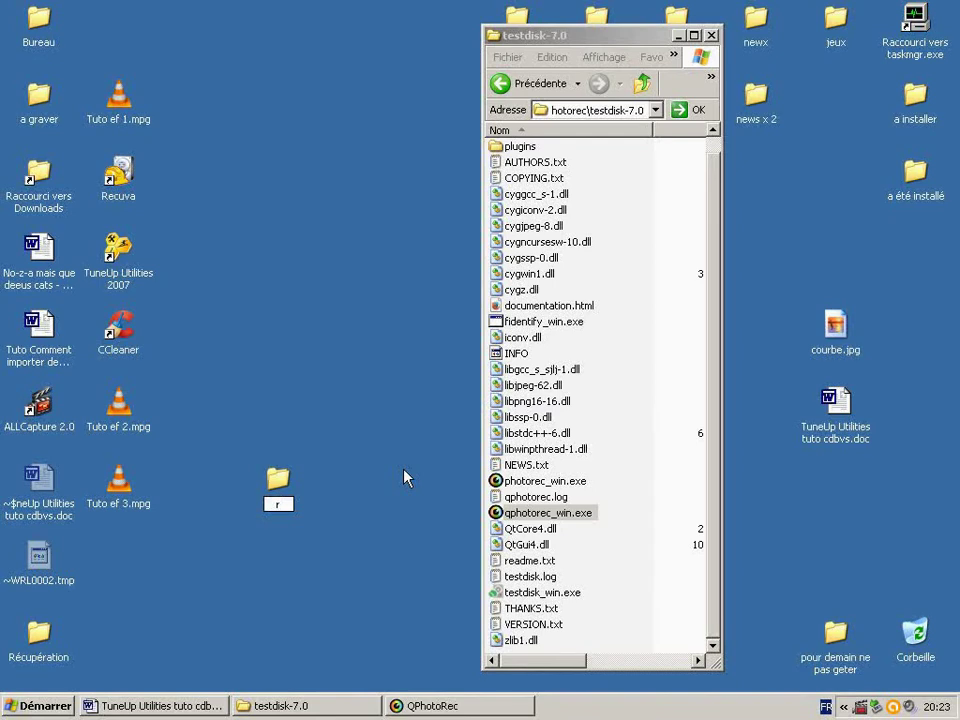
text(écupératio)
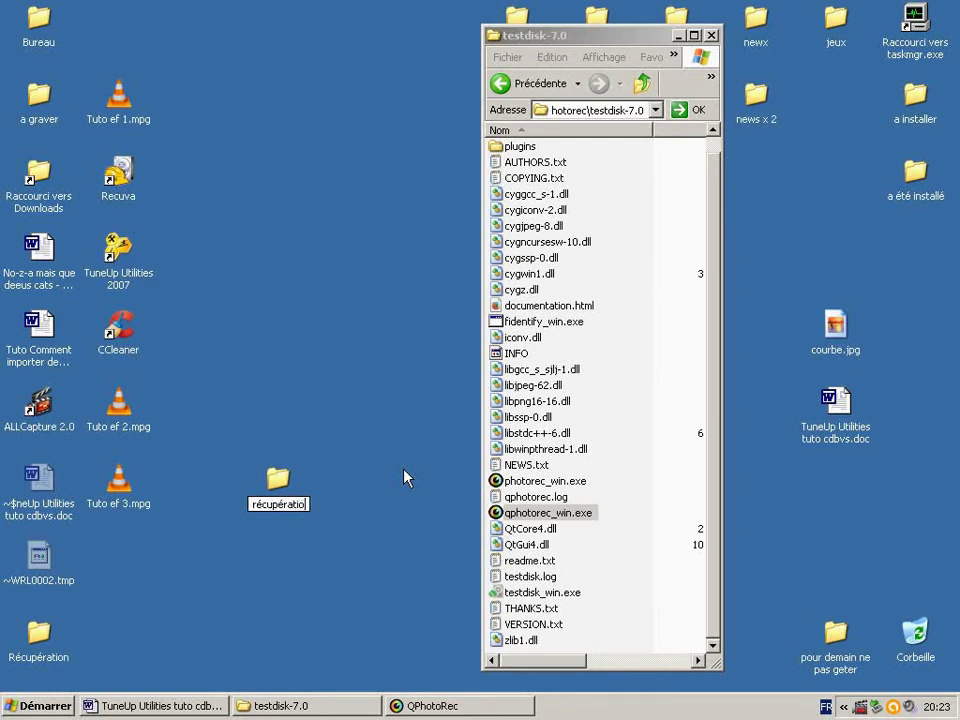
text(n 2)
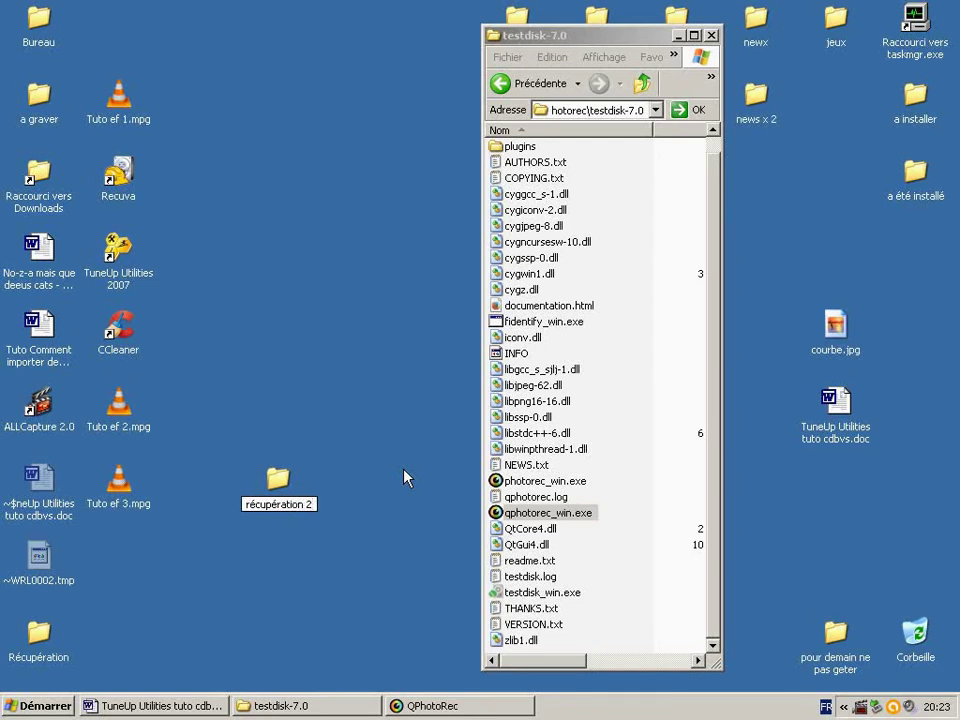
click(384, 460)
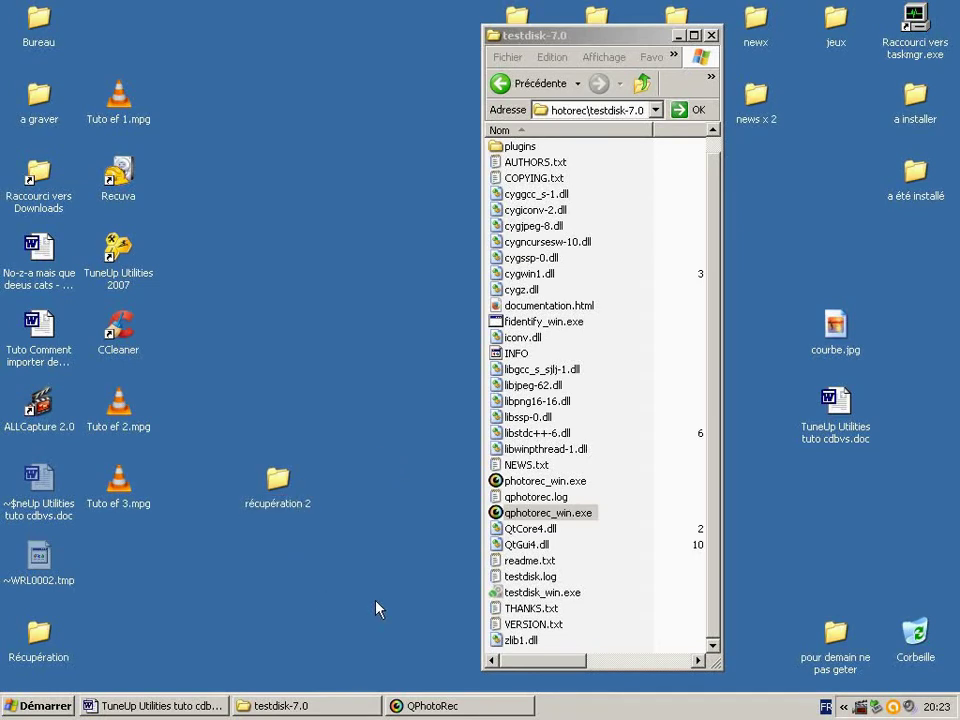
Step: Return to QPhotoRec and choose the "récupération 2" folder as the destination for the recovered files
click(432, 706)
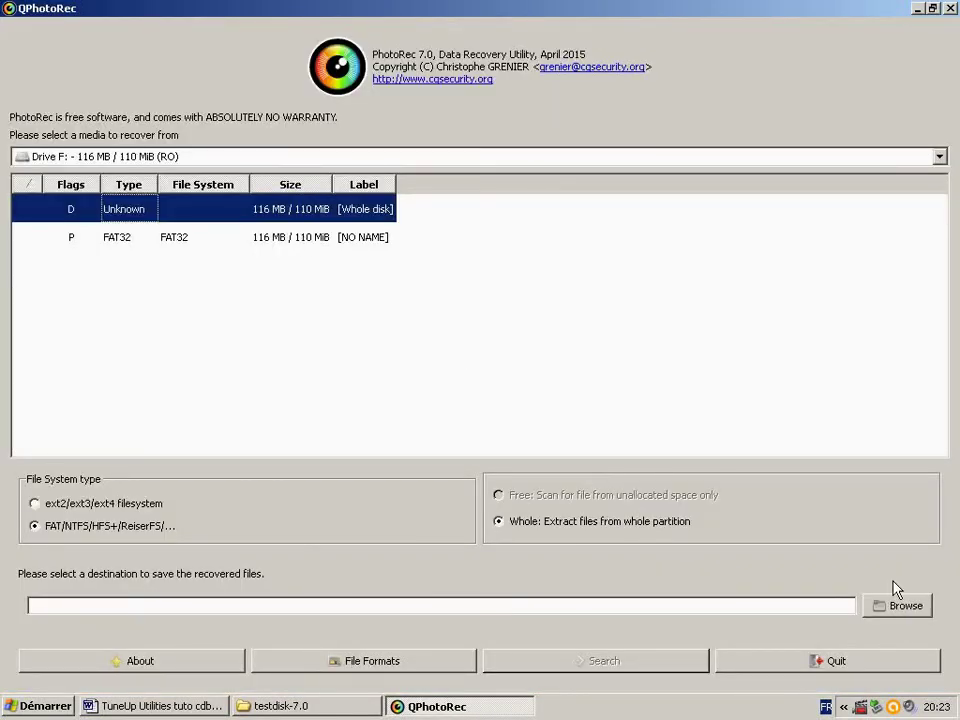
click(906, 607)
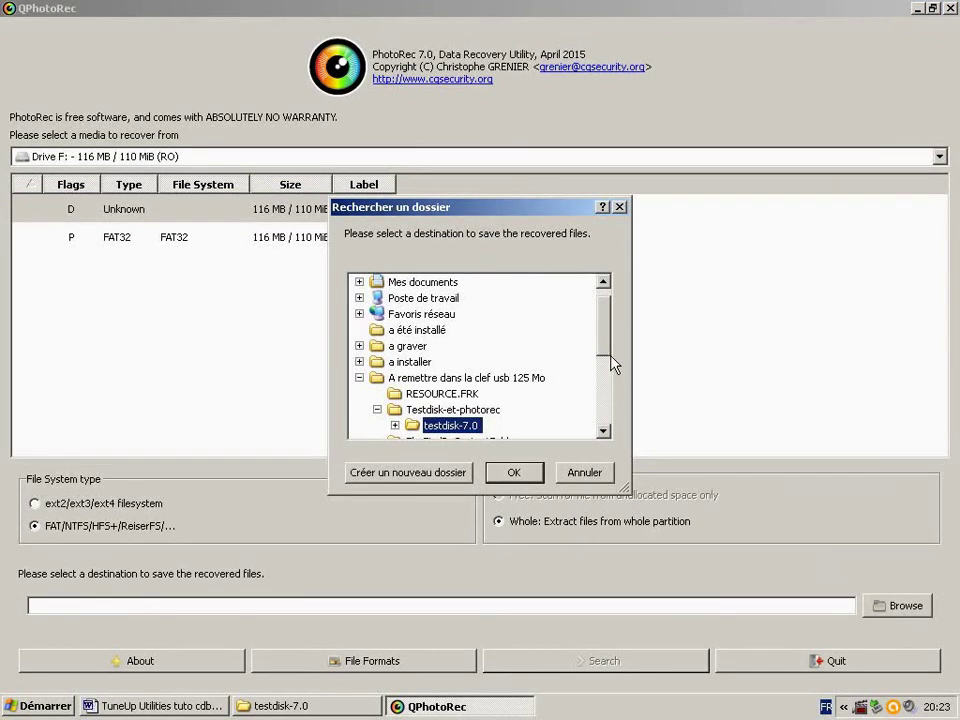
drag(608, 358, 602, 435)
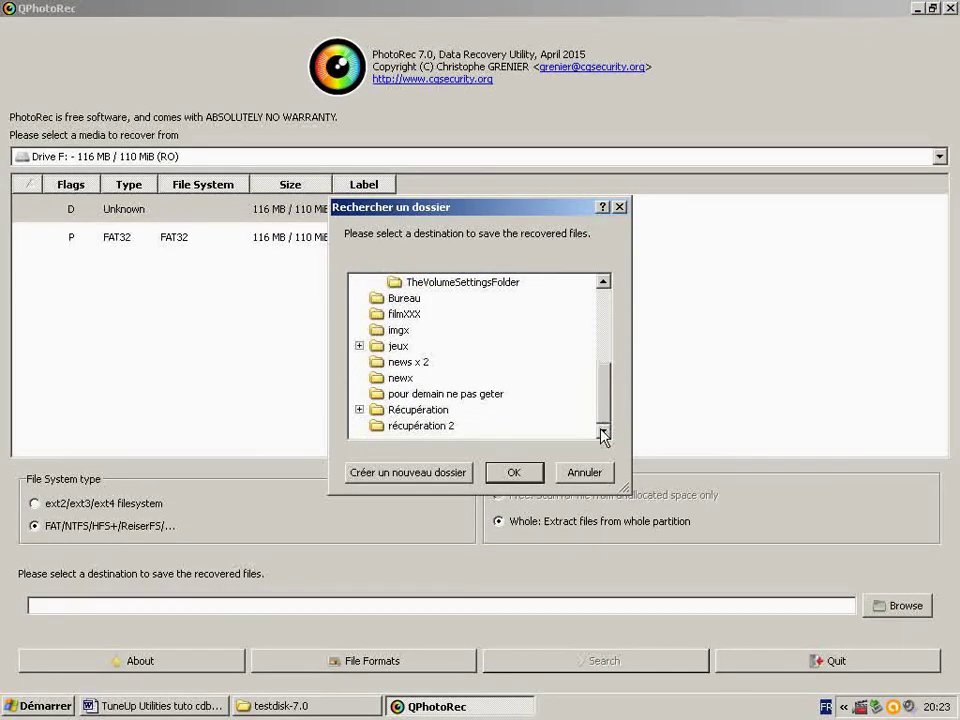
click(436, 428)
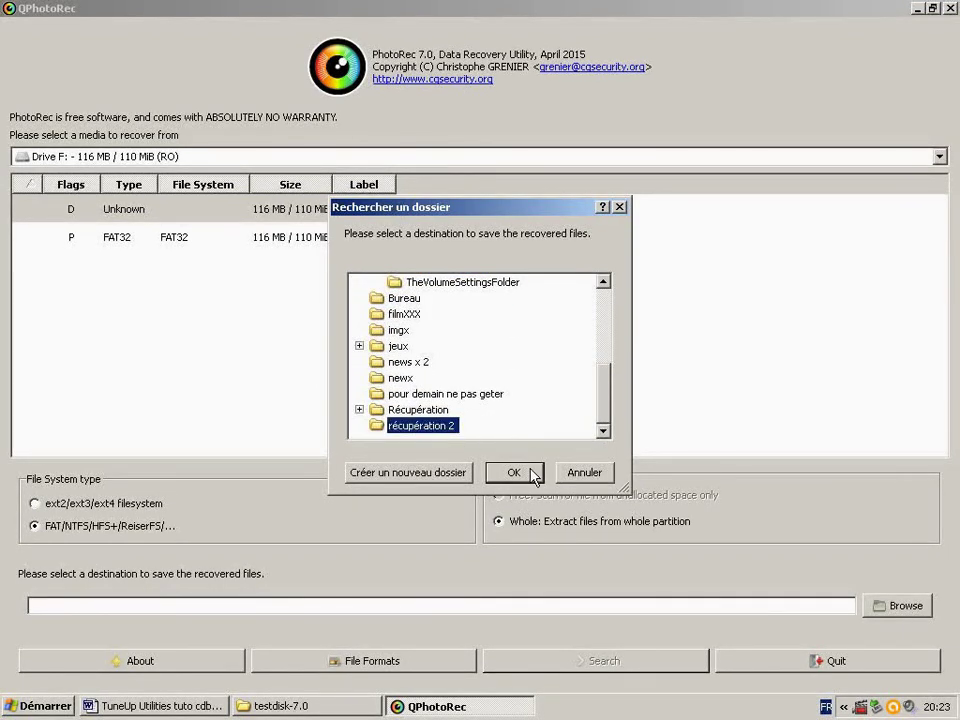
click(514, 473)
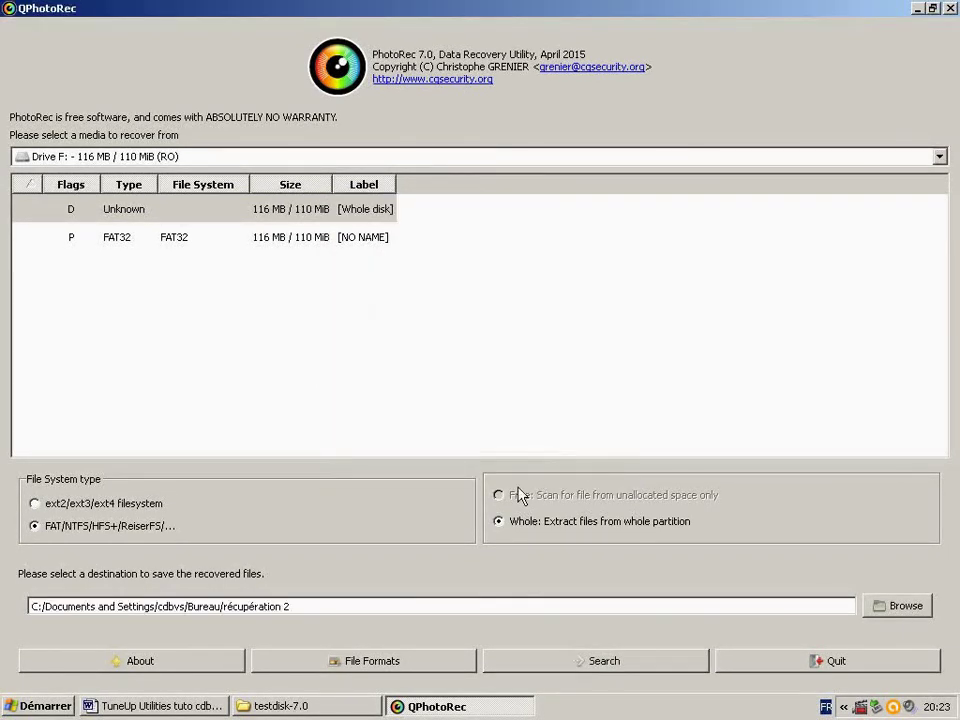
Step: Clear all file formats in QPhotoRec's recovery list and enable only the jpg JPG picture format
click(357, 665)
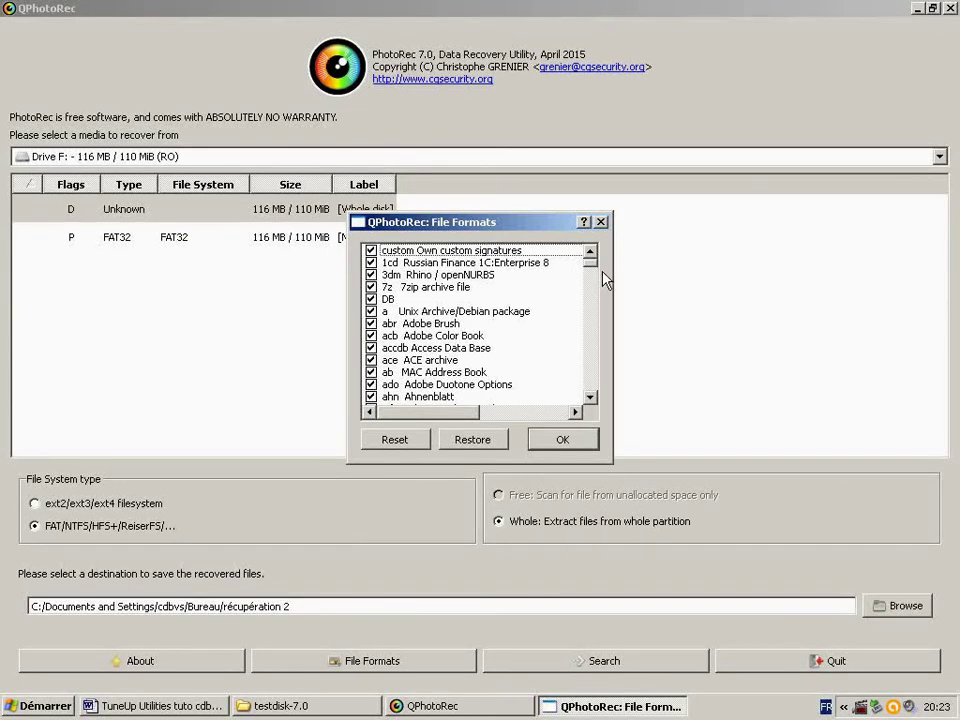
mouse_move(596, 270)
mouse_down()
mouse_move(594, 392)
mouse_move(587, 258)
mouse_up()
click(398, 442)
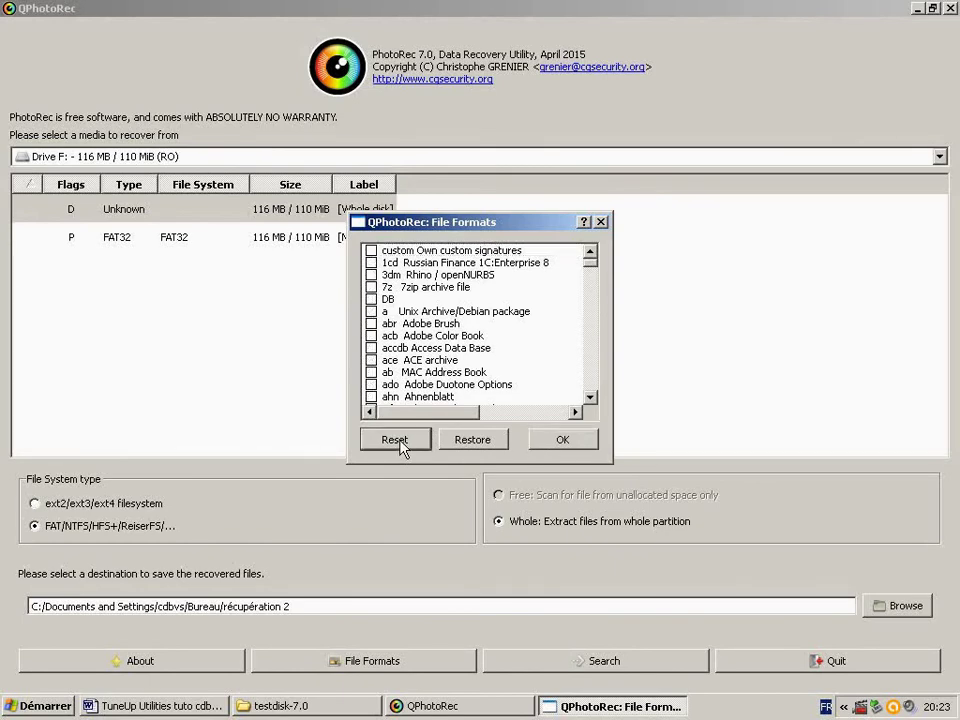
click(592, 266)
drag(591, 266, 591, 321)
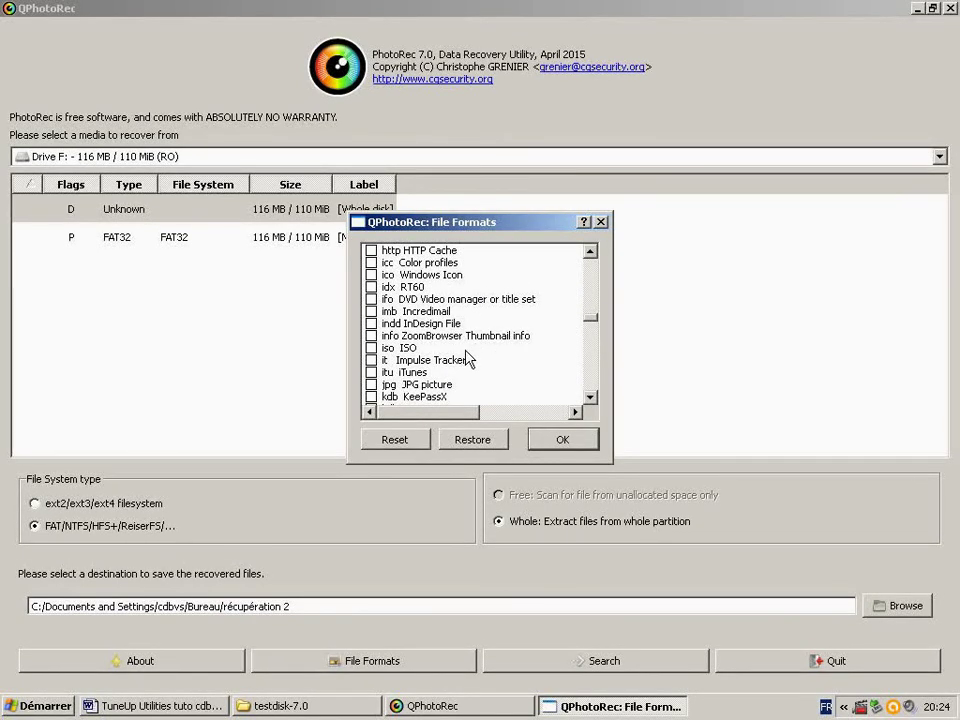
scroll(469, 356, down, 2)
scroll(465, 358, up, 3)
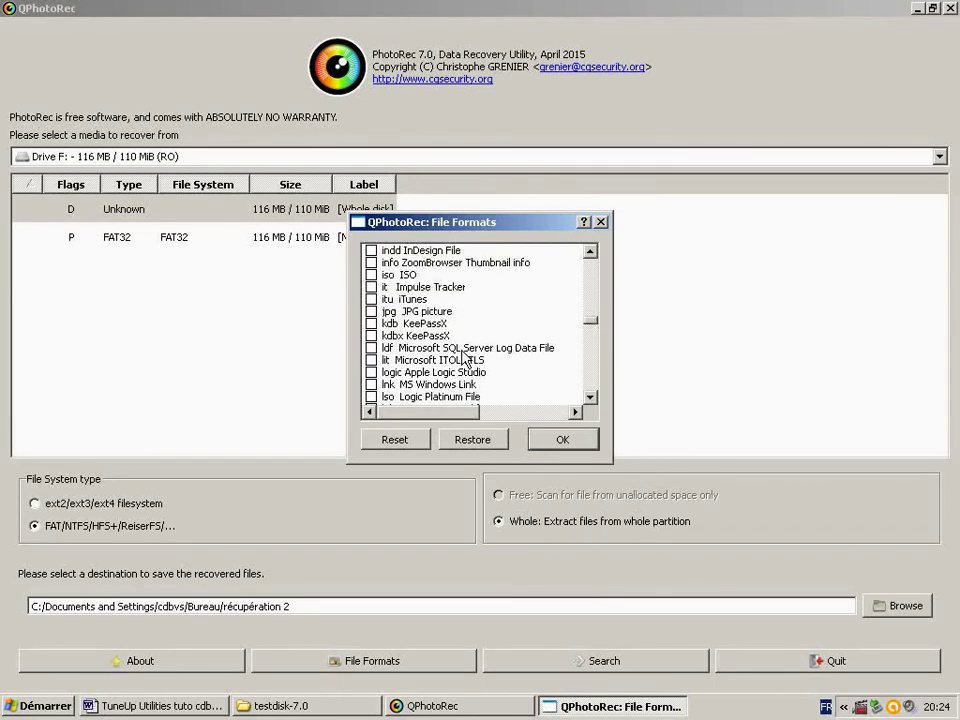
click(373, 312)
Step: Enable the txt Other text files format in the list of file types to recover
scroll(424, 322, down, 3)
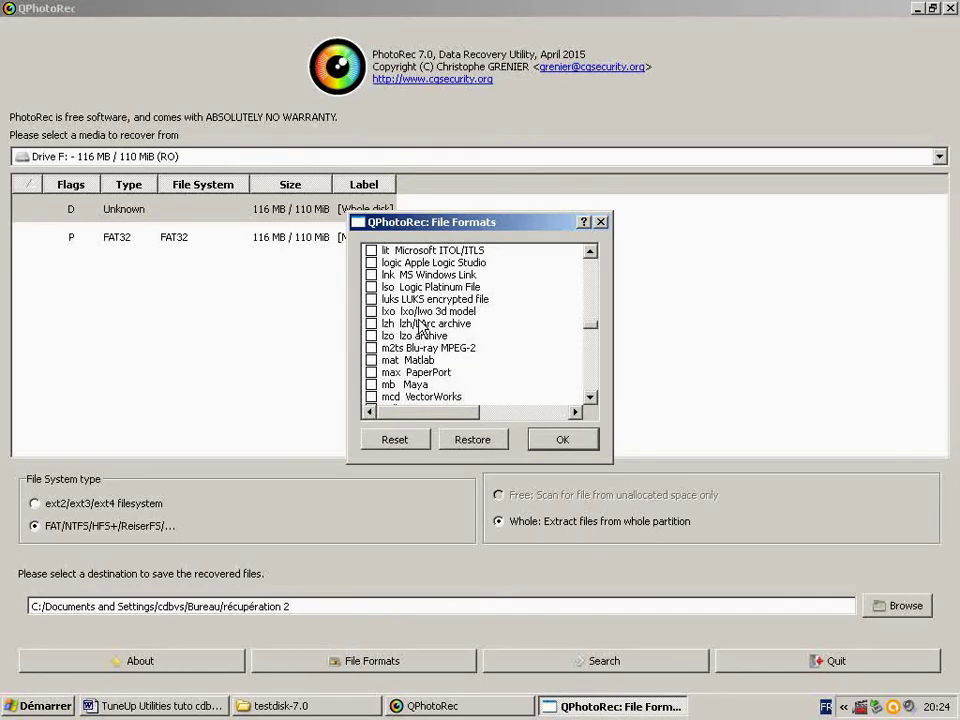
scroll(422, 328, down, 5)
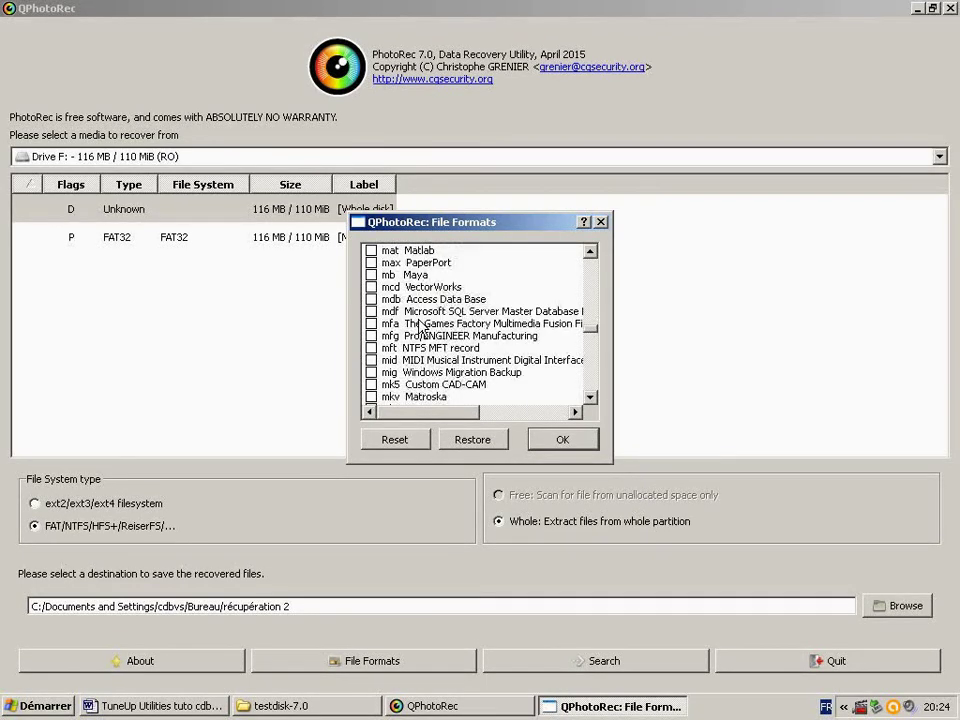
drag(594, 336, 592, 368)
scroll(592, 368, down, 2)
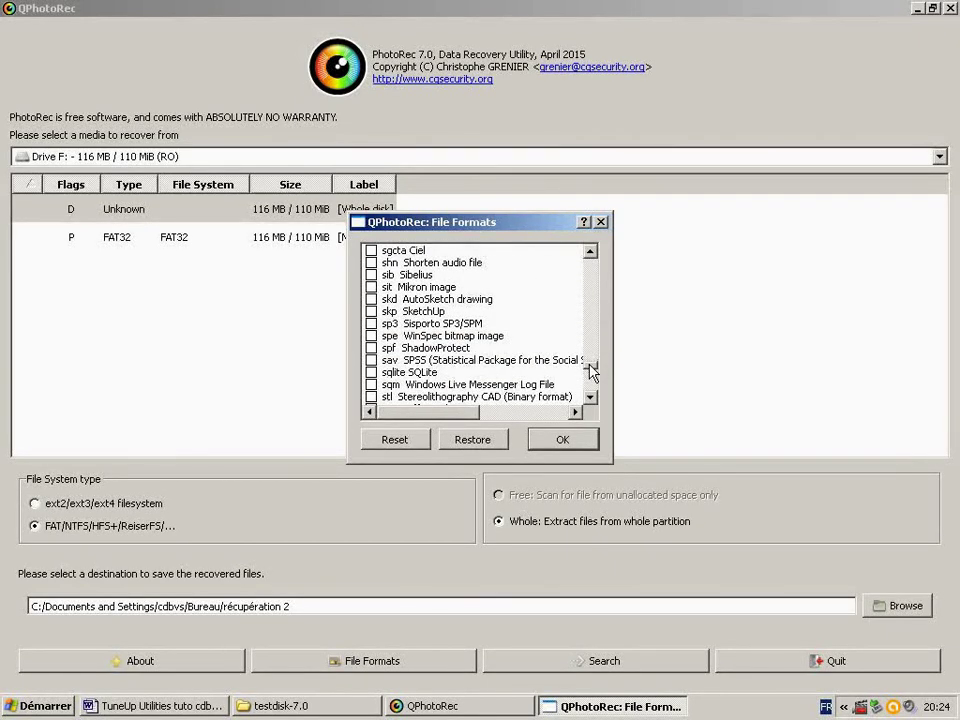
scroll(568, 306, down, 4)
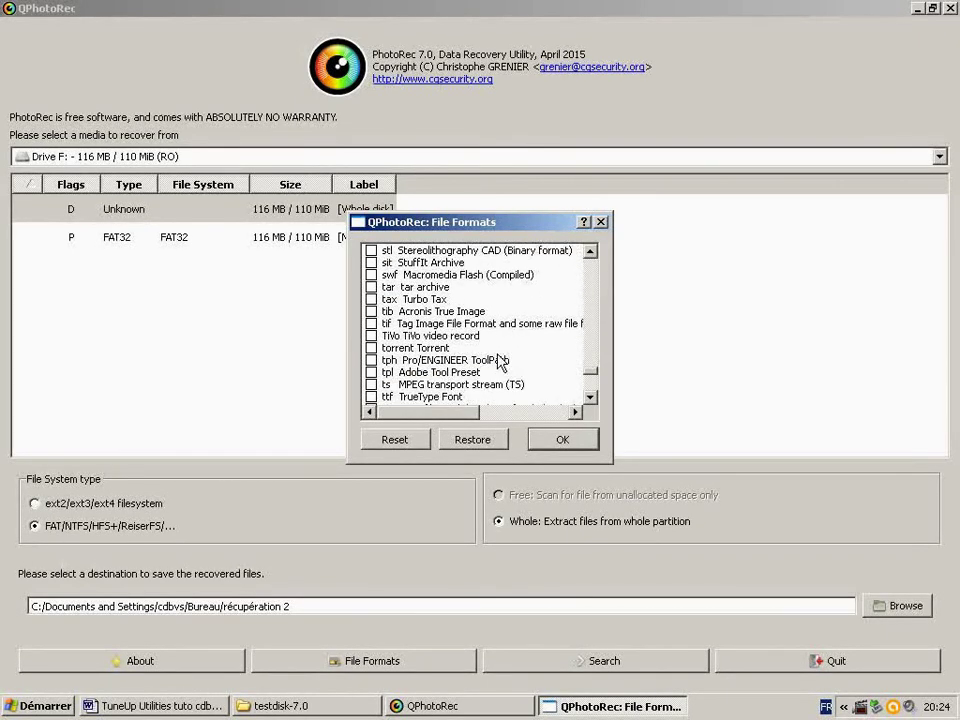
scroll(383, 390, down, 1)
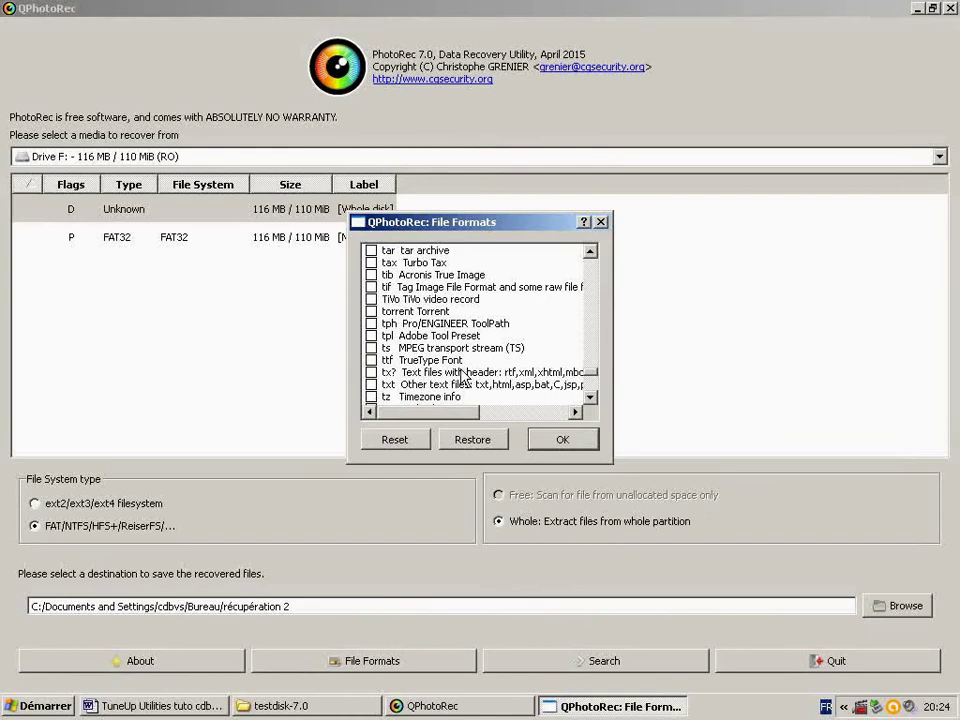
click(371, 384)
Step: Add the doc Microsoft Office Document format, accept the format selection and start the recovery search on Drive F:
drag(590, 380, 590, 297)
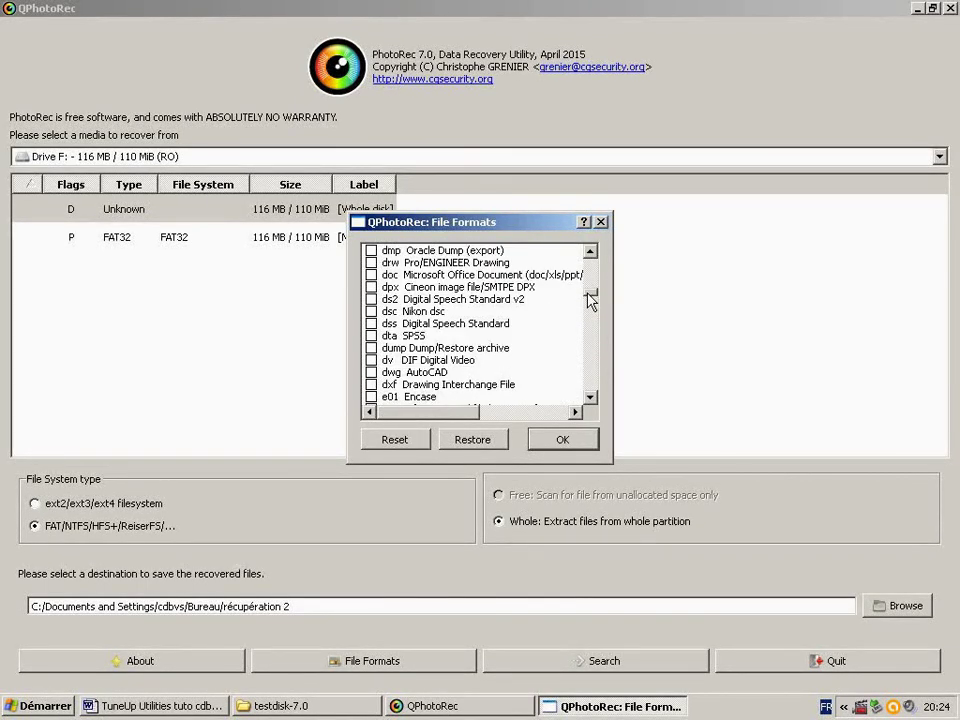
click(373, 276)
scroll(514, 340, down, 5)
scroll(510, 339, up, 2)
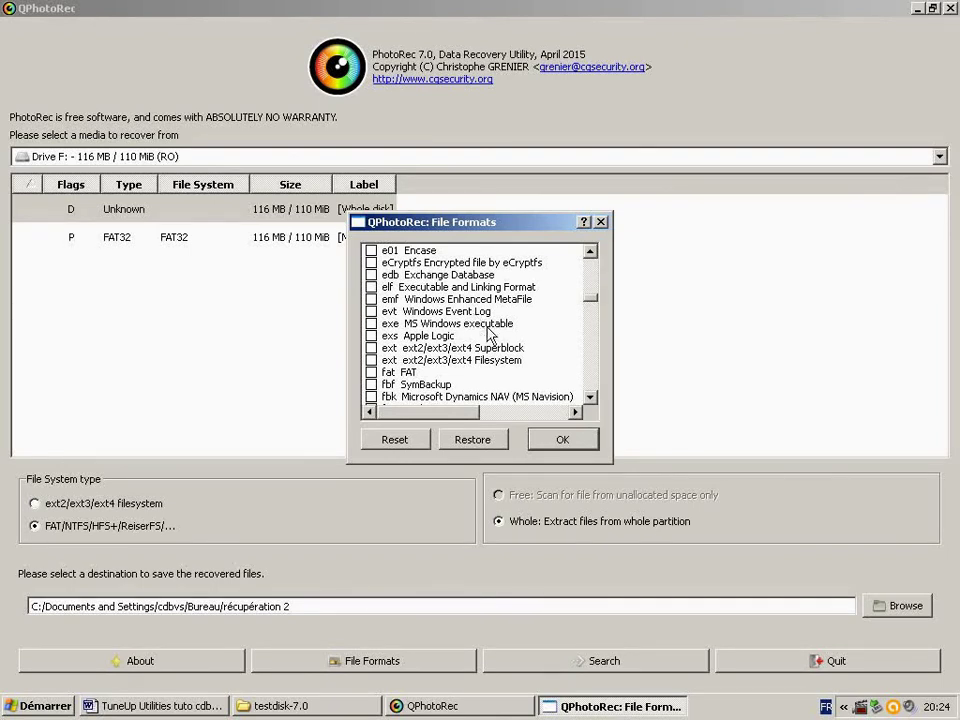
click(555, 441)
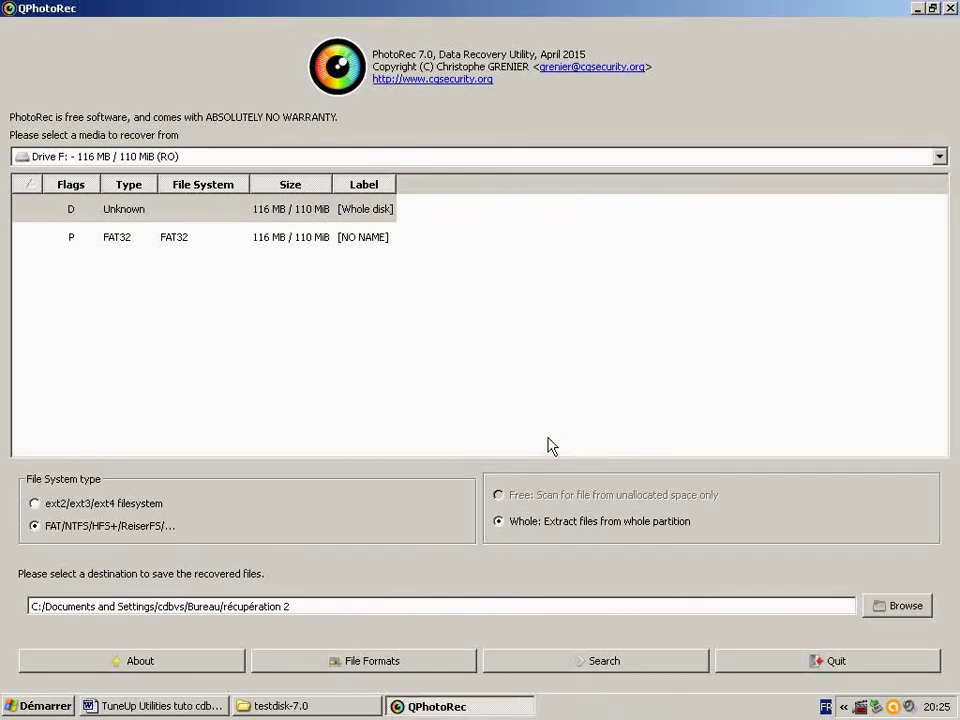
click(598, 661)
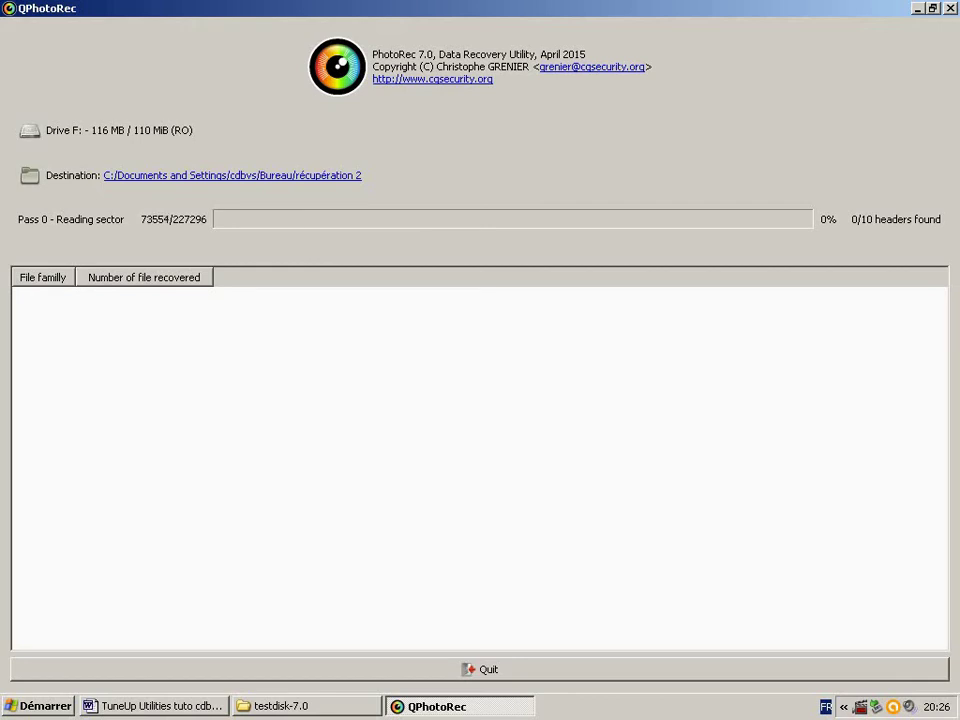
Step: Bring up the testdisk-7.0 folder during the scan and select testdisk_win.exe
key(alt+Tab)
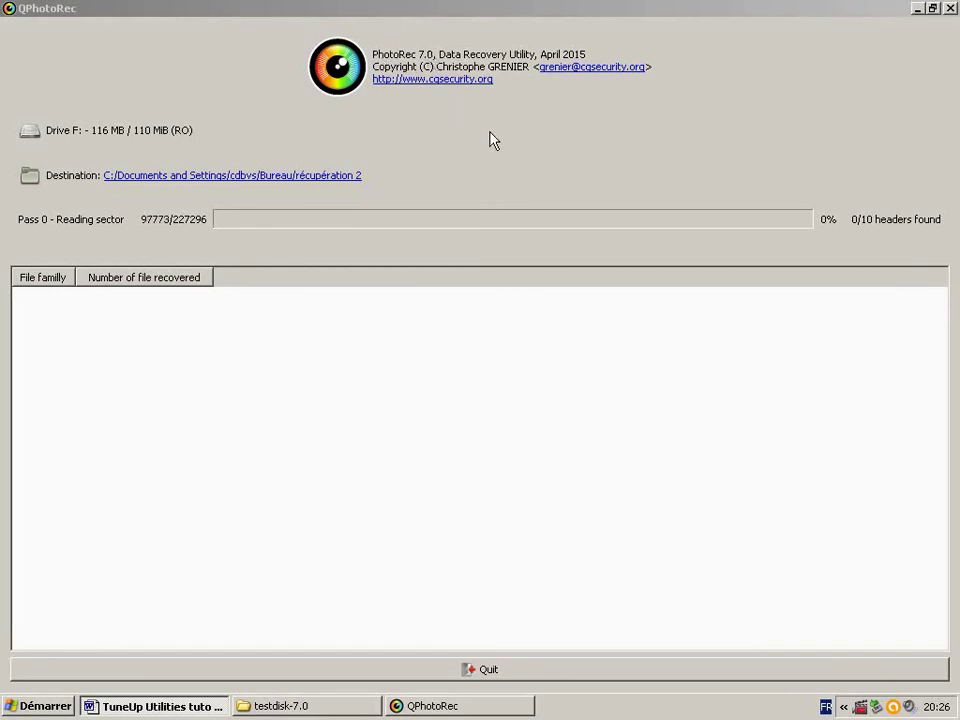
click(313, 708)
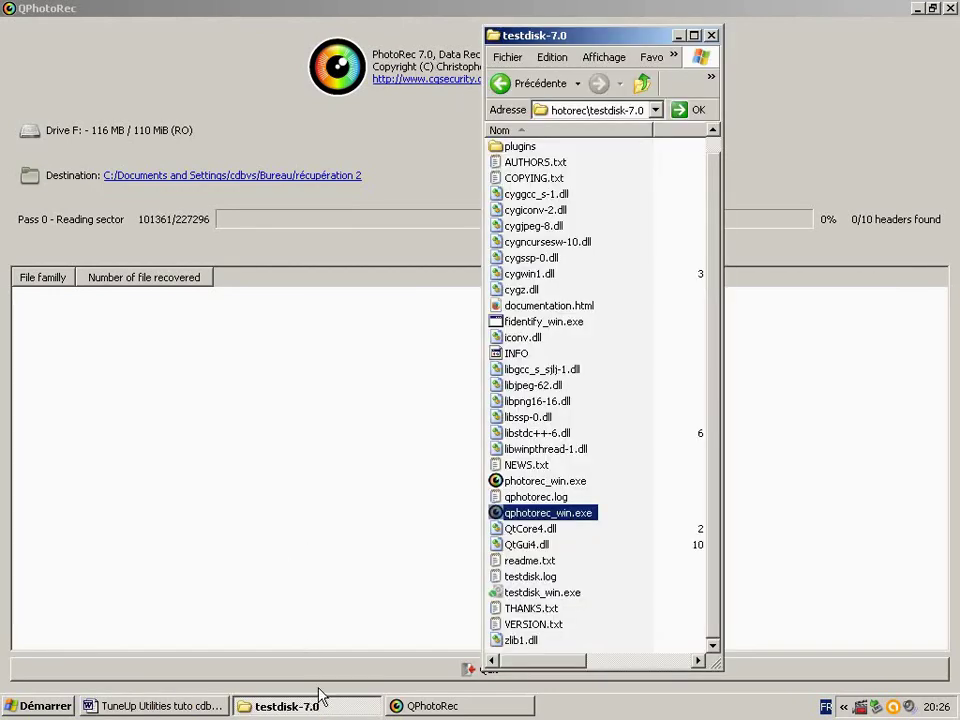
click(542, 594)
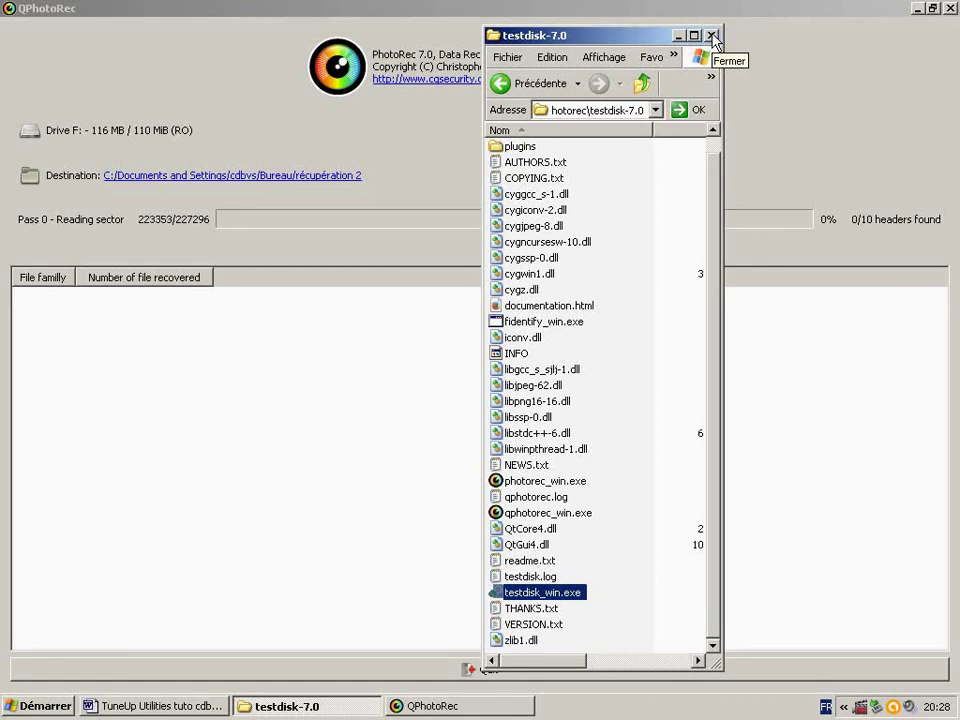
Step: Close the testdisk-7.0 folder window and quit QPhotoRec once the recovery has completed
click(713, 37)
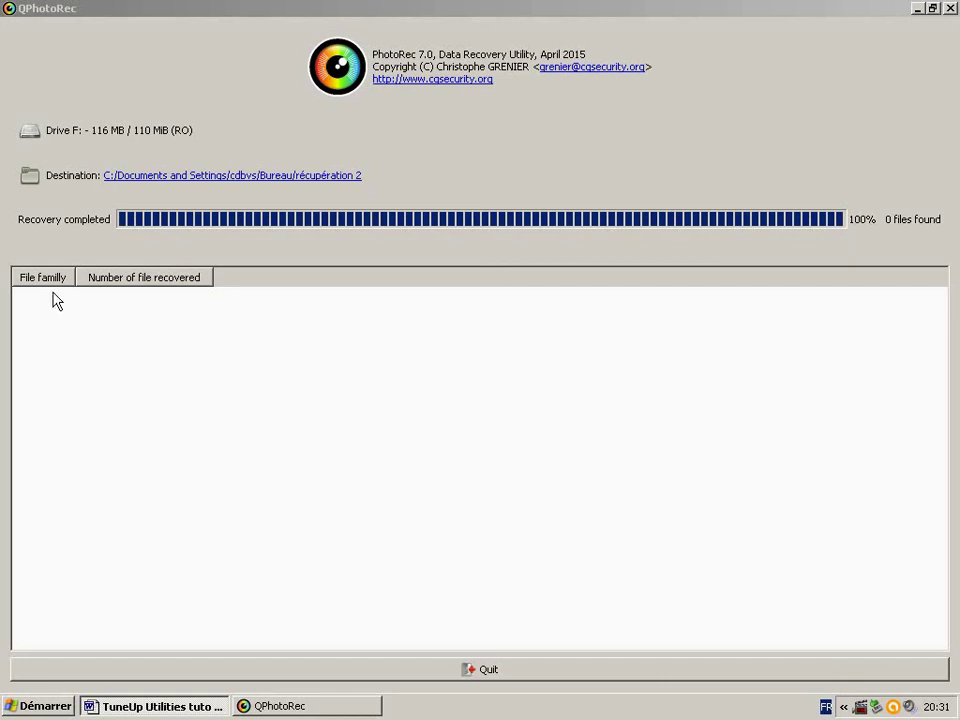
click(480, 670)
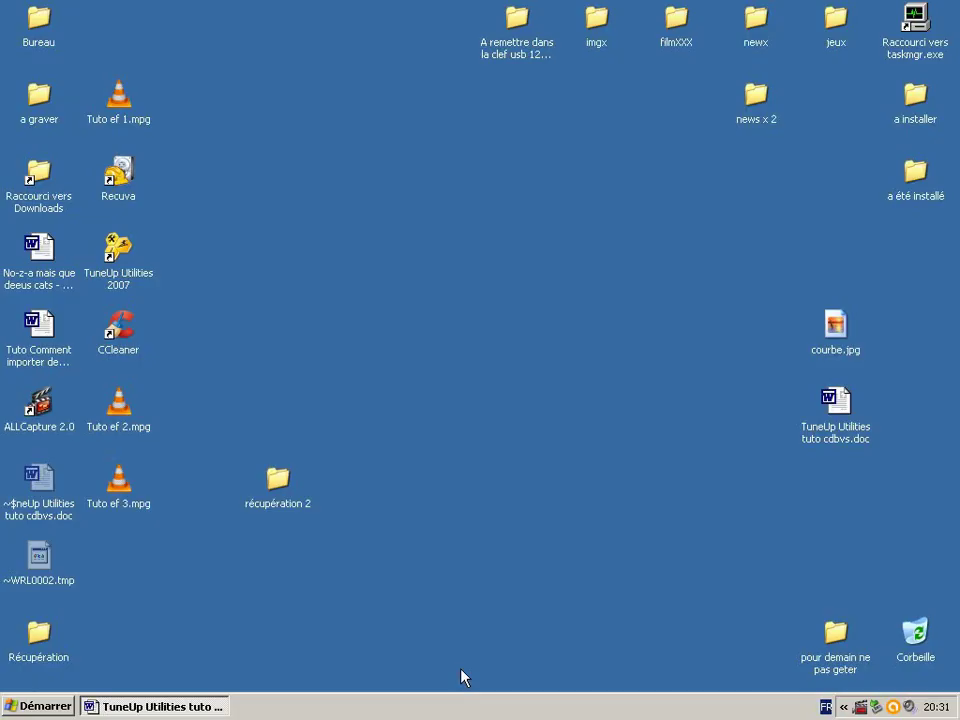